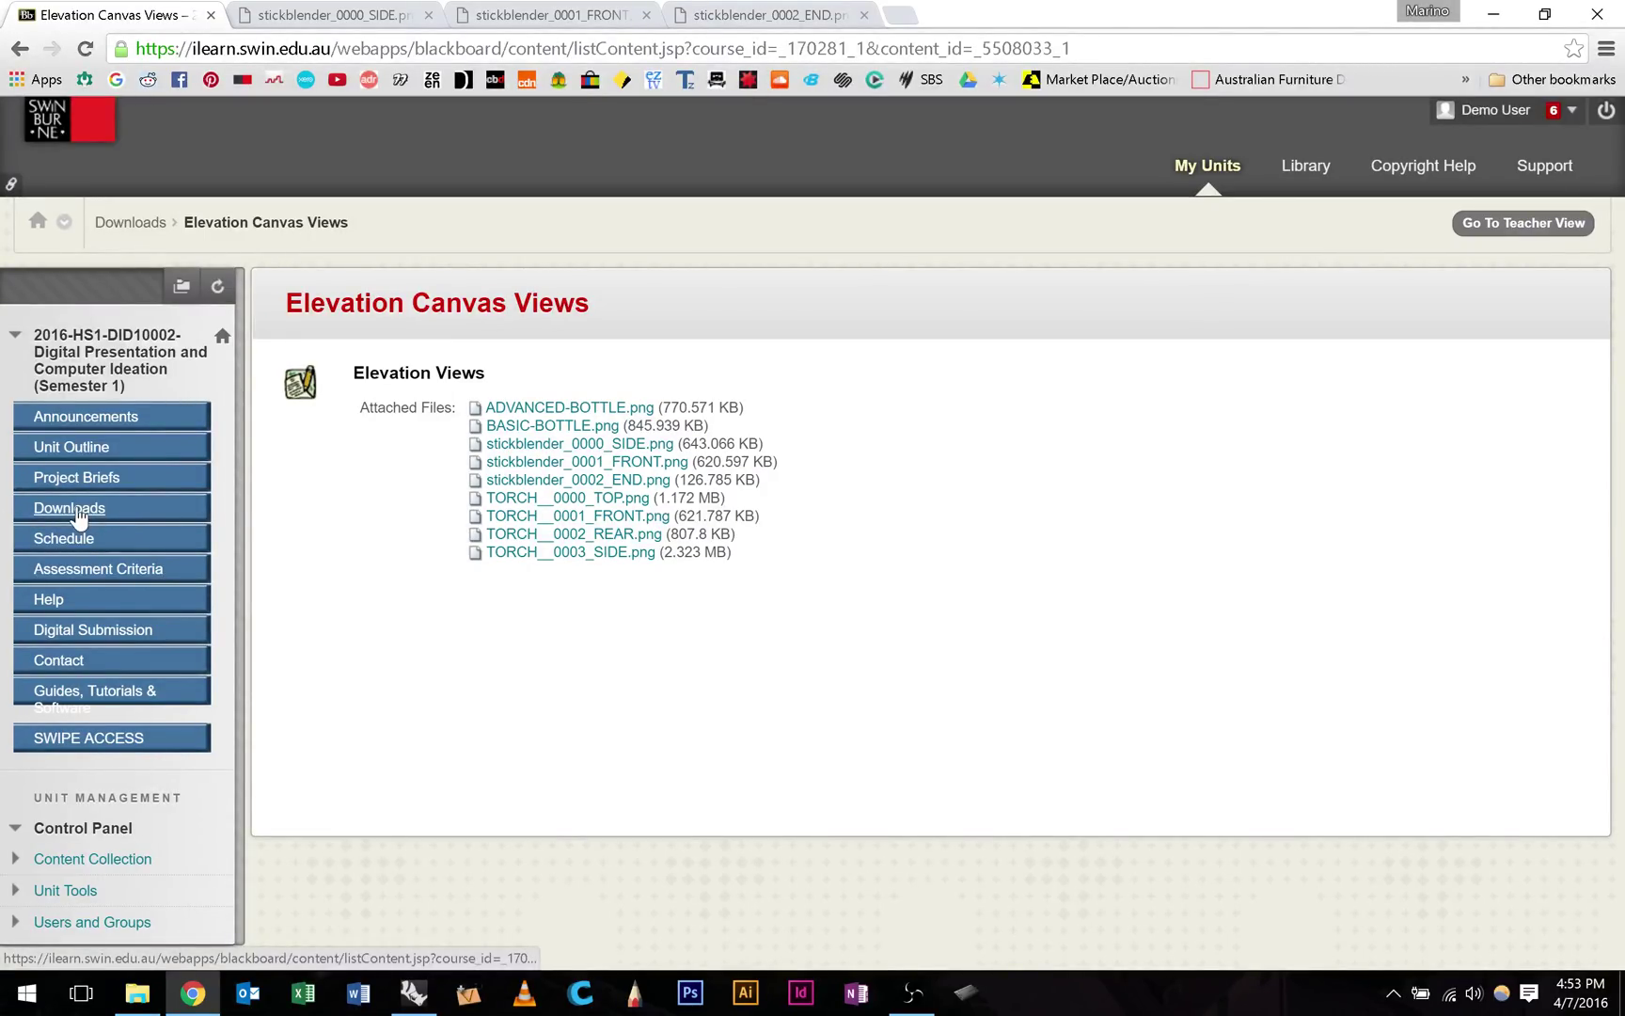
# Save the stickblender_0000_SIDE image into a new folder named Elevations inside the Stick Blender folder.
pyautogui.hotkey('ctrl', 'Tab')
pyautogui.rightClick(220, 271)
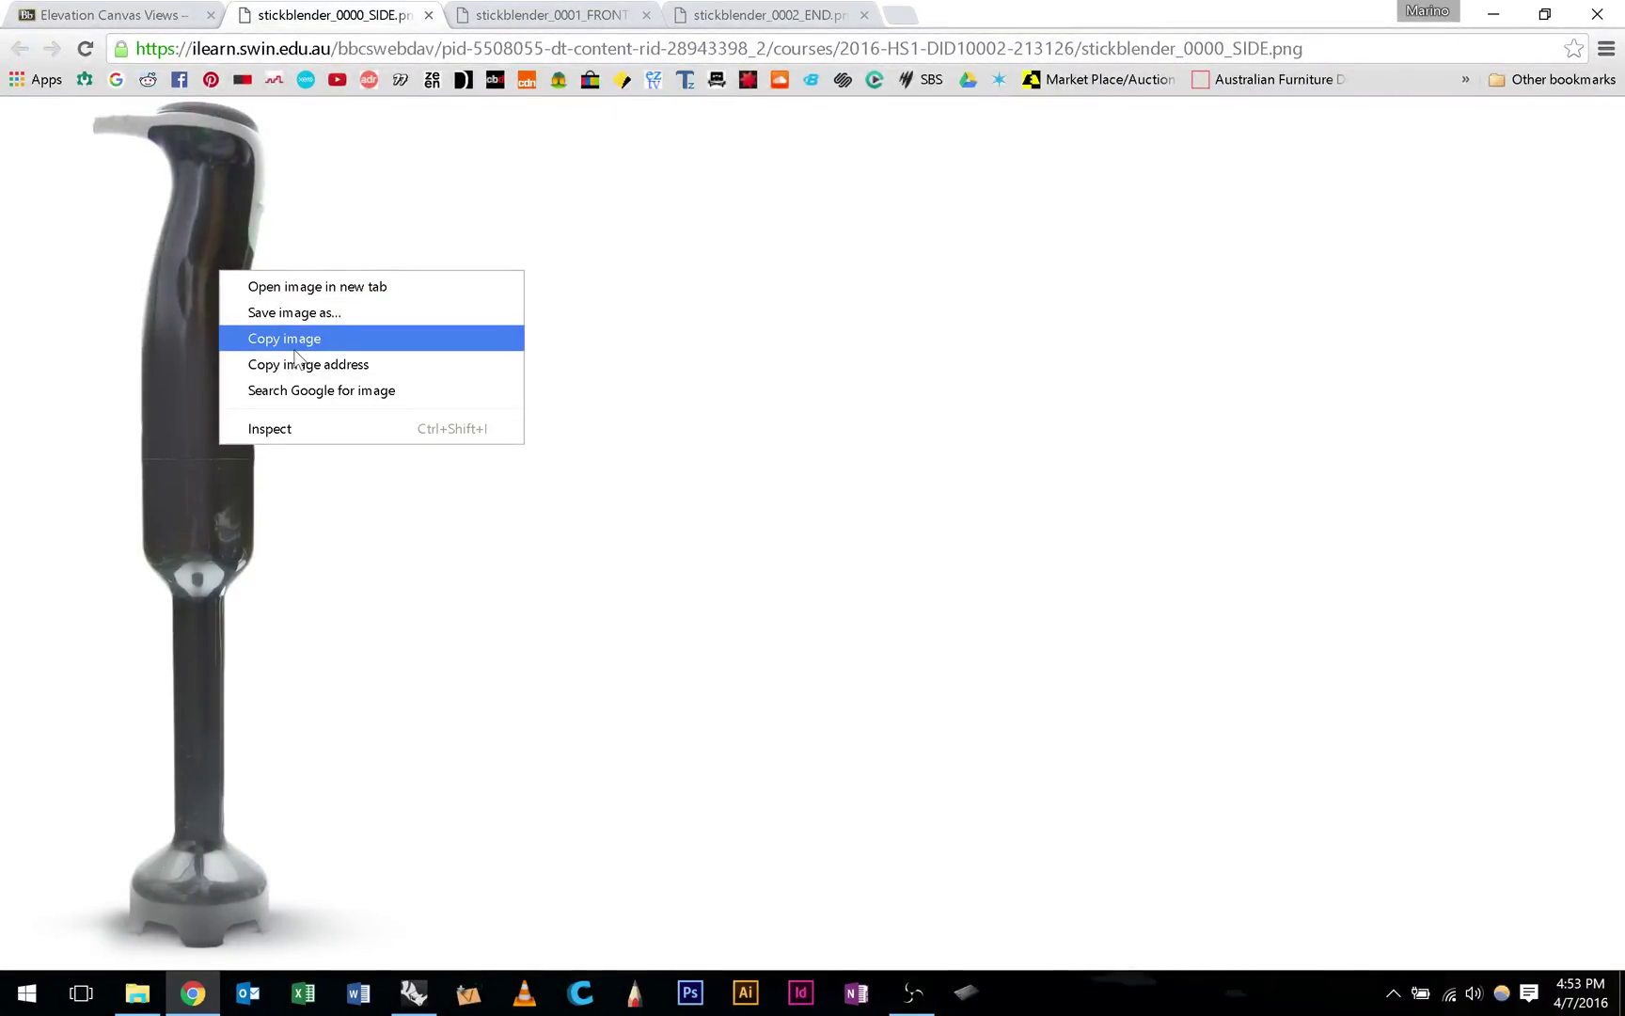
pyautogui.click(293, 312)
pyautogui.rightClick(472, 254)
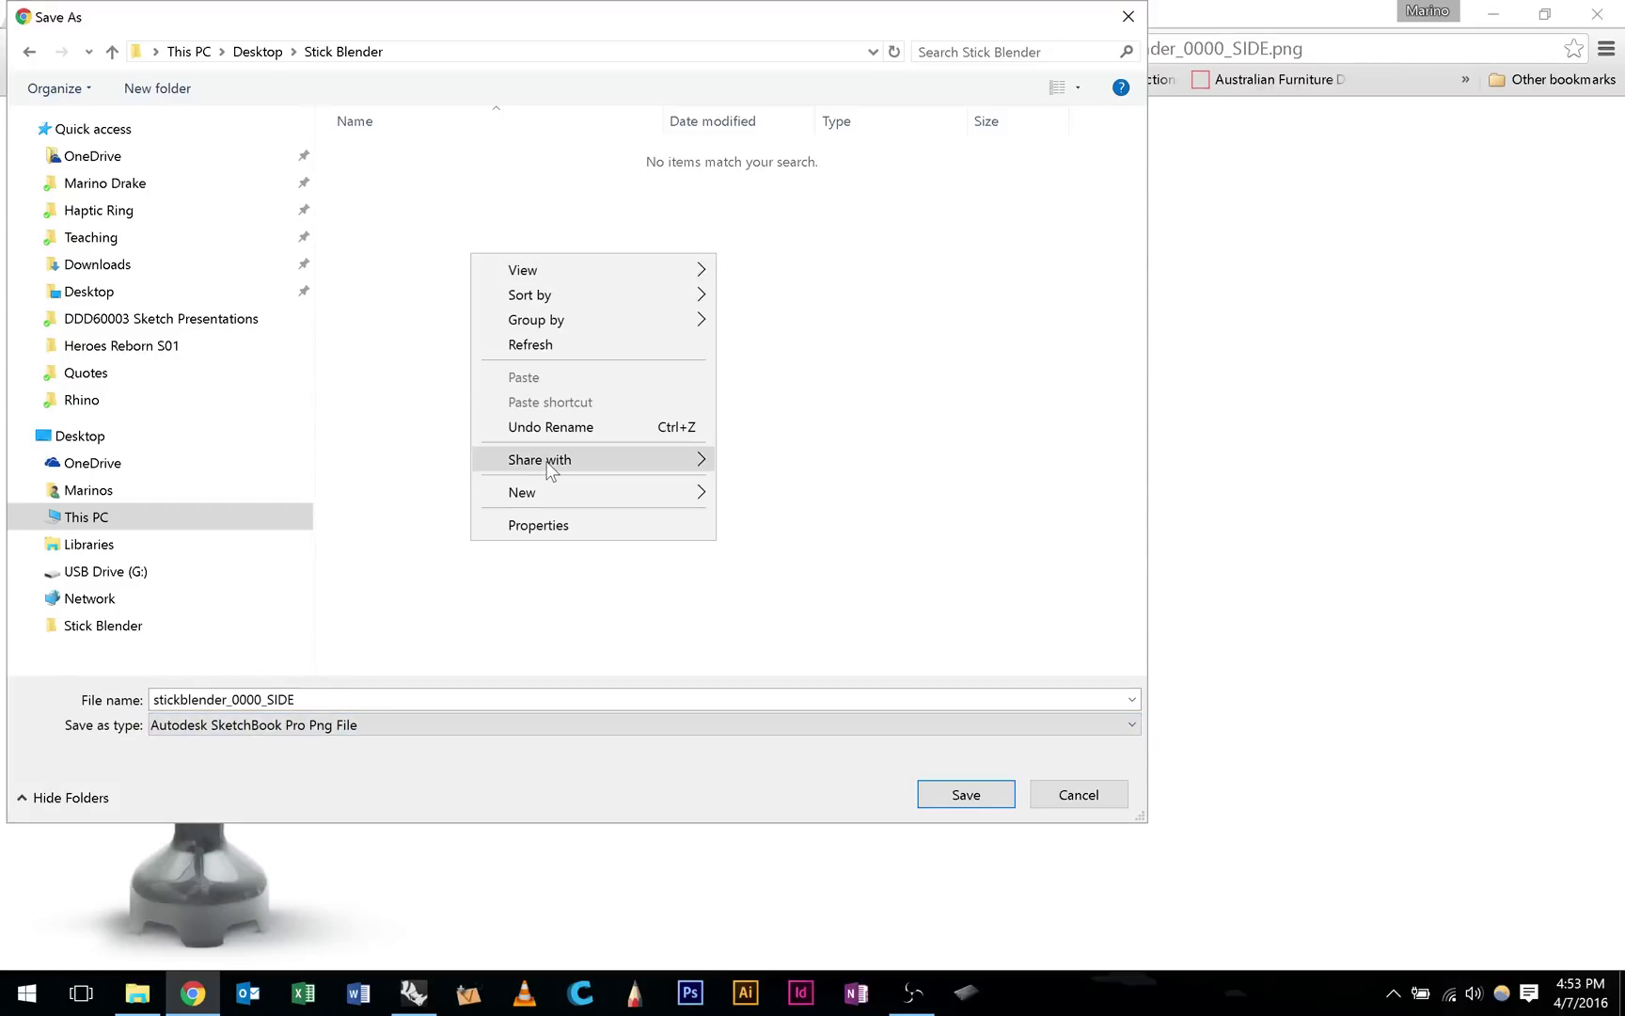
pyautogui.moveTo(551, 492)
pyautogui.click(801, 497)
pyautogui.write('Elevatio')
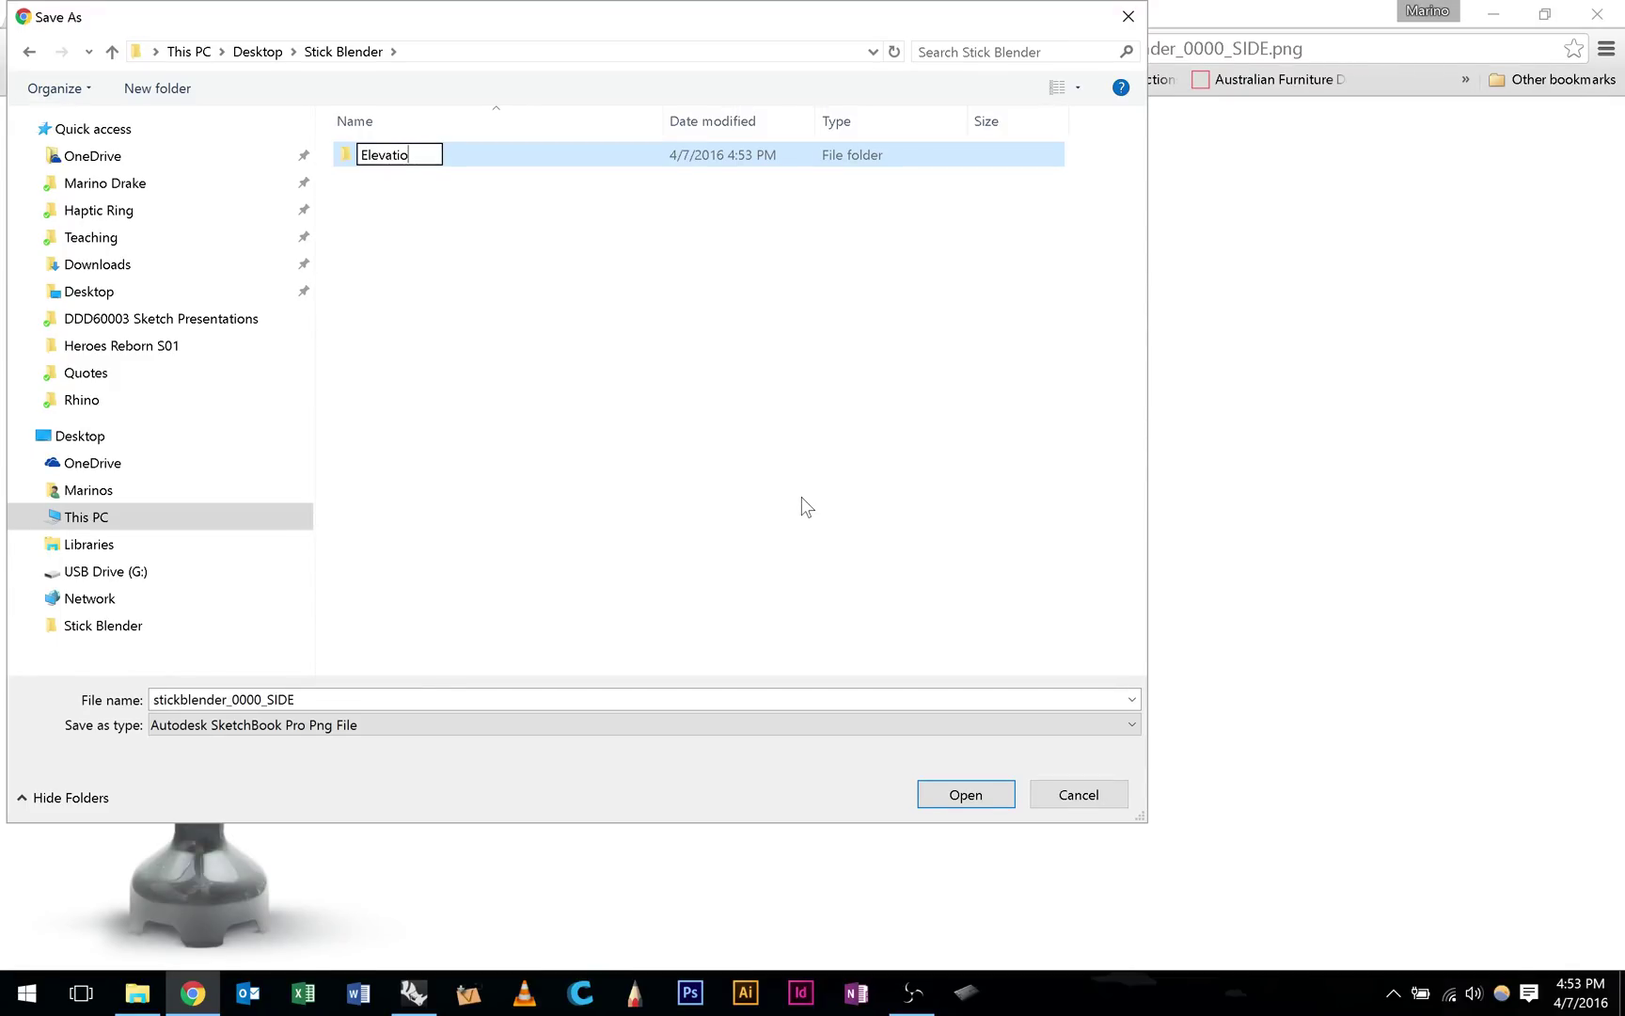
pyautogui.write('ns')
pyautogui.press('Return')
pyautogui.doubleClick(465, 167)
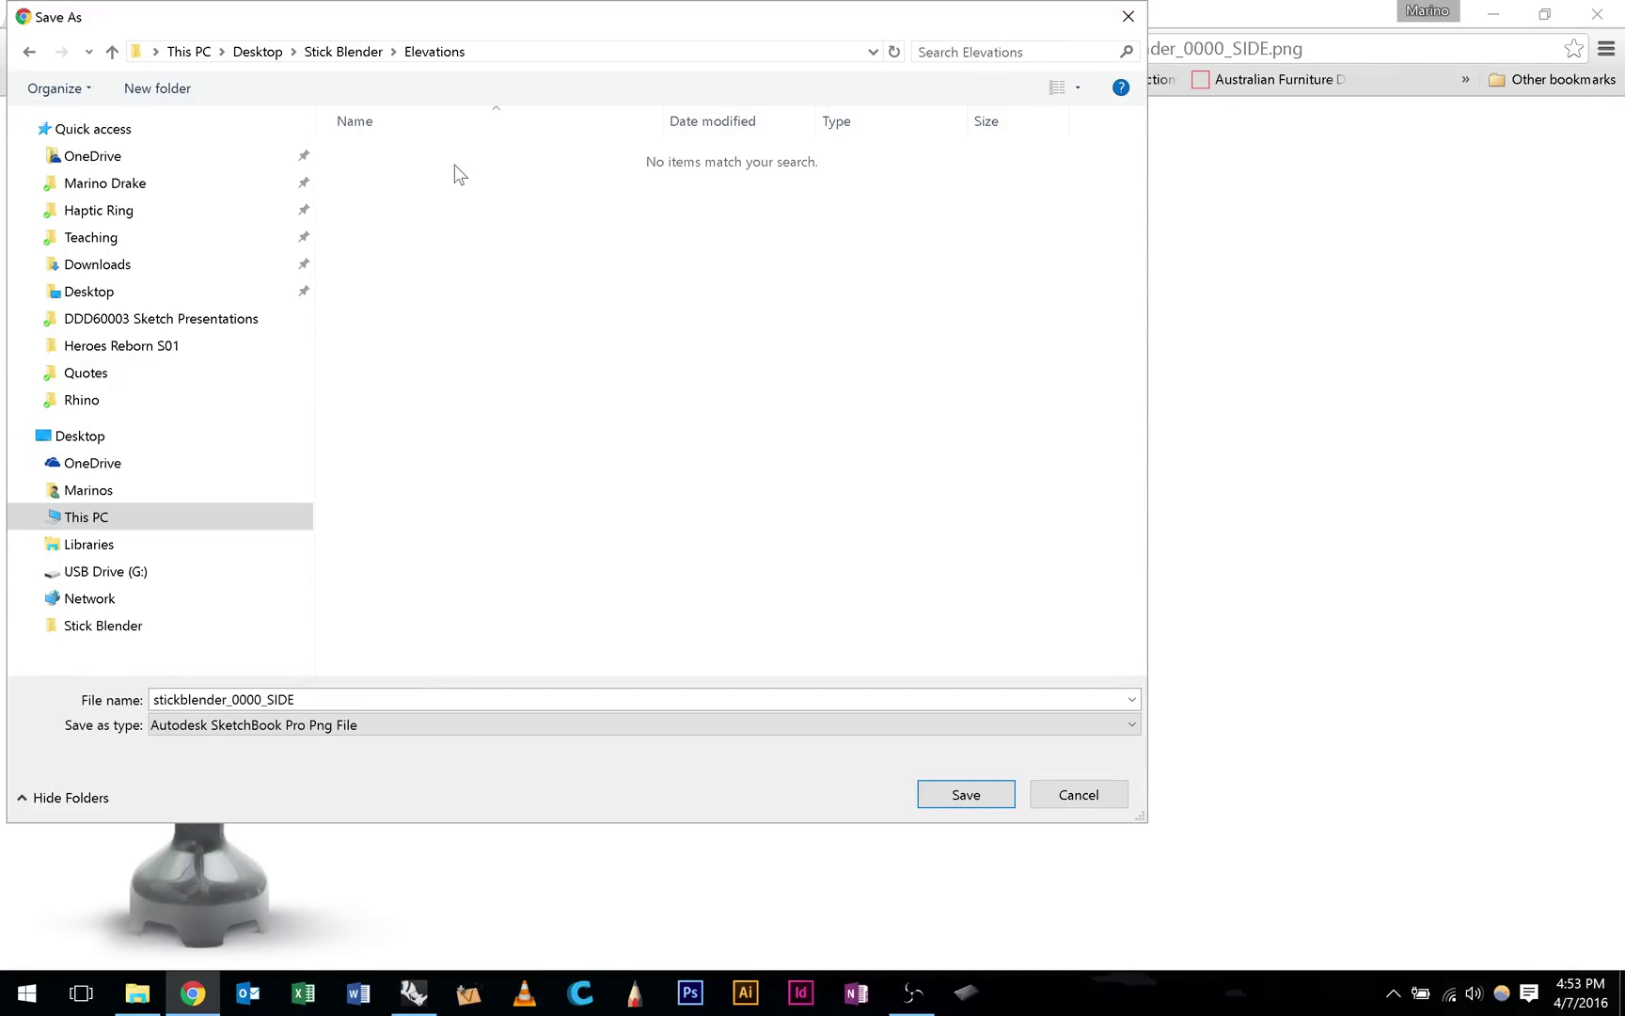
pyautogui.click(945, 798)
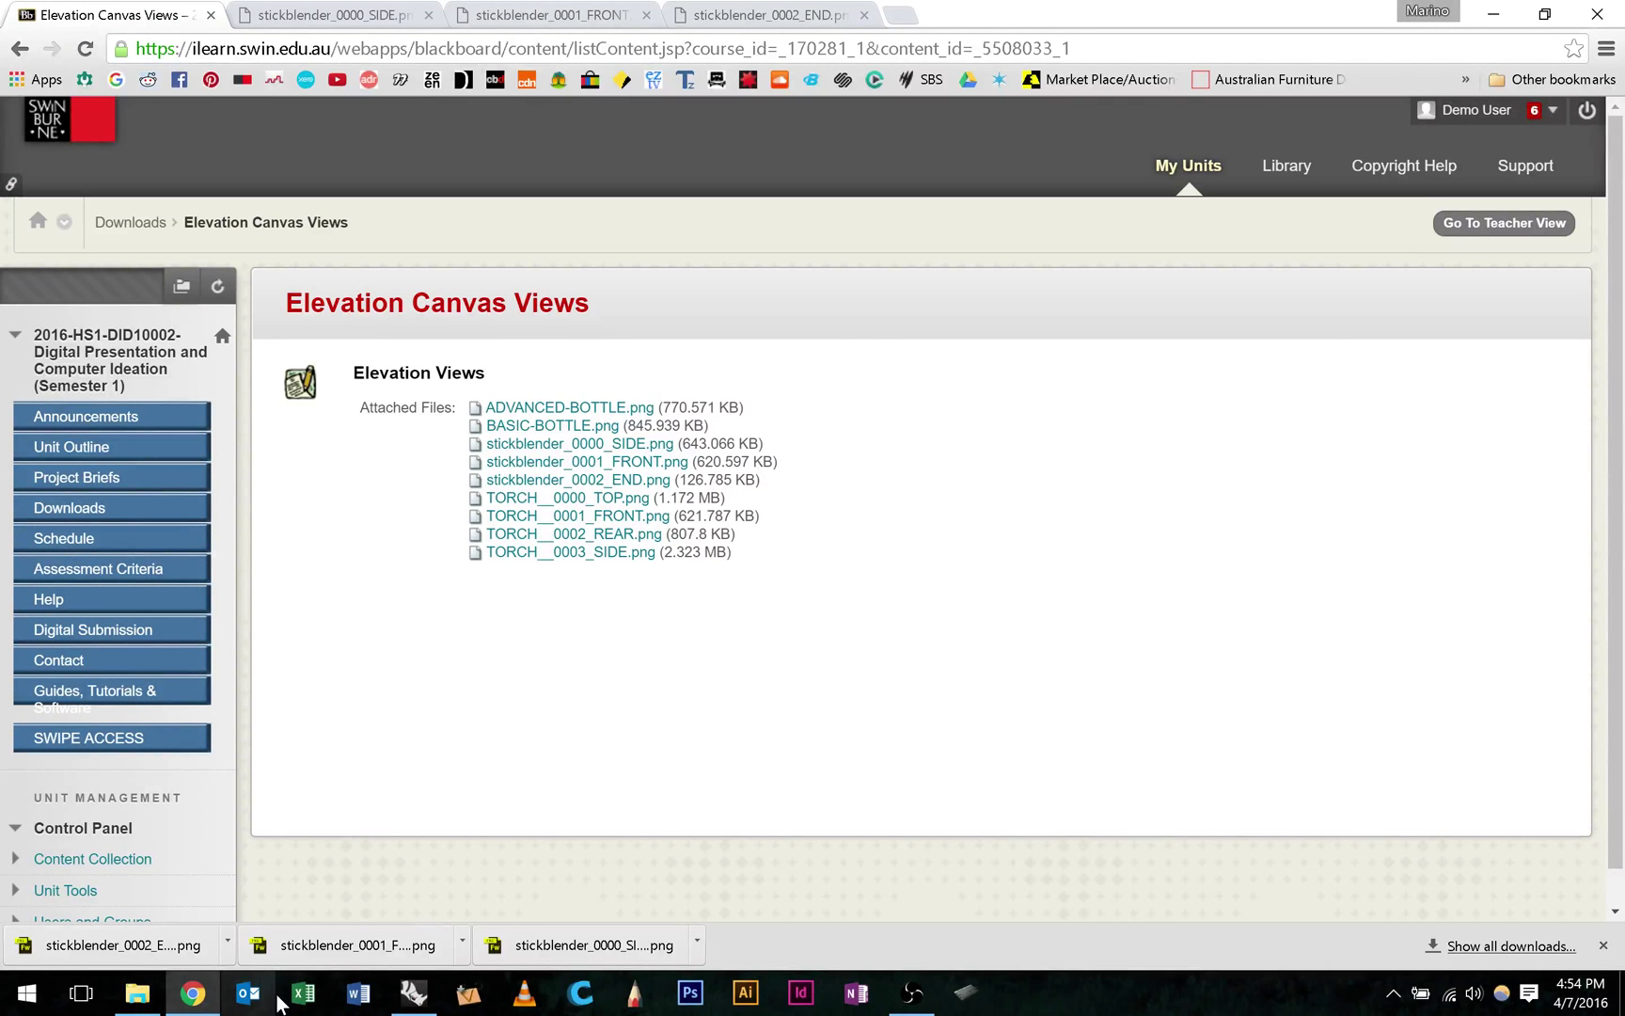
# Switch to Rhino, start a model from the Small Objects - Millimeters template, and bring up the Elevations folder beside it.
pyautogui.click(414, 992)
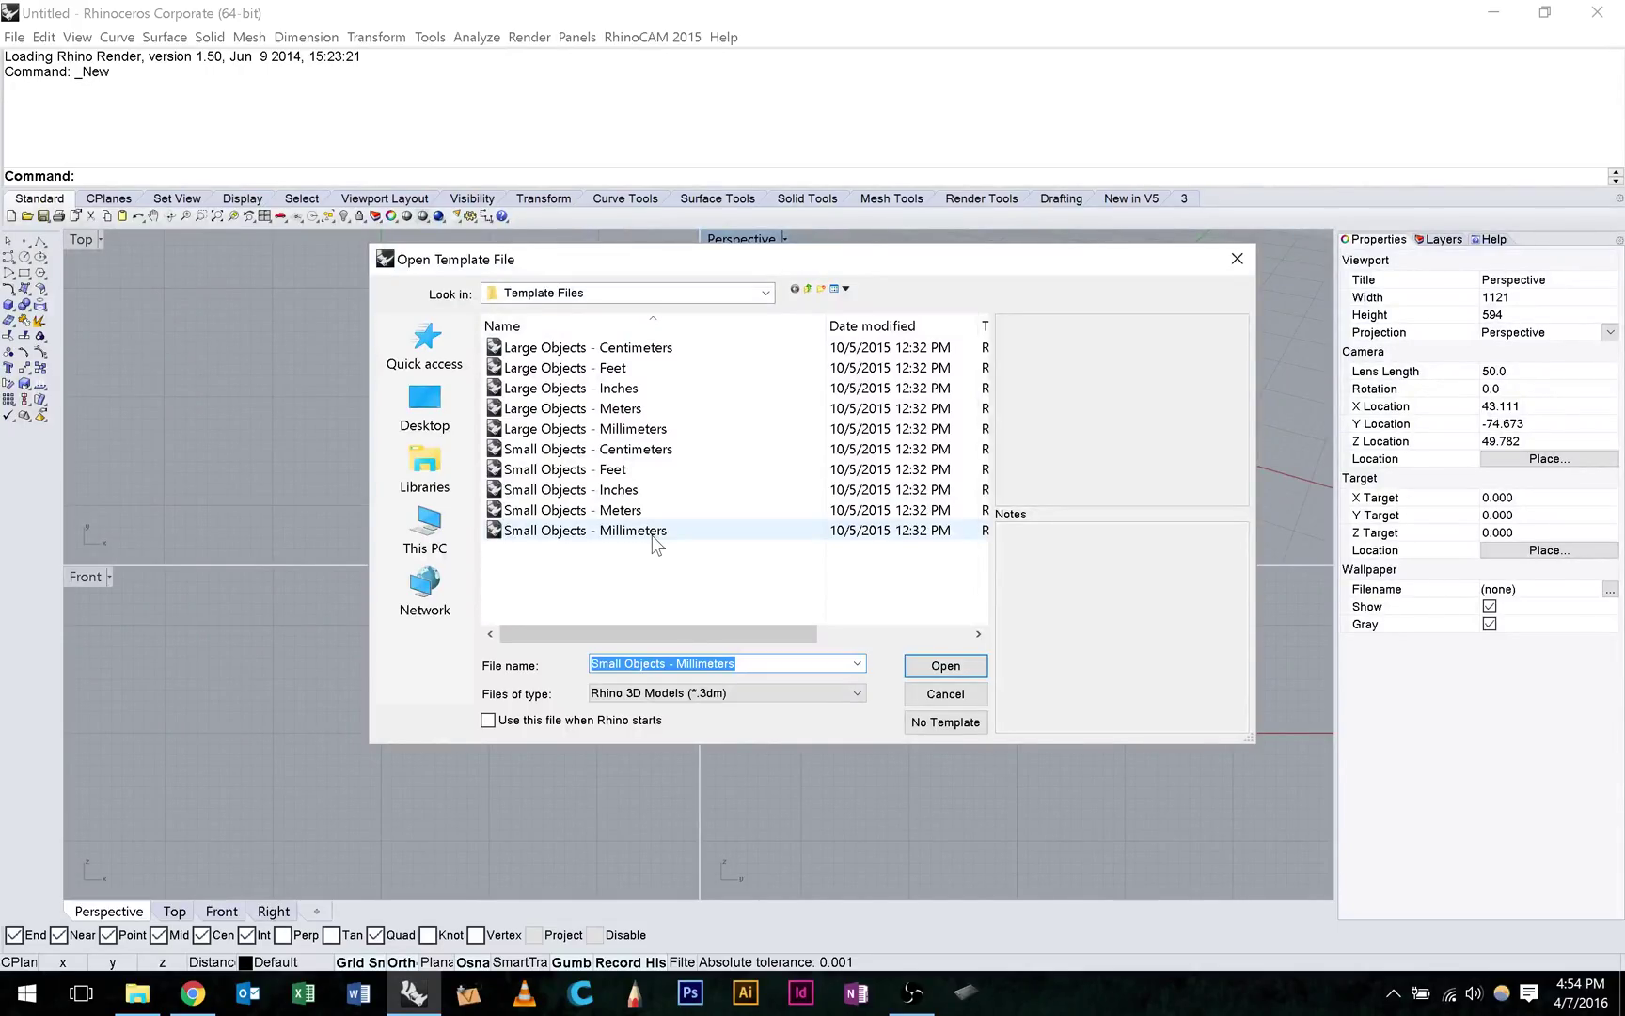
pyautogui.click(653, 537)
pyautogui.hotkey('alt', 'Tab')
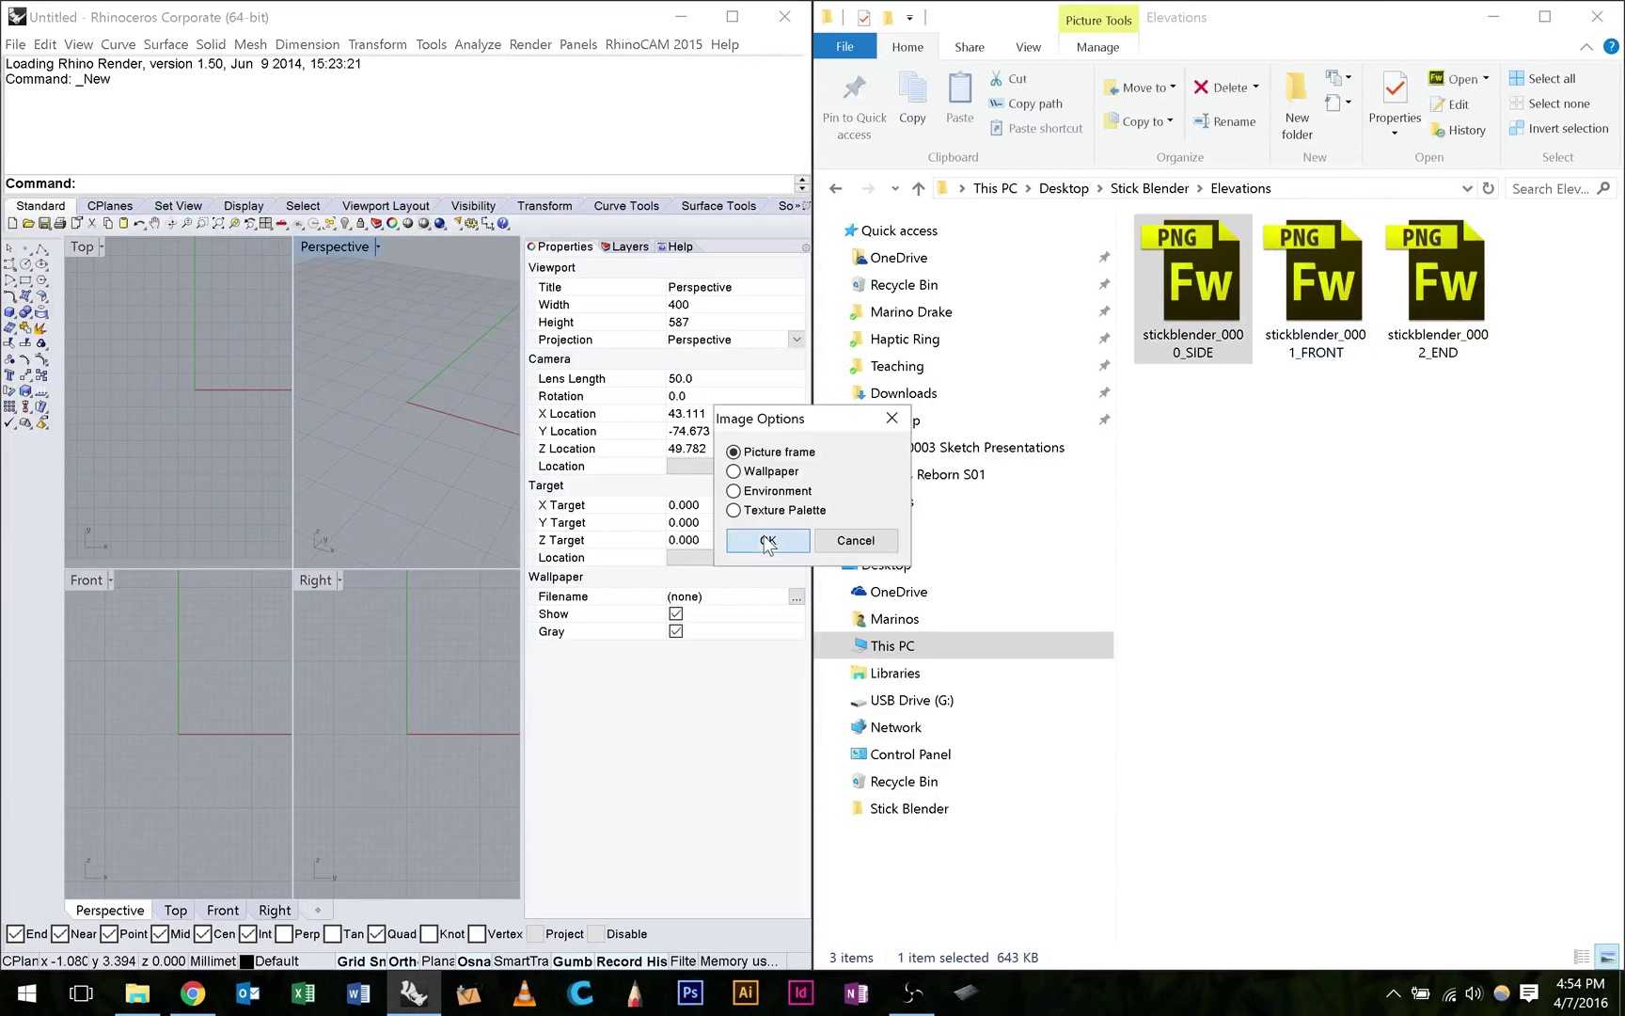
# Place stickblender_0000_SIDE as a picture frame in the Right view, starting at the origin and standing upright.
pyautogui.click(767, 540)
pyautogui.write('0')
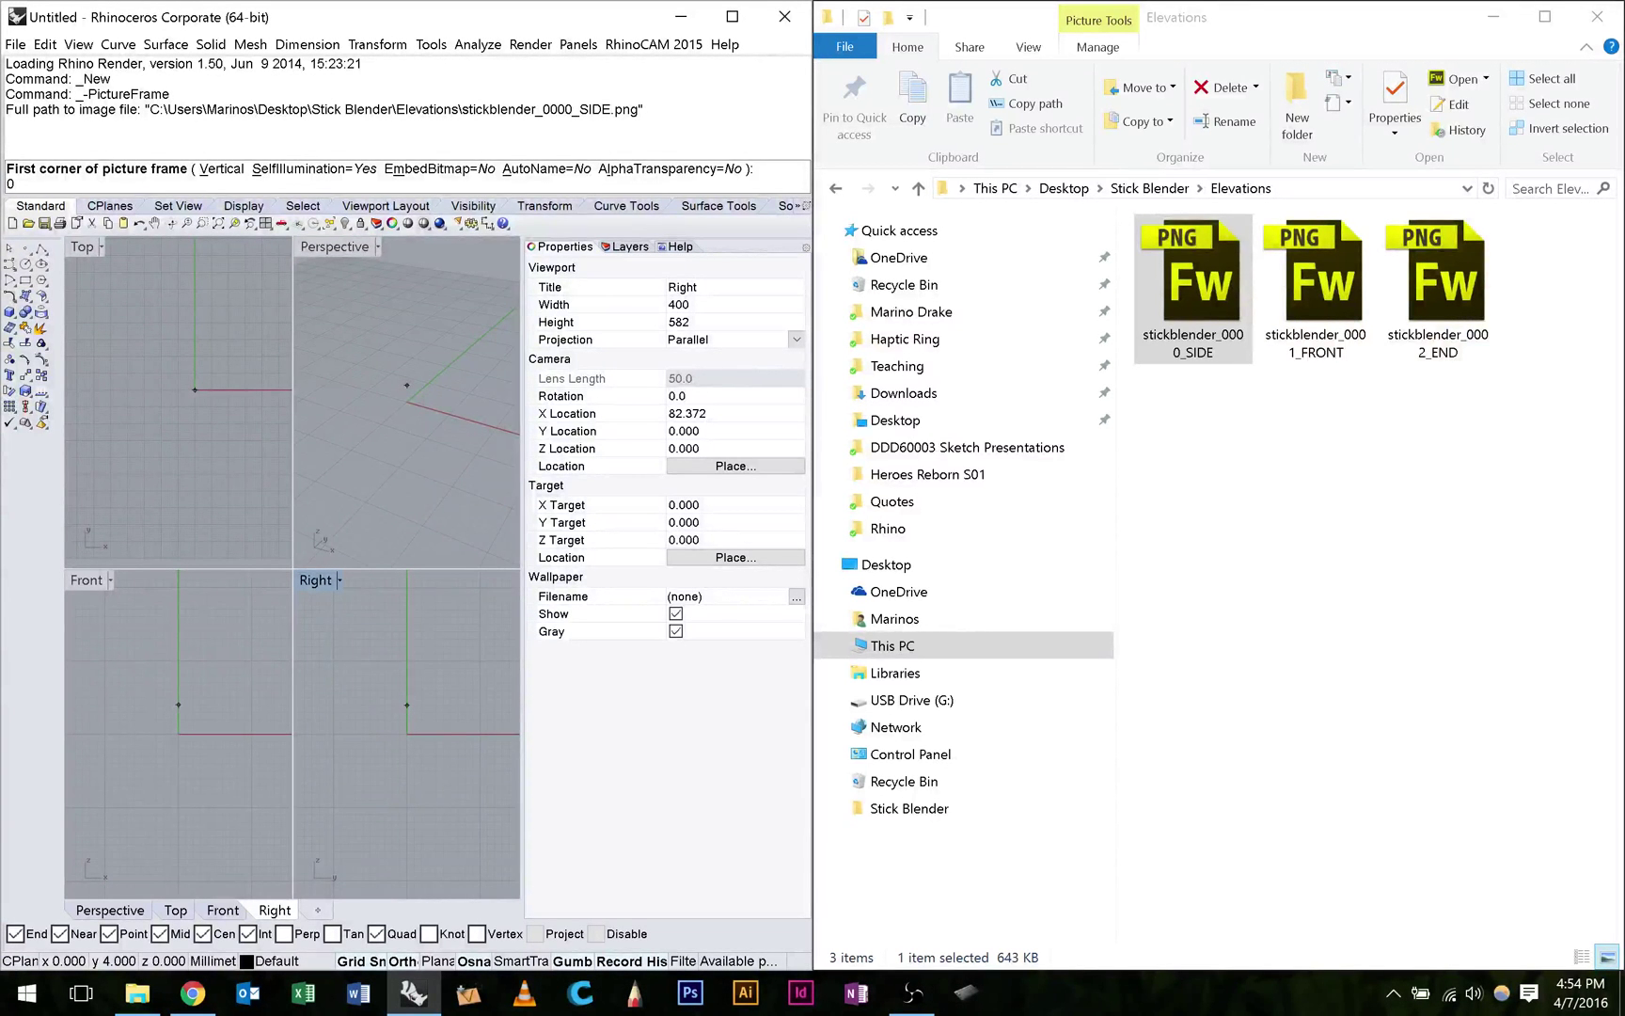
pyautogui.write('0')
pyautogui.press('Return')
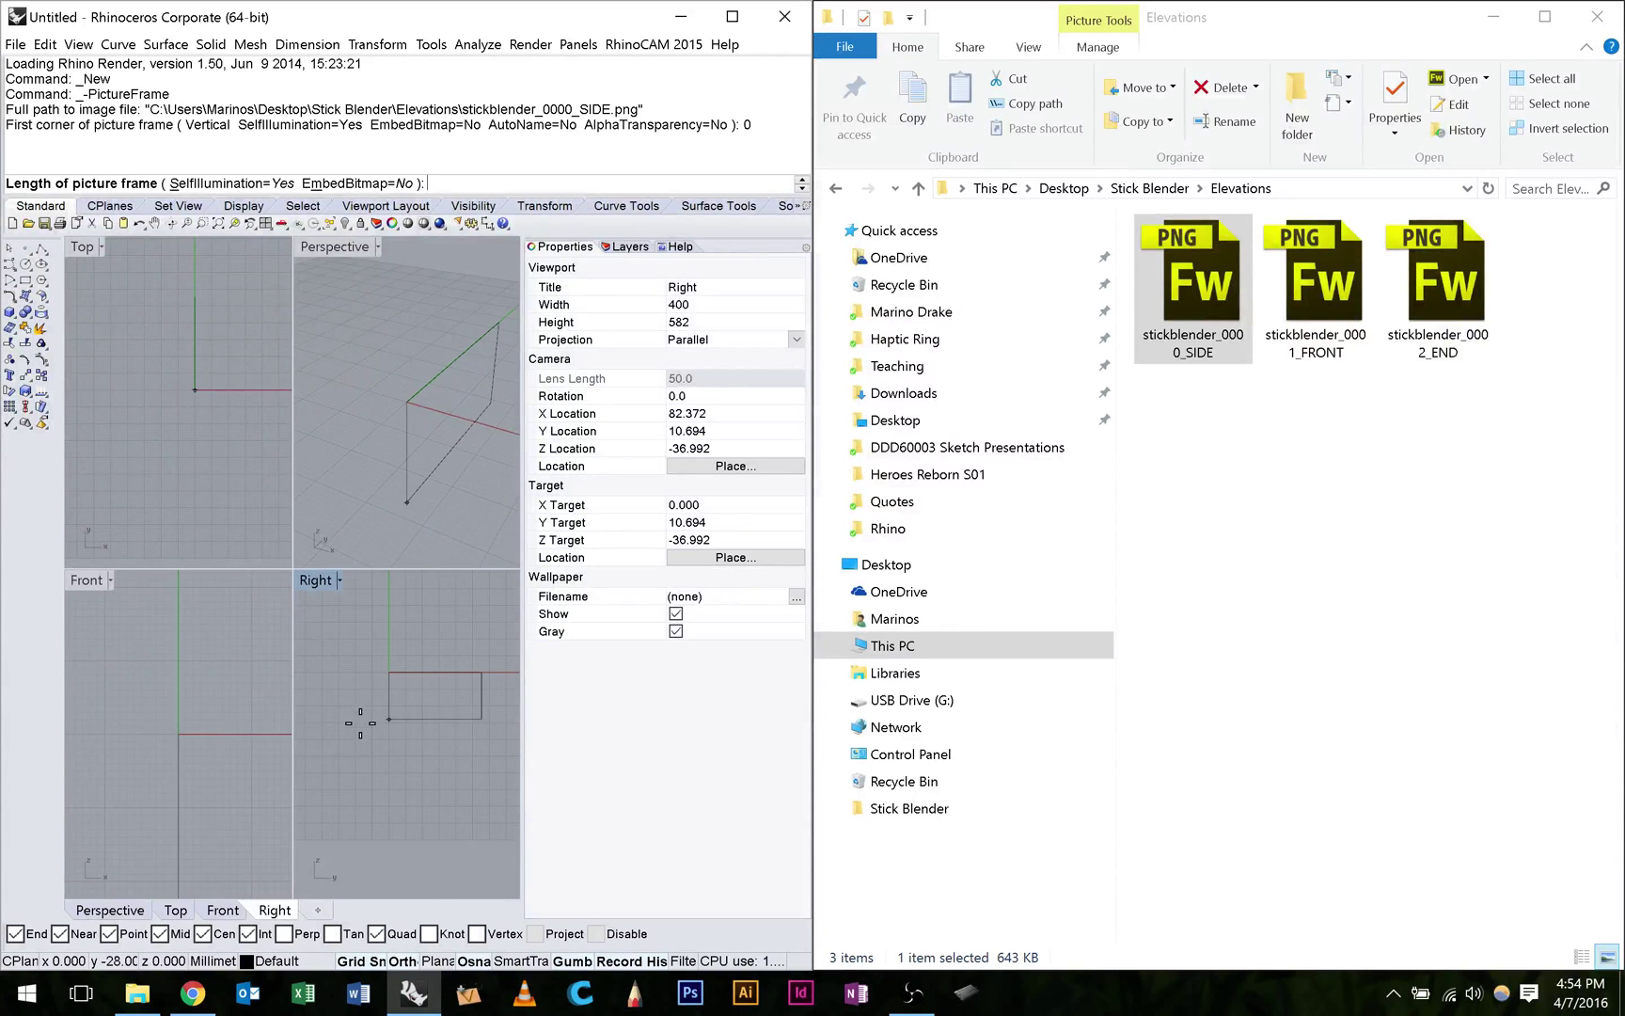
pyautogui.moveTo(447, 631); pyautogui.dragTo(363, 761, button='right')
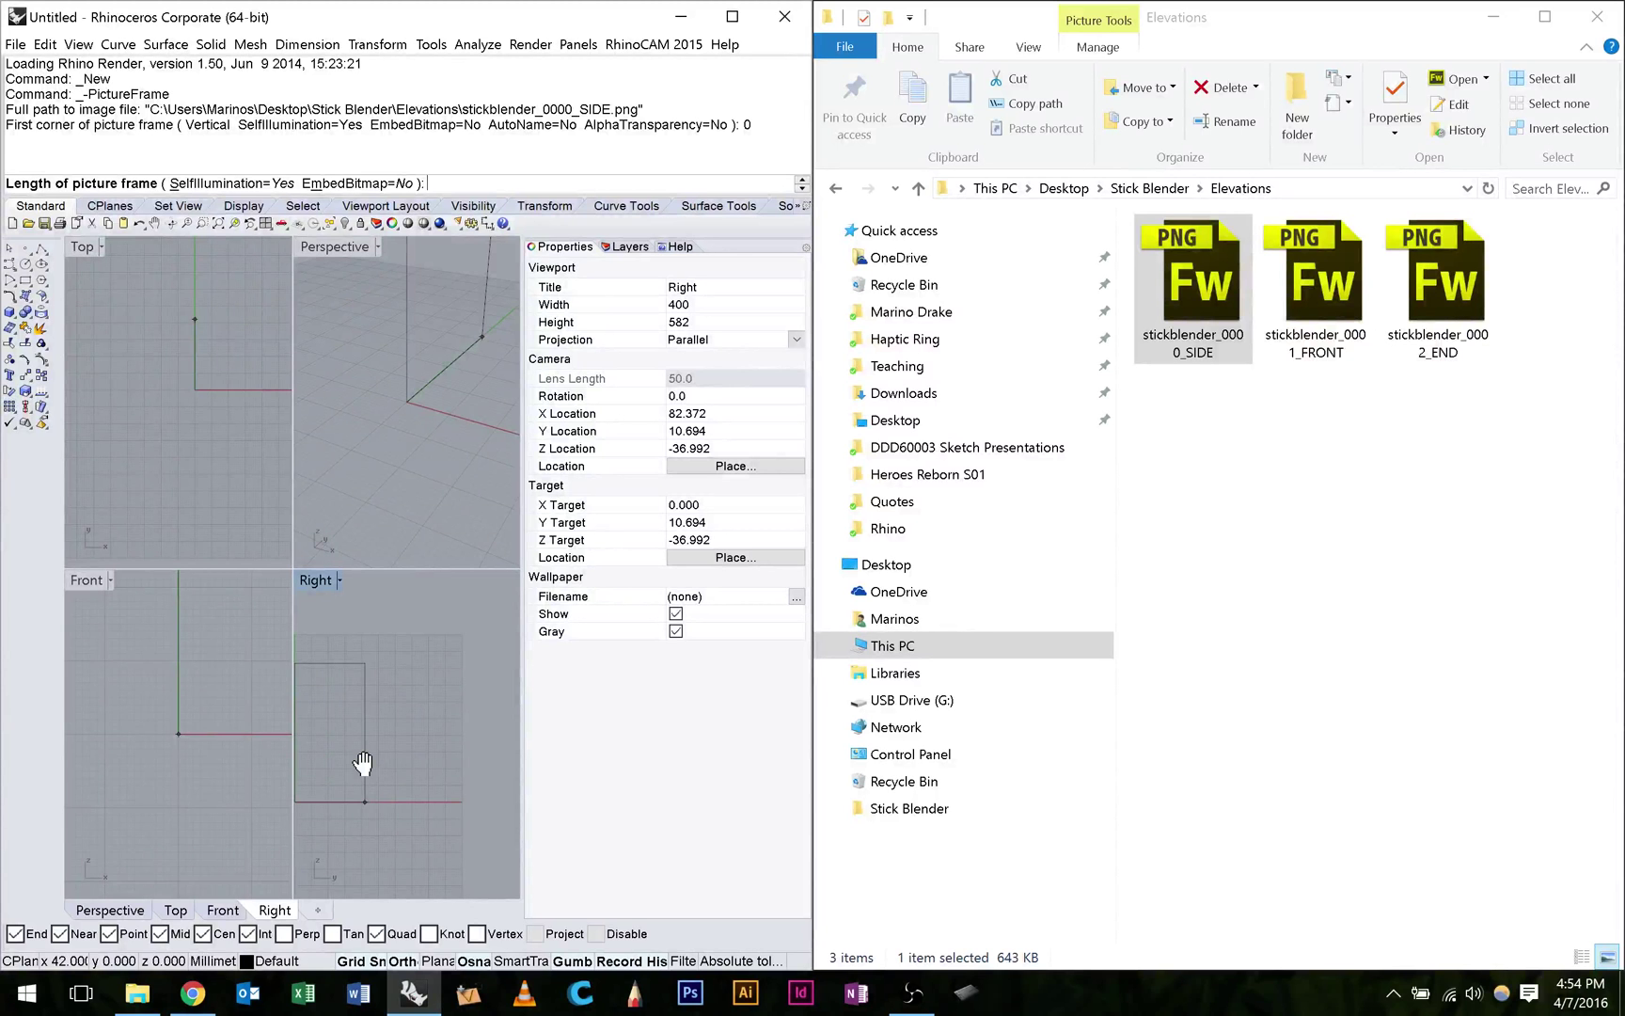
pyautogui.click(363, 762)
# Place stickblender_0001_FRONT as a picture frame in the Front view with its first corner at the origin.
pyautogui.moveTo(1317, 287); pyautogui.dragTo(166, 702)
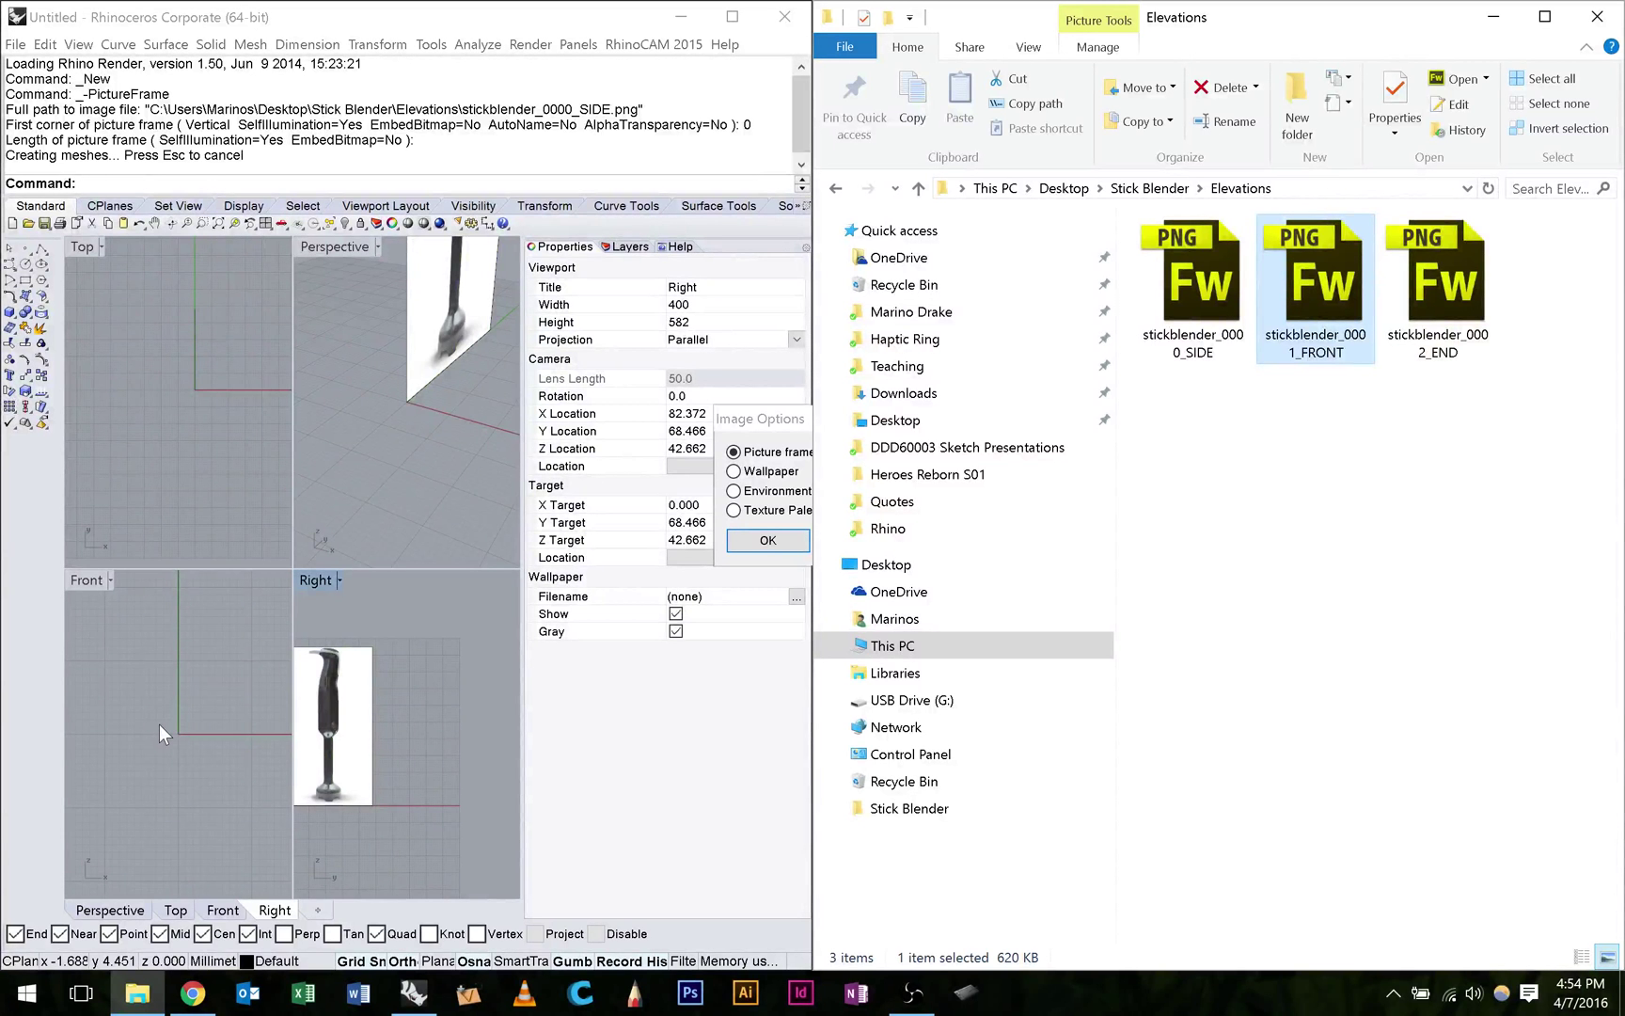
pyautogui.press('Return')
pyautogui.write('0')
pyautogui.press('Return')
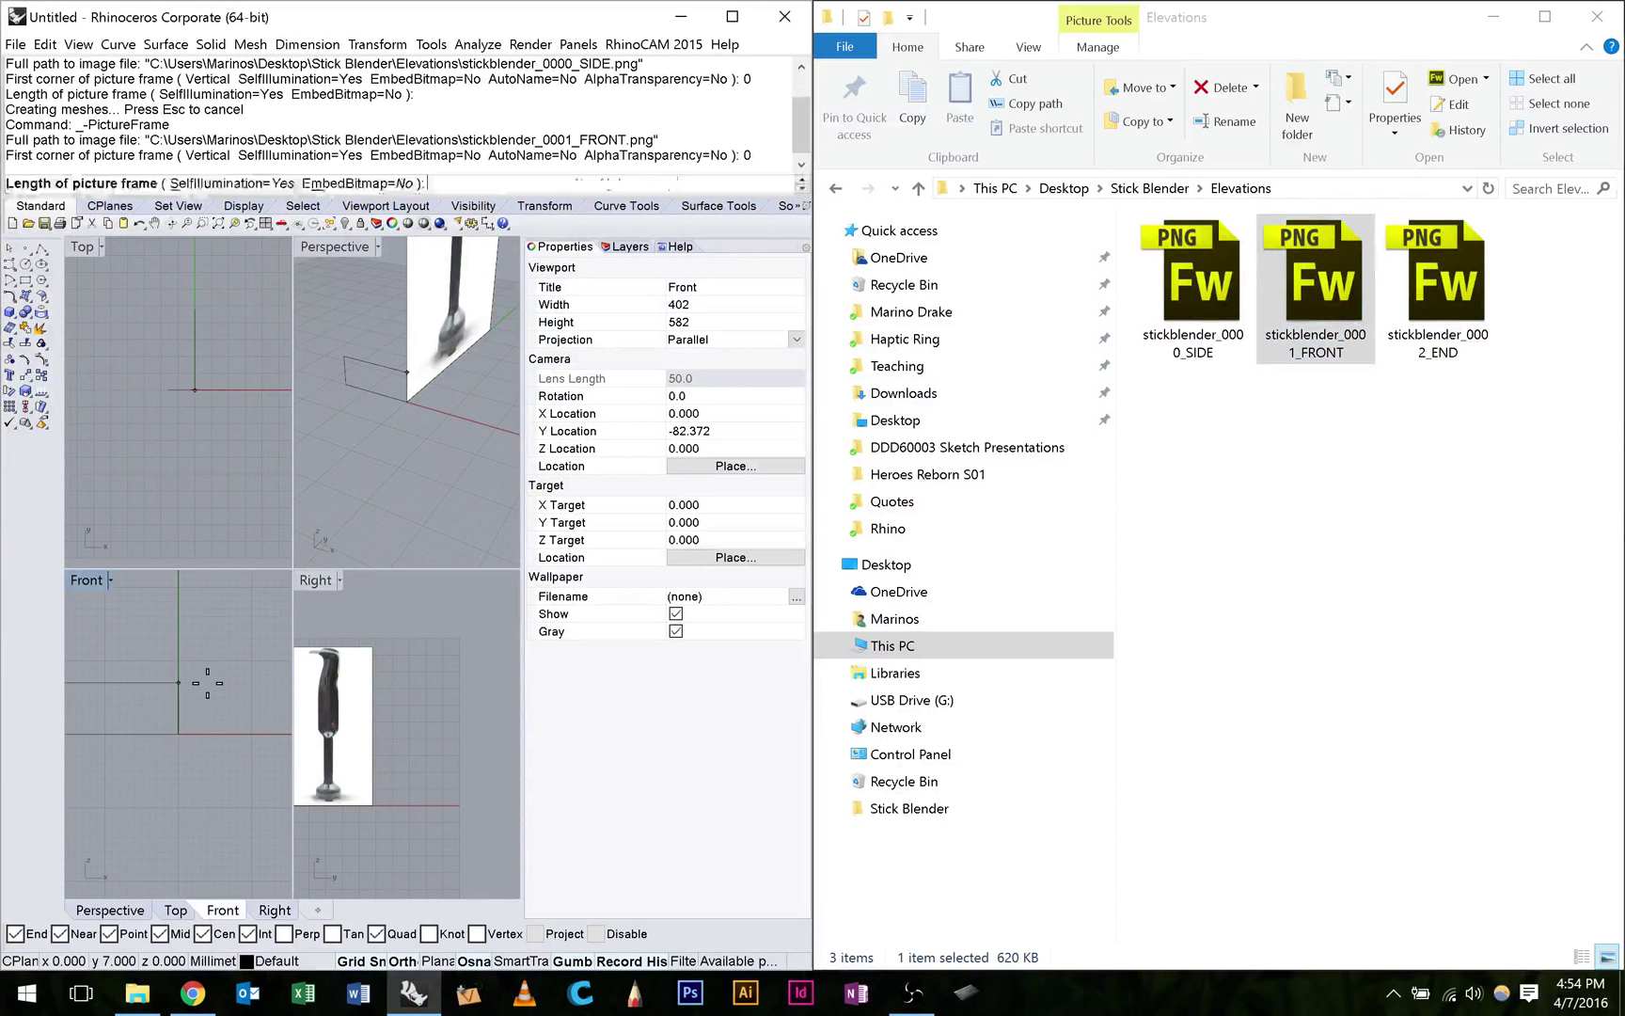
pyautogui.click(175, 642)
# Place stickblender_0002_END as a picture frame about 75 mm long in the Top view, starting at the origin.
pyautogui.click(1437, 282)
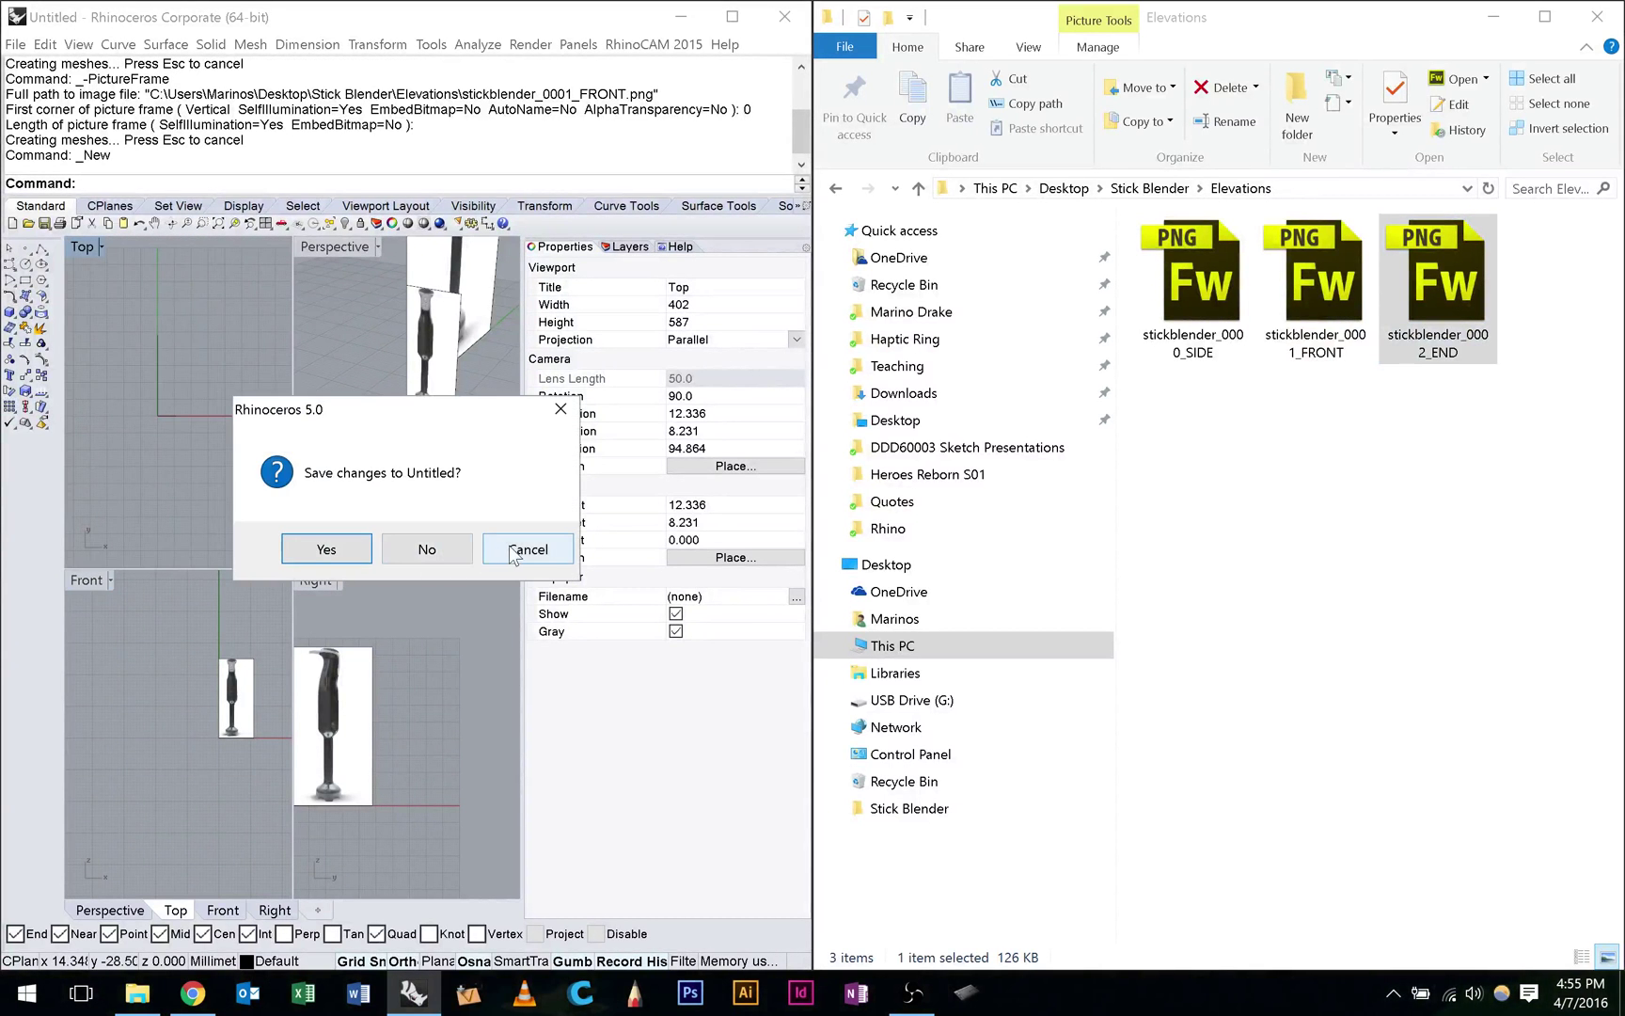
pyautogui.click(527, 549)
pyautogui.click(1456, 249)
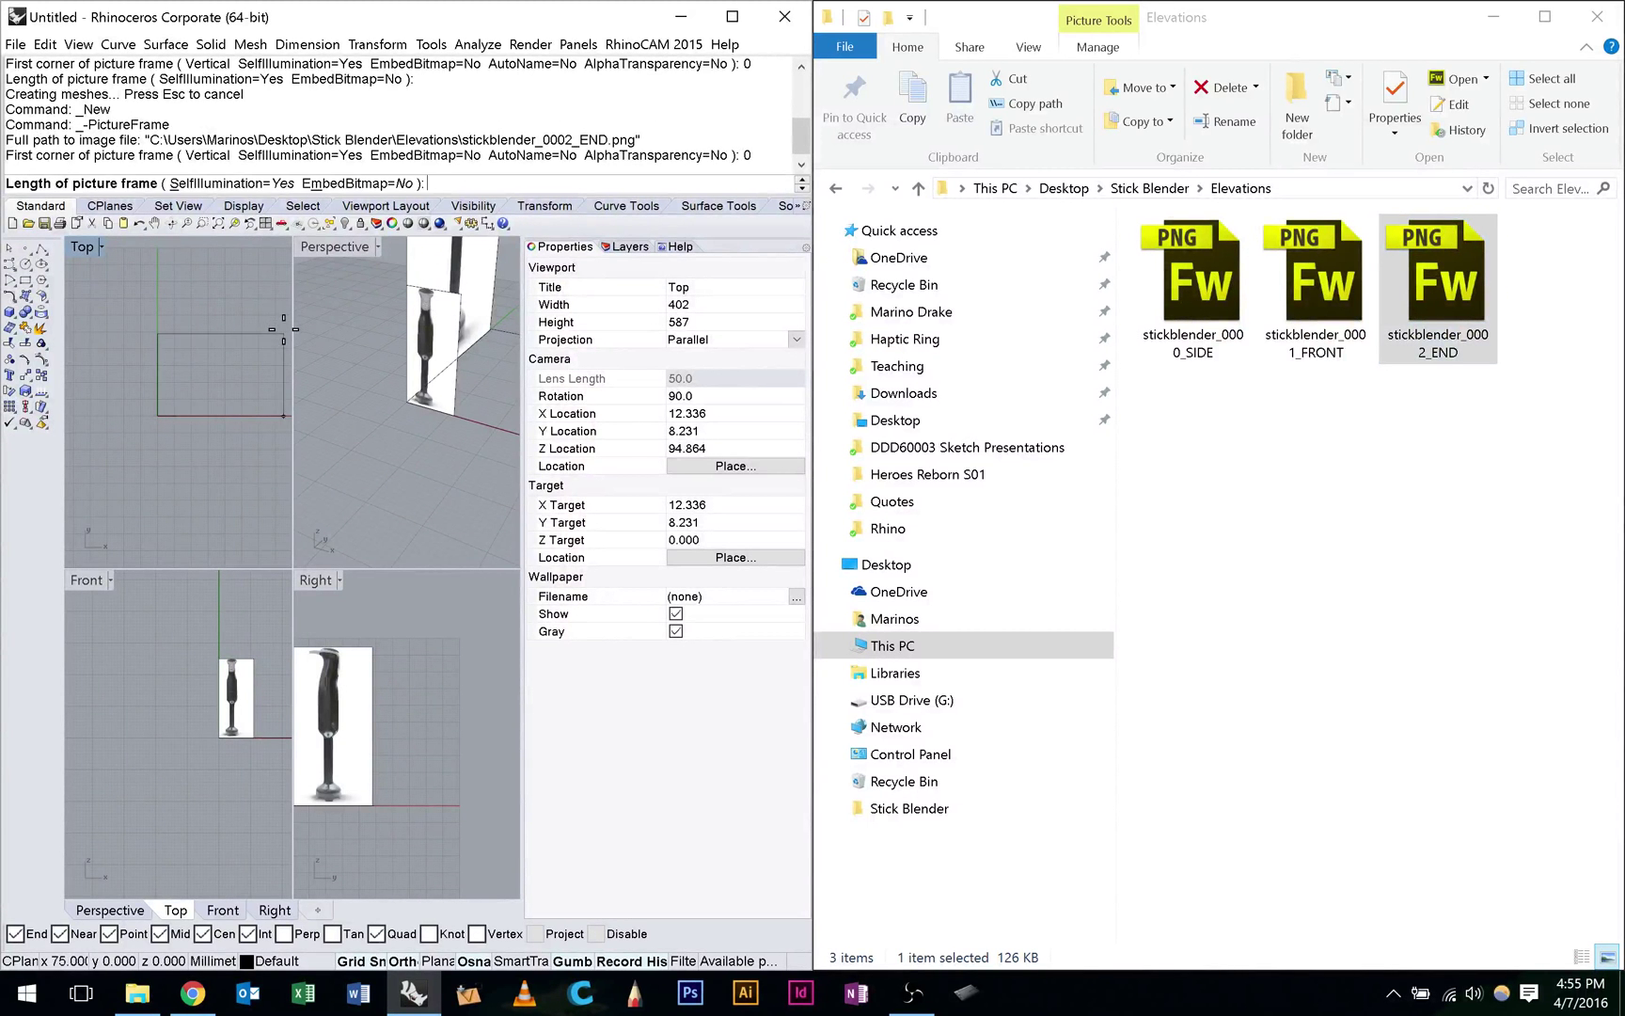
pyautogui.click(283, 326)
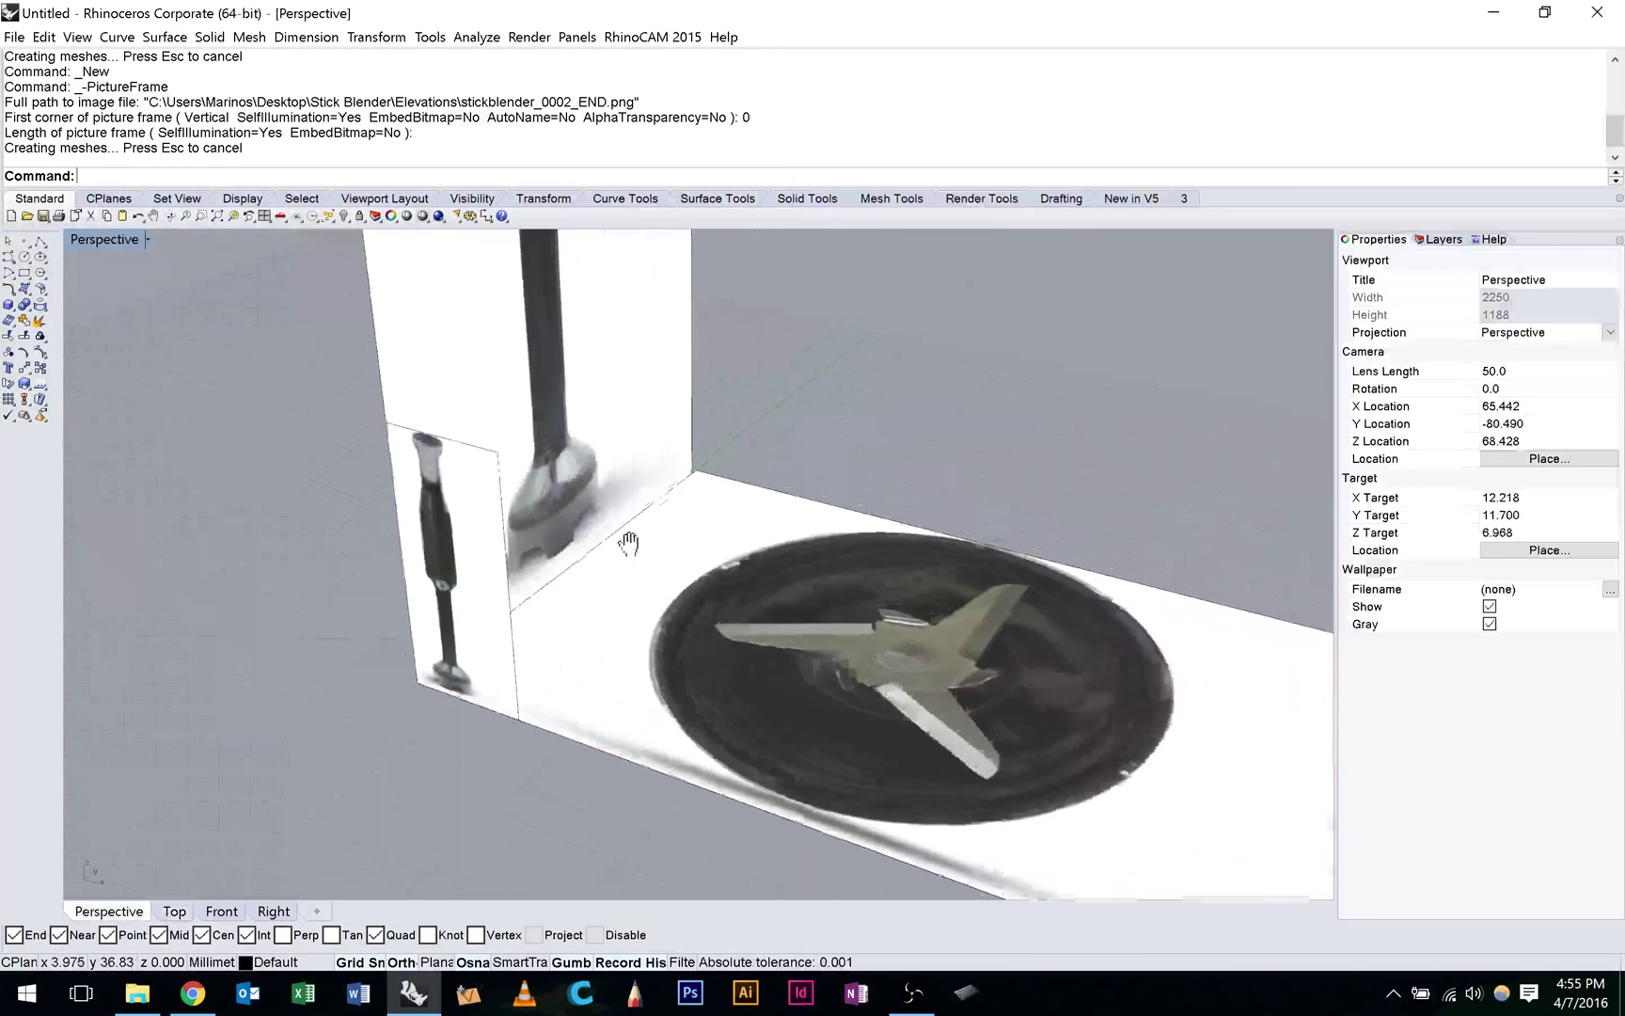
# Scale the front picture from the origin so its height matches the top edge of the side picture.
pyautogui.moveTo(751, 508); pyautogui.dragTo(668, 769, button='right')
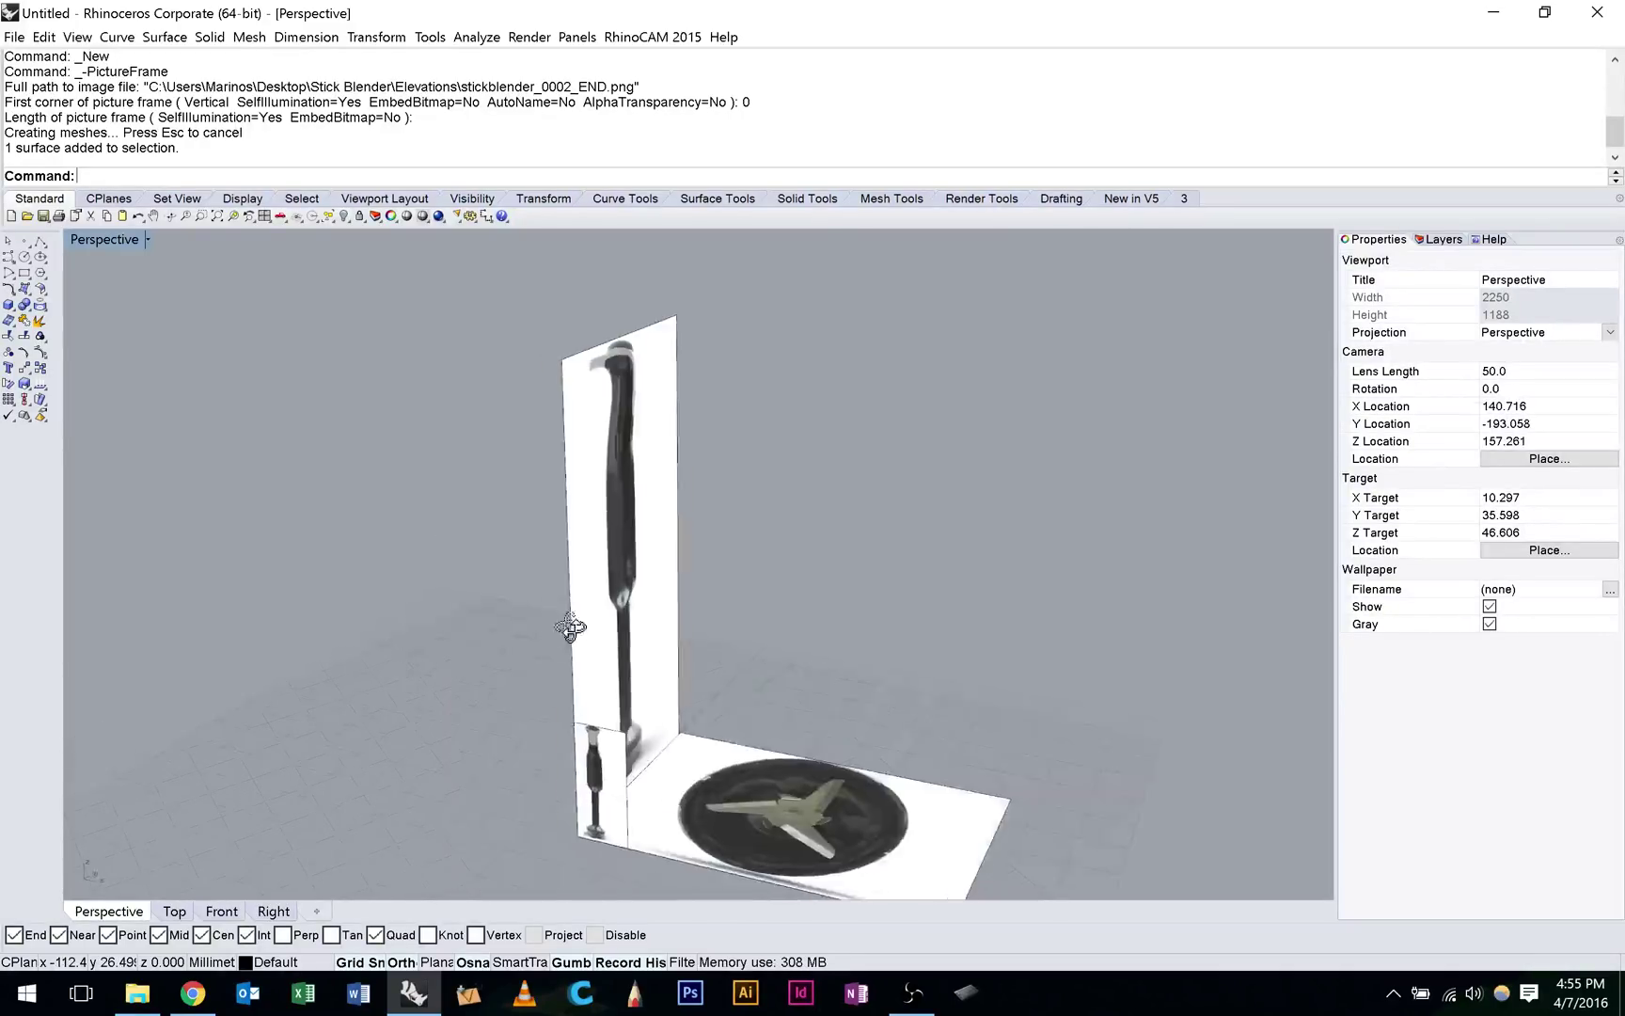
pyautogui.moveTo(570, 627)
pyautogui.mouseDown(button='right')
pyautogui.moveTo(489, 638)
pyautogui.moveTo(561, 616)
pyautogui.mouseUp(button='right')
pyautogui.click(558, 745)
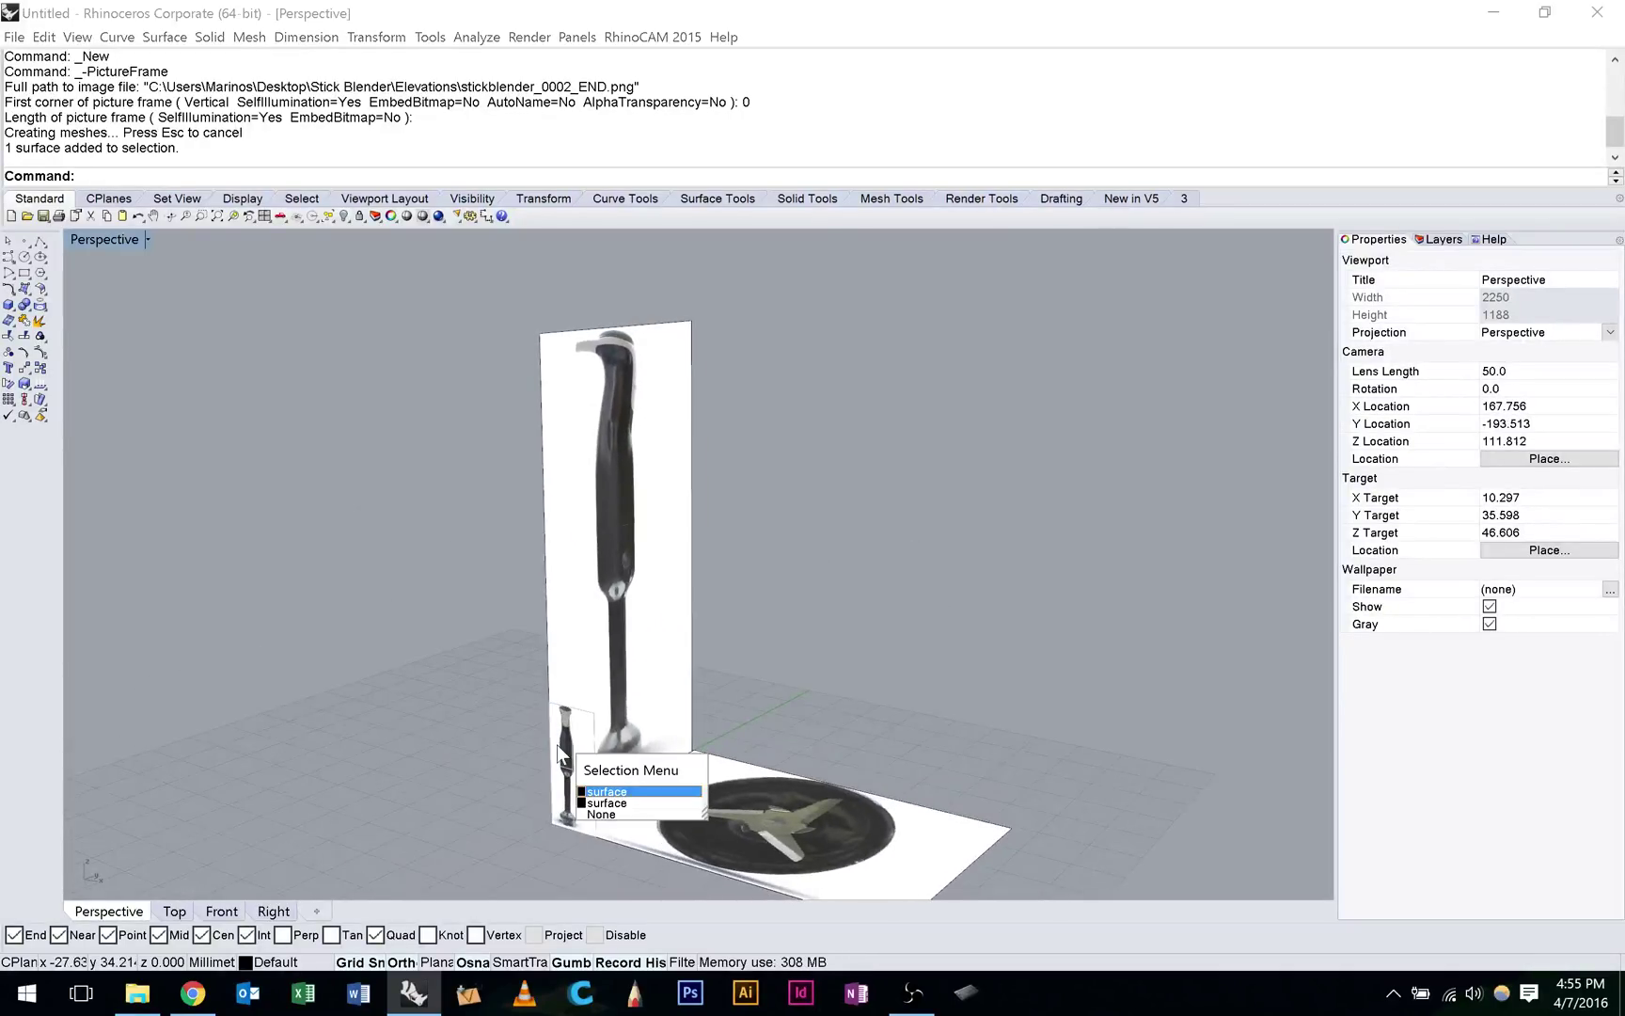
pyautogui.click(631, 792)
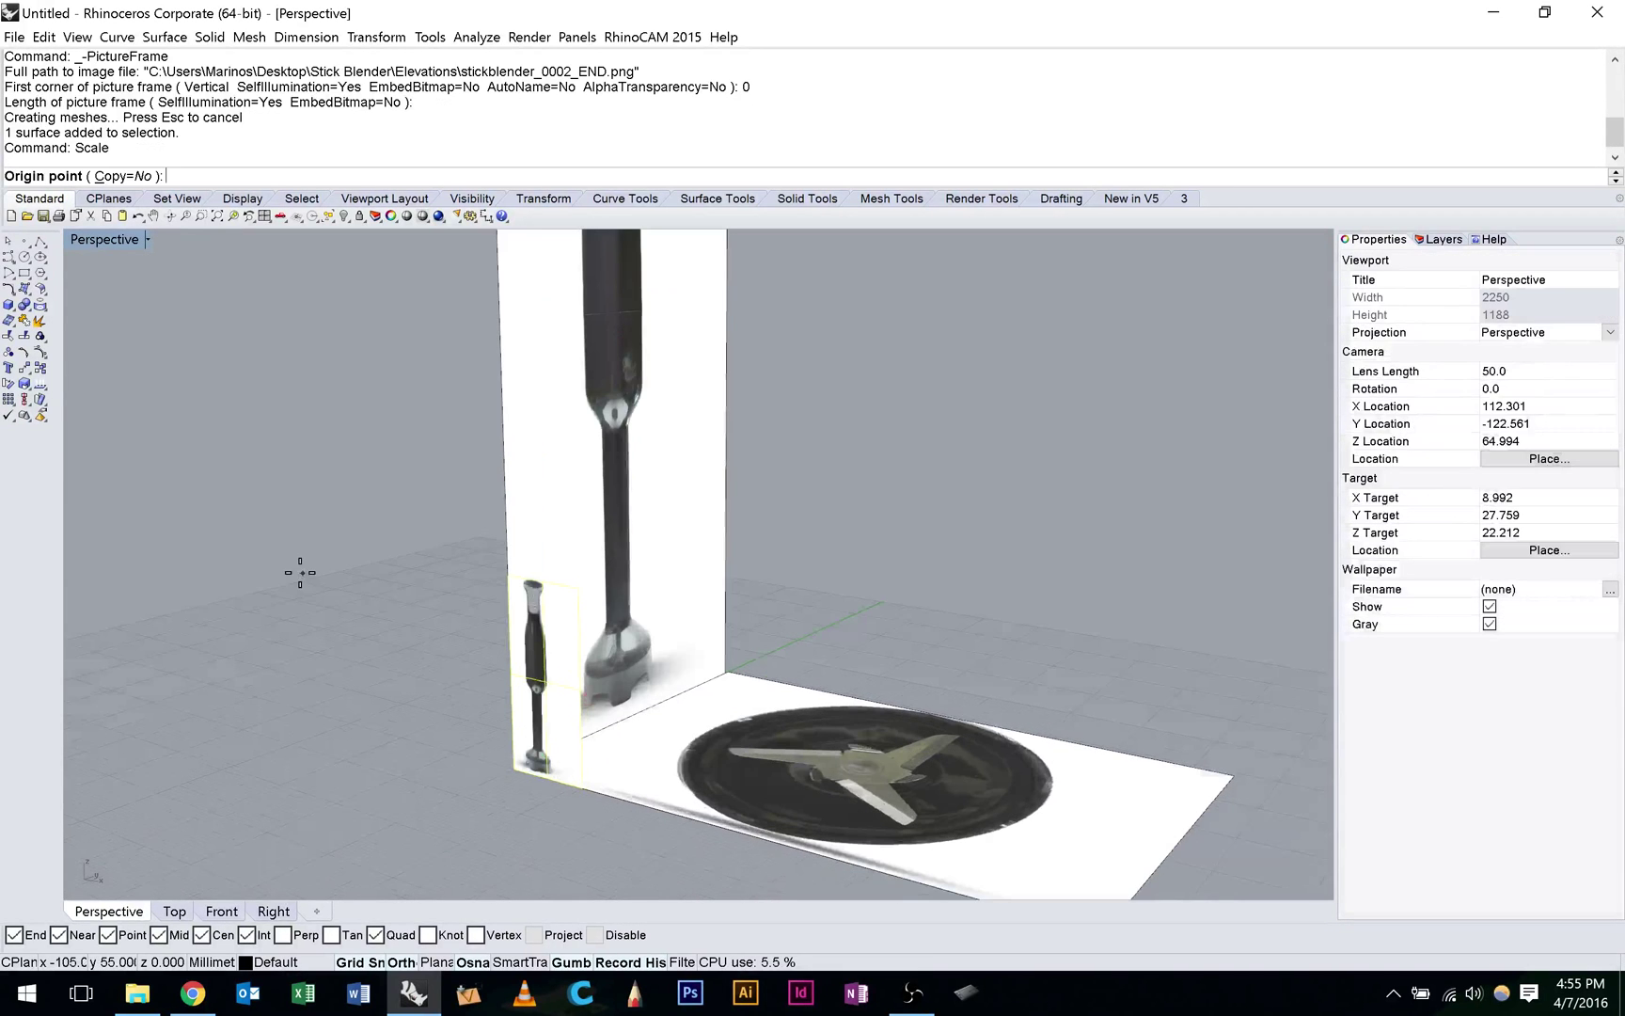
pyautogui.write('0')
pyautogui.press('Return')
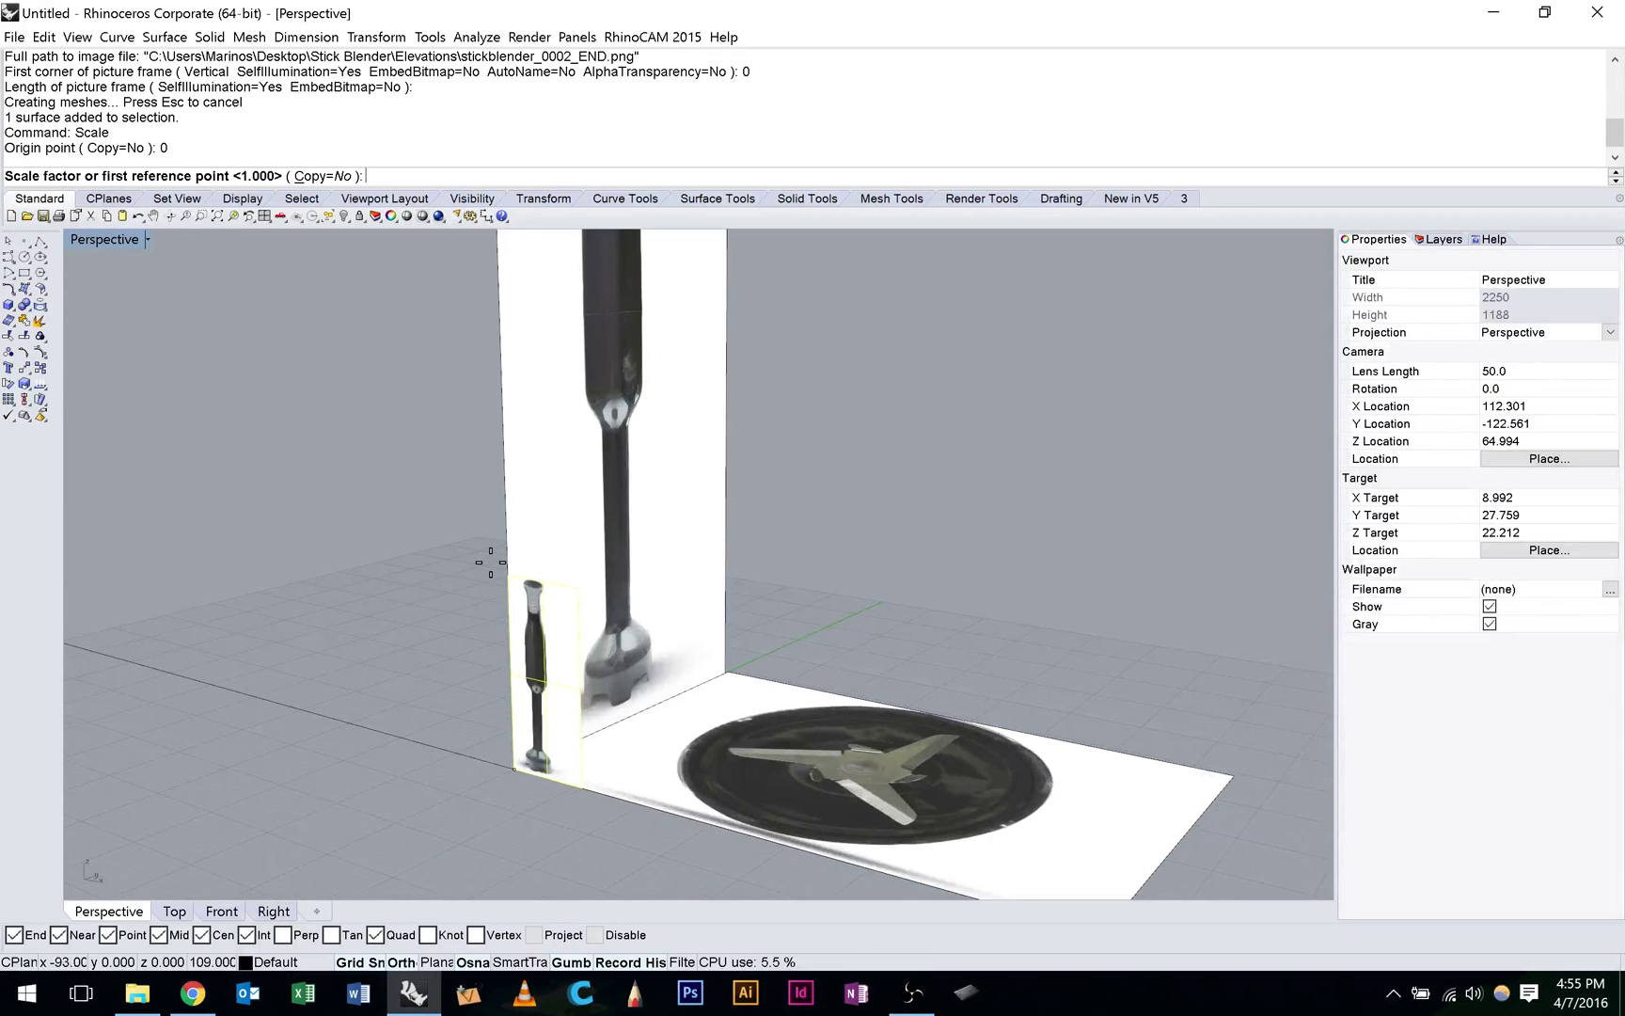
pyautogui.click(558, 596)
pyautogui.scroll(-2, 557, 595)
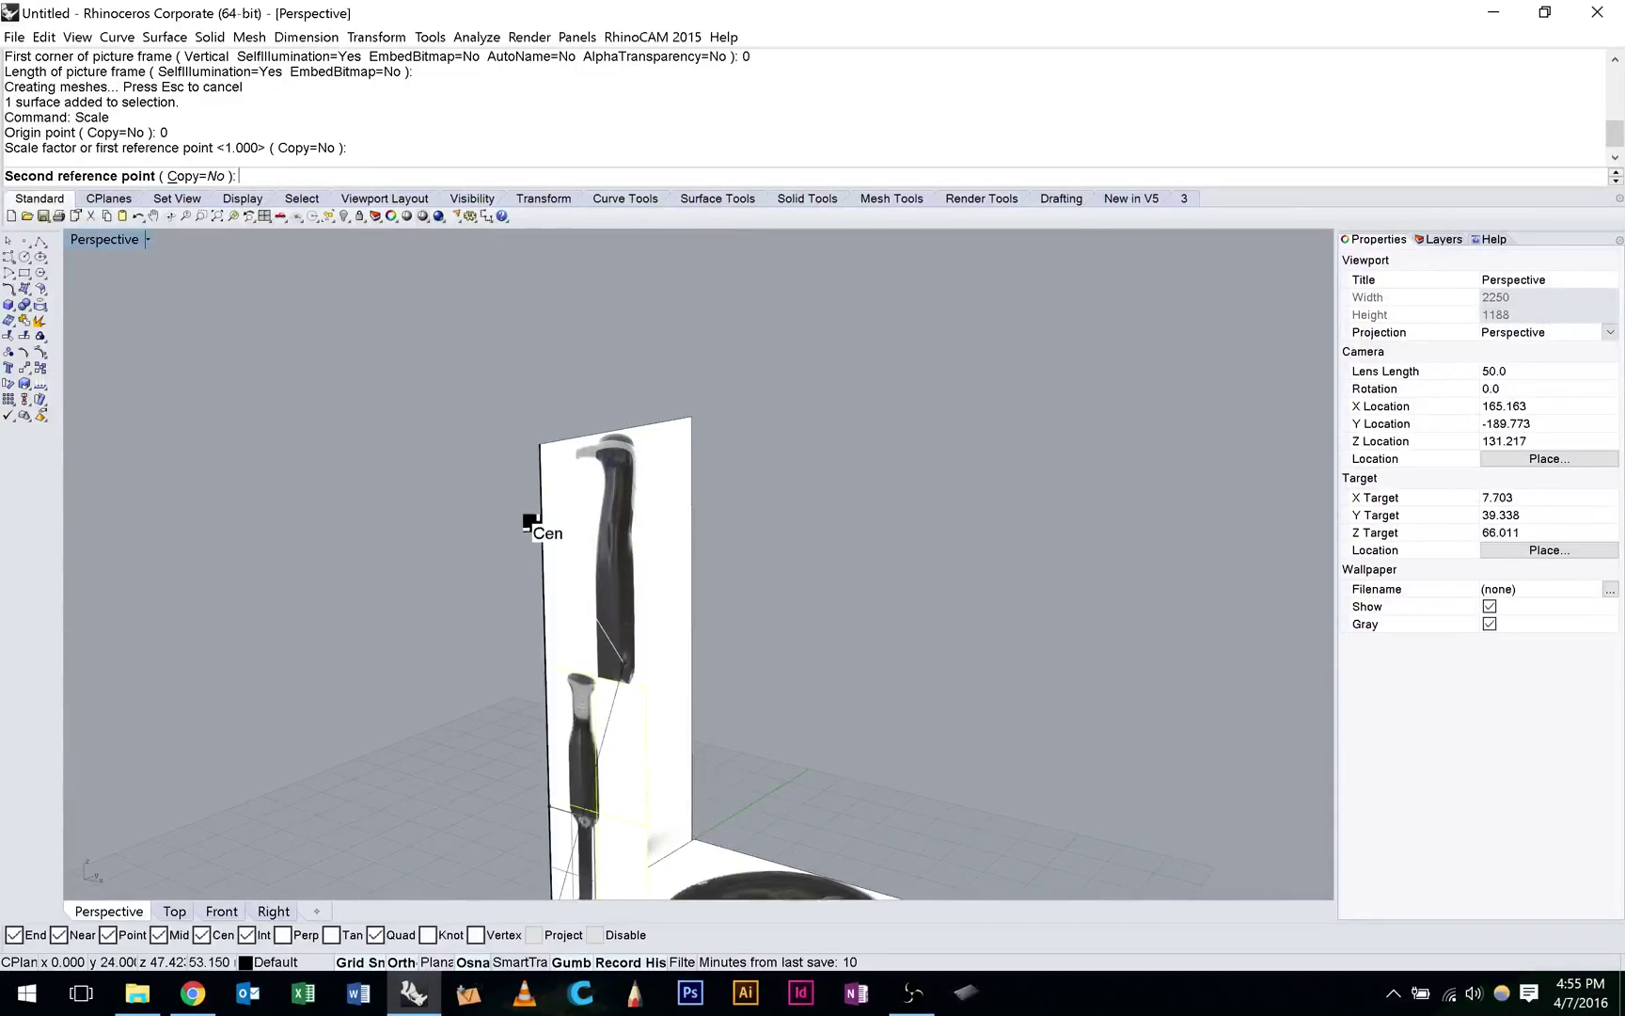
pyautogui.click(528, 441)
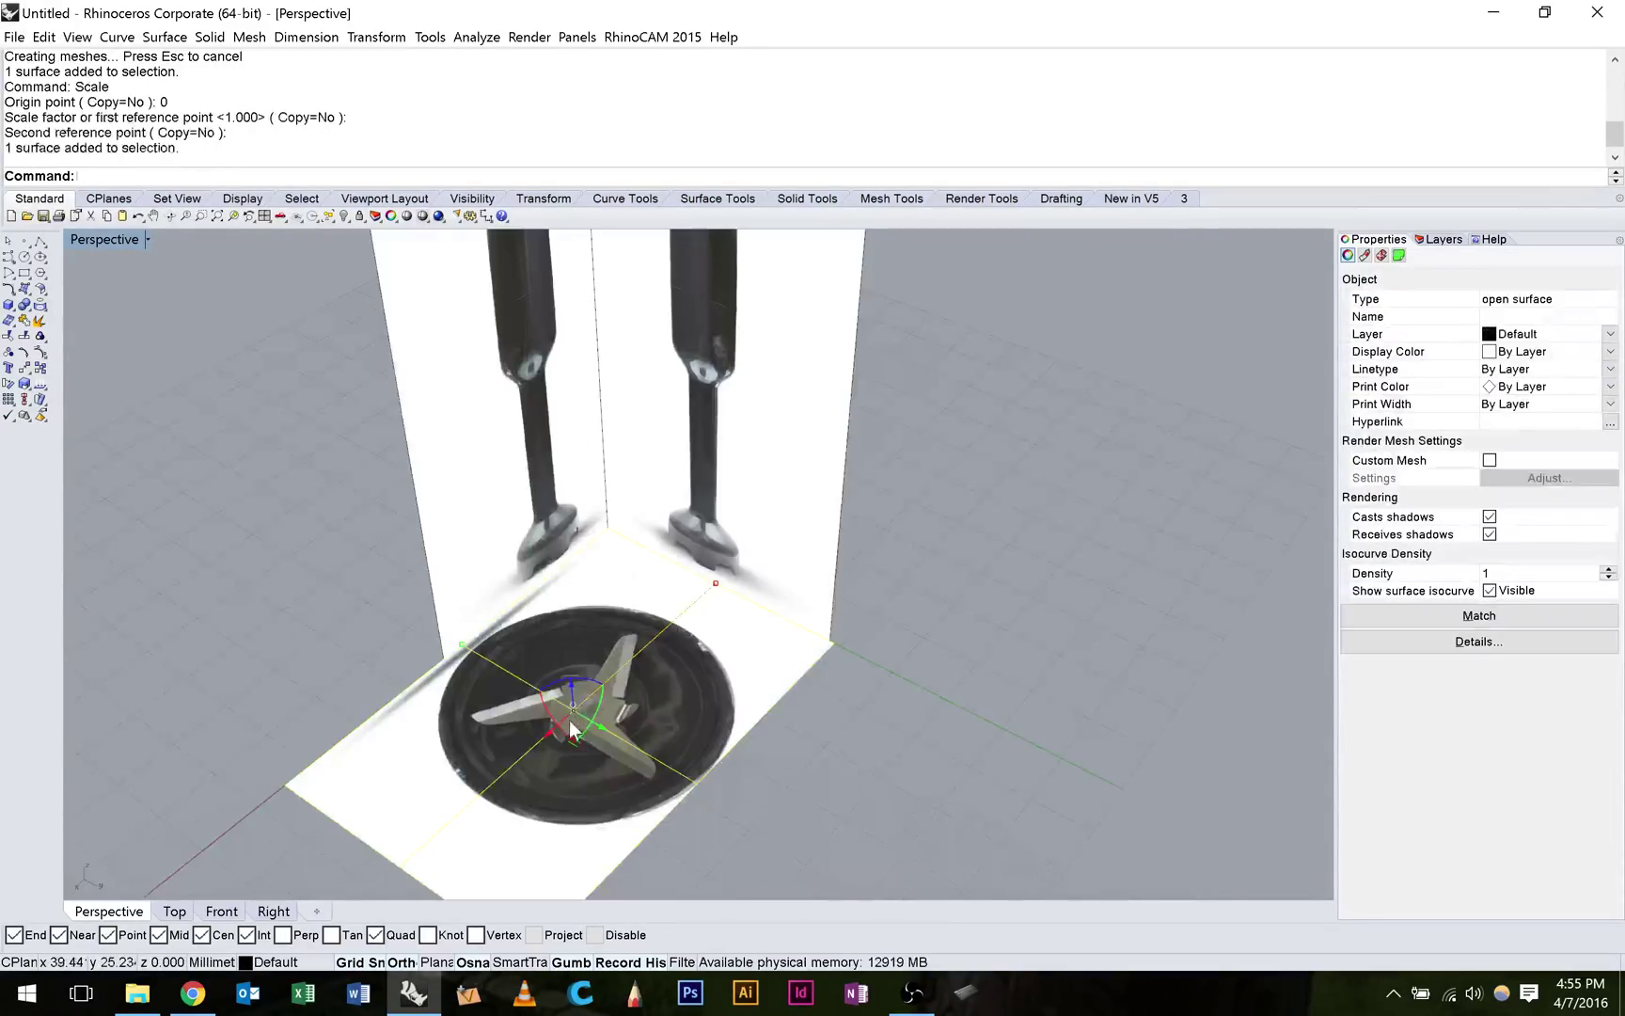
# Scale the end-view picture down from the origin to match the blender base in the front and side pictures.
pyautogui.press('Return')
pyautogui.write('0')
pyautogui.press('Return')
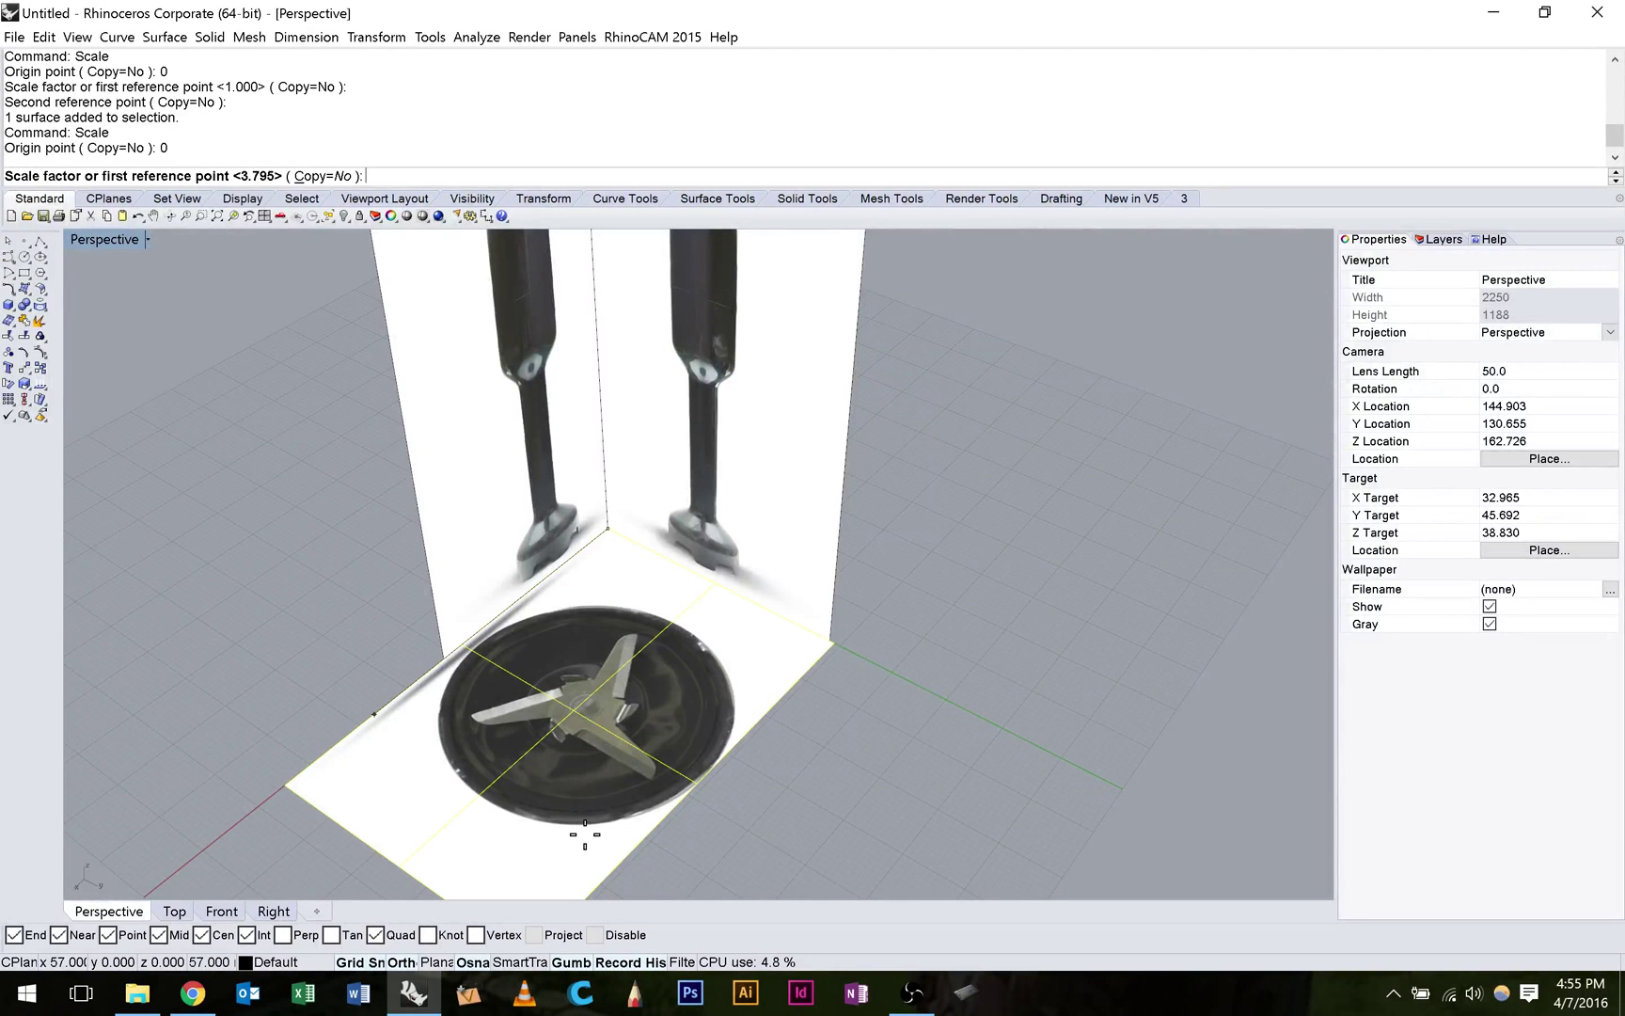
pyautogui.click(573, 710)
pyautogui.scroll(-3, 574, 710)
pyautogui.moveTo(580, 650); pyautogui.dragTo(517, 618, button='right')
pyautogui.scroll(6, 706, 645)
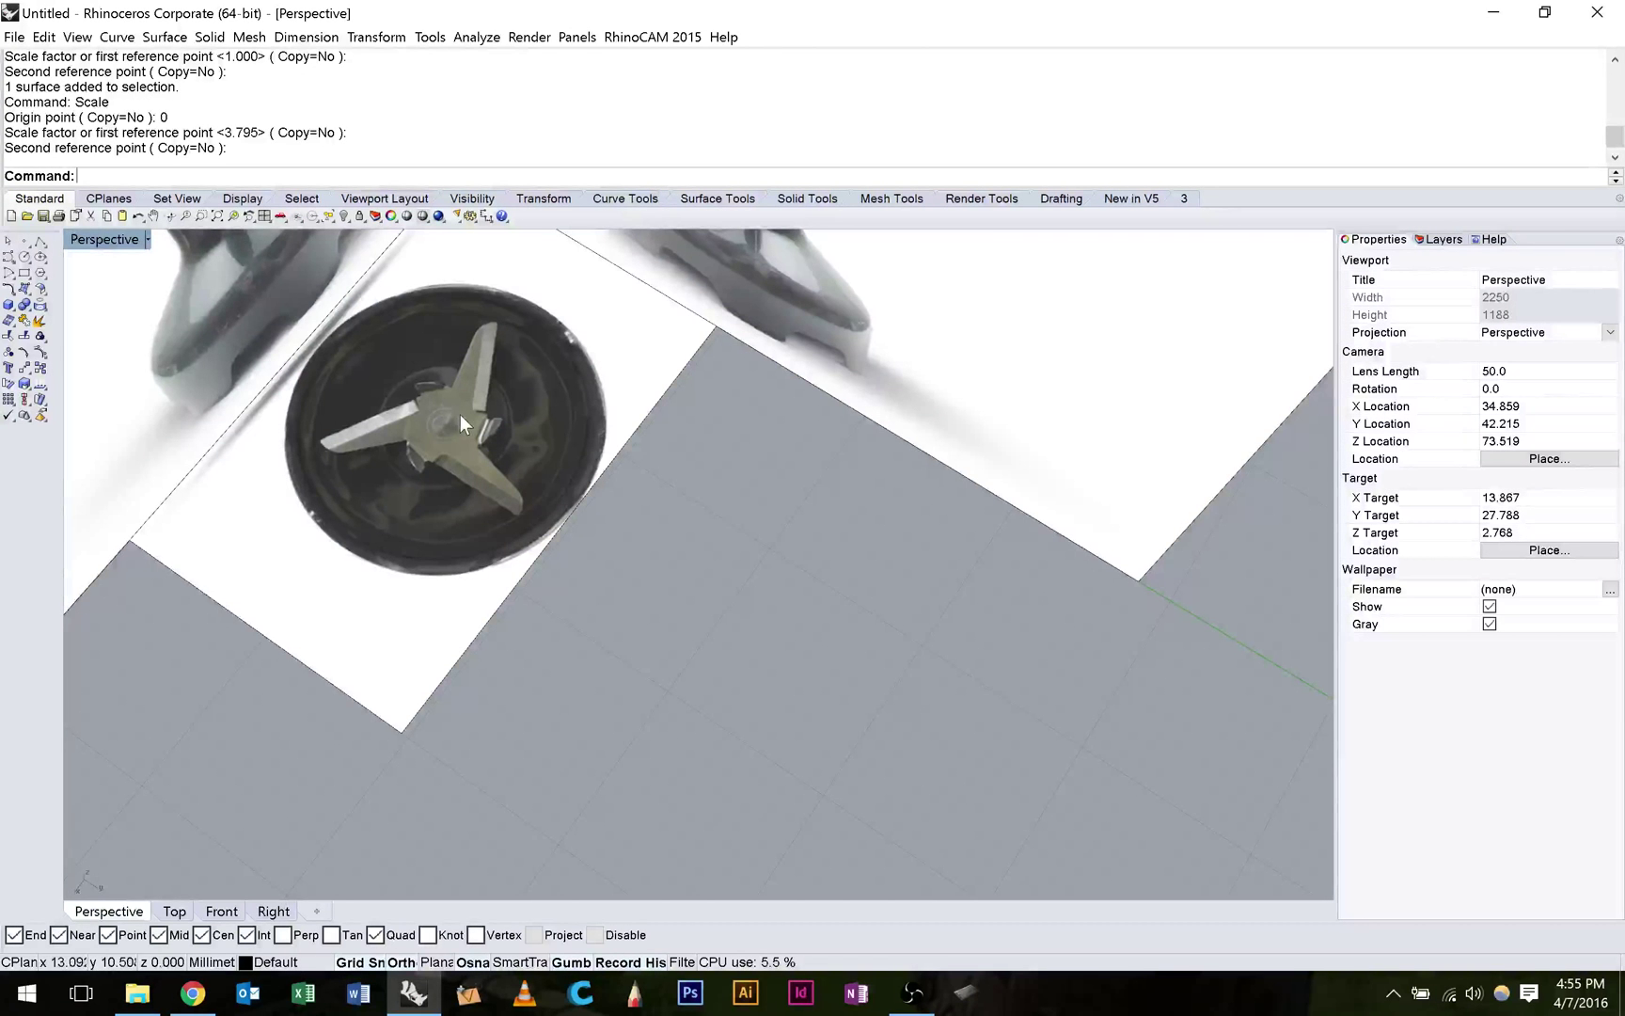
pyautogui.scroll(-8, 453, 420)
pyautogui.moveTo(453, 420); pyautogui.dragTo(893, 545, button='right')
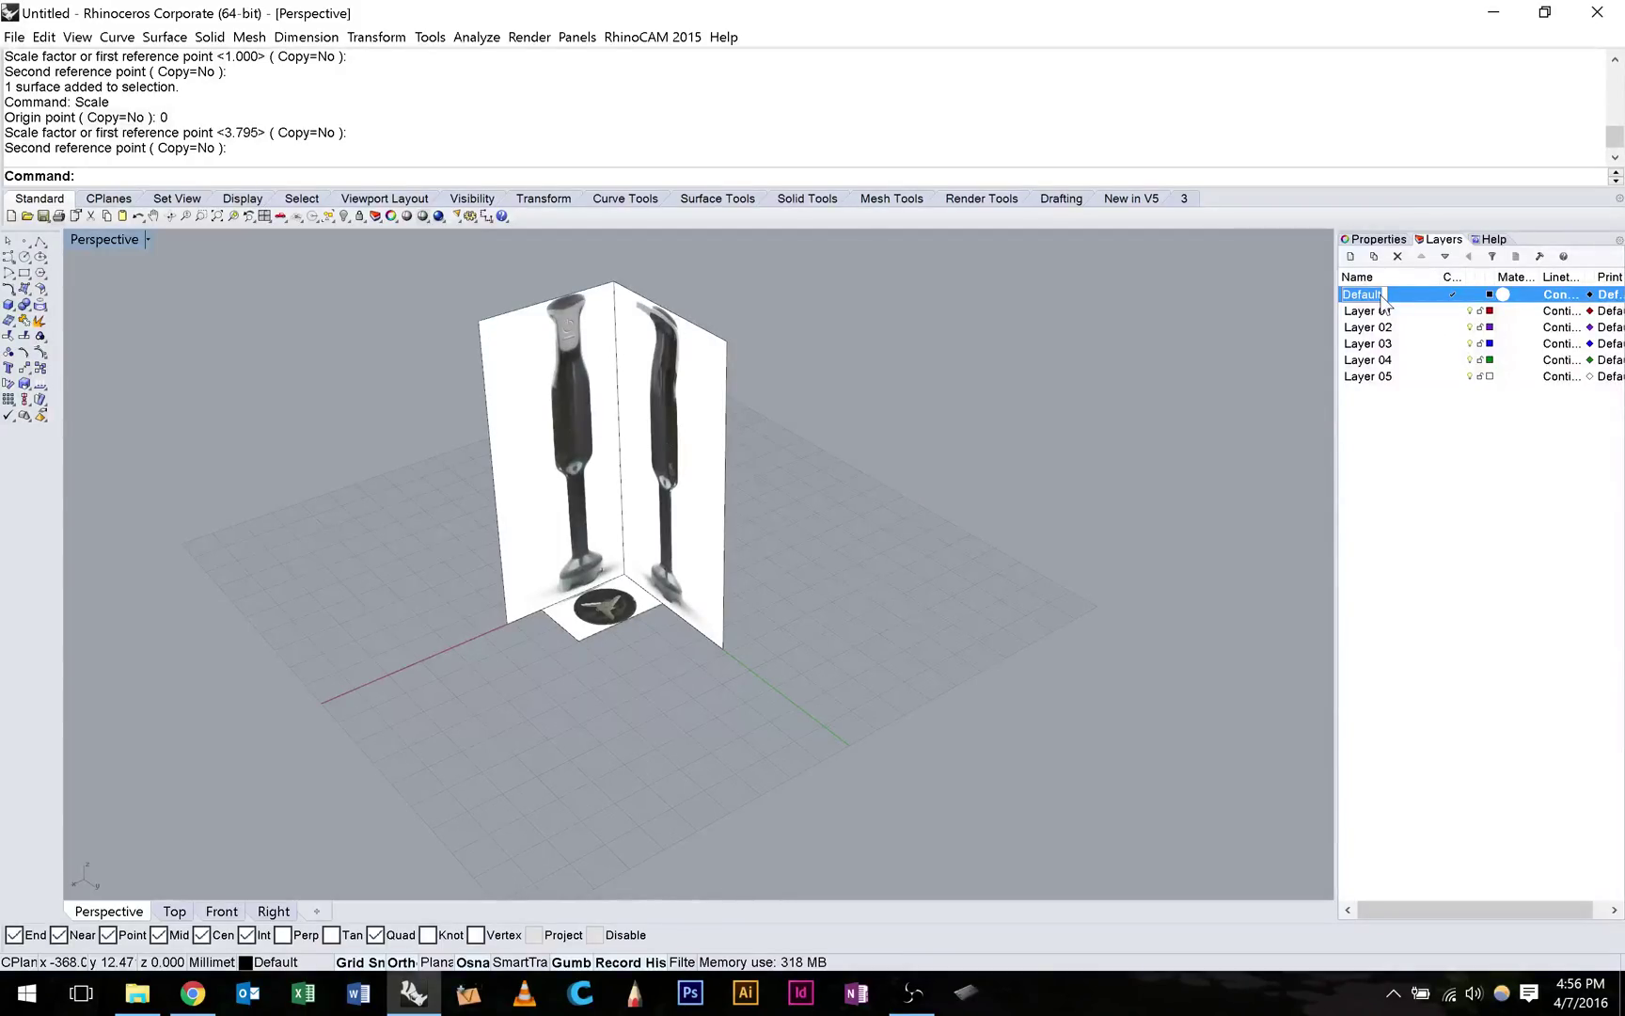
# Rename the Default layer as Elevations and add sublayers named Front, Side and Bottom under it.
pyautogui.write('Elevations')
pyautogui.press('Return')
pyautogui.click(1374, 256)
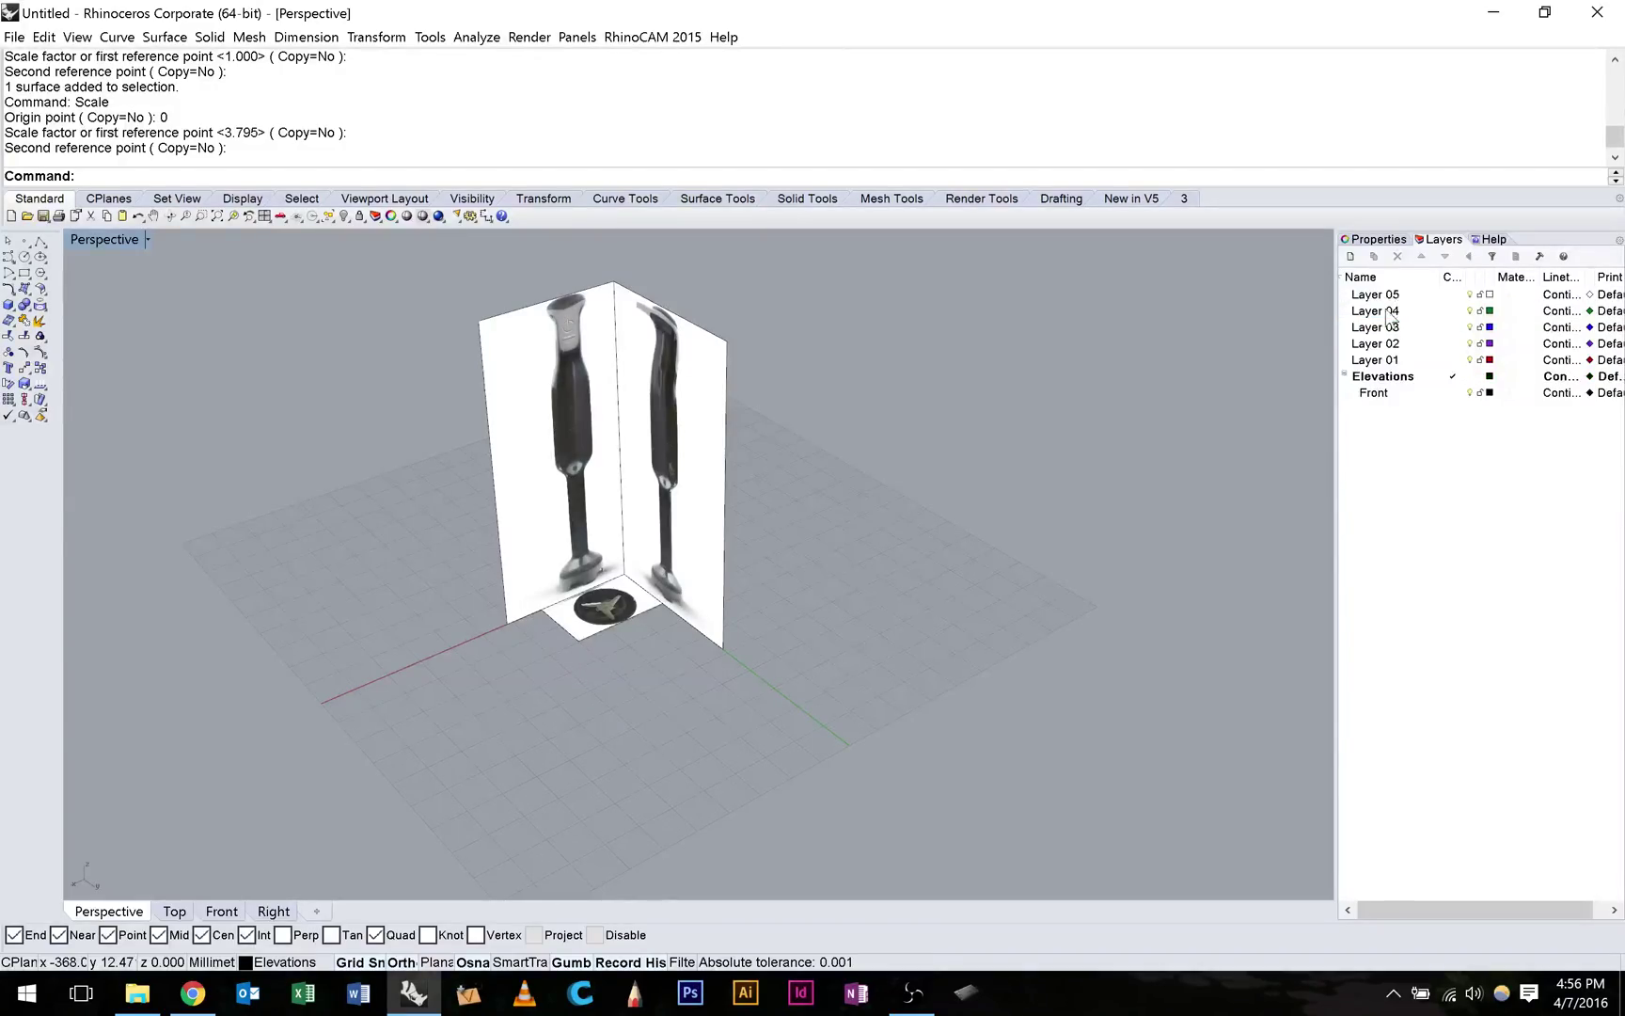
pyautogui.click(1392, 278)
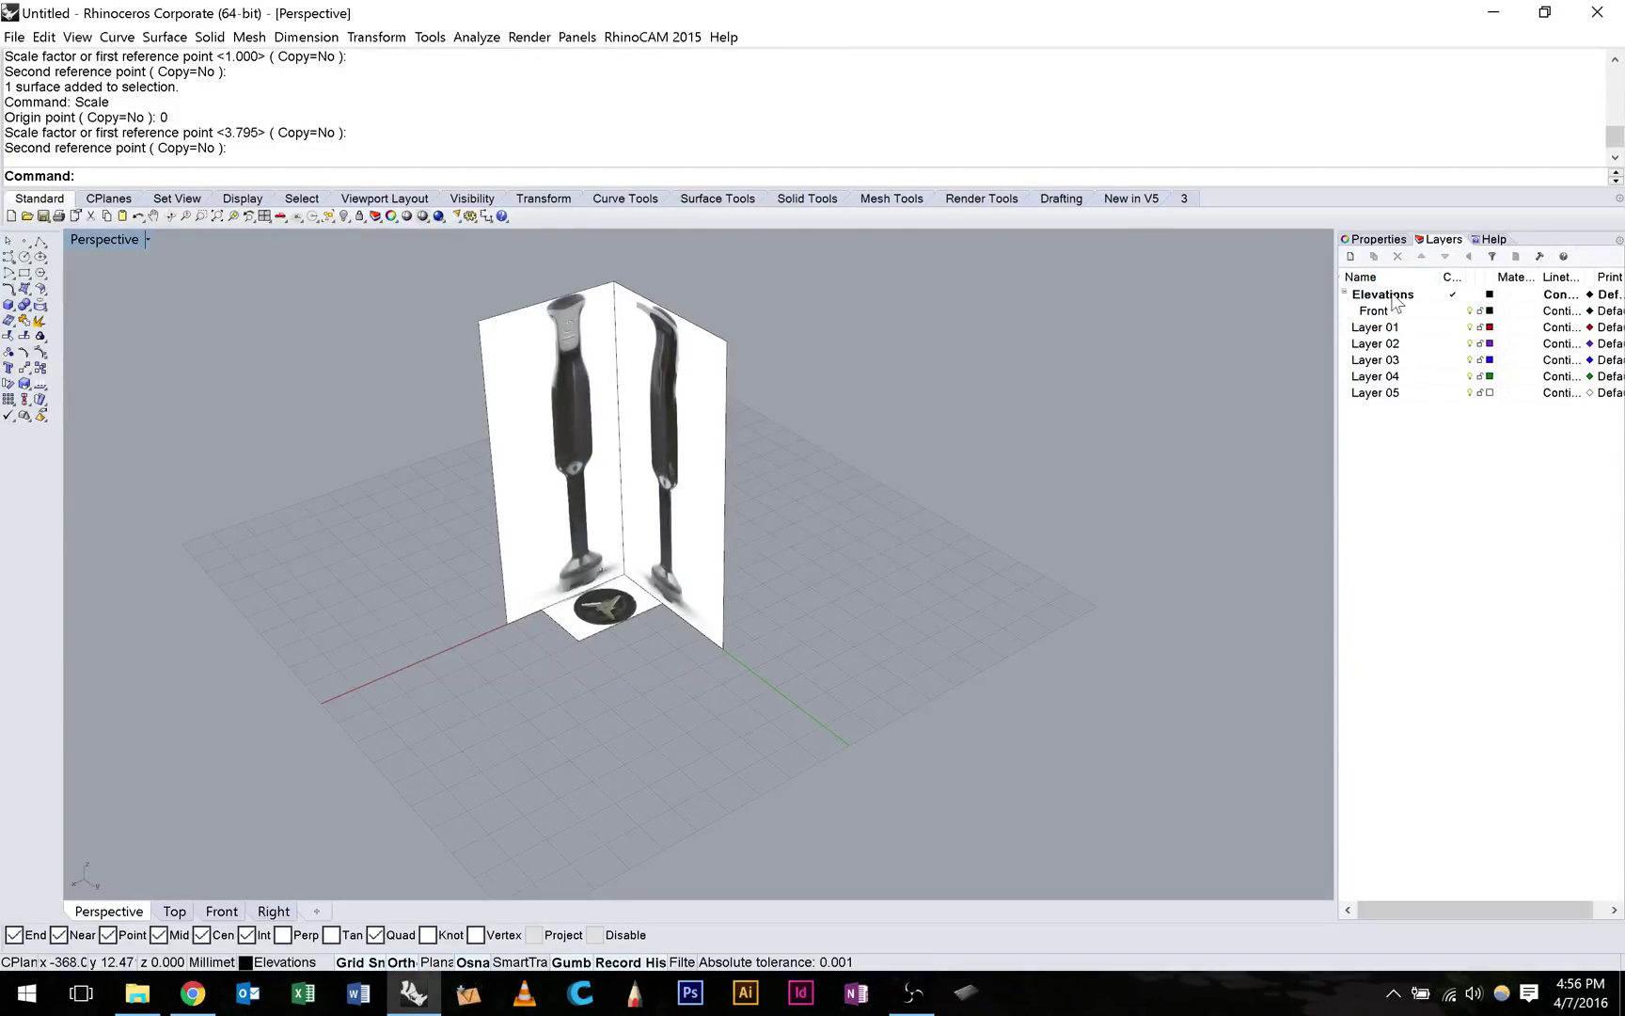
pyautogui.click(1378, 241)
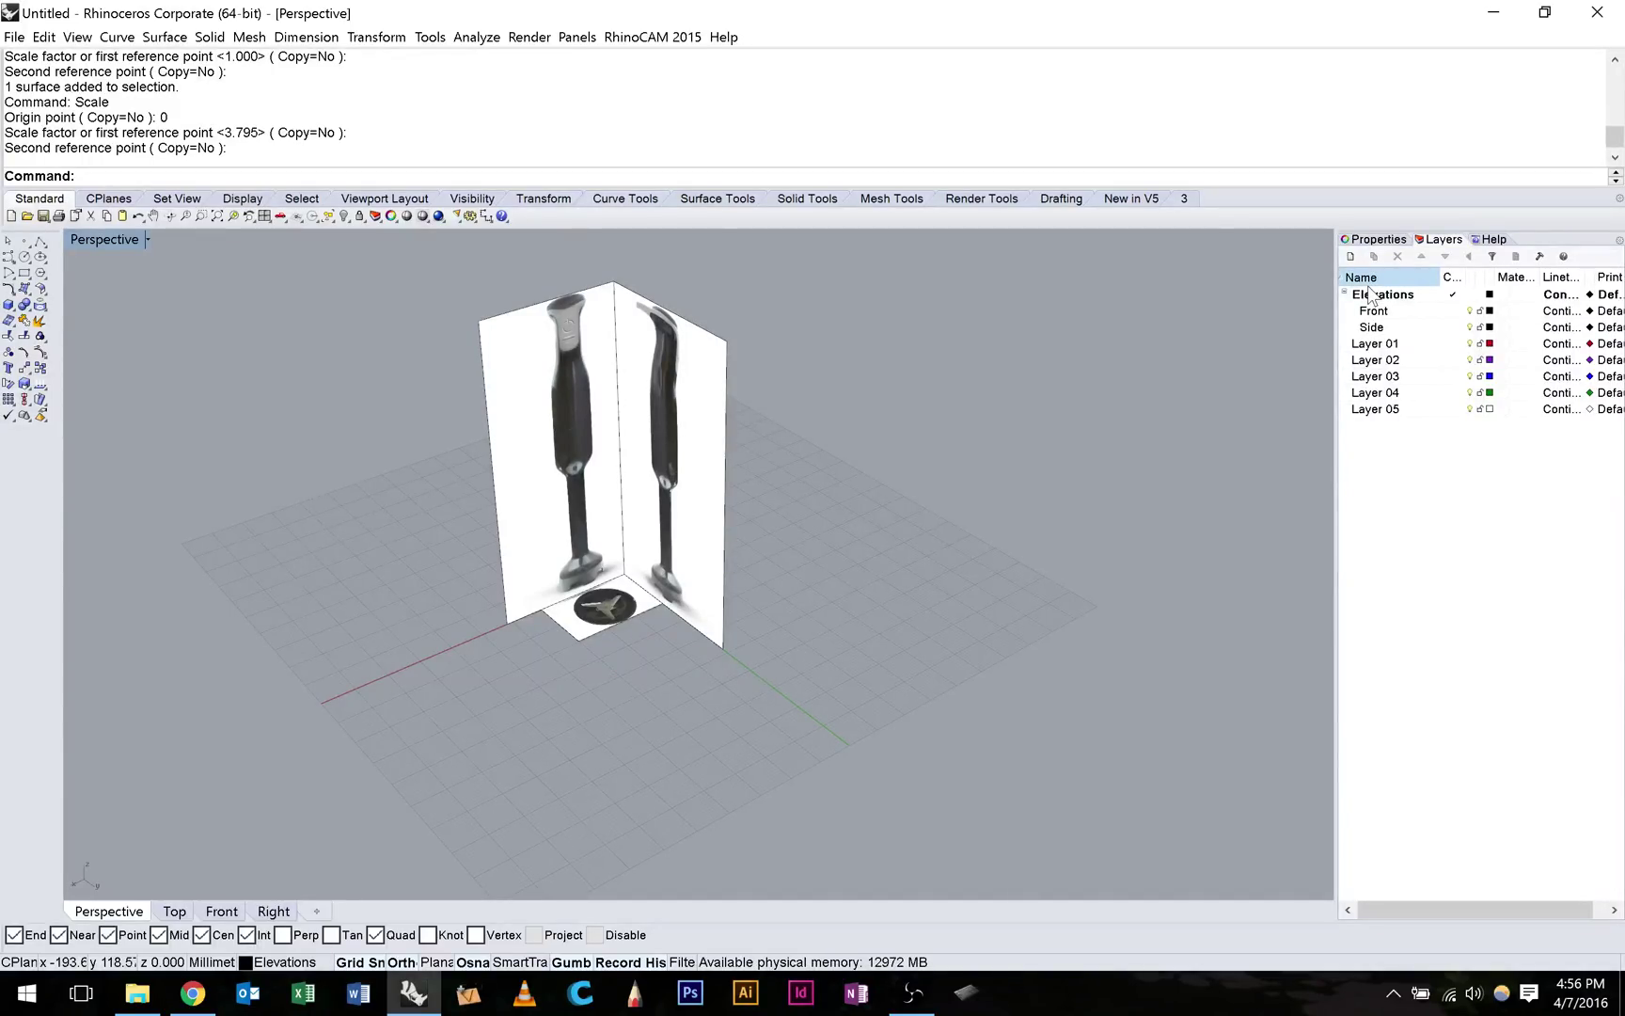
pyautogui.write('Bottom')
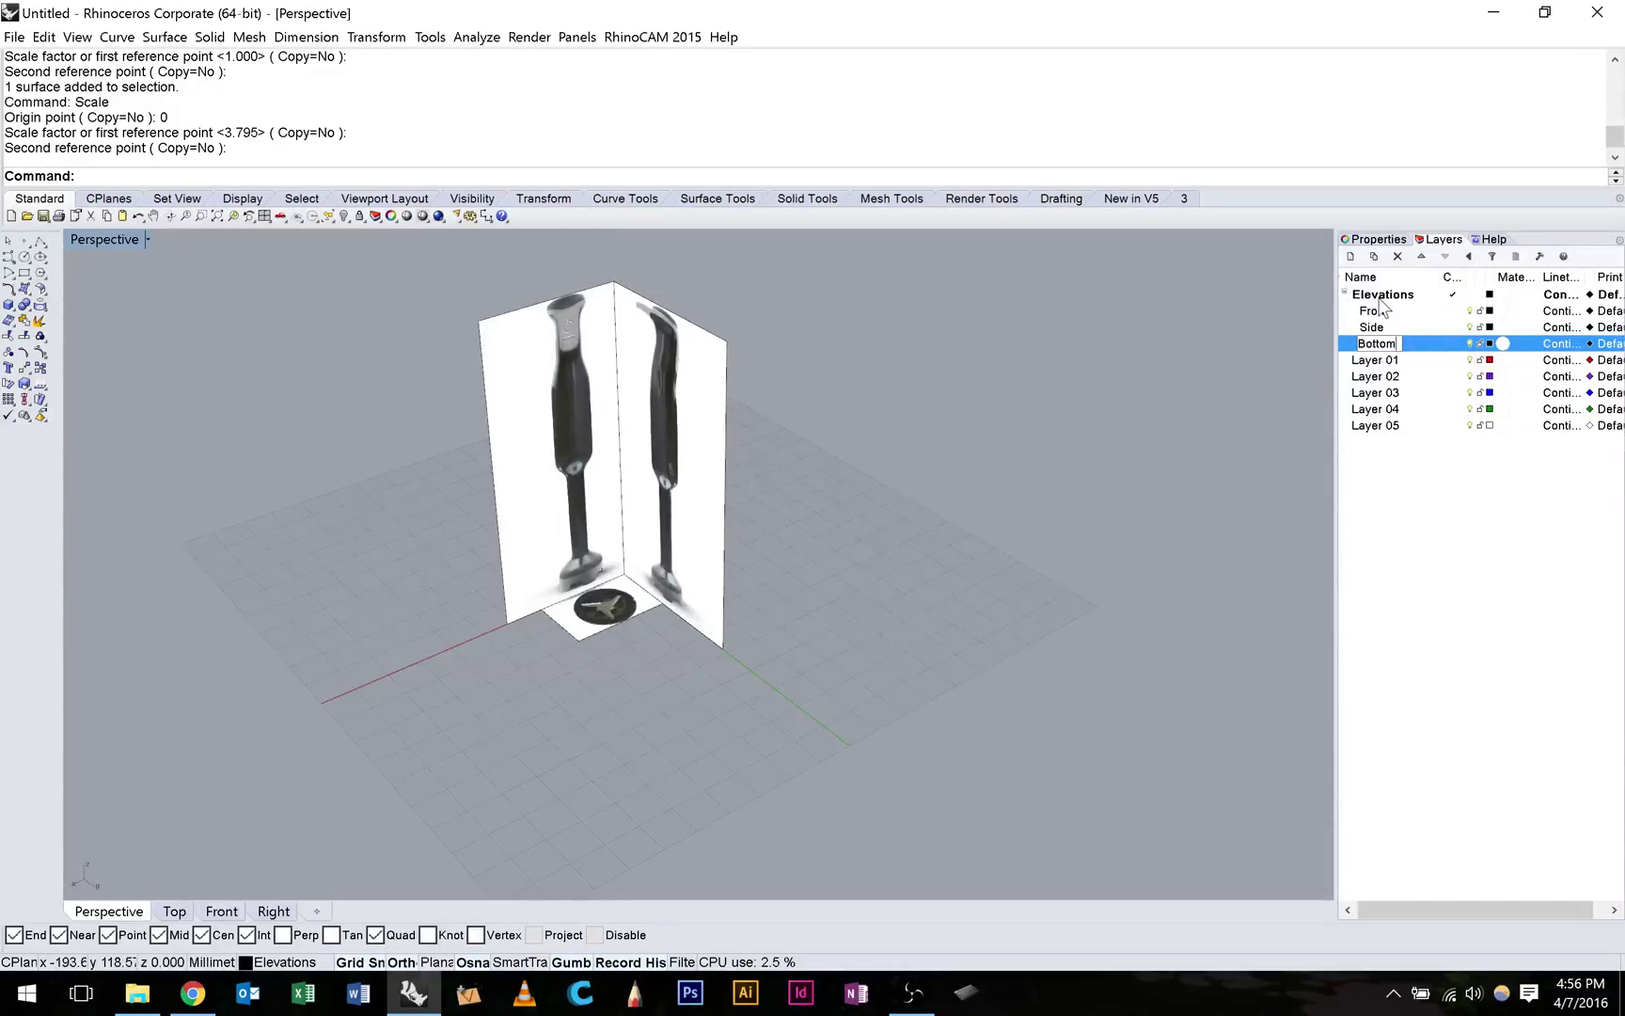
# Move the front, side and end-view pictures onto the Front, Side and Bottom sublayers respectively.
pyautogui.click(1383, 310)
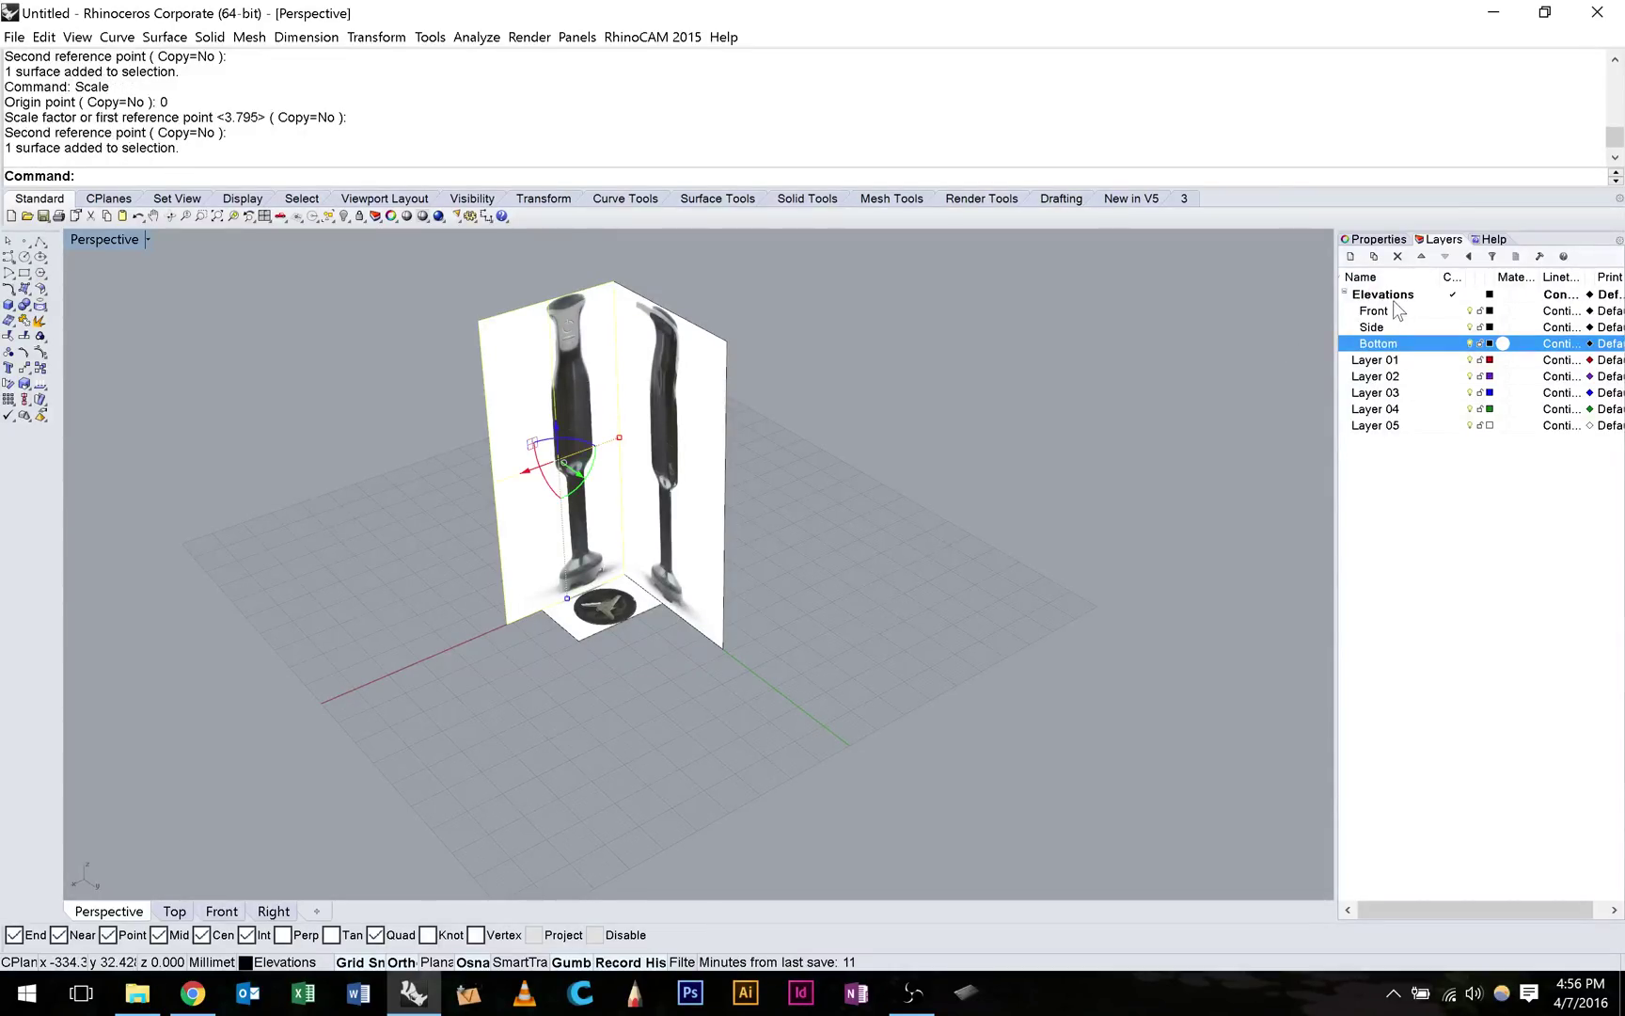
pyautogui.rightClick(1384, 313)
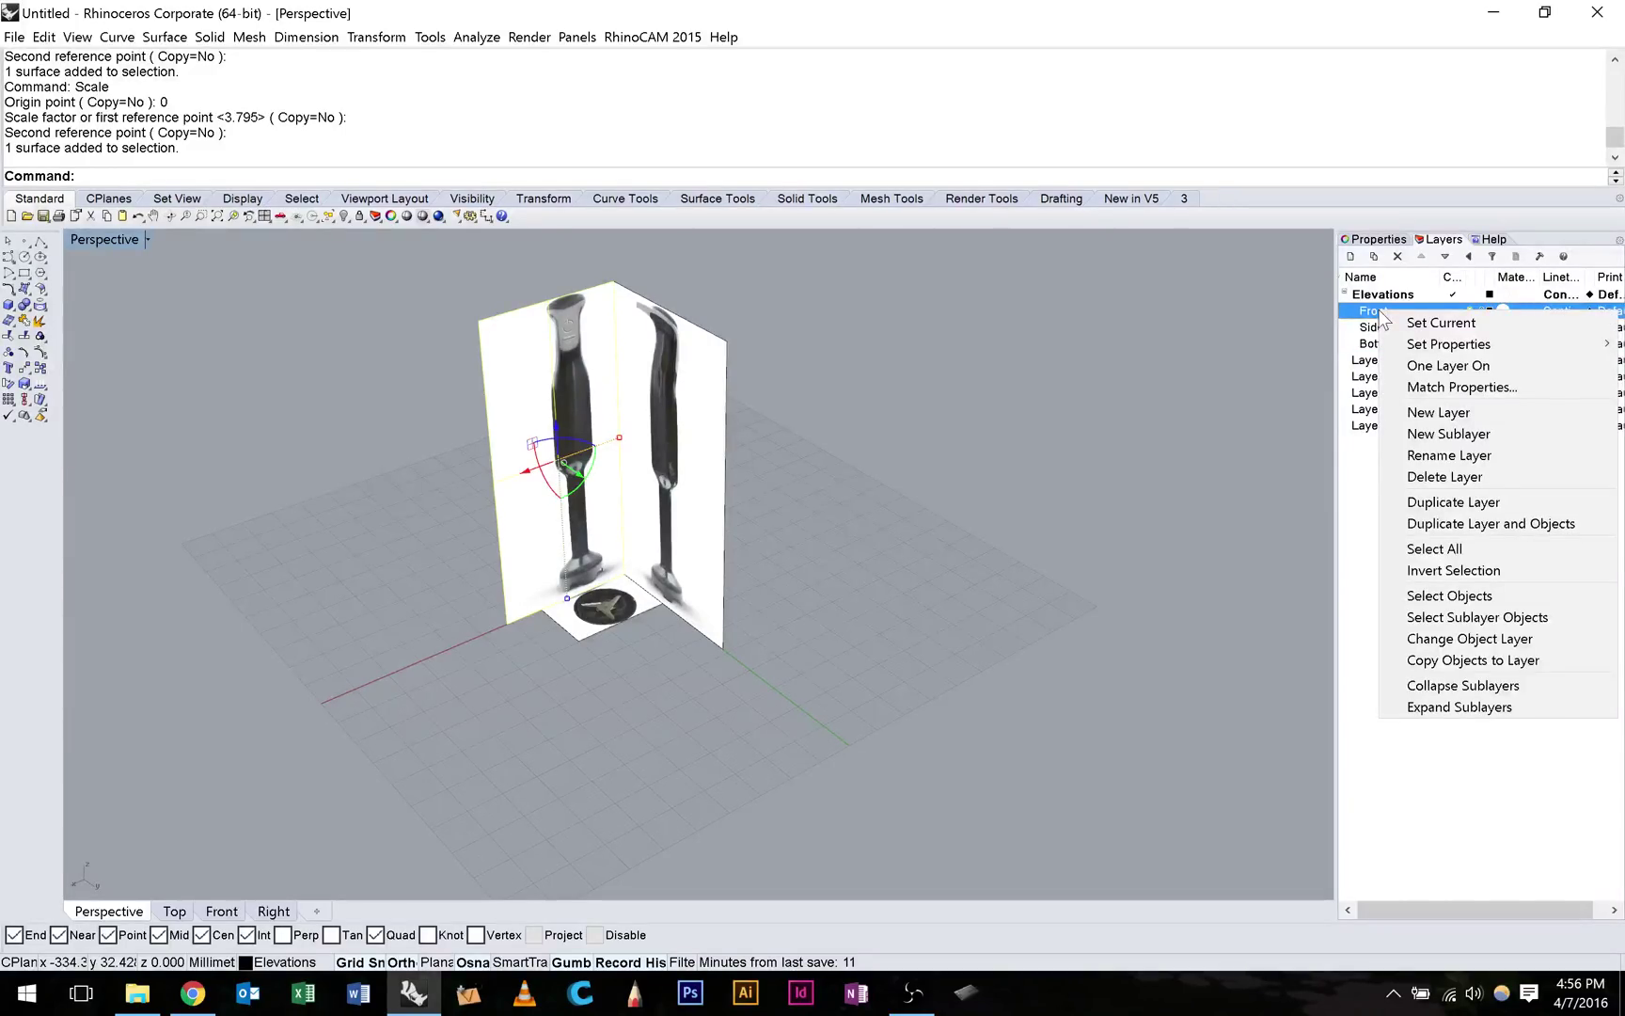
pyautogui.click(1473, 652)
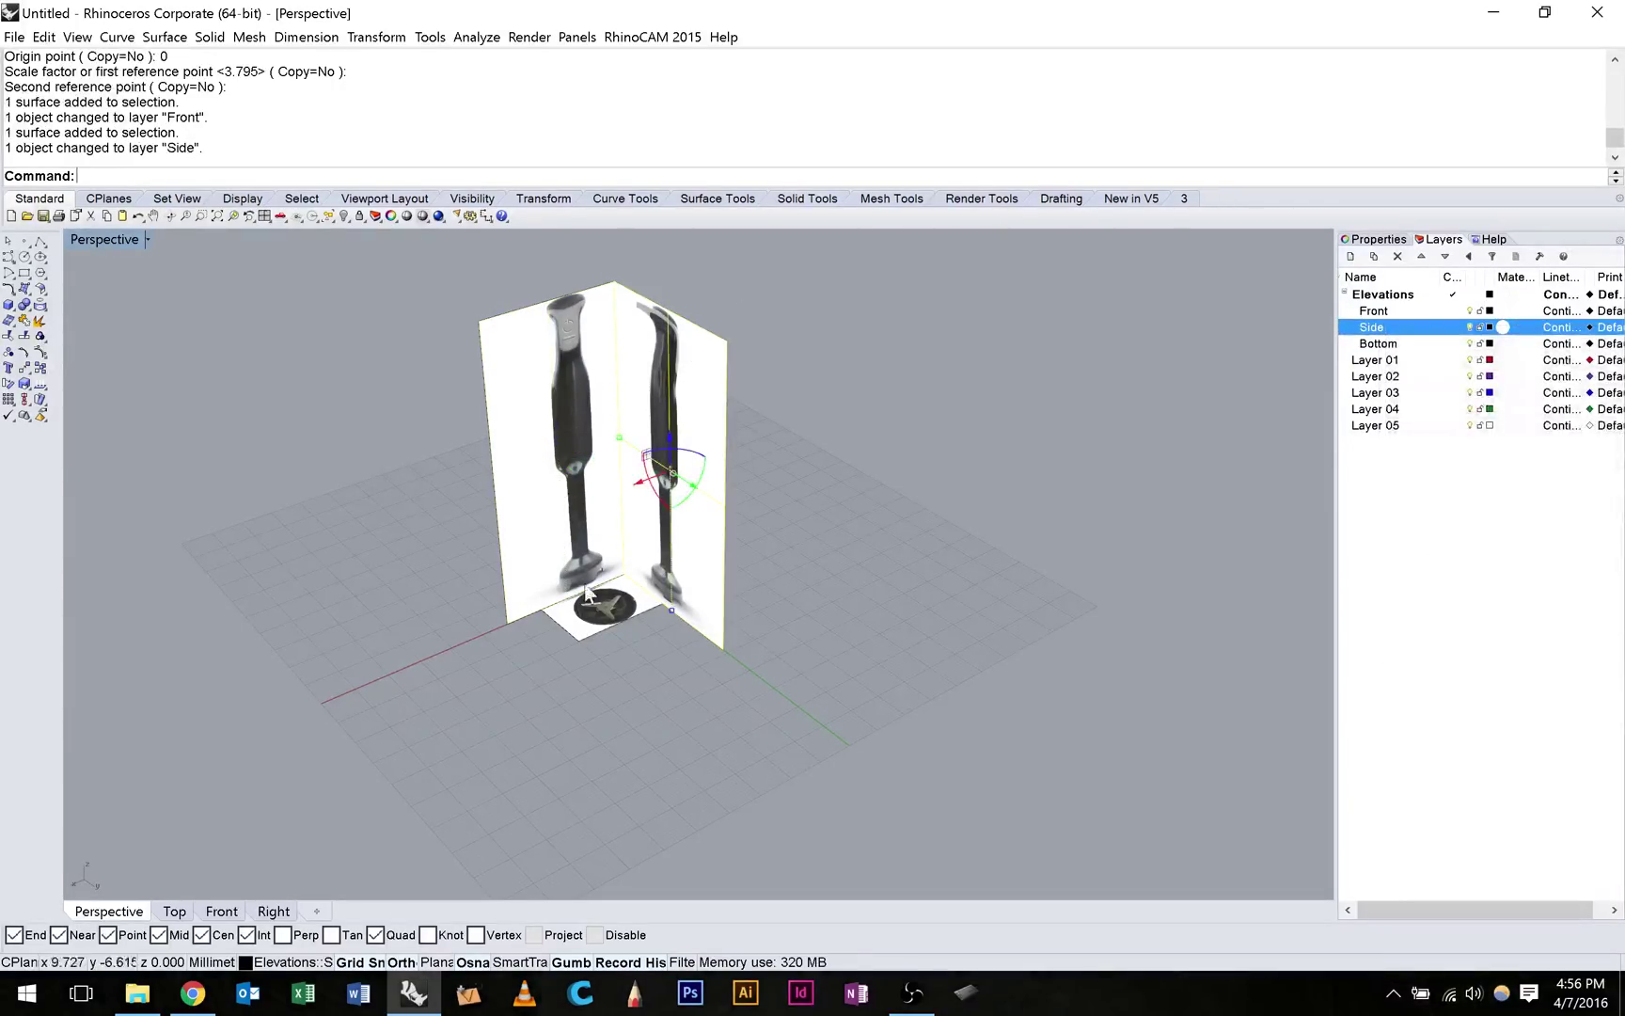
pyautogui.click(598, 628)
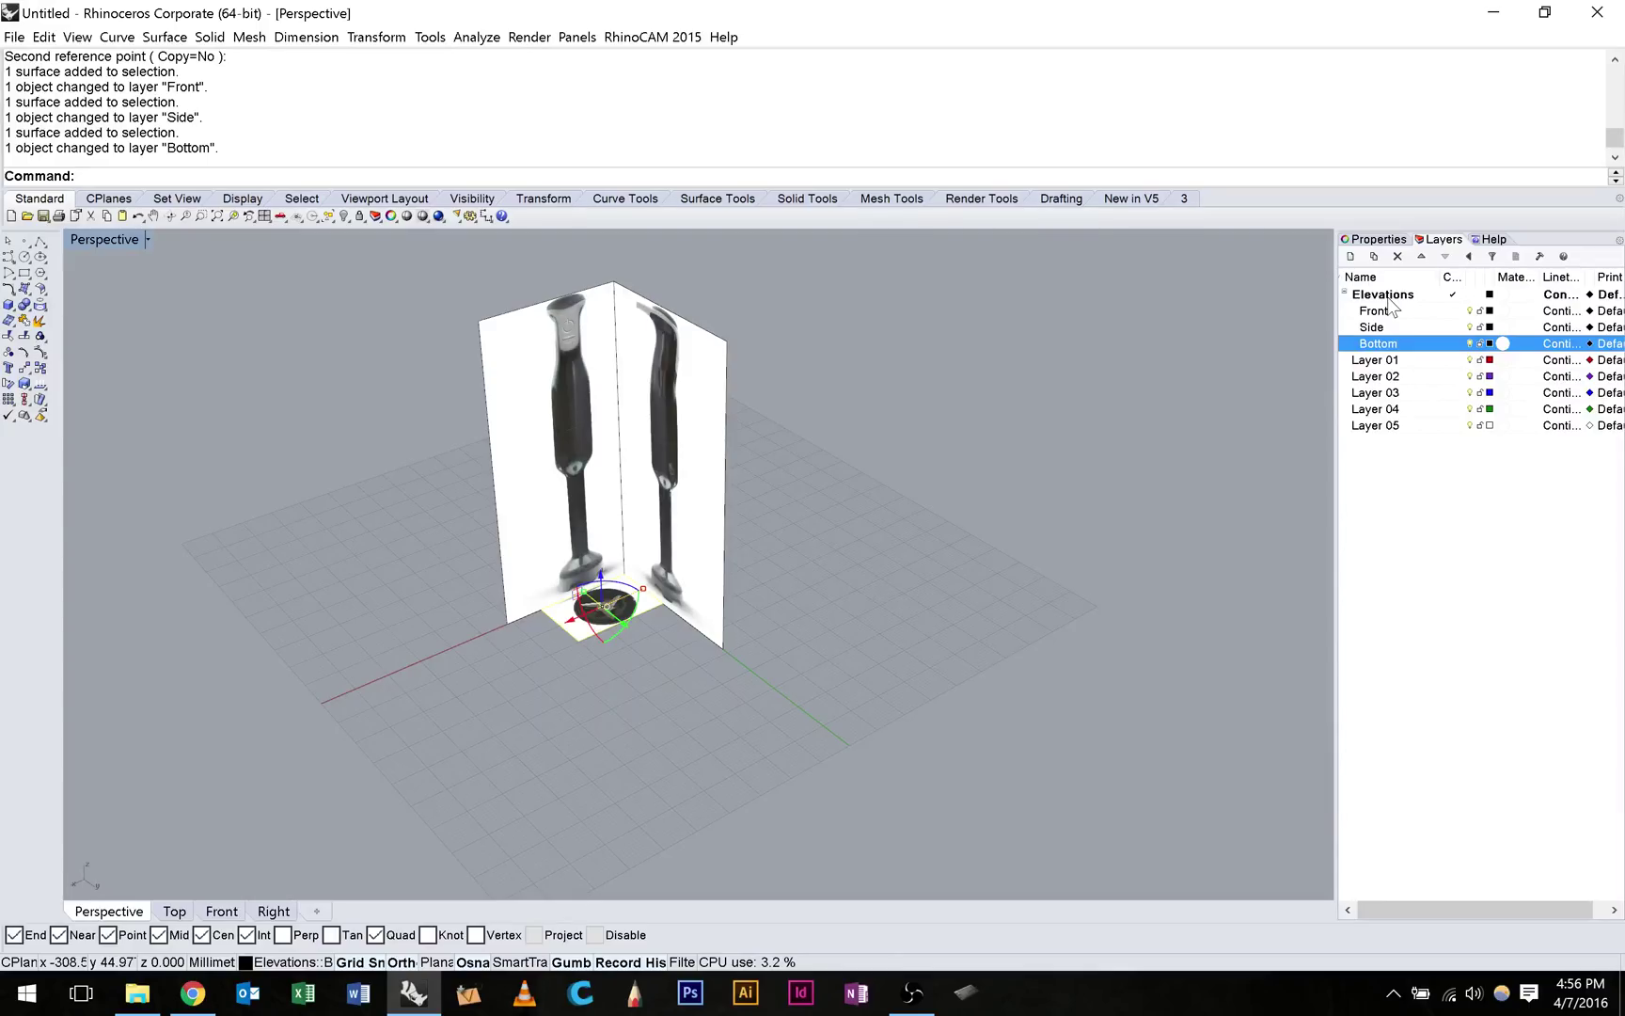
# Hide the Side sublayer and show it again to test its visibility.
pyautogui.click(1371, 326)
pyautogui.click(1469, 326)
pyautogui.click(1469, 326)
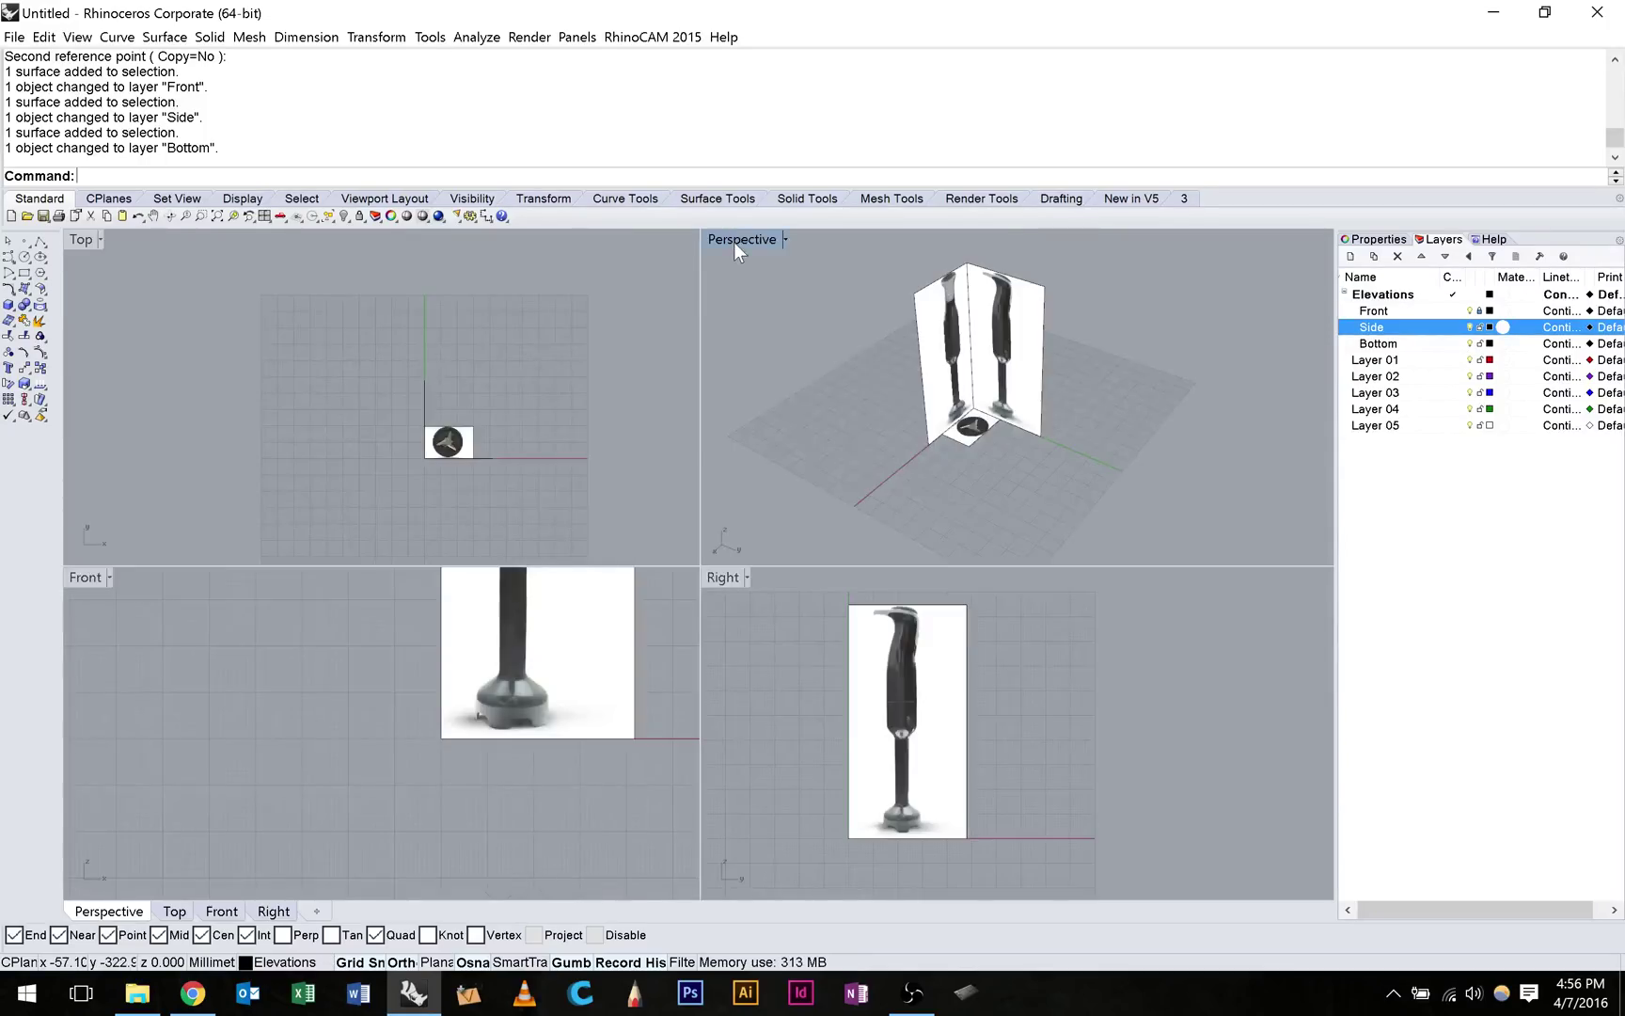
# Maximize the Perspective view and switch to the Elevations folder in File Explorer.
pyautogui.doubleClick(734, 242)
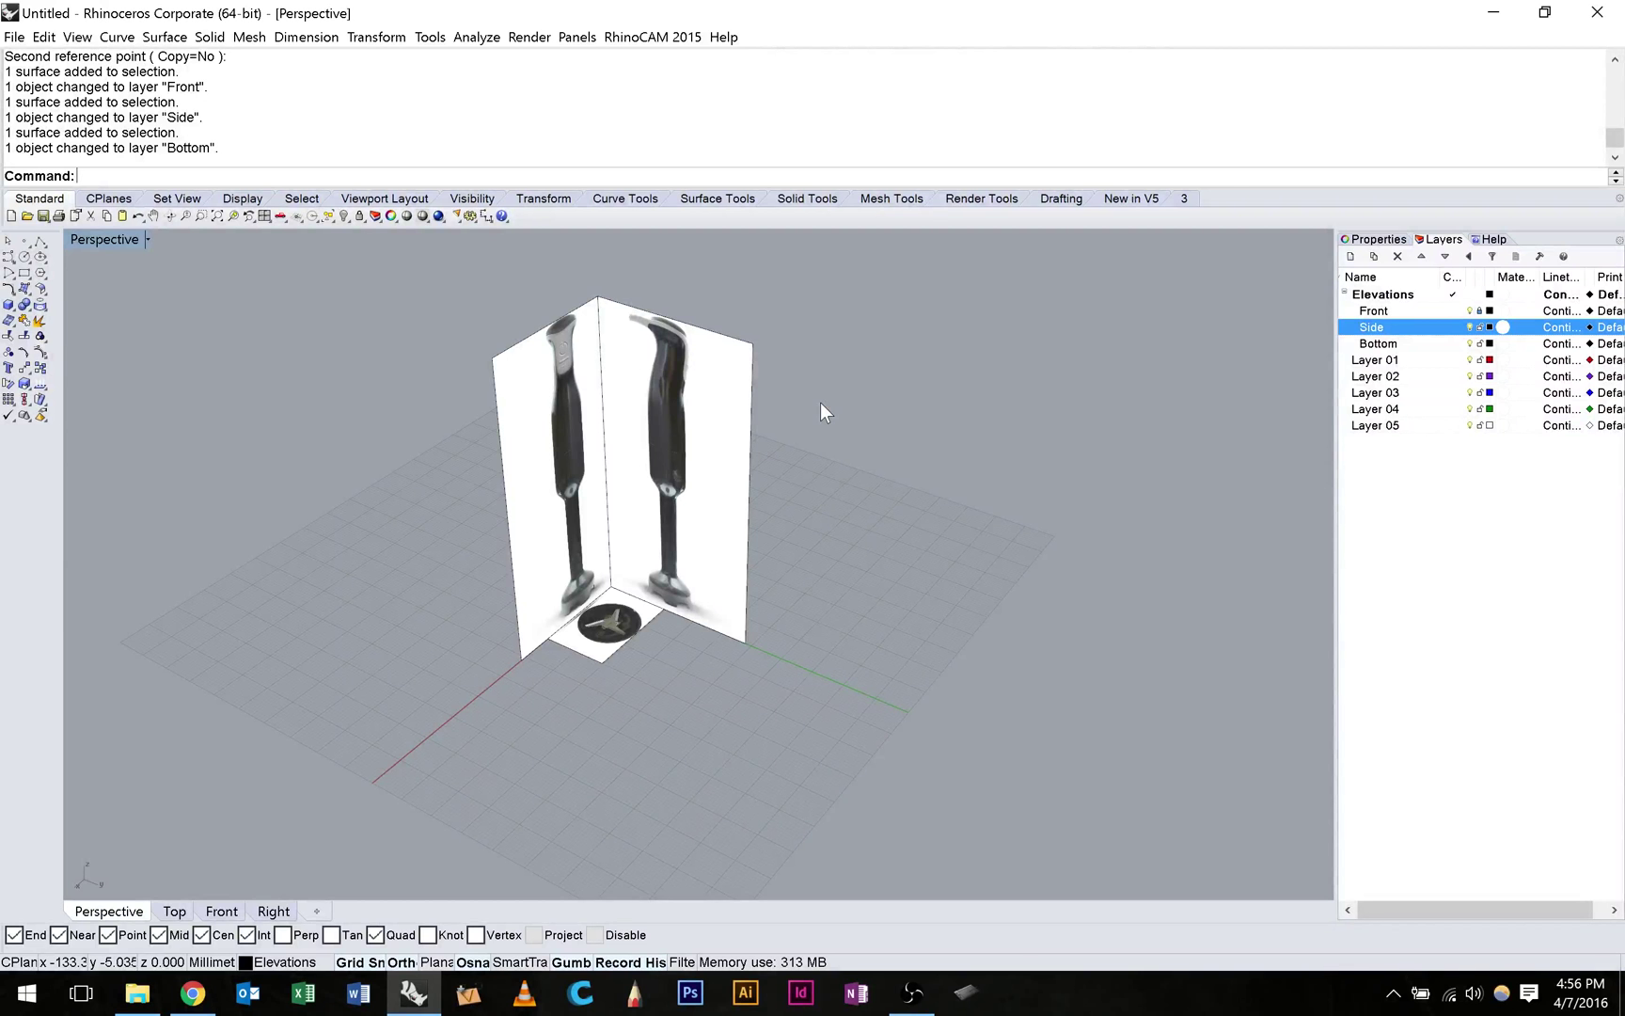
pyautogui.hotkey('alt', 'Tab')
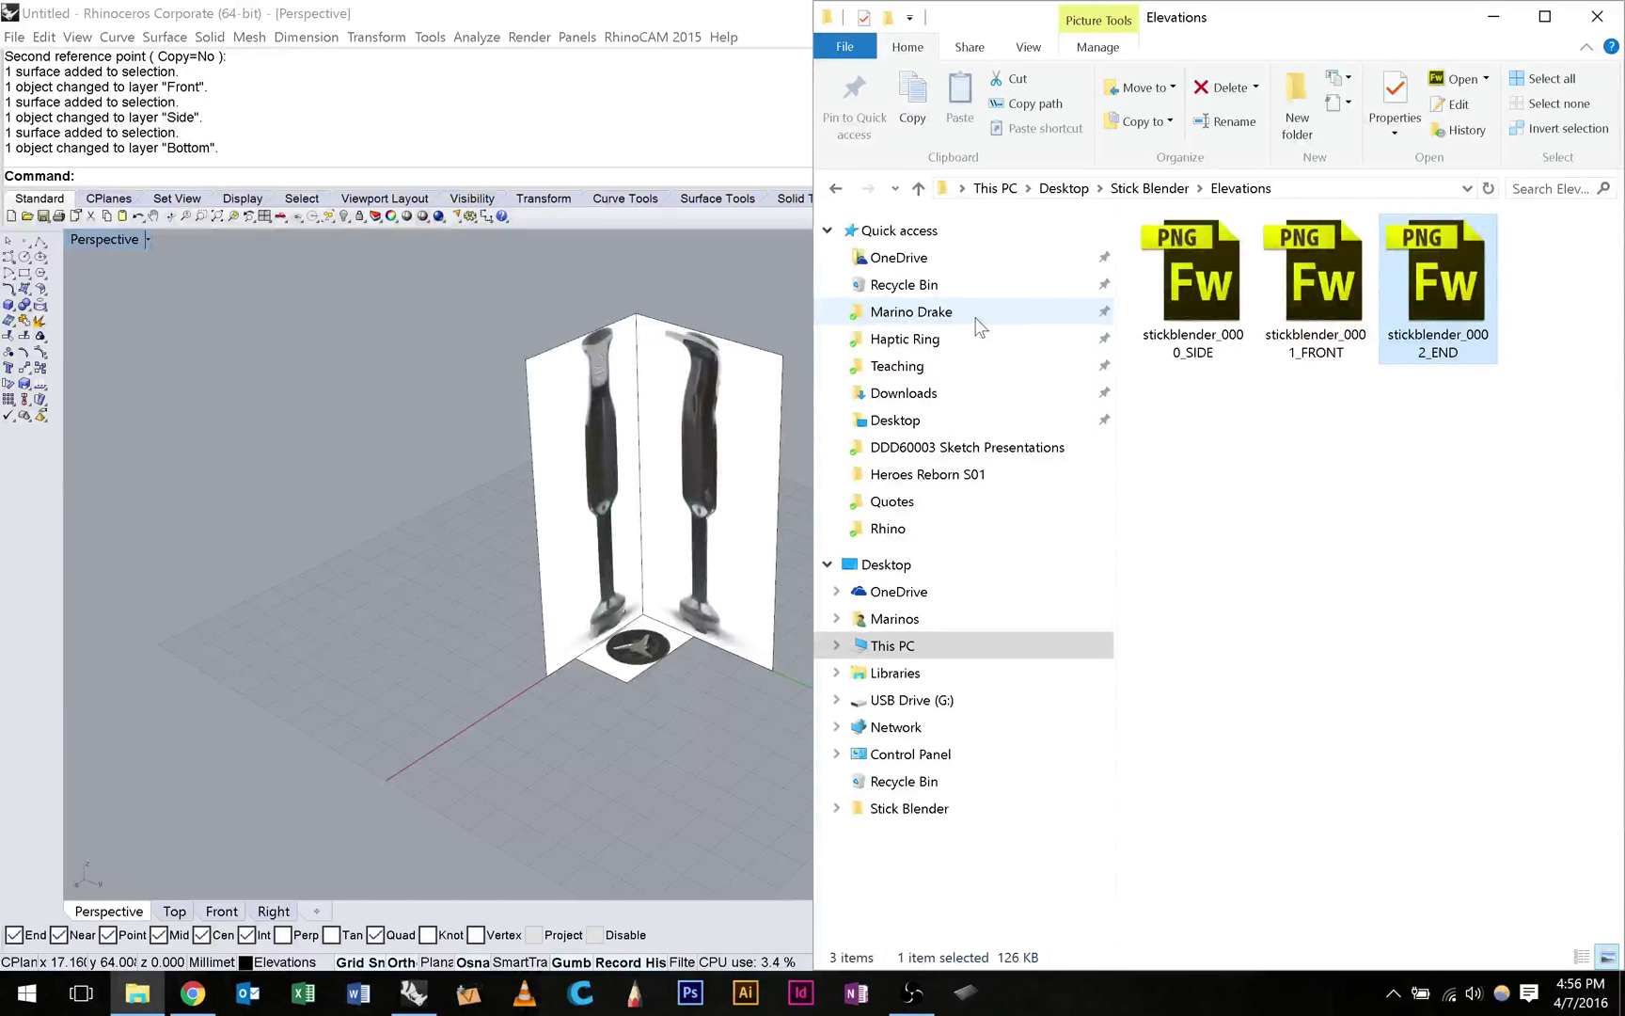
# Open DID10002 stickblender Brief.pdf and examine the dimensioned front, side and end views of the stick blender.
pyautogui.click(971, 366)
pyautogui.doubleClick(1229, 312)
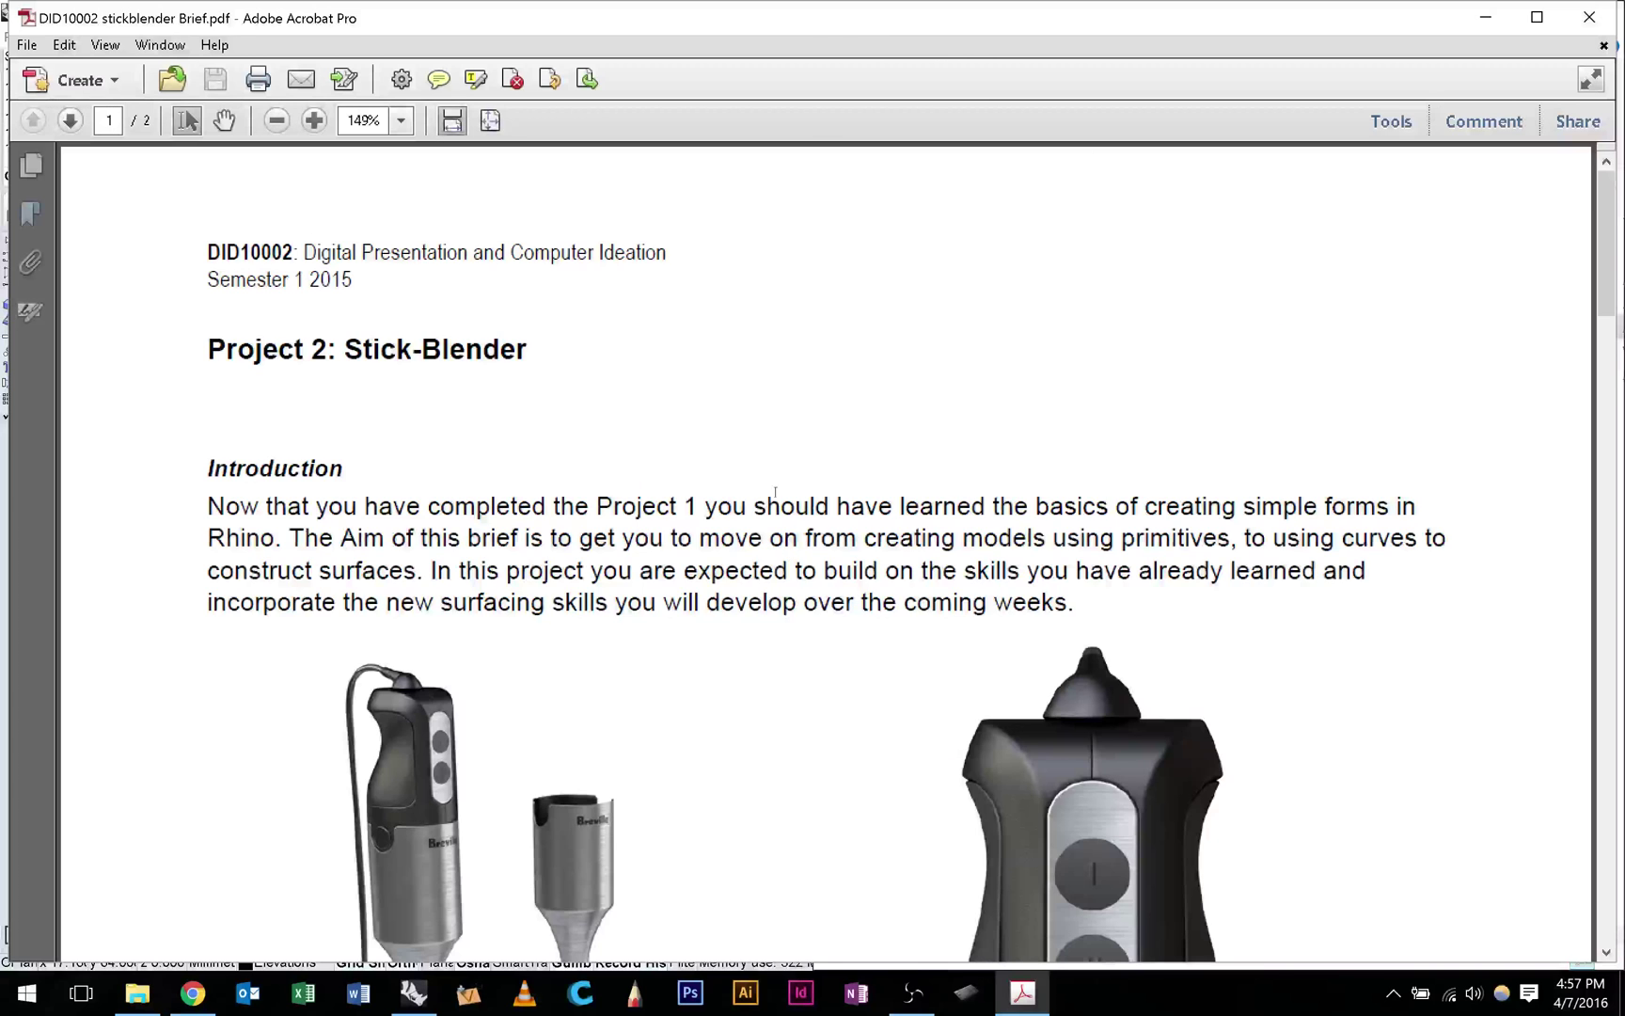
pyautogui.scroll(-15, 1343, 461)
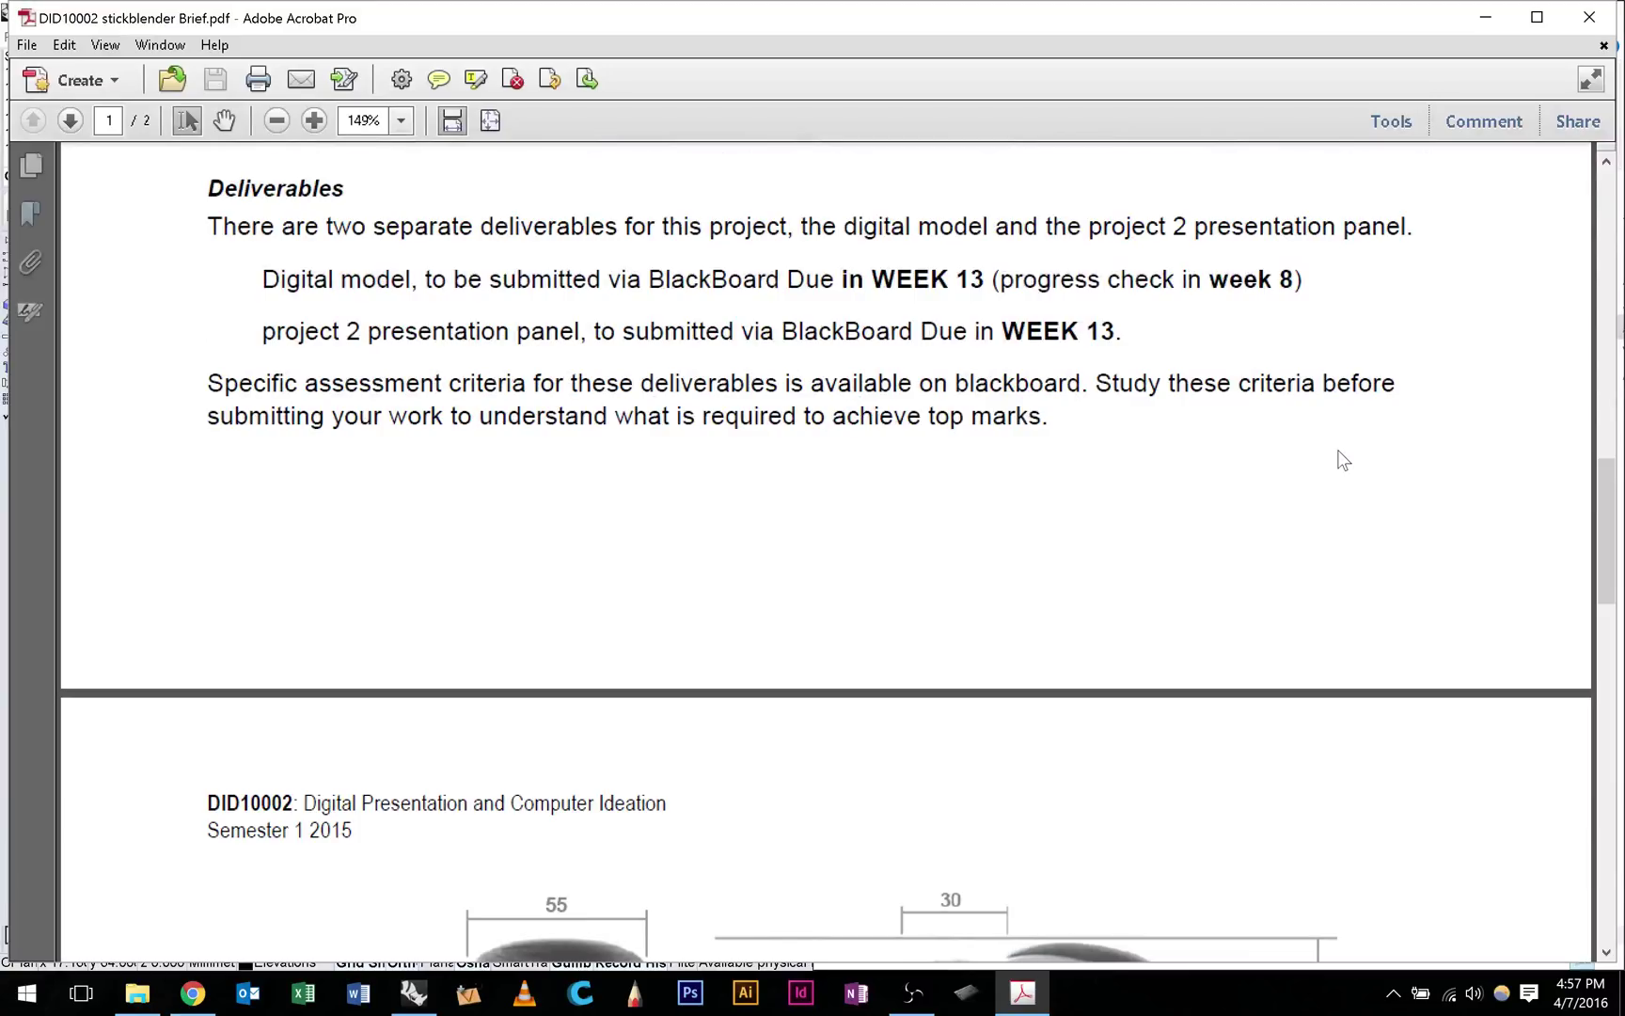
pyautogui.scroll(-10, 1343, 461)
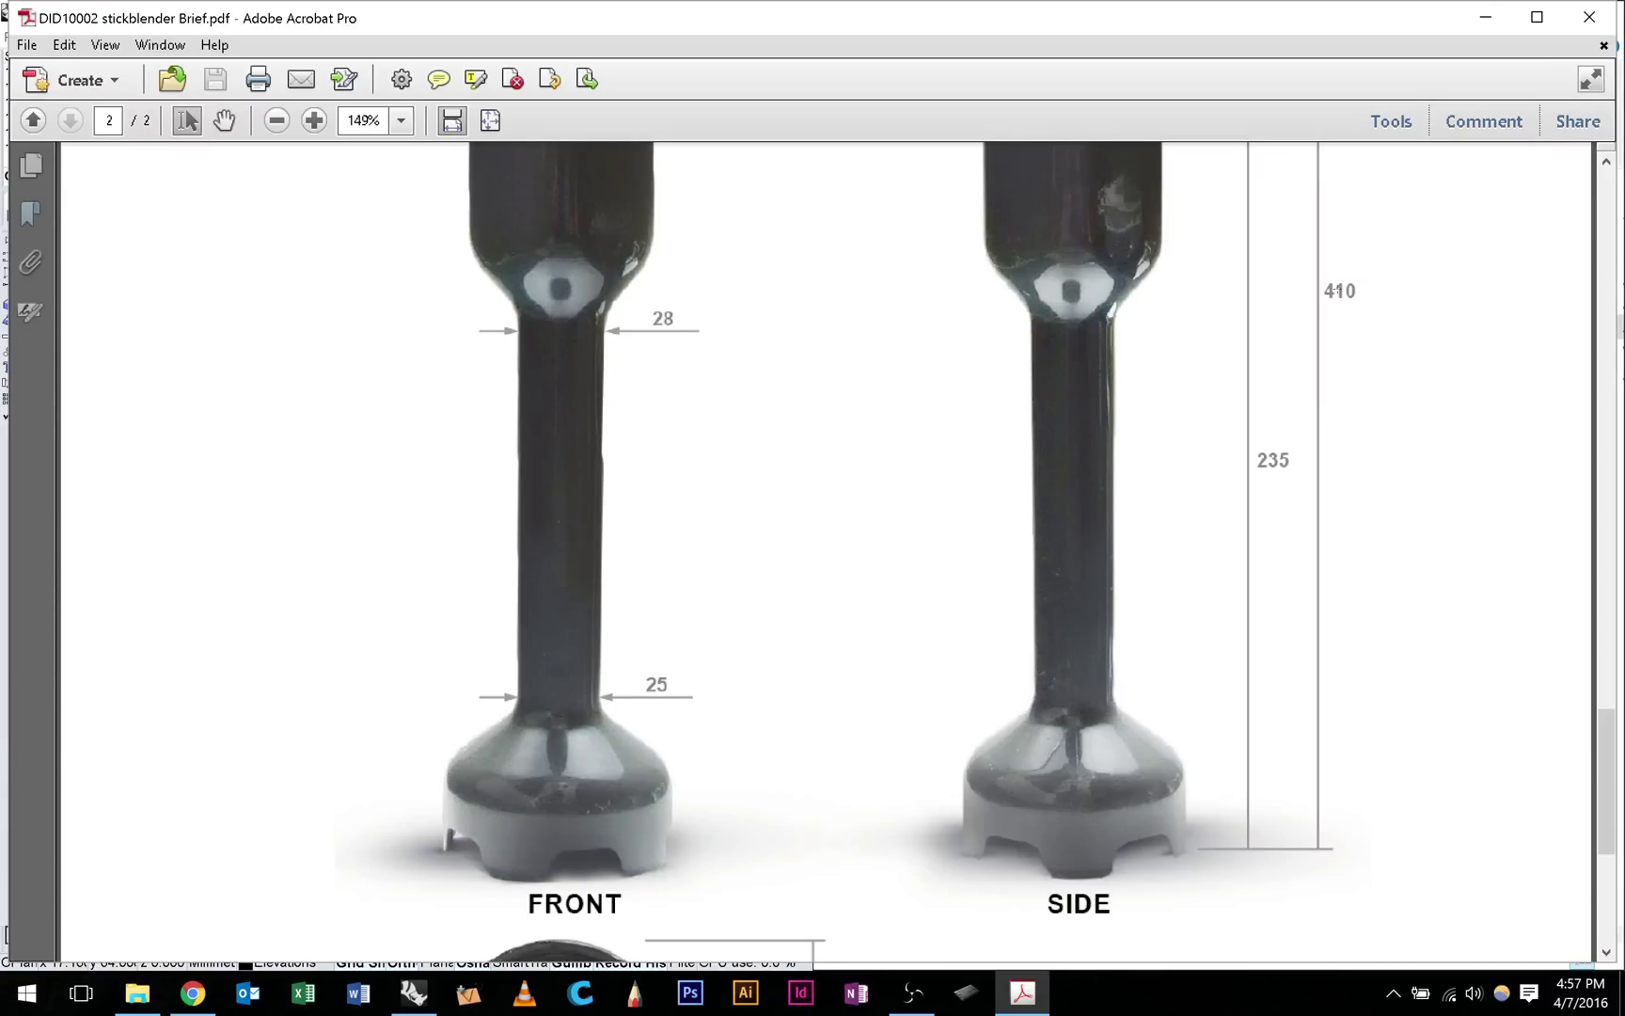
pyautogui.scroll(-5, 1336, 291)
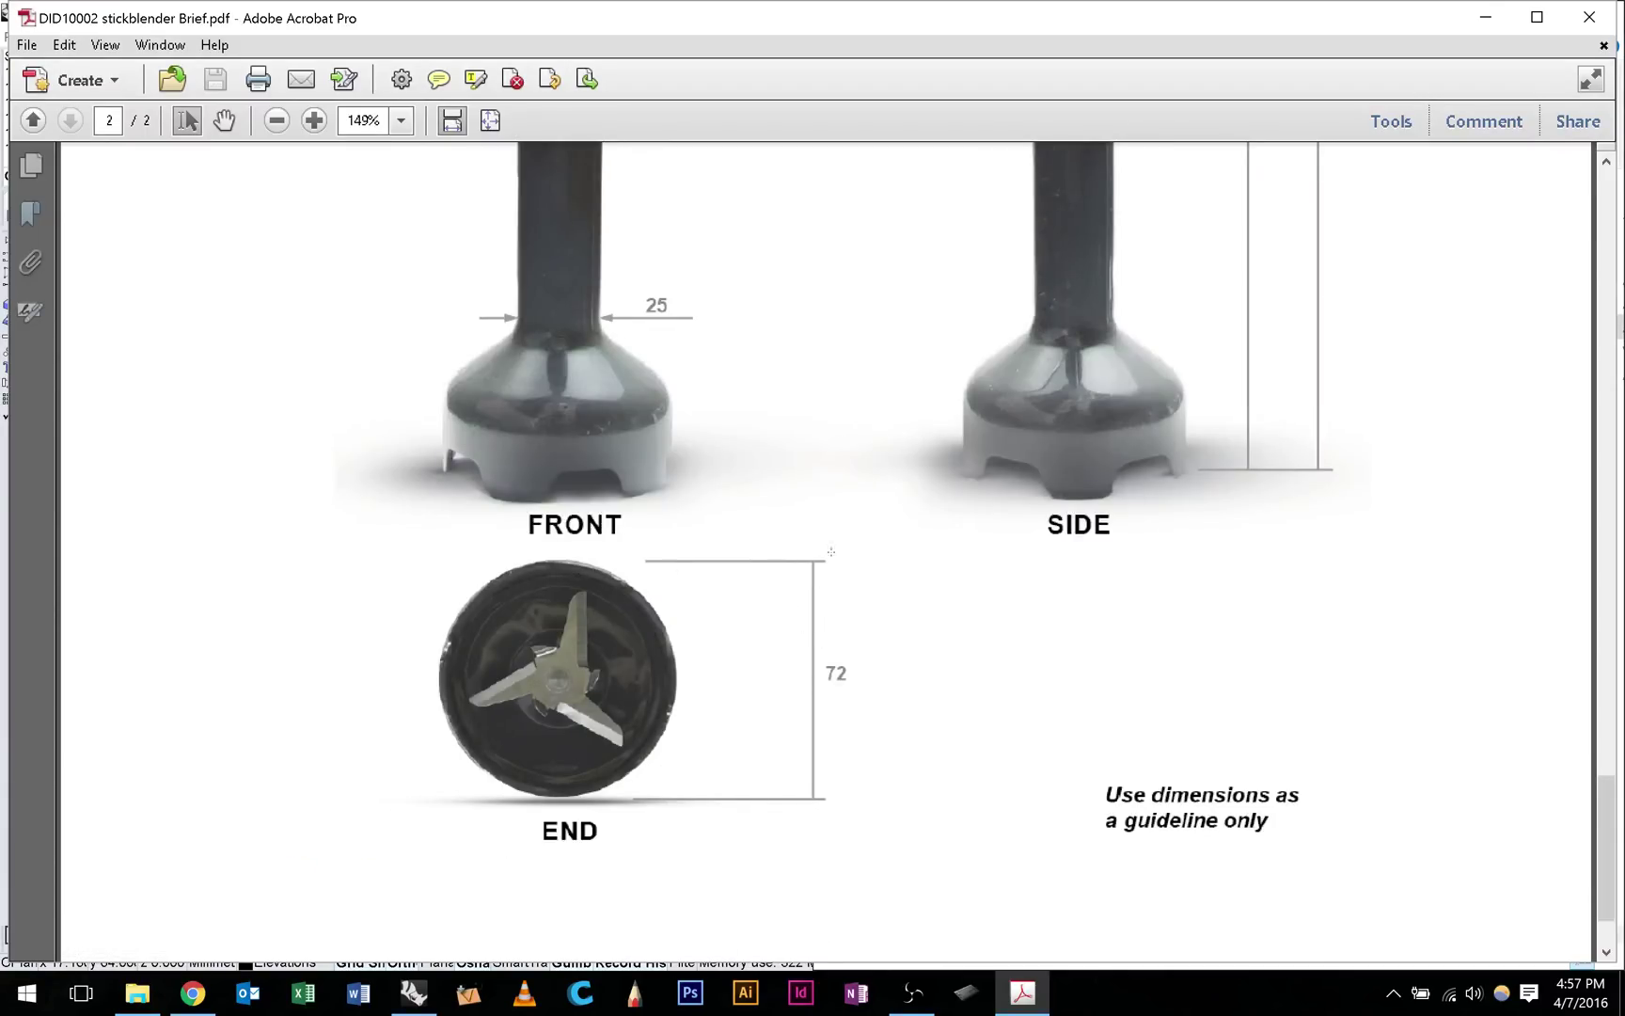
# Switch back to Rhino and make the side and end-view pictures semi-transparent through their object material.
pyautogui.click(414, 994)
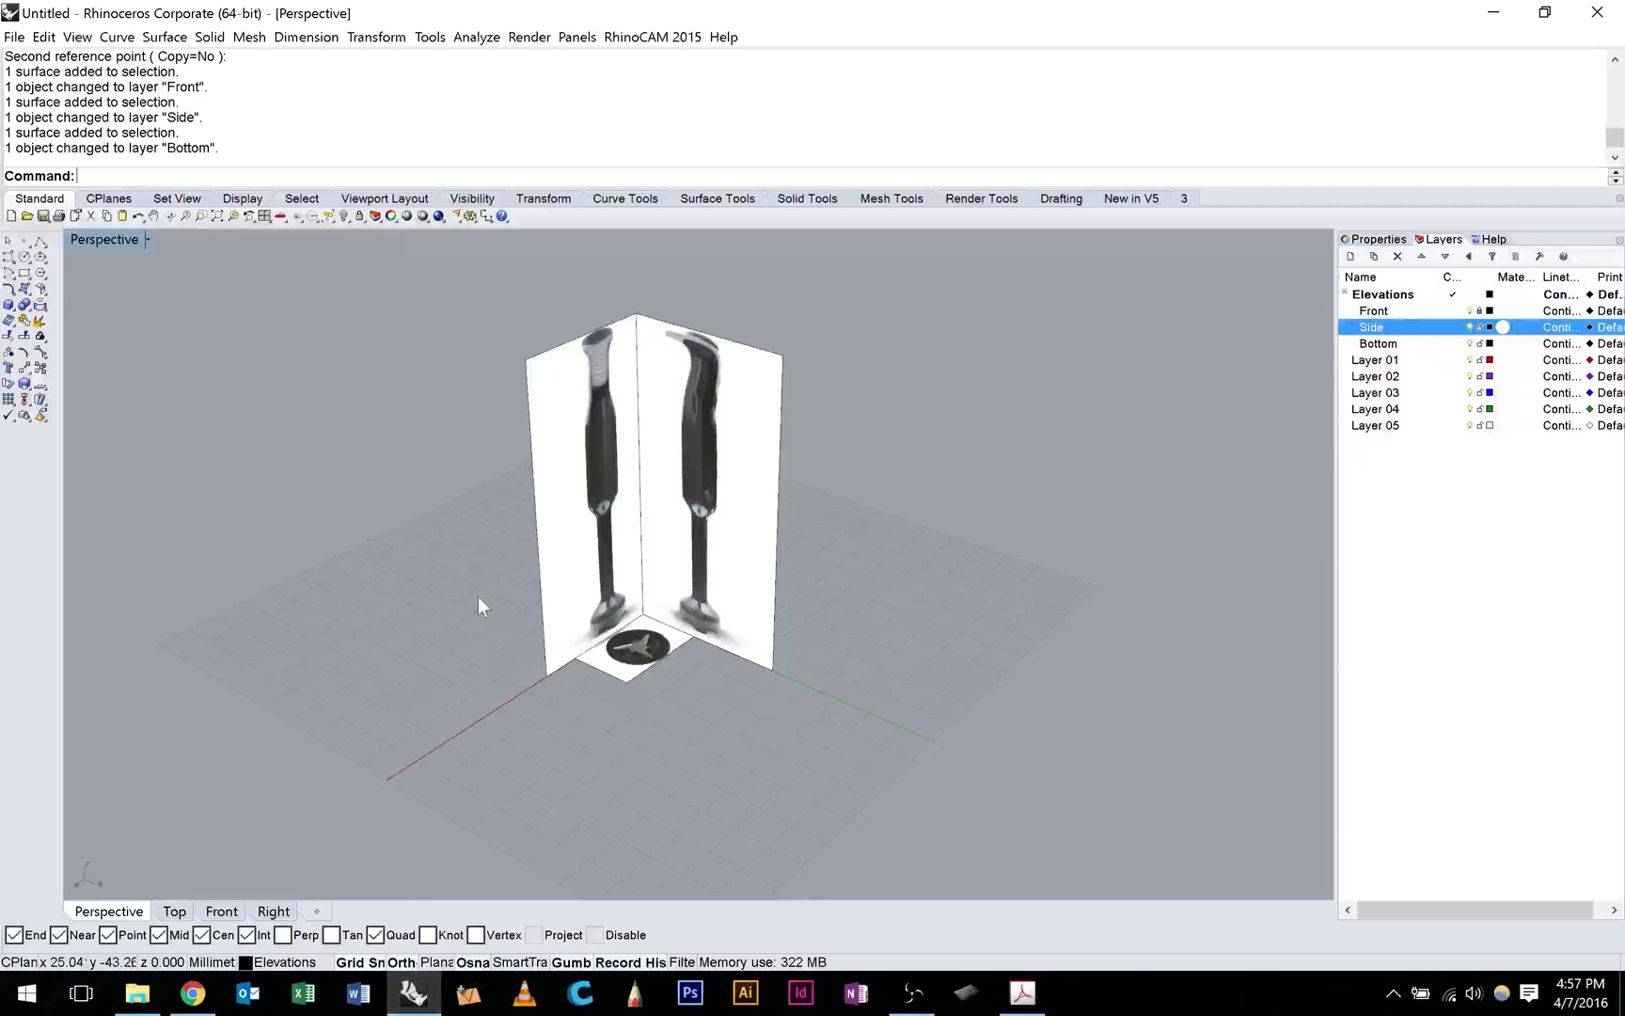
pyautogui.doubleClick(95, 239)
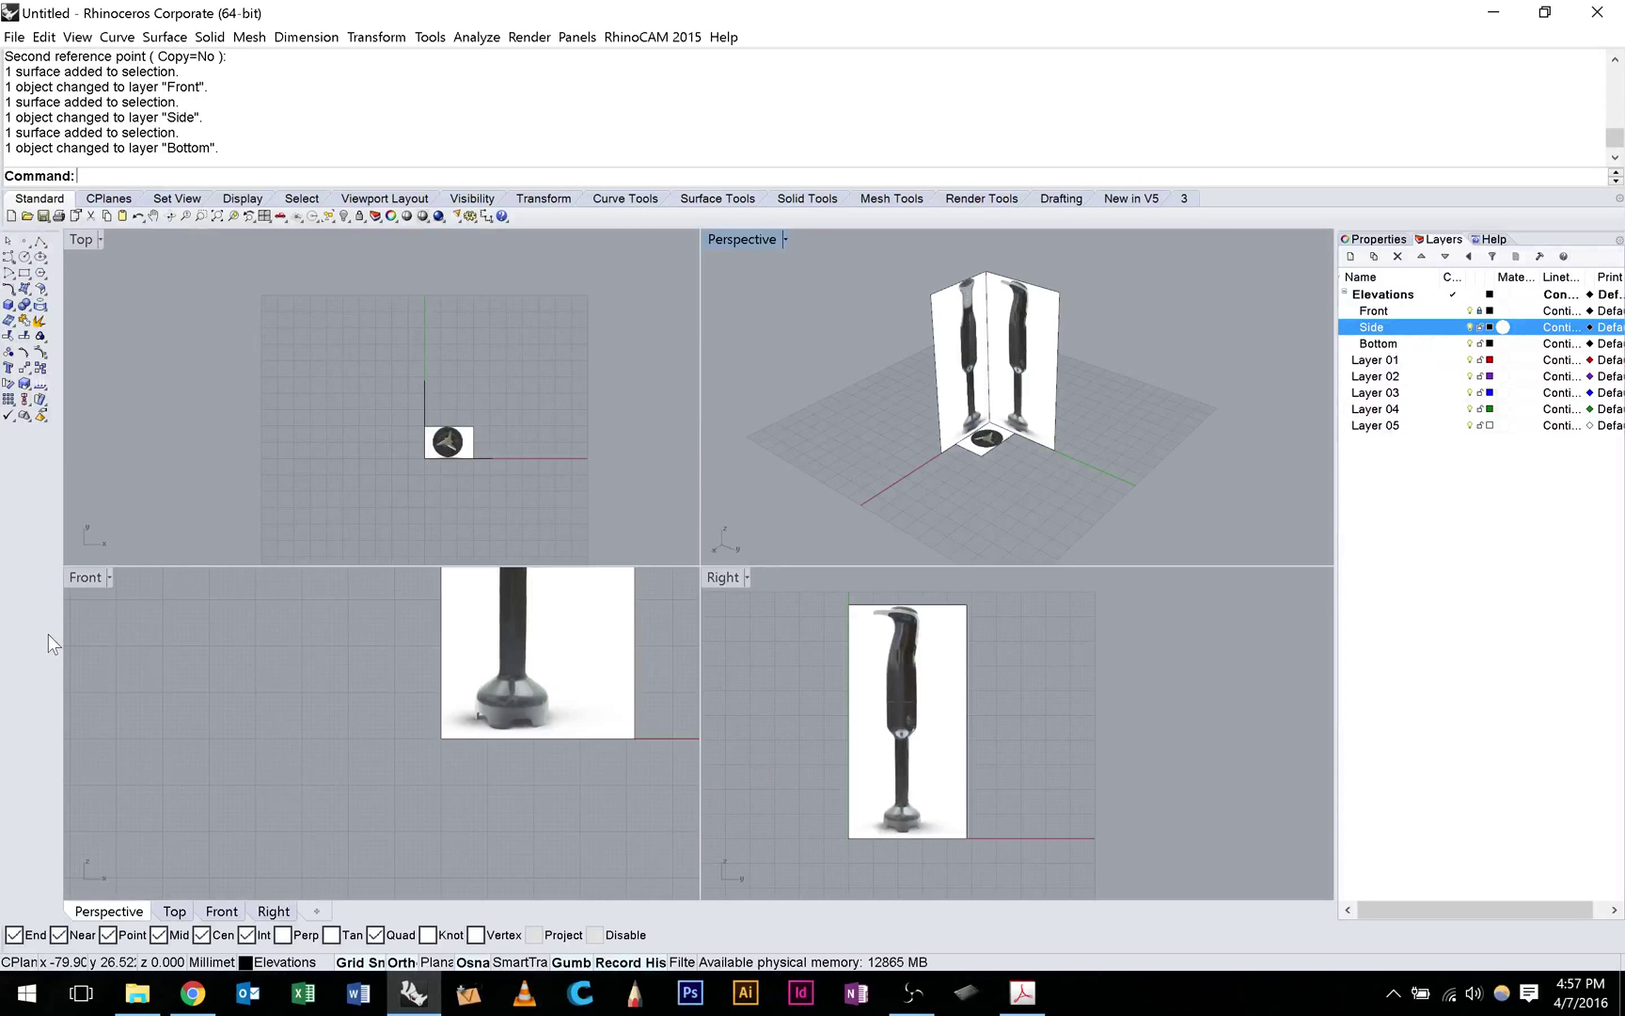
pyautogui.doubleClick(94, 578)
pyautogui.scroll(-5, 649, 649)
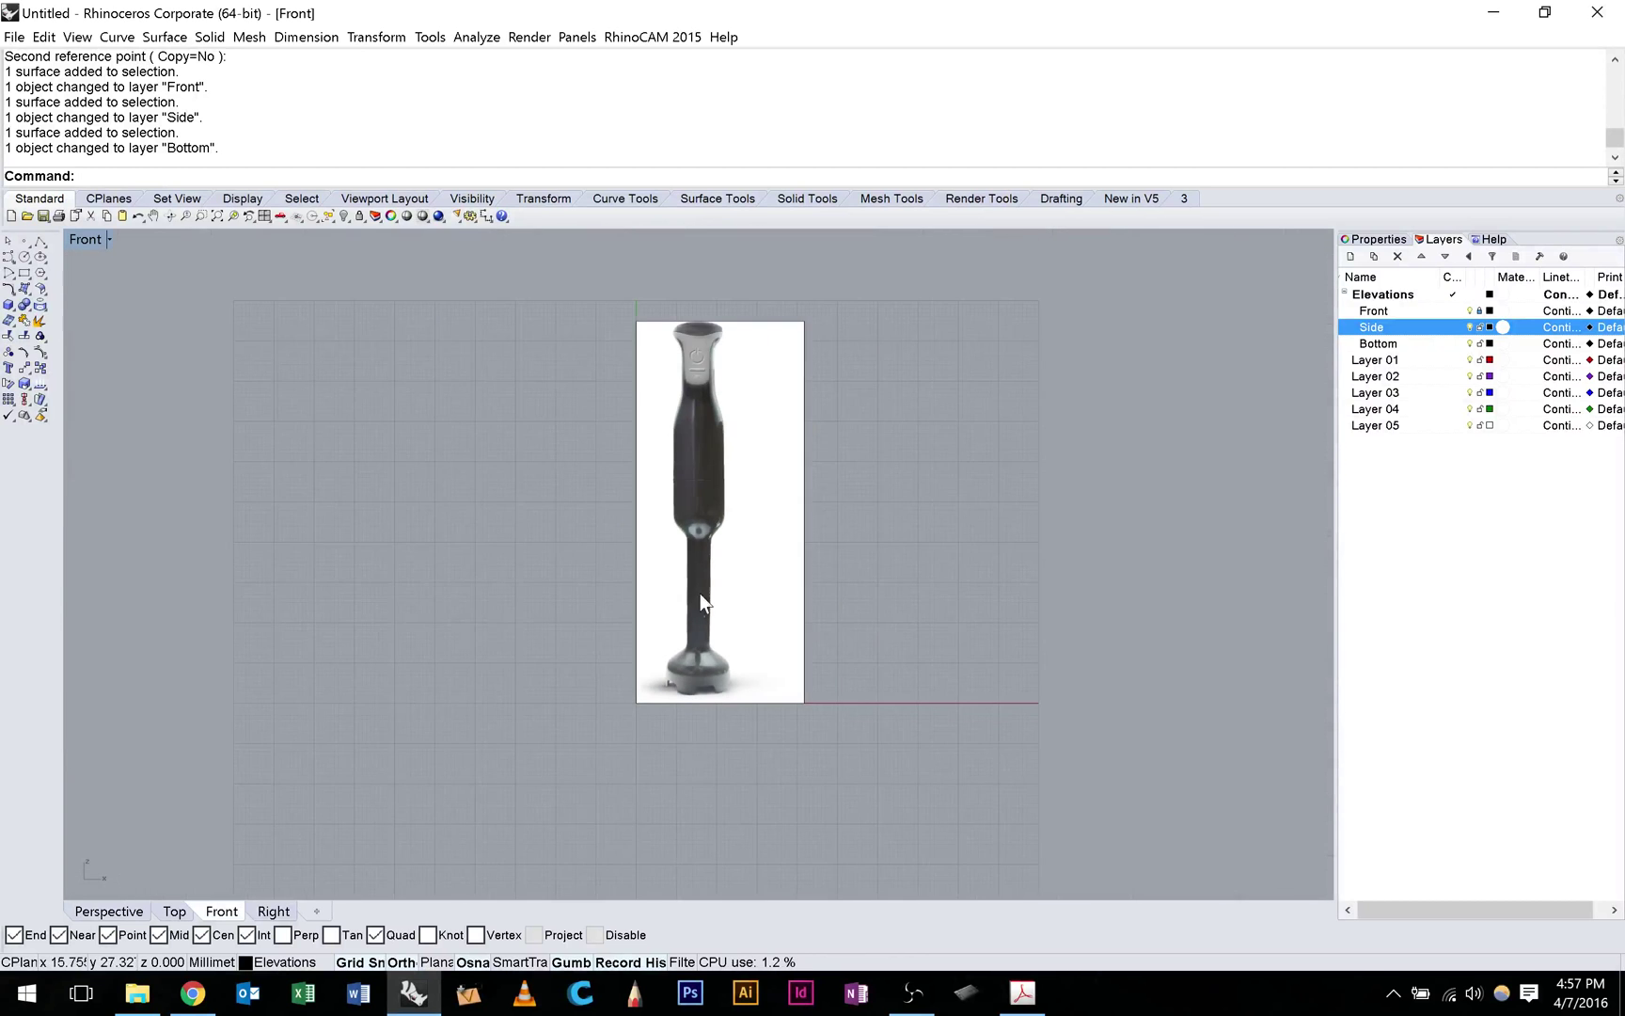
pyautogui.scroll(-2, 700, 593)
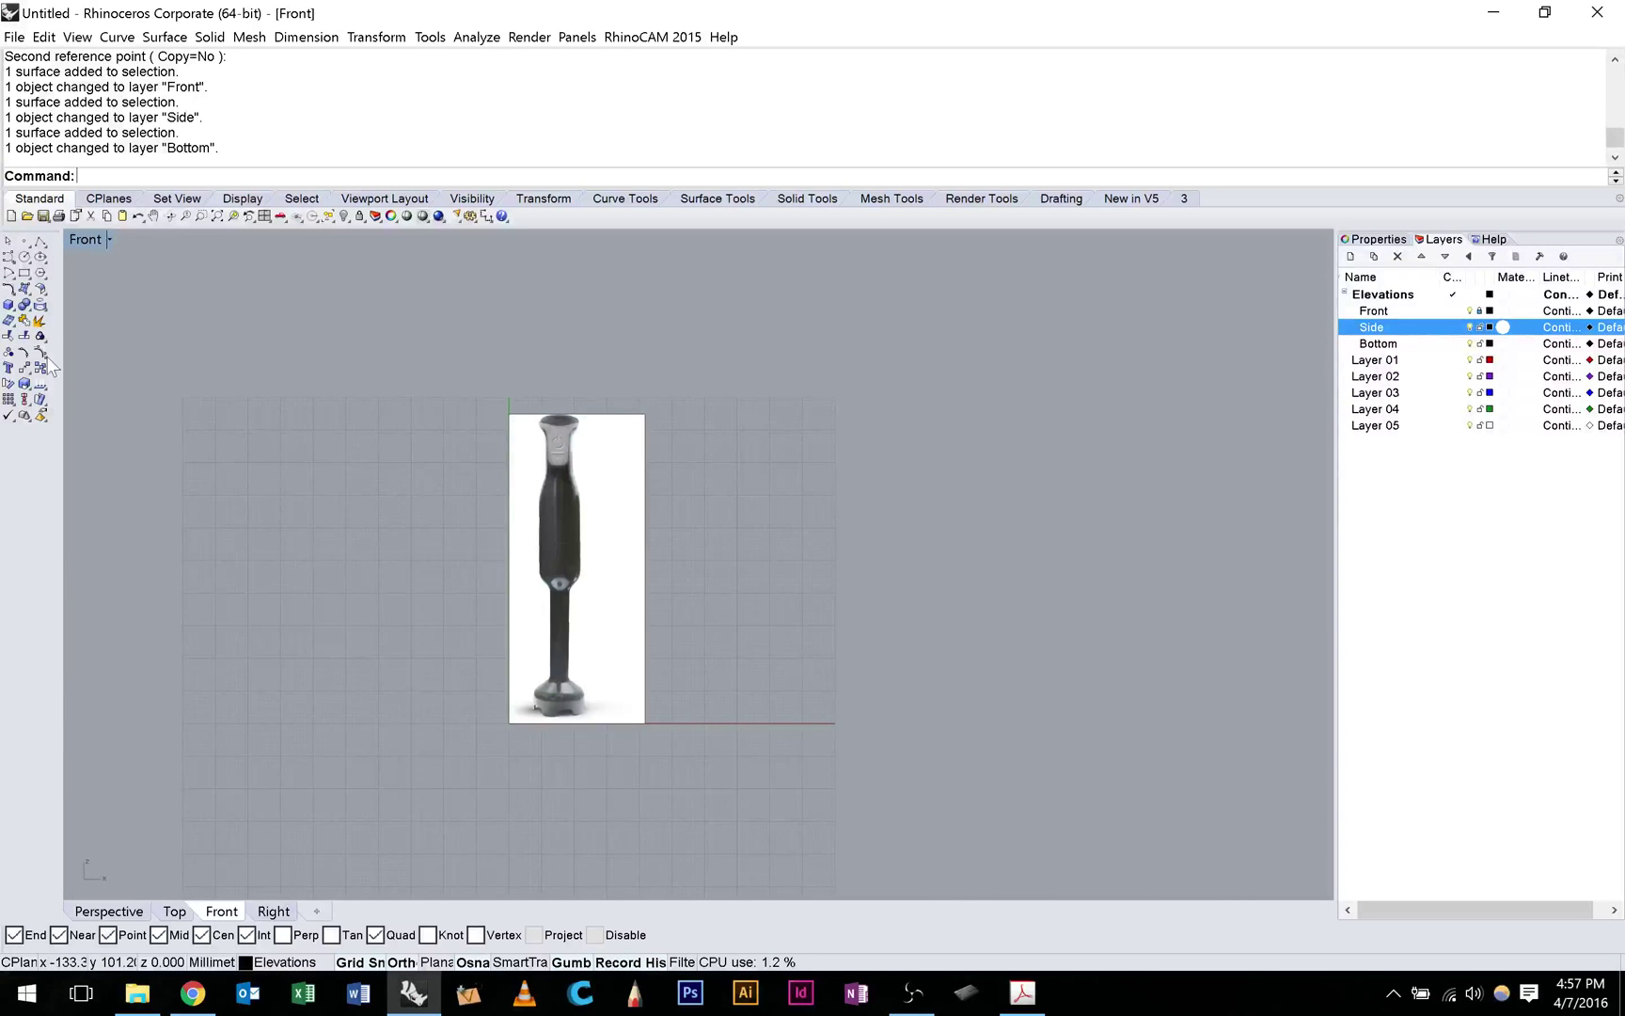
pyautogui.doubleClick(86, 239)
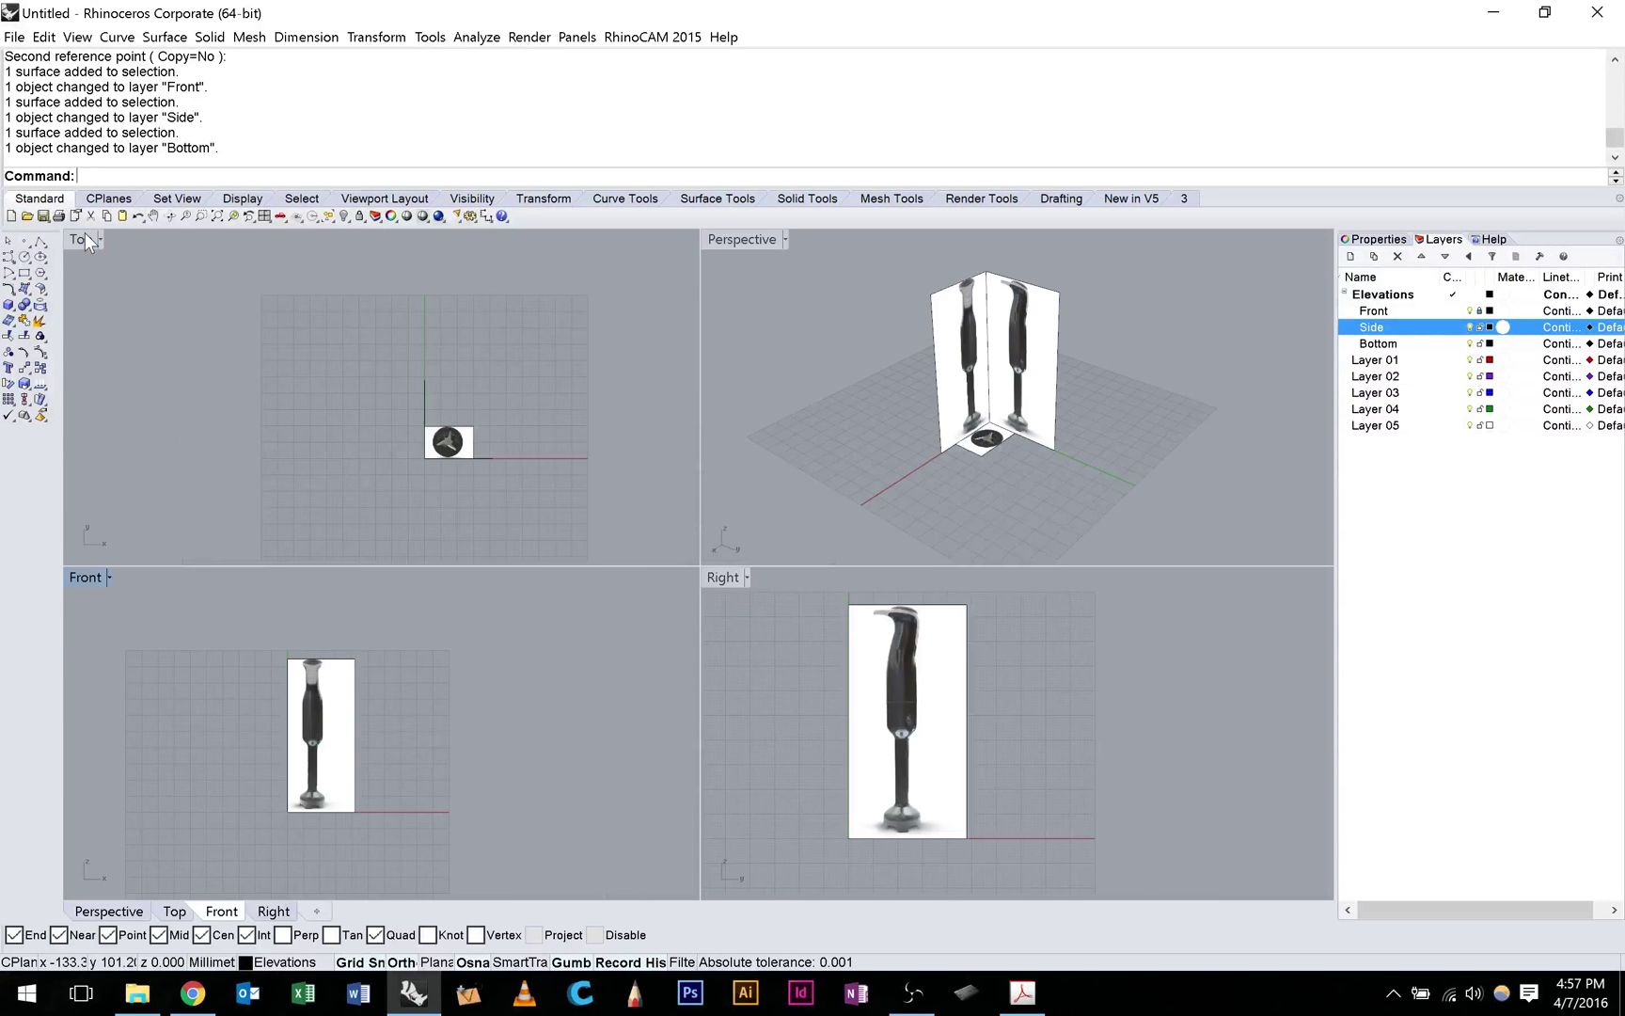
pyautogui.doubleClick(89, 578)
pyautogui.click(1378, 239)
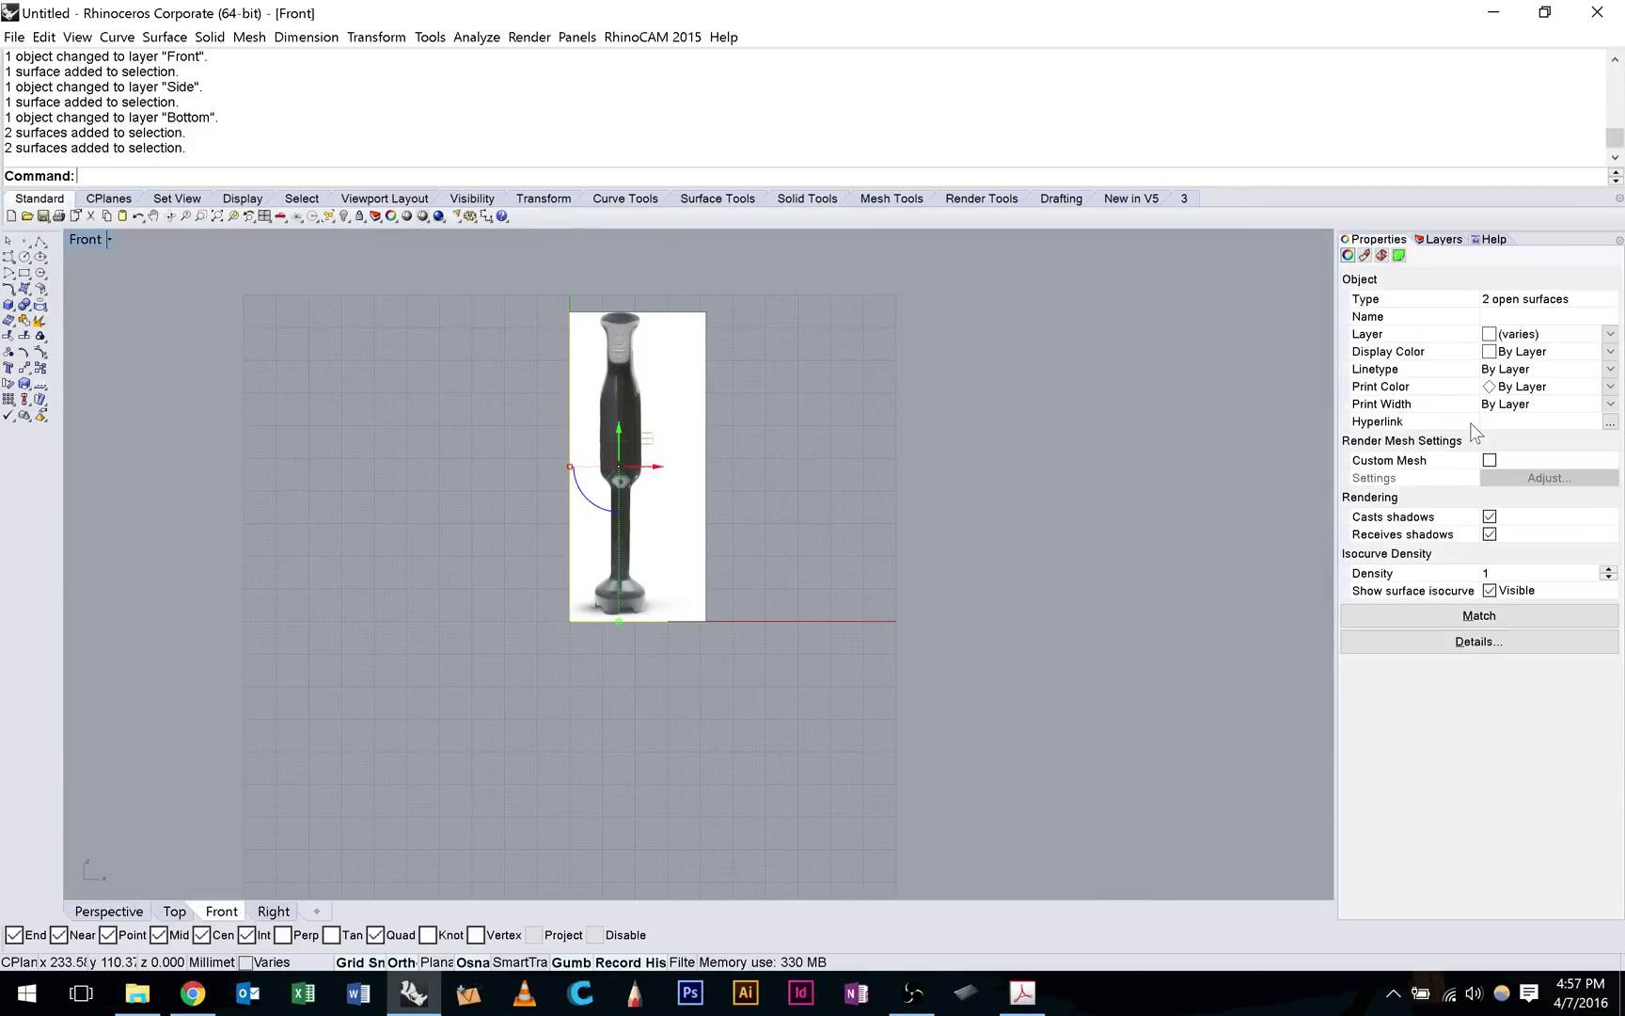
pyautogui.hotkey('ctrl', 'm')
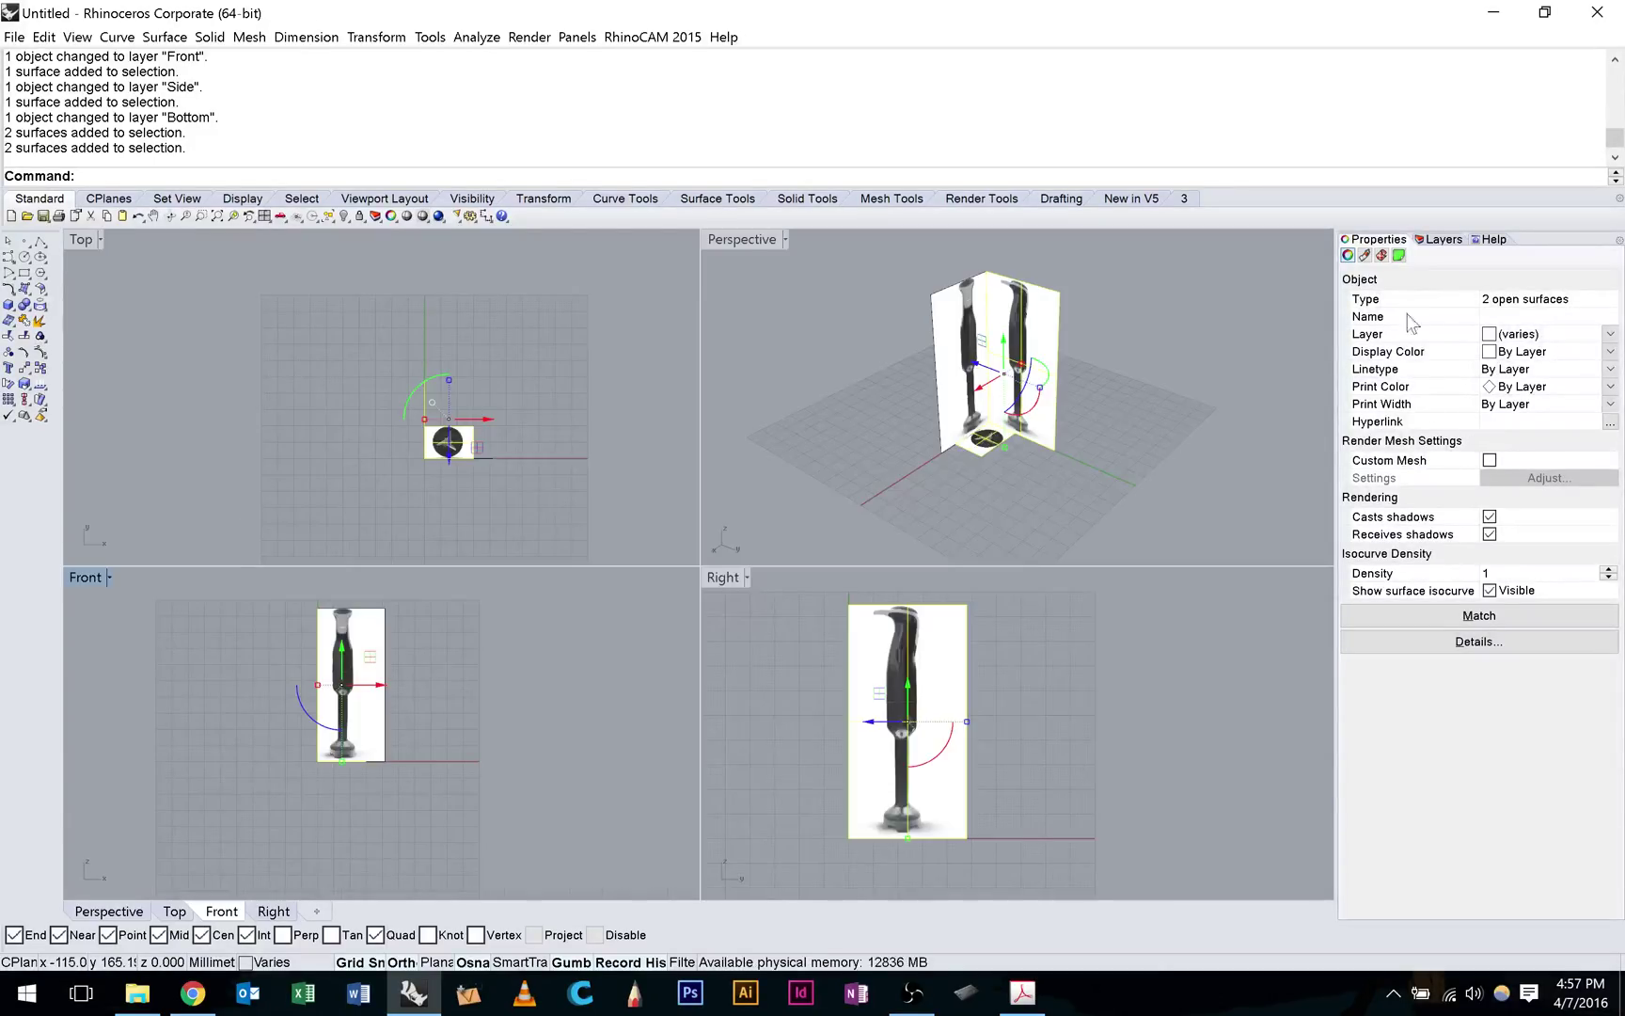
pyautogui.click(1365, 256)
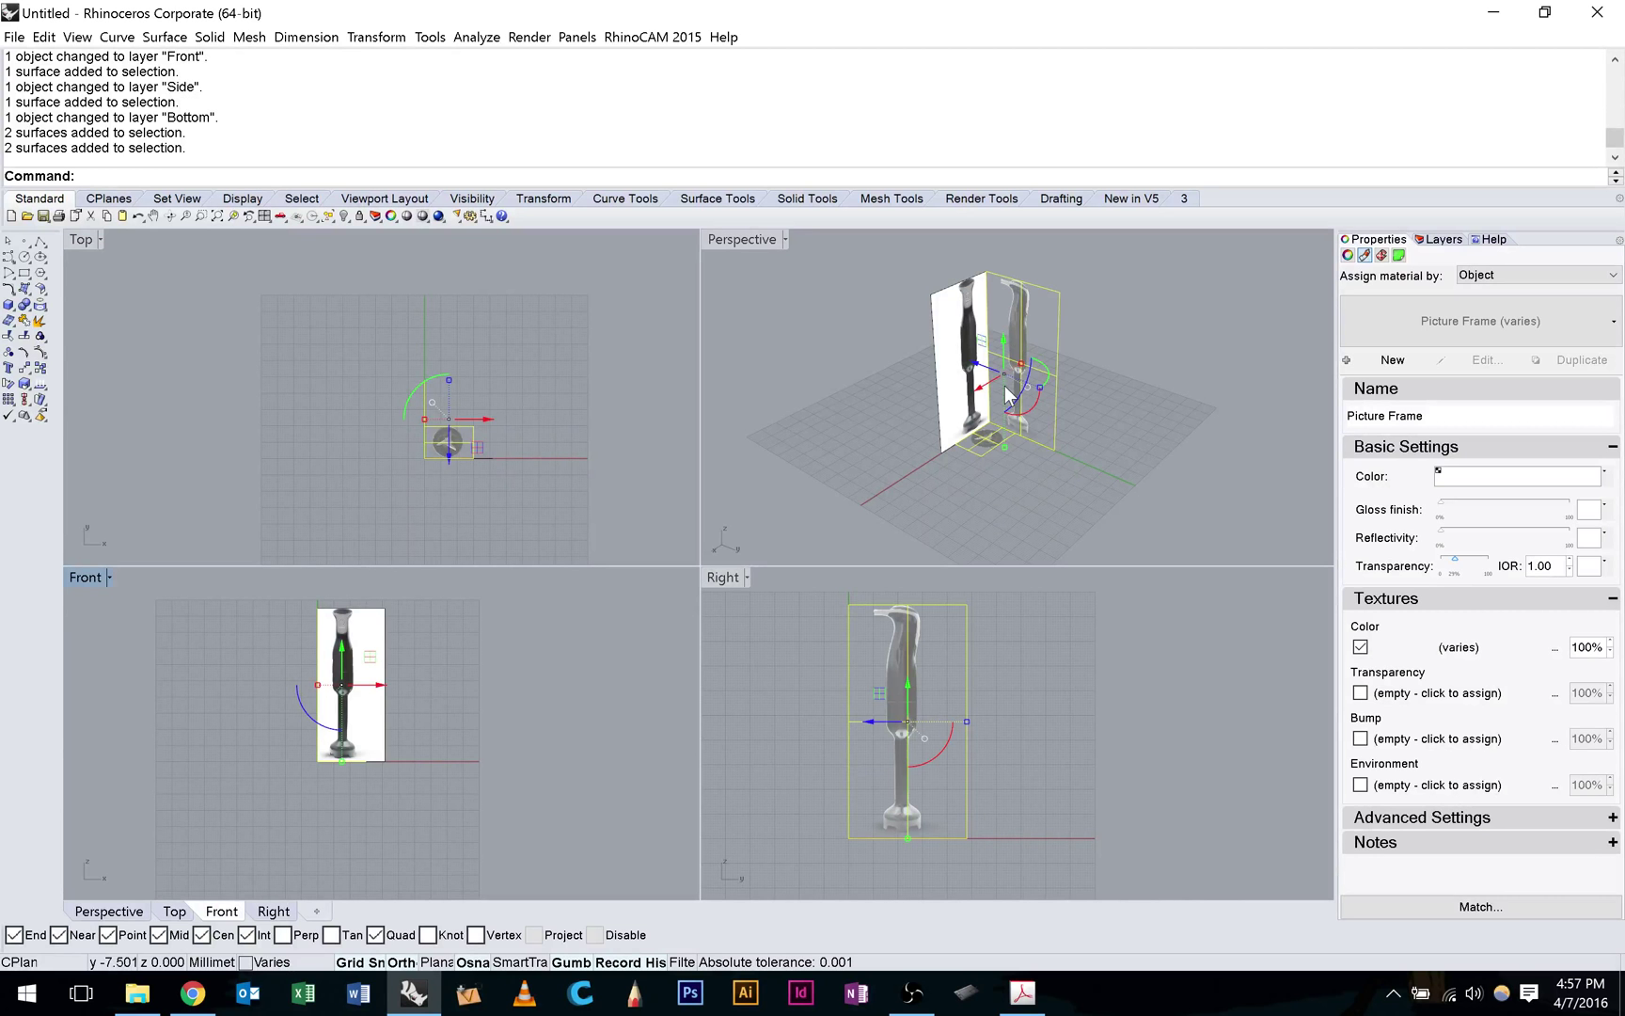
pyautogui.click(1148, 329)
# Unlock the Front sublayer and increase the transparency of the picture frames, including the front picture.
pyautogui.click(1440, 240)
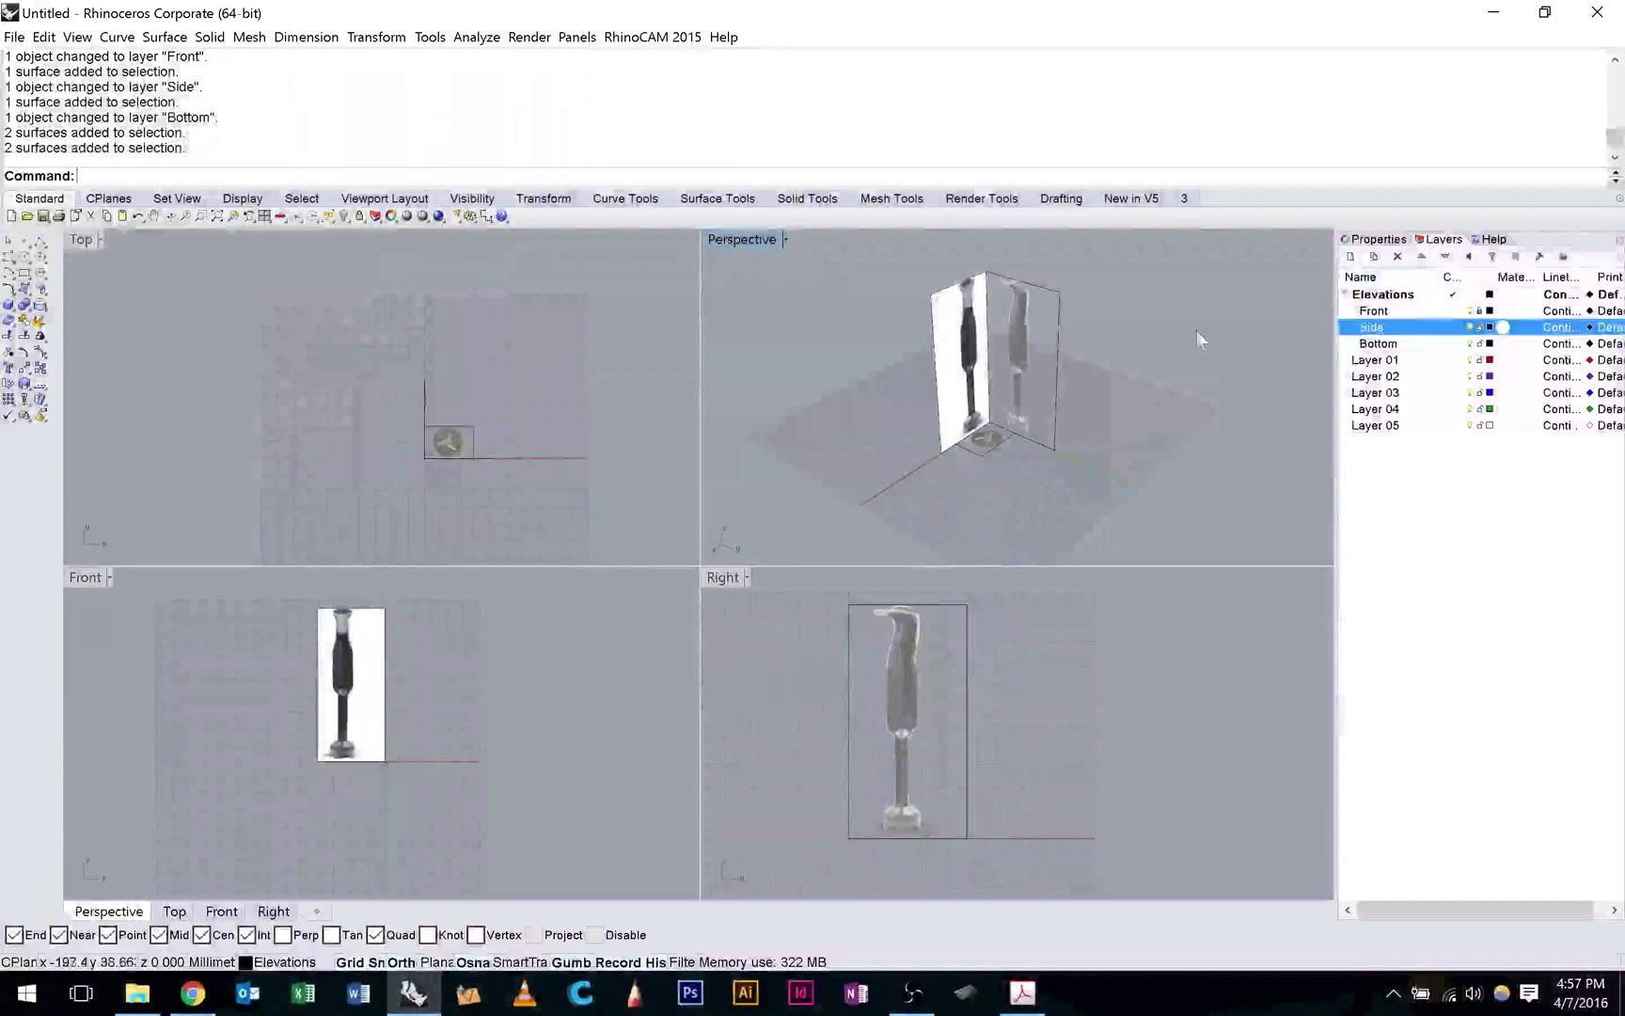
pyautogui.click(1478, 312)
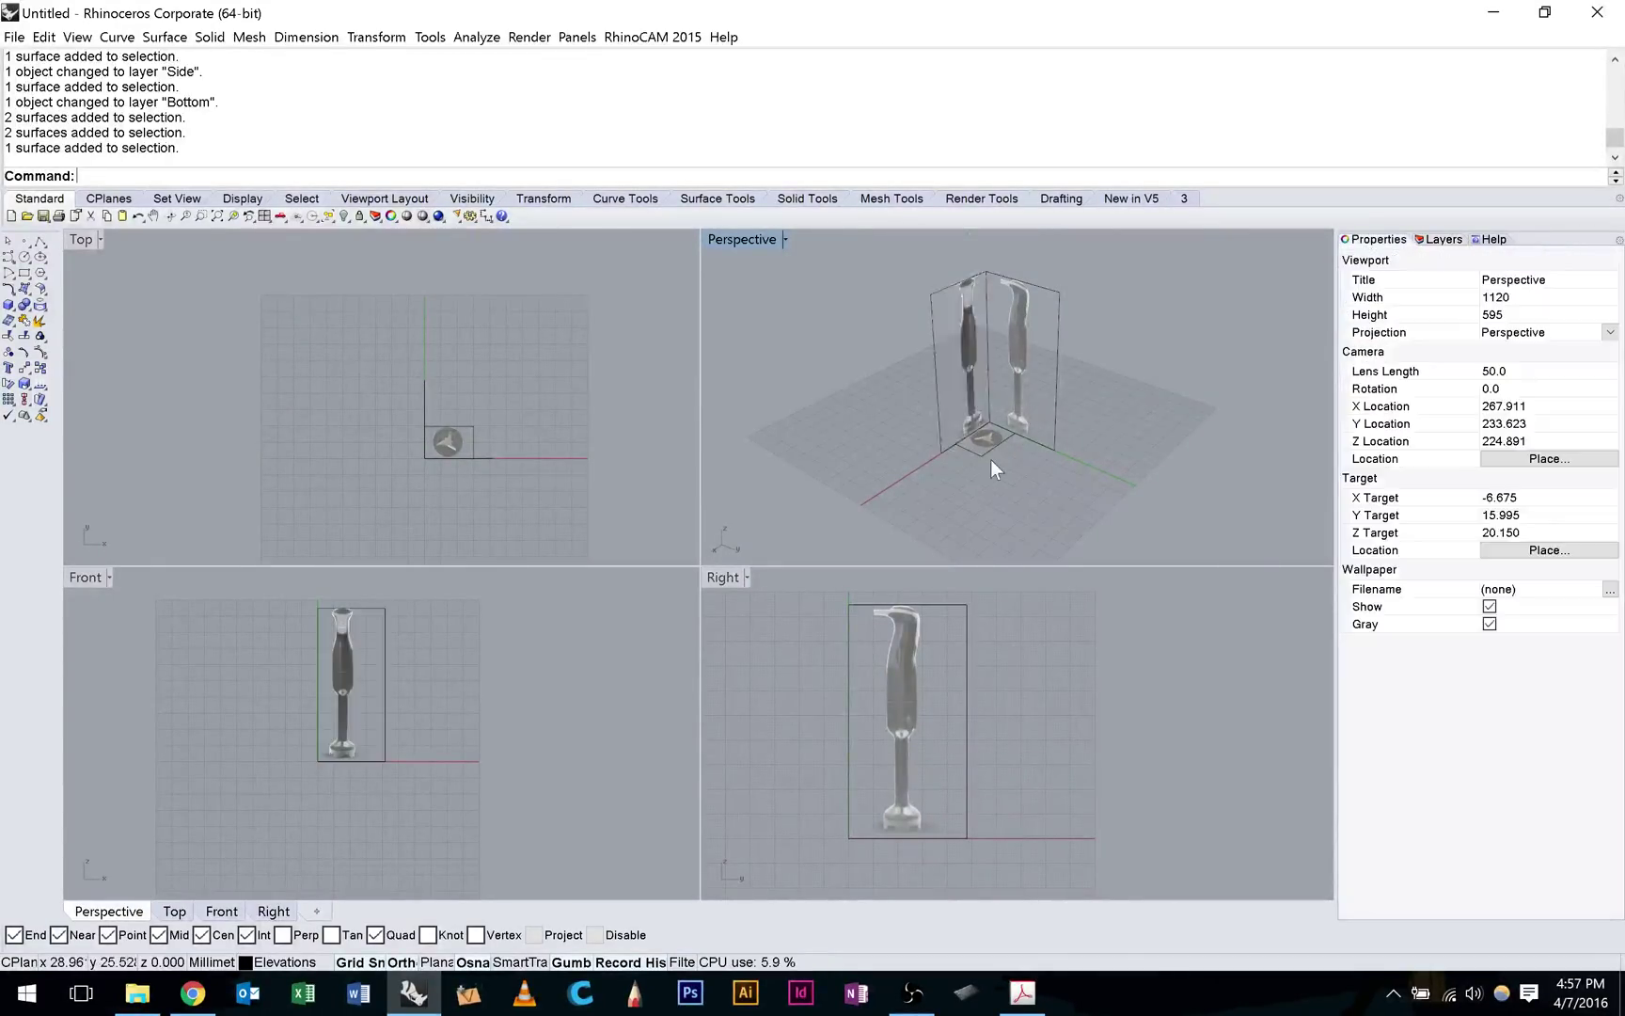
pyautogui.scroll(6, 991, 459)
pyautogui.scroll(8, 306, 733)
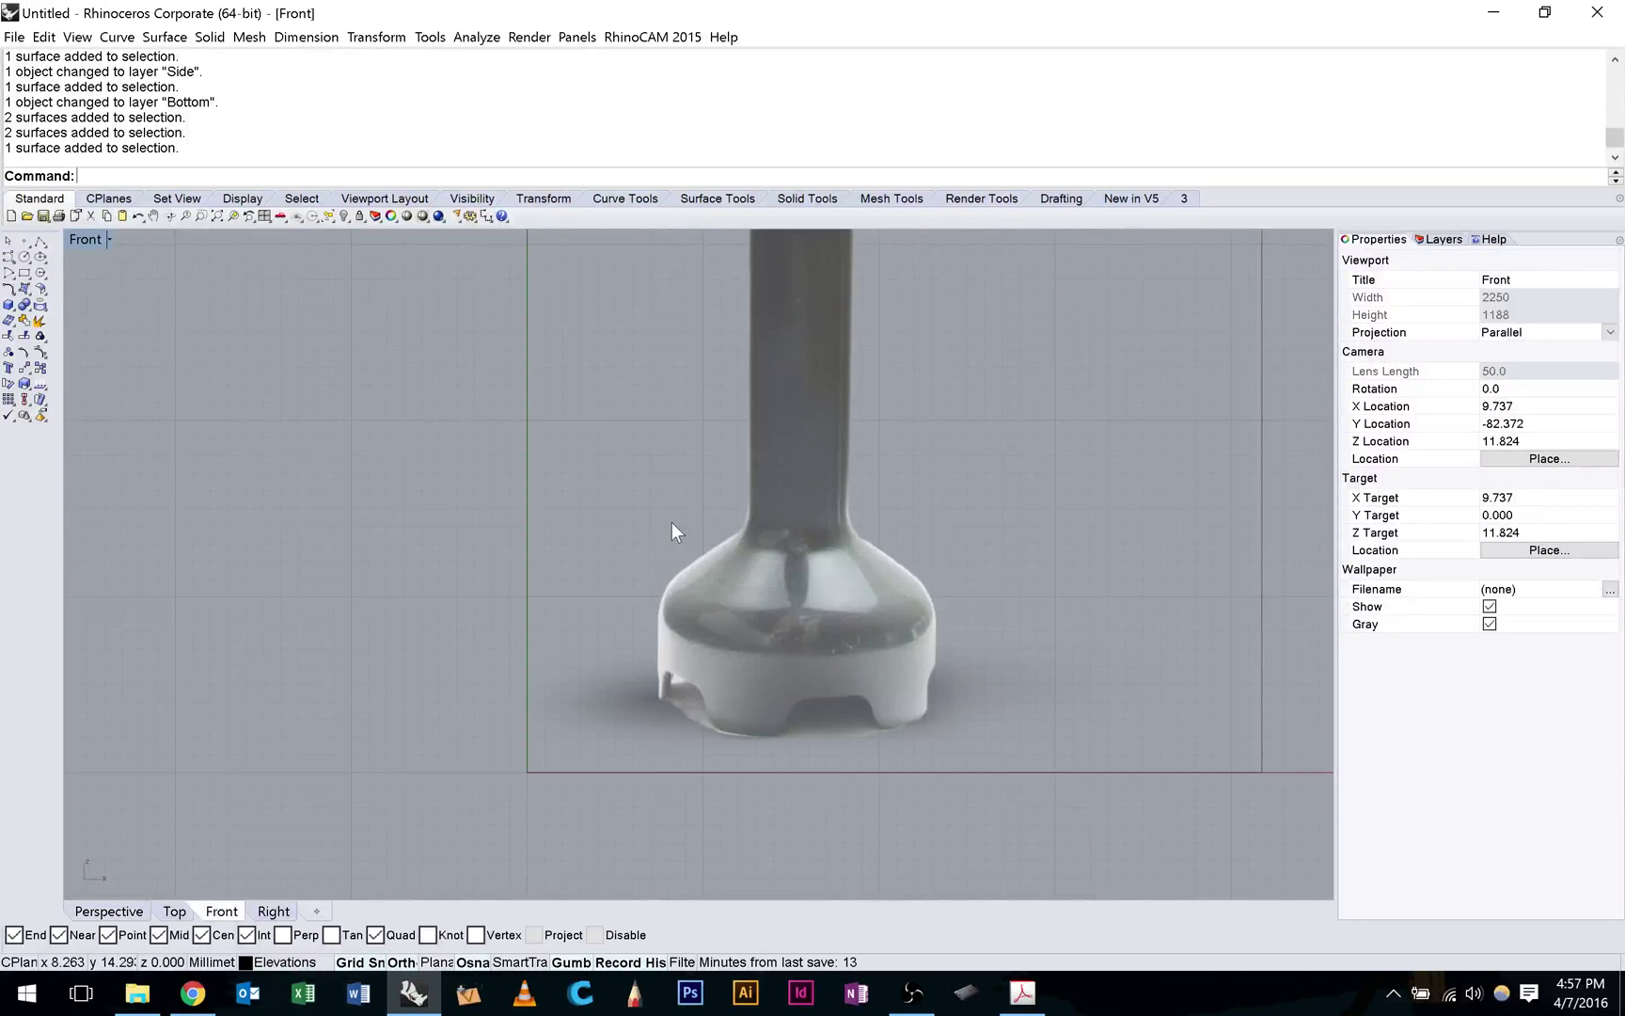
pyautogui.click(672, 523)
pyautogui.moveTo(1446, 565); pyautogui.dragTo(1458, 567)
# Move all three pictures 3 mm down in the Front view so the blender's base rests on the red axis.
pyautogui.scroll(-5, 433, 545)
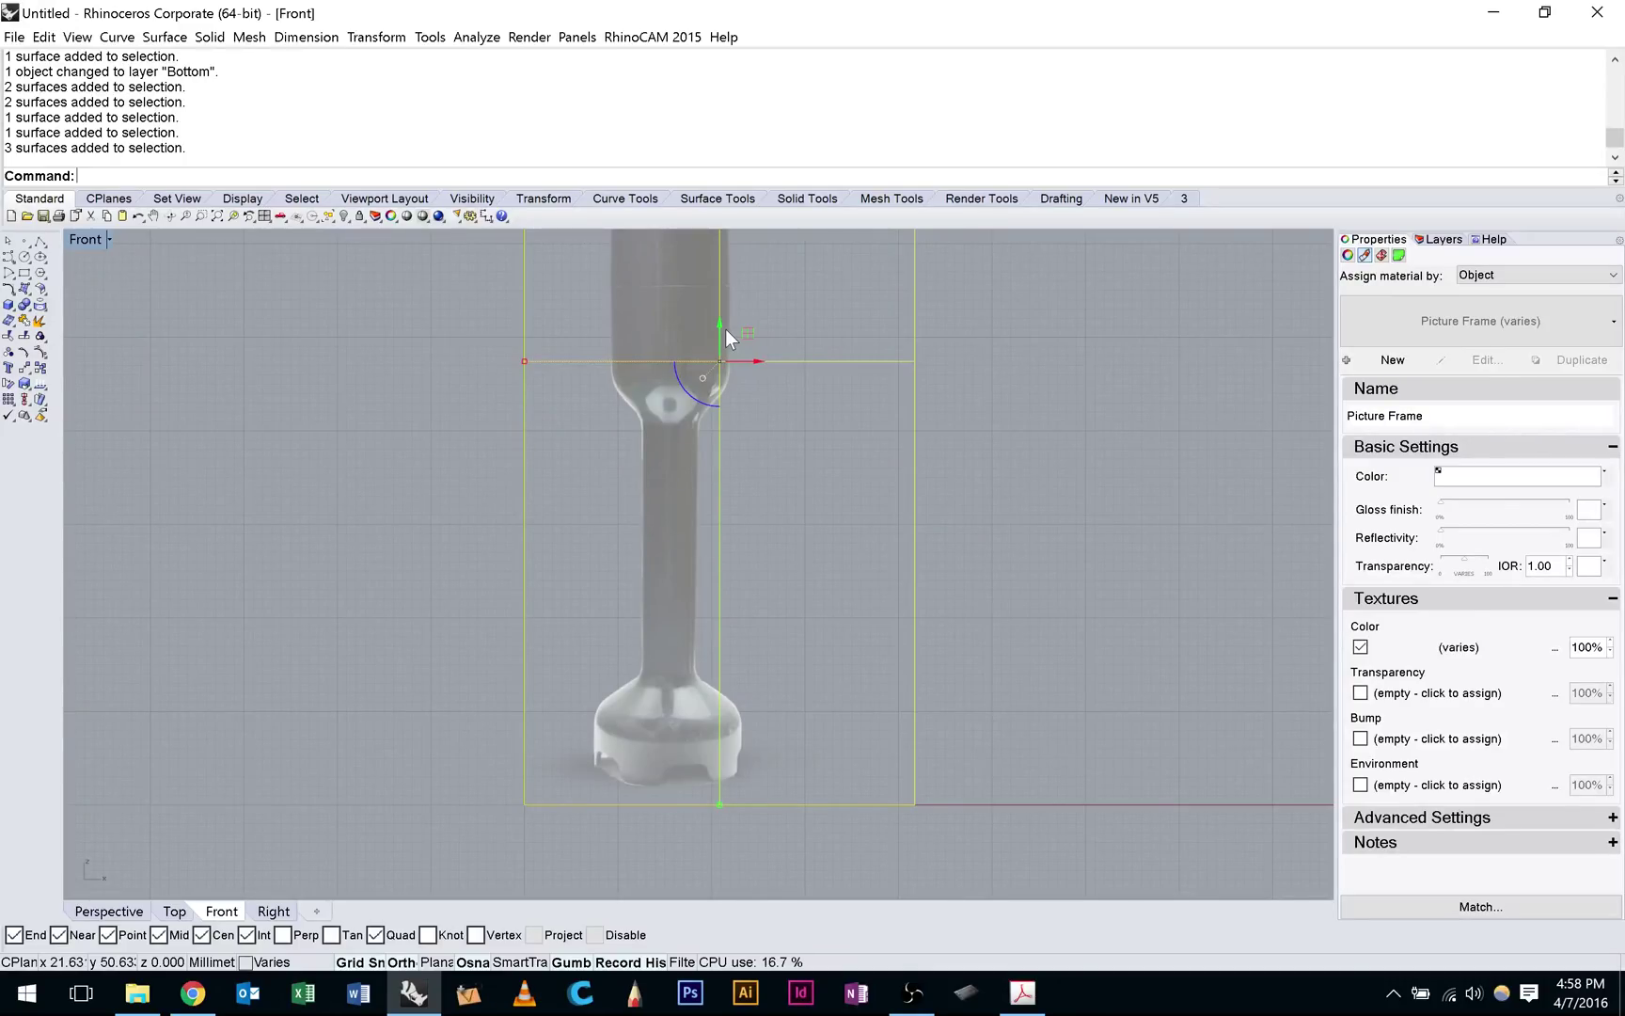
pyautogui.moveTo(726, 329); pyautogui.dragTo(716, 354)
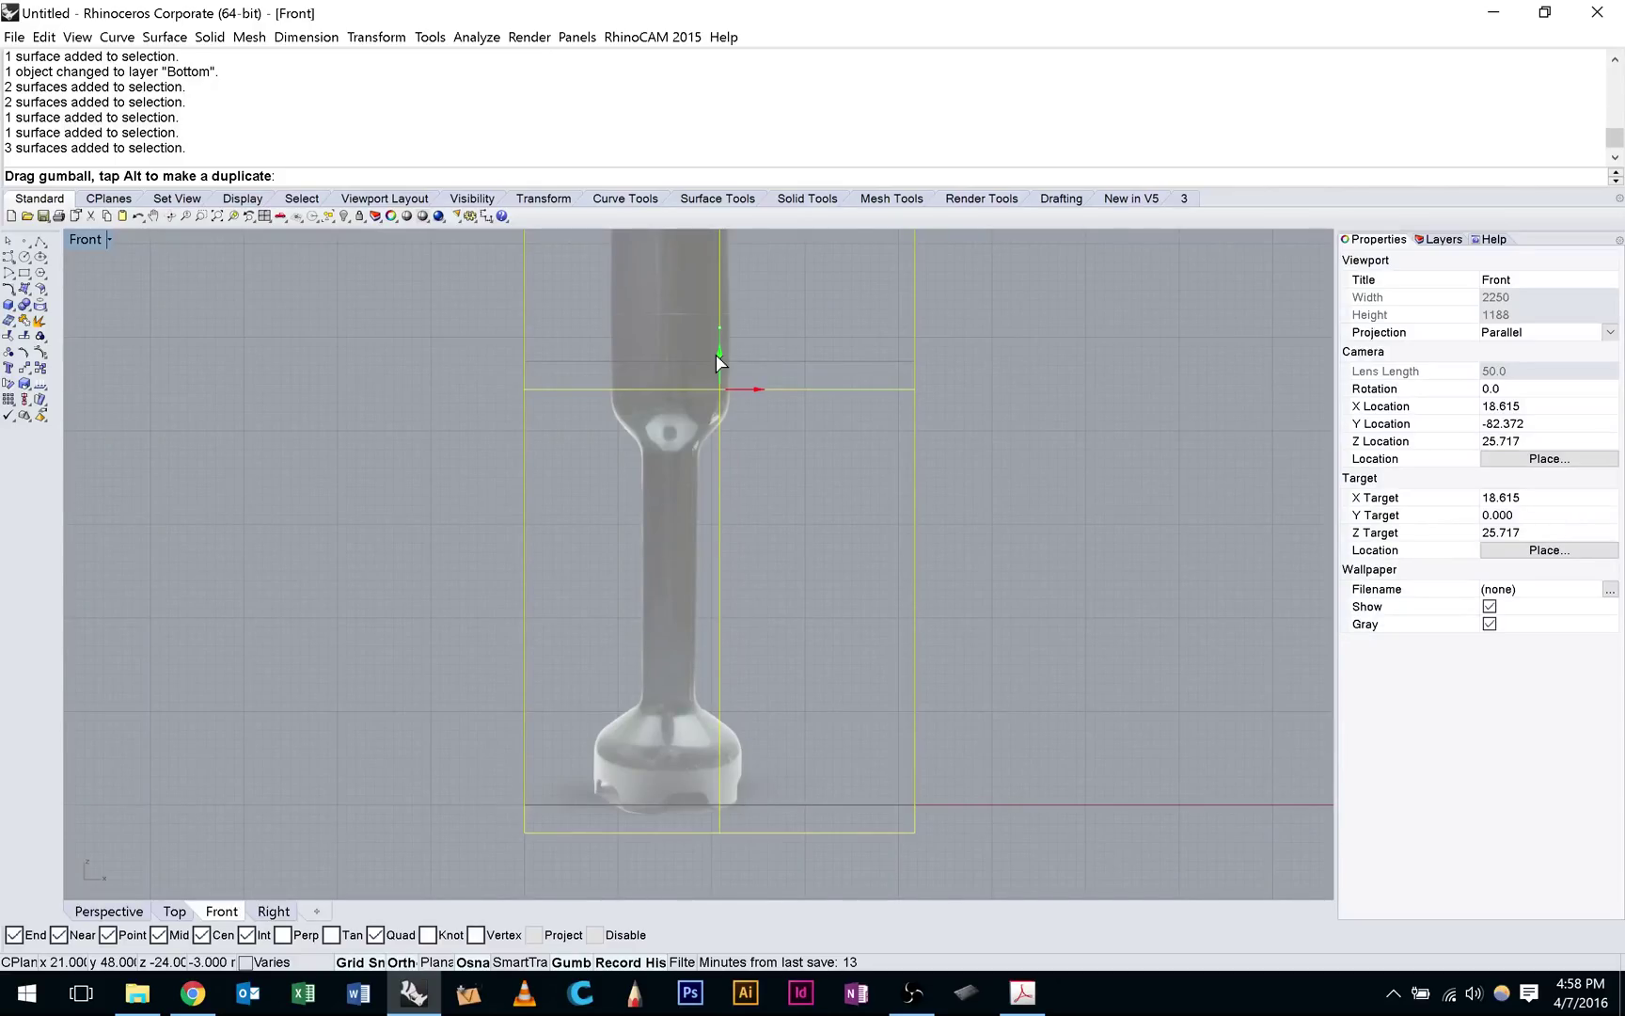
pyautogui.moveTo(715, 355); pyautogui.dragTo(716, 355)
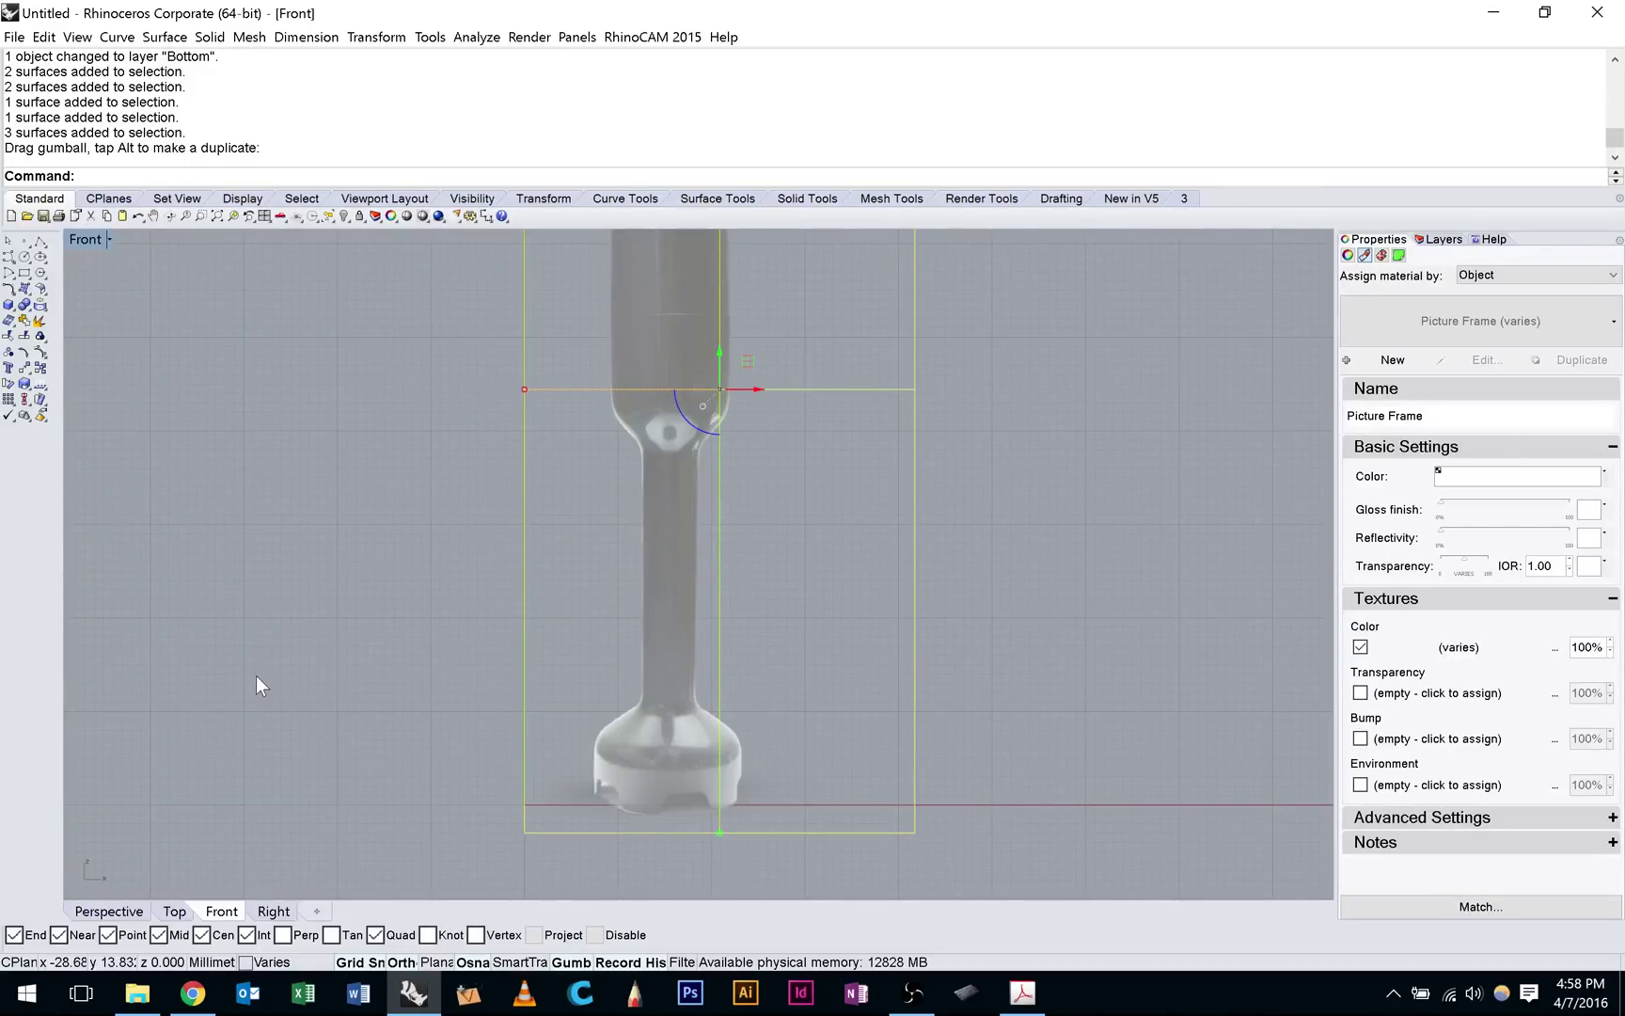
# Deselect the pictures and examine how they sit against the grid in the Front and Perspective views.
pyautogui.scroll(6, 255, 675)
pyautogui.moveTo(255, 676); pyautogui.dragTo(2, 563, button='right')
pyautogui.click(159, 562)
pyautogui.scroll(-6, 160, 562)
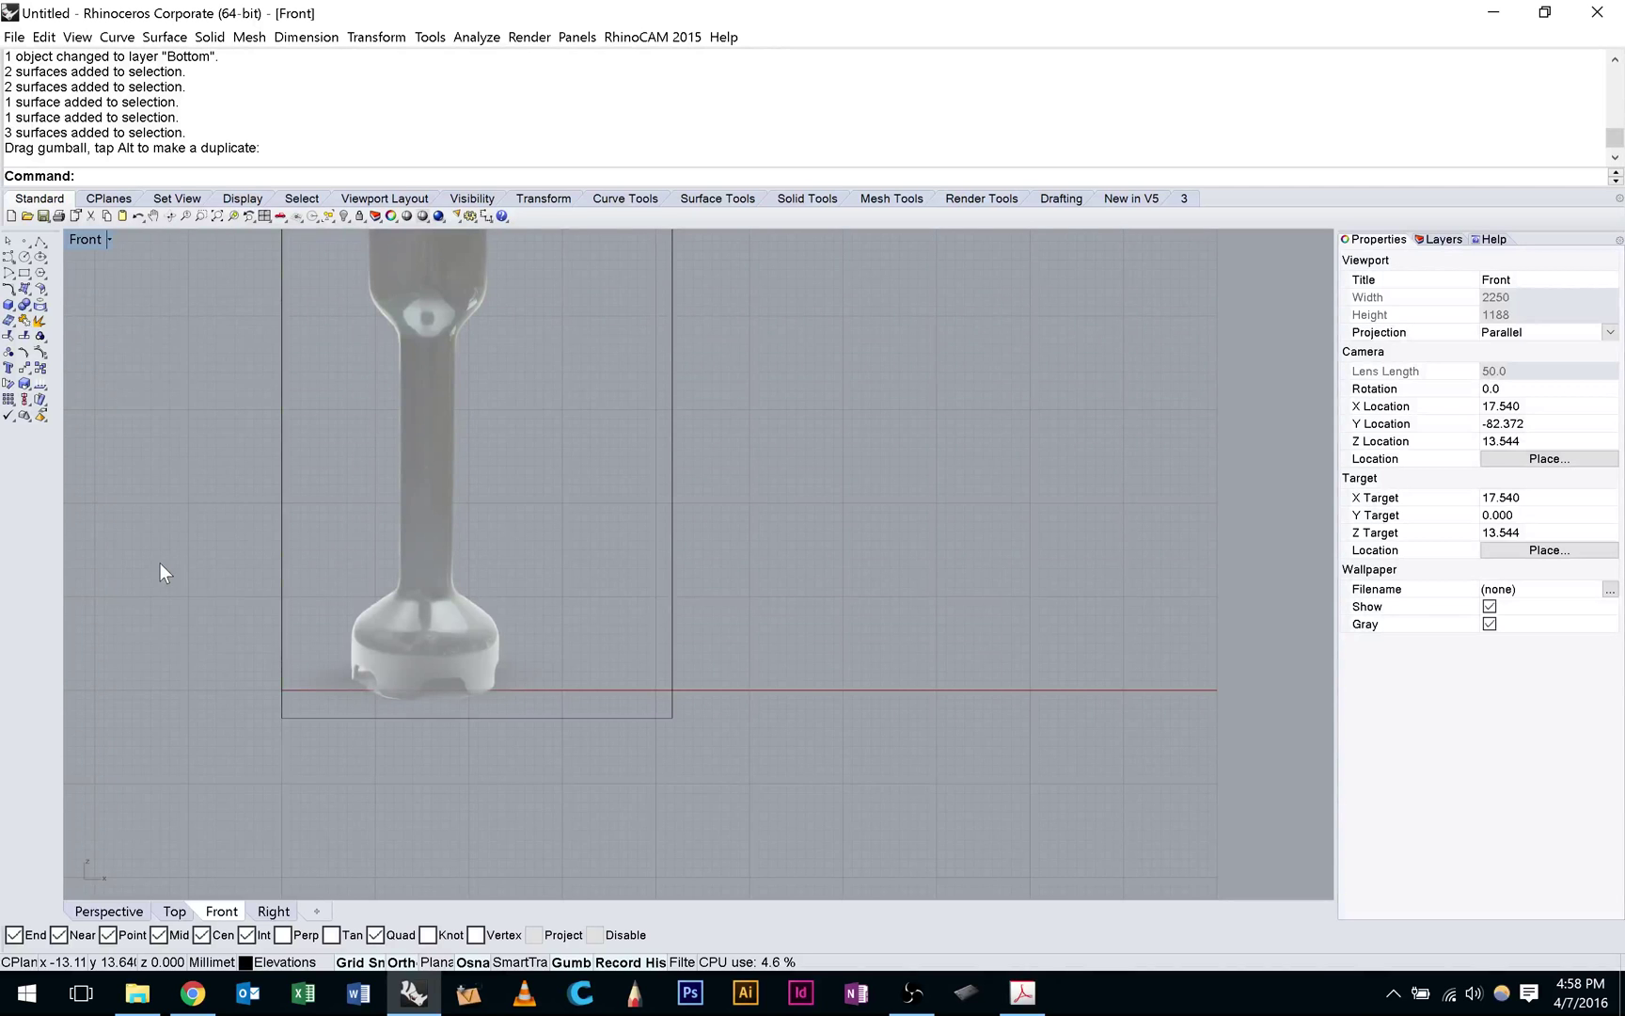
pyautogui.doubleClick(85, 239)
pyautogui.doubleClick(757, 243)
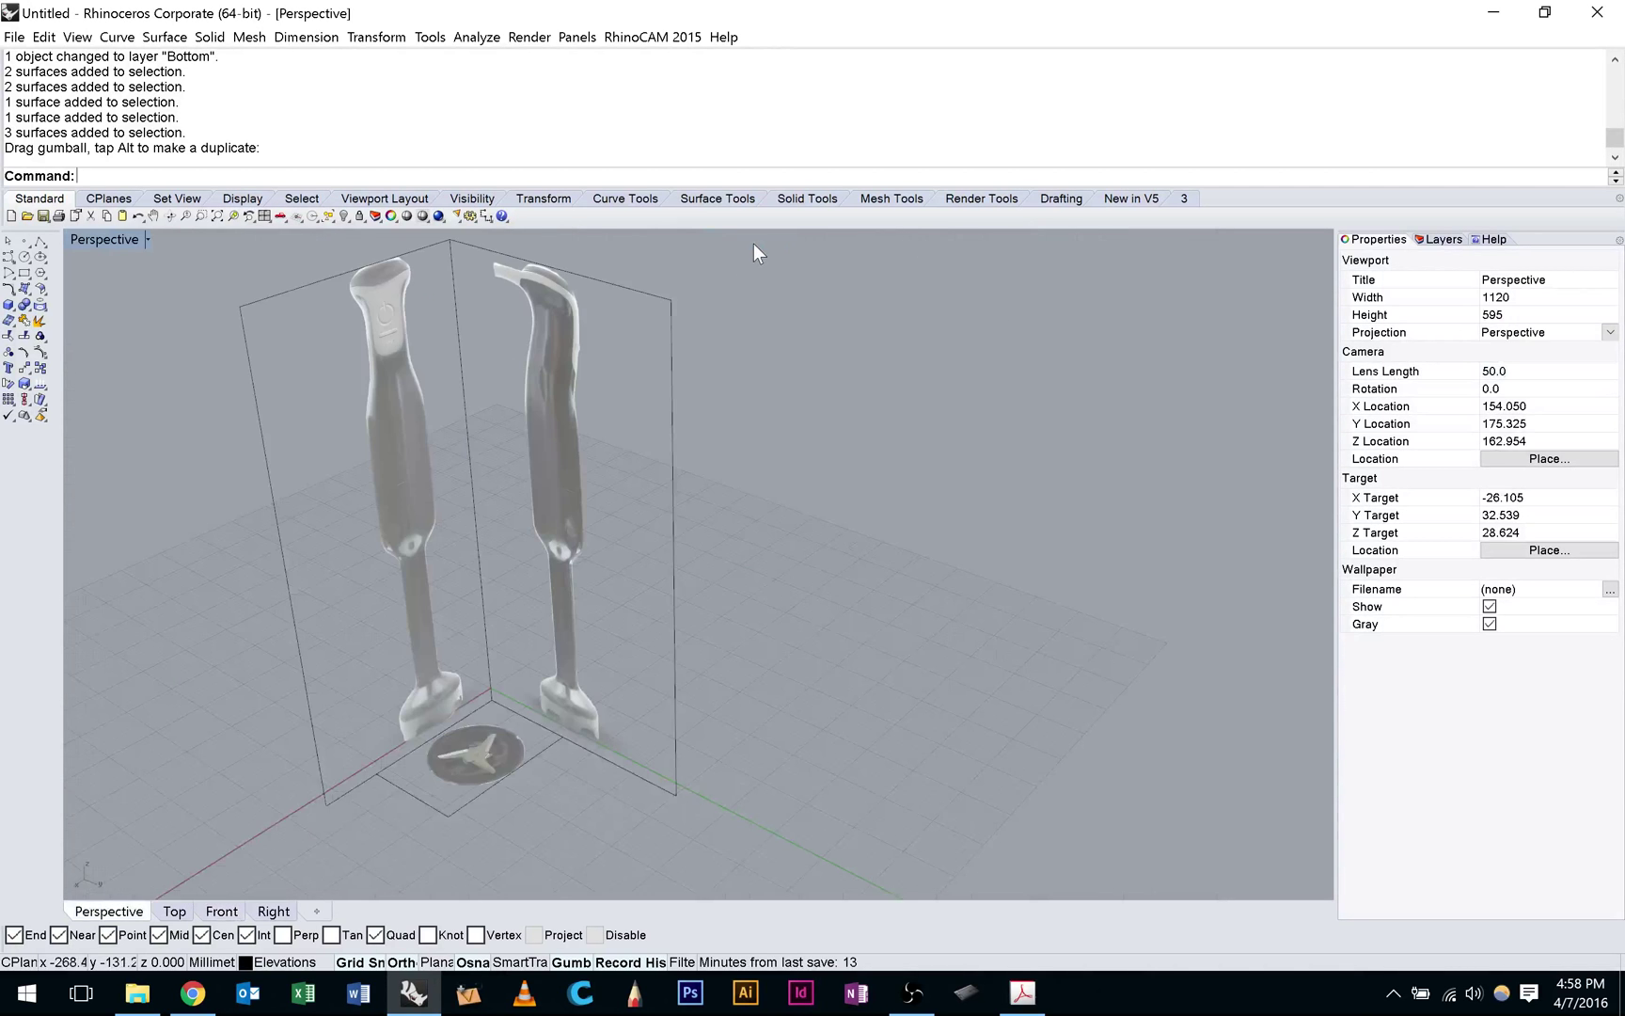
pyautogui.scroll(-6, 665, 516)
pyautogui.moveTo(665, 517); pyautogui.dragTo(724, 508, button='right')
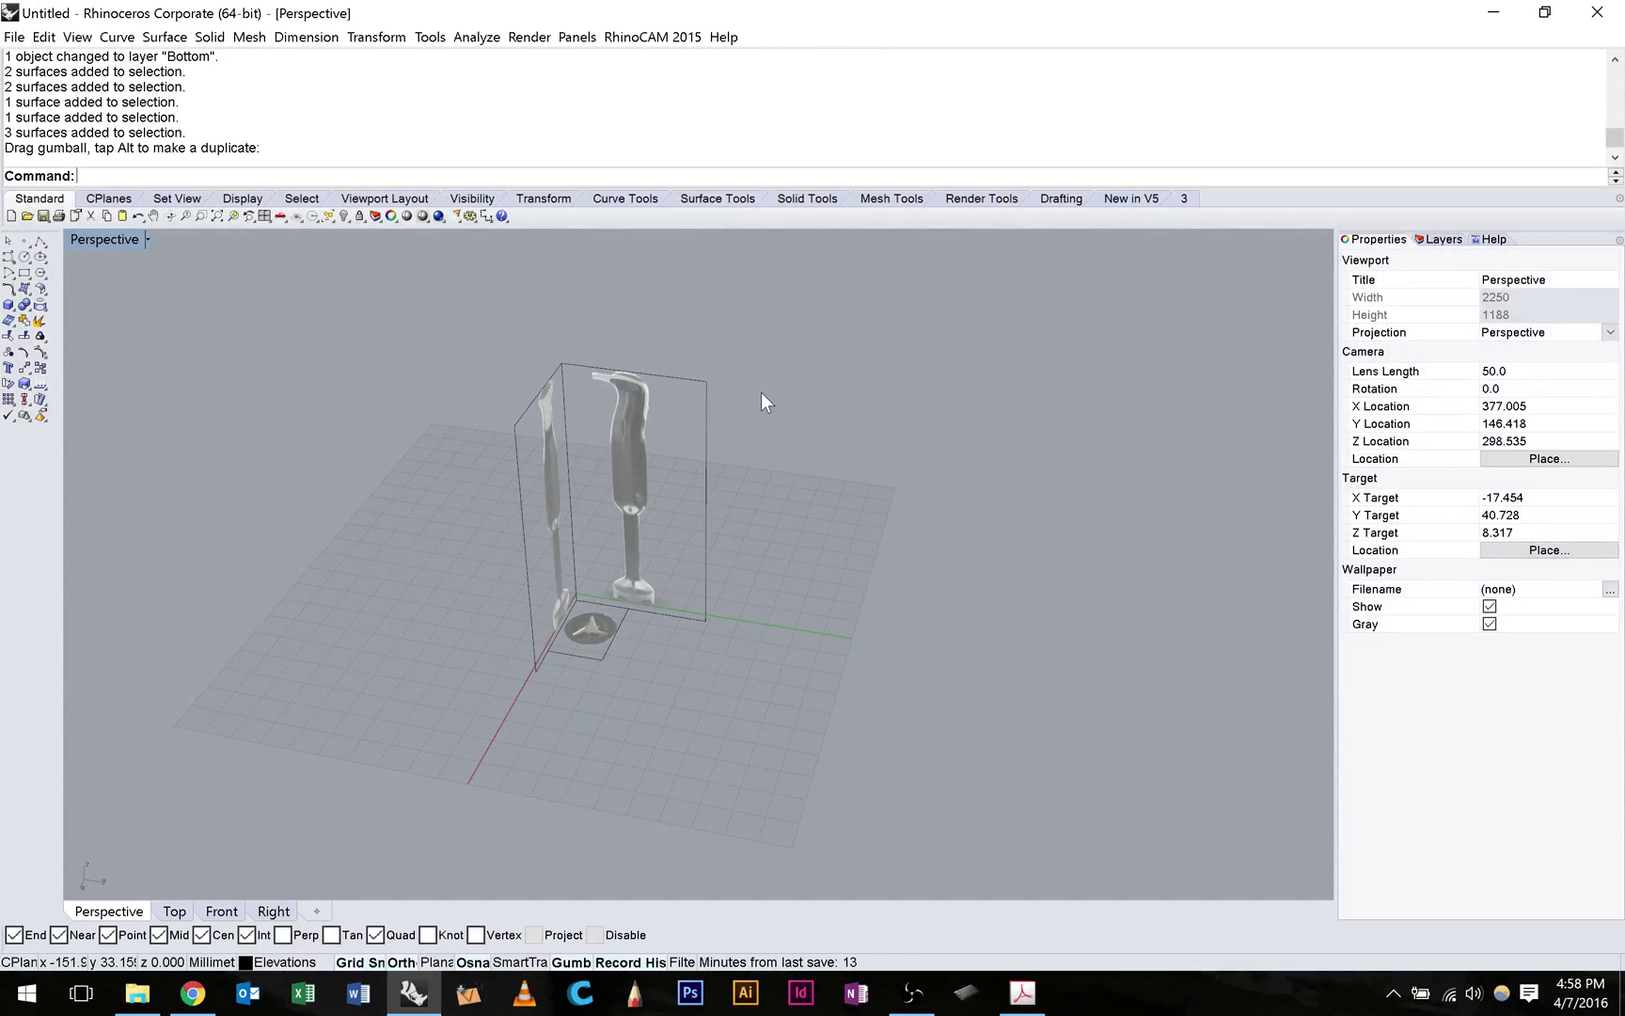
# Scale all three pictures from origin 0, using the blender's top in the Front view as reference and 410 as the new height.
pyautogui.write('Sc')
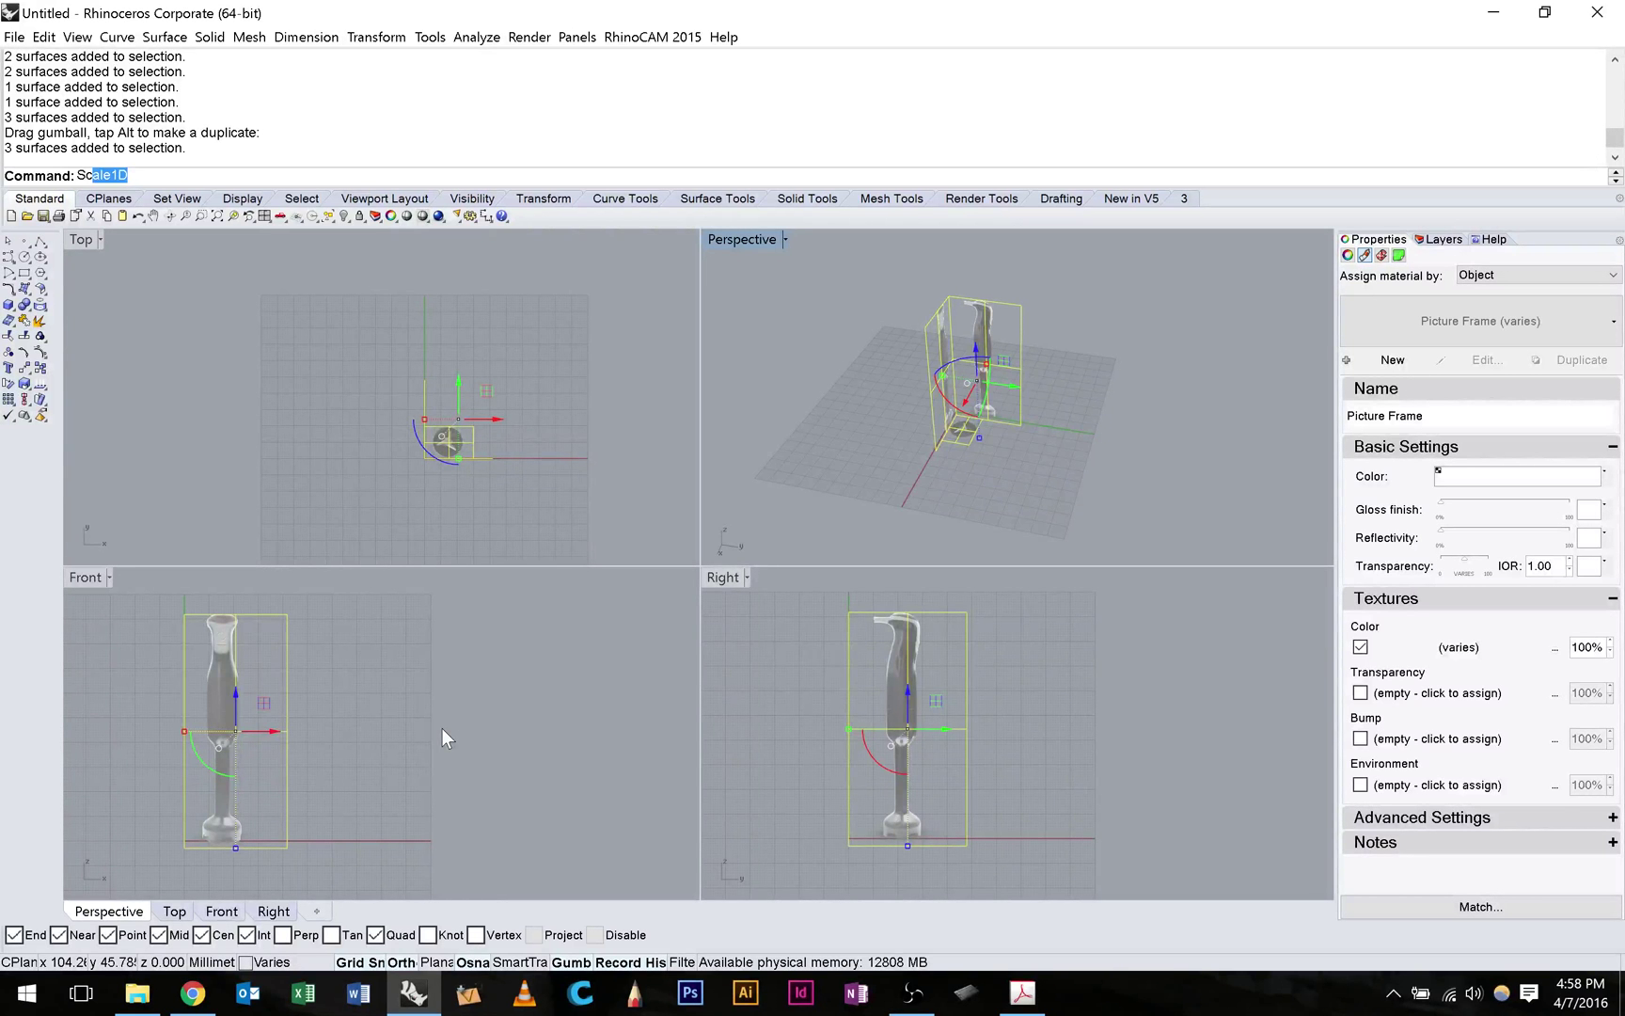
pyautogui.write('ale')
pyautogui.press('Return')
pyautogui.write('0')
pyautogui.press('Return')
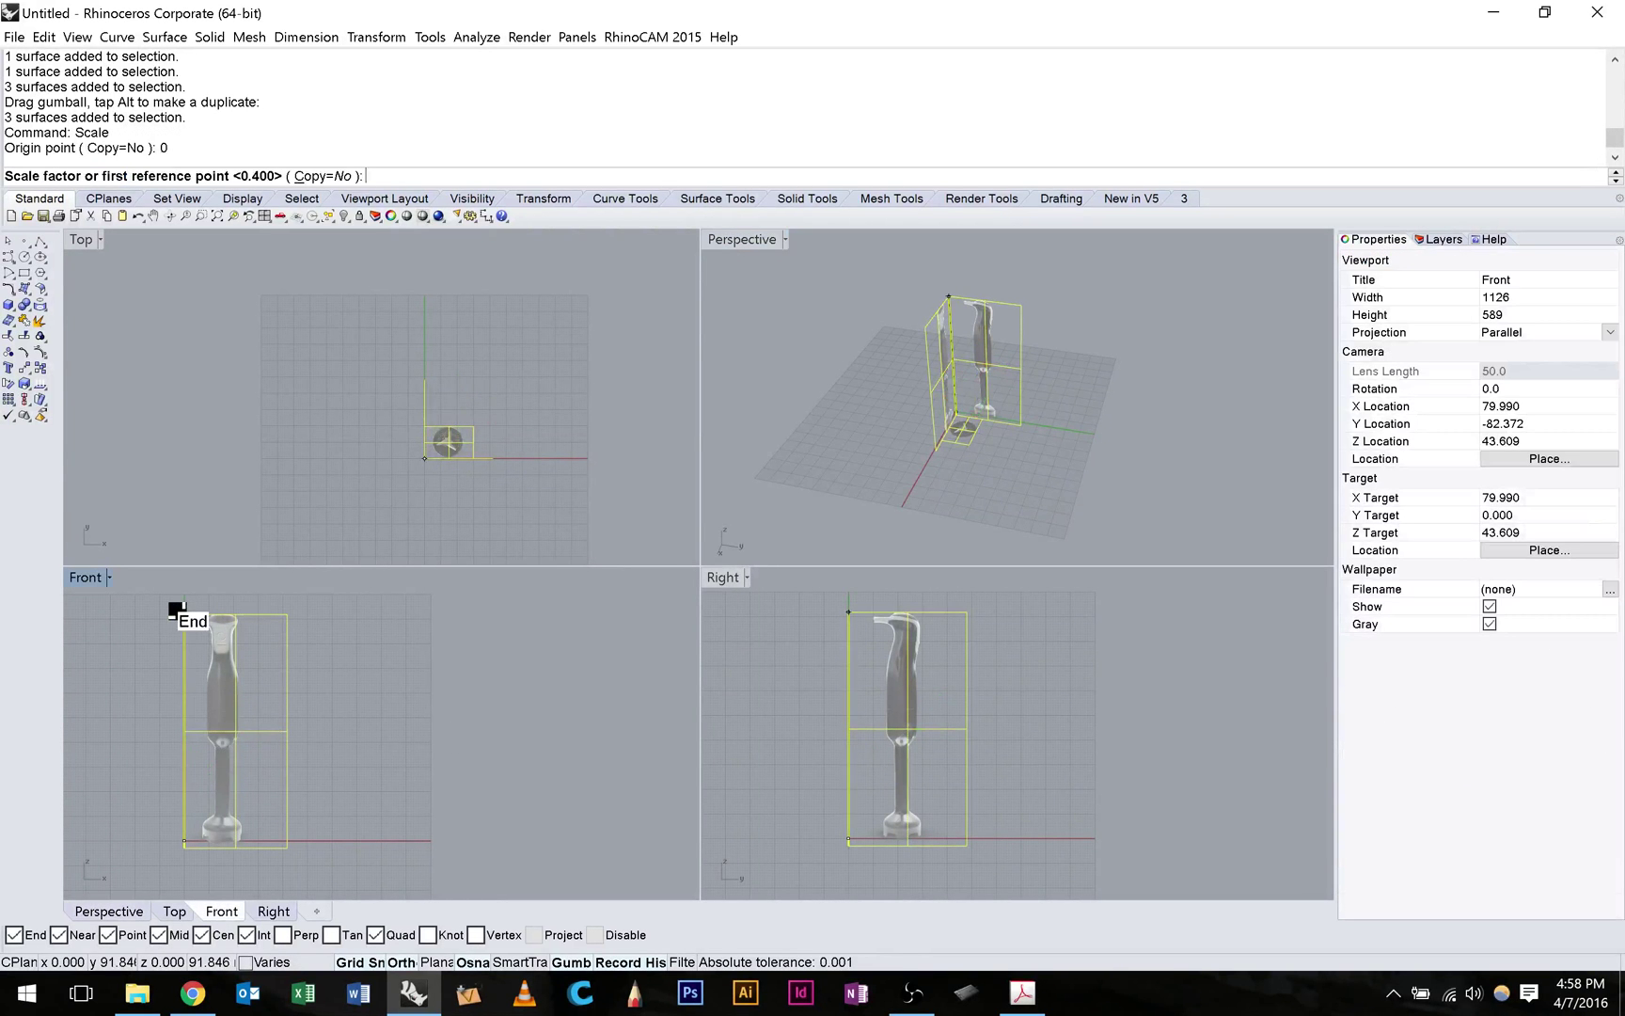
pyautogui.scroll(5, 183, 613)
pyautogui.doubleClick(87, 579)
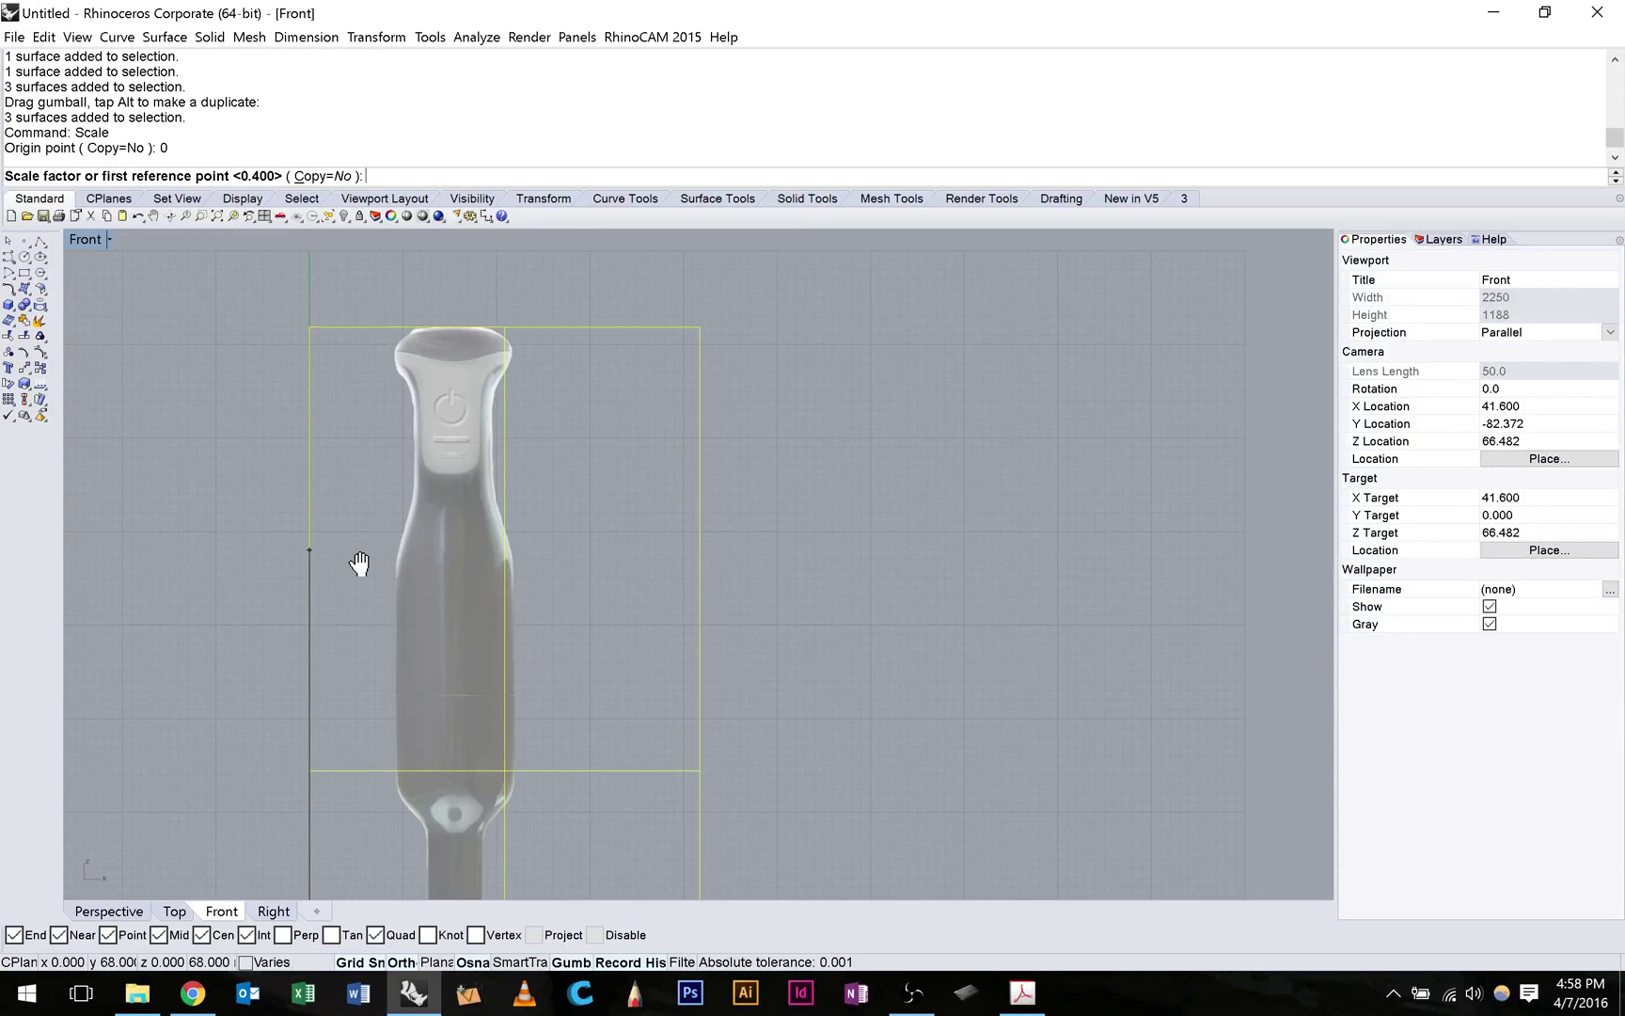
pyautogui.moveTo(360, 563); pyautogui.dragTo(564, 581, button='right')
pyautogui.click(542, 355)
pyautogui.scroll(-12, 352, 356)
pyautogui.moveTo(348, 355); pyautogui.dragTo(433, 507, button='right')
pyautogui.write('410')
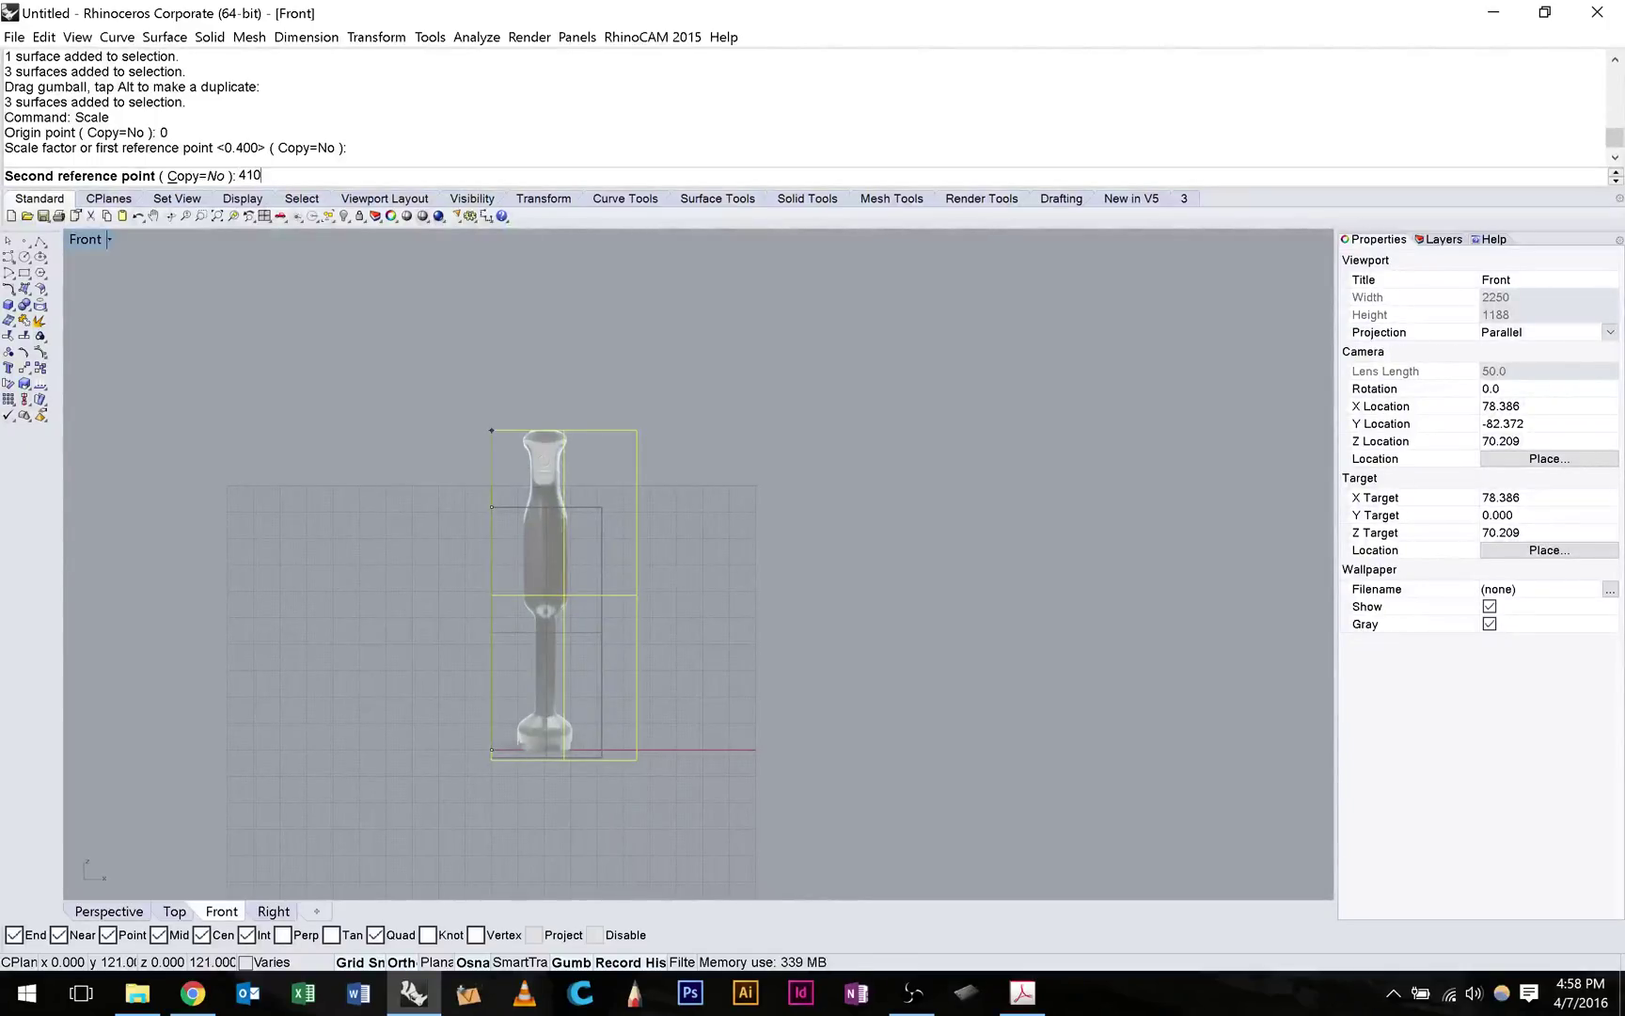
pyautogui.press('Return')
# Measure the vertical distance from the bottom of the blender's handle to its base with a dimension.
pyautogui.scroll(-10, 405, 431)
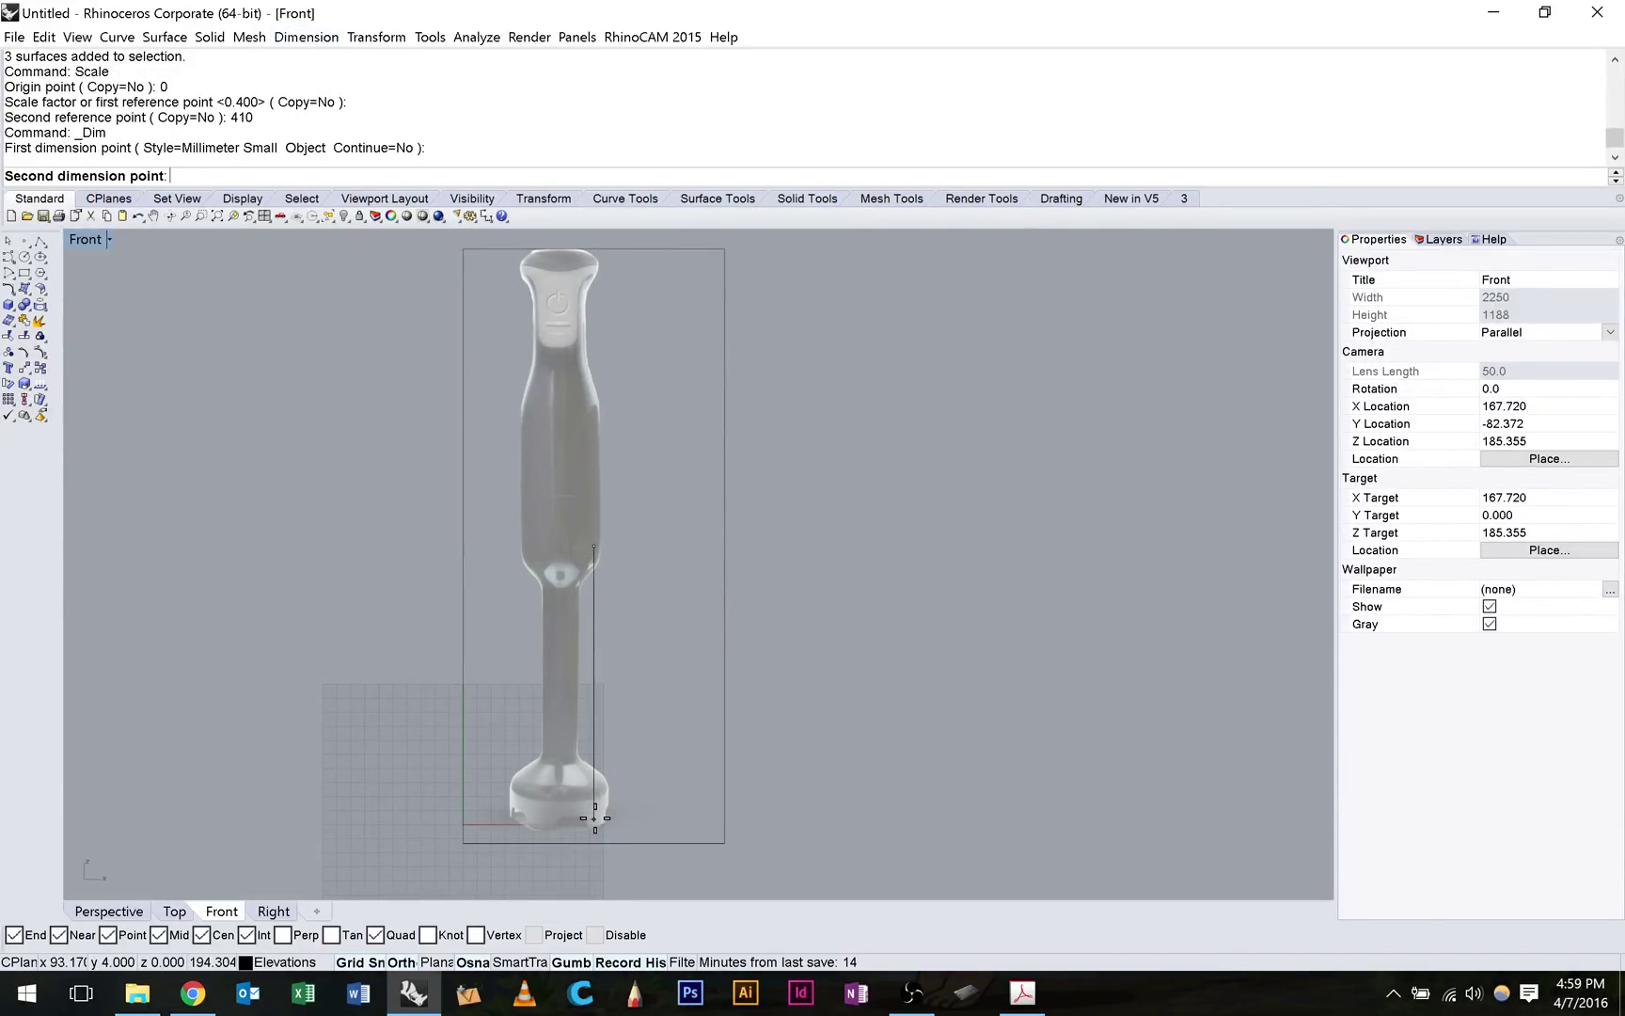
pyautogui.click(594, 817)
pyautogui.scroll(4, 438, 585)
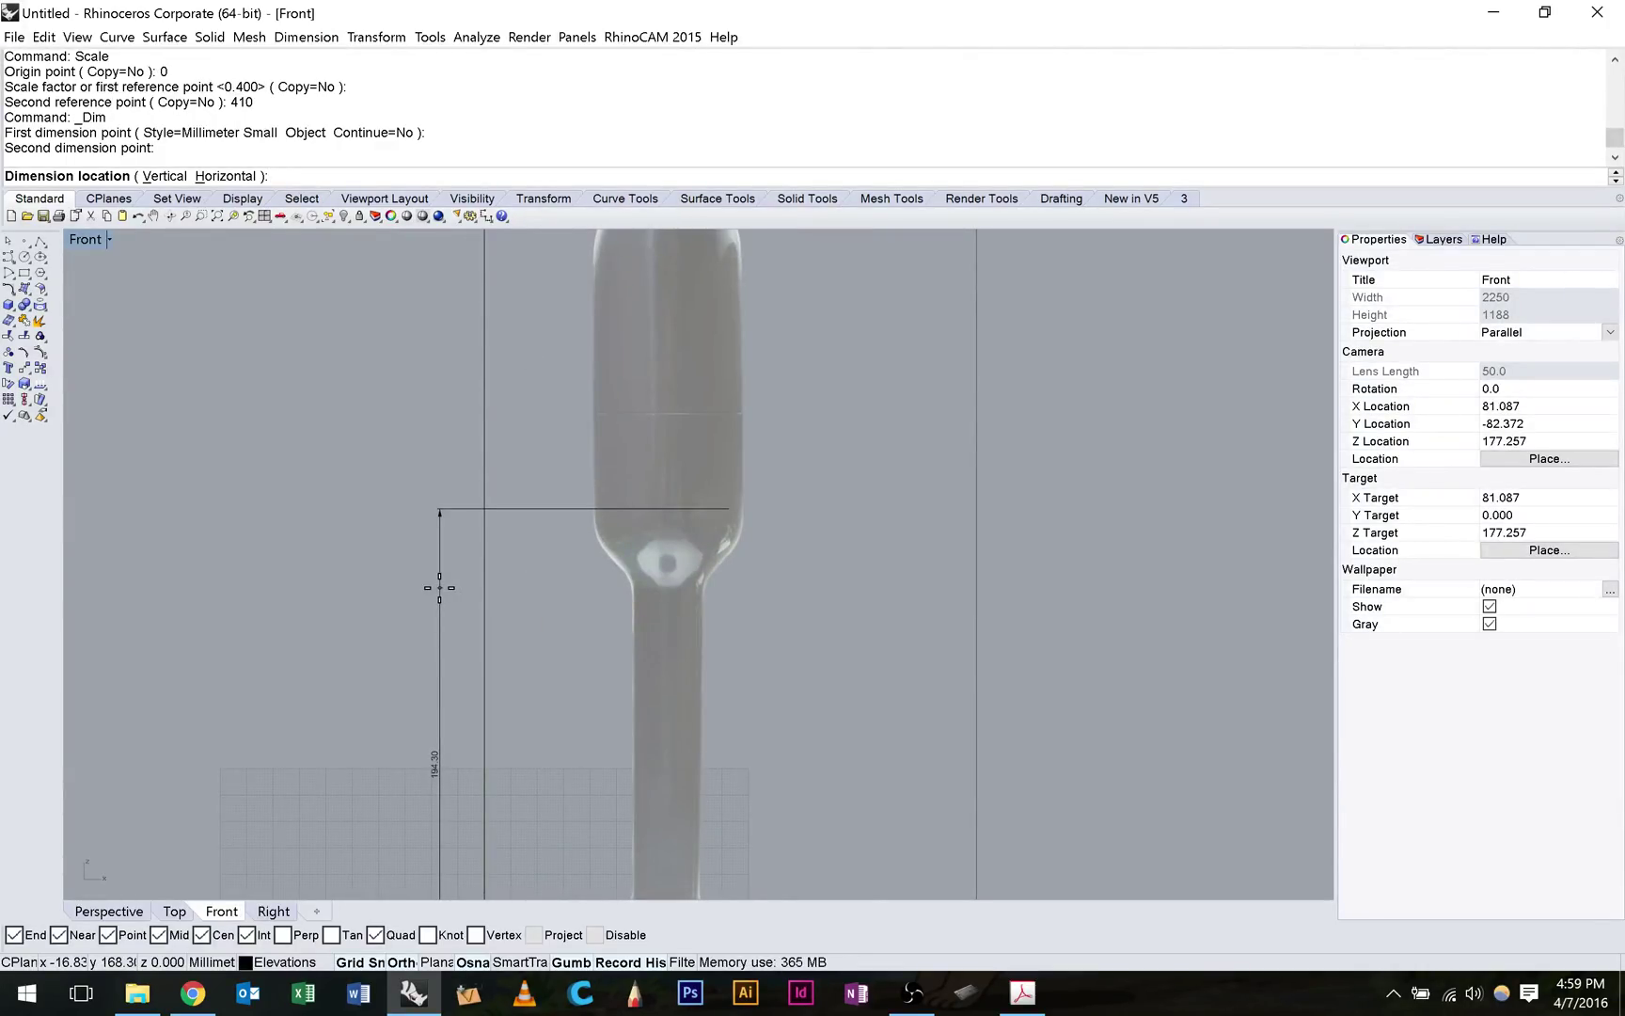
pyautogui.click(439, 587)
pyautogui.scroll(-3, 439, 587)
# Measure the height from the front picture's upper corner to the origin with a dimension.
pyautogui.press('Return')
pyautogui.click(455, 312)
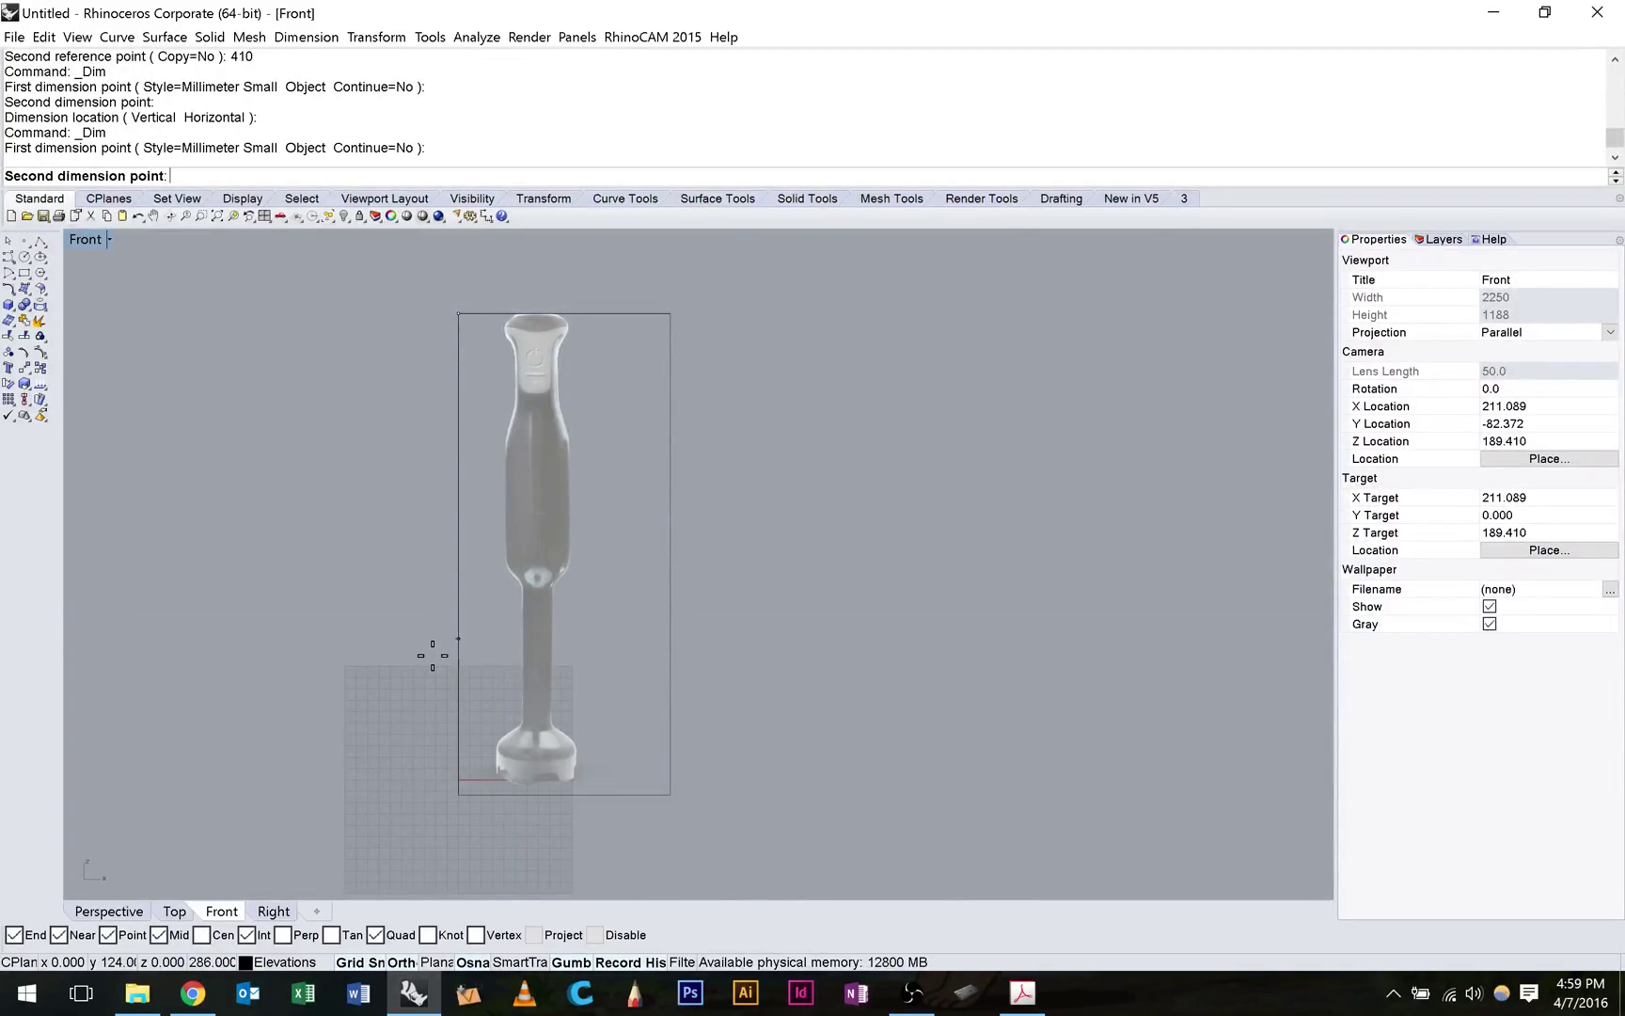
pyautogui.scroll(5, 447, 565)
pyautogui.write('0')
pyautogui.press('Return')
pyautogui.press('Escape')
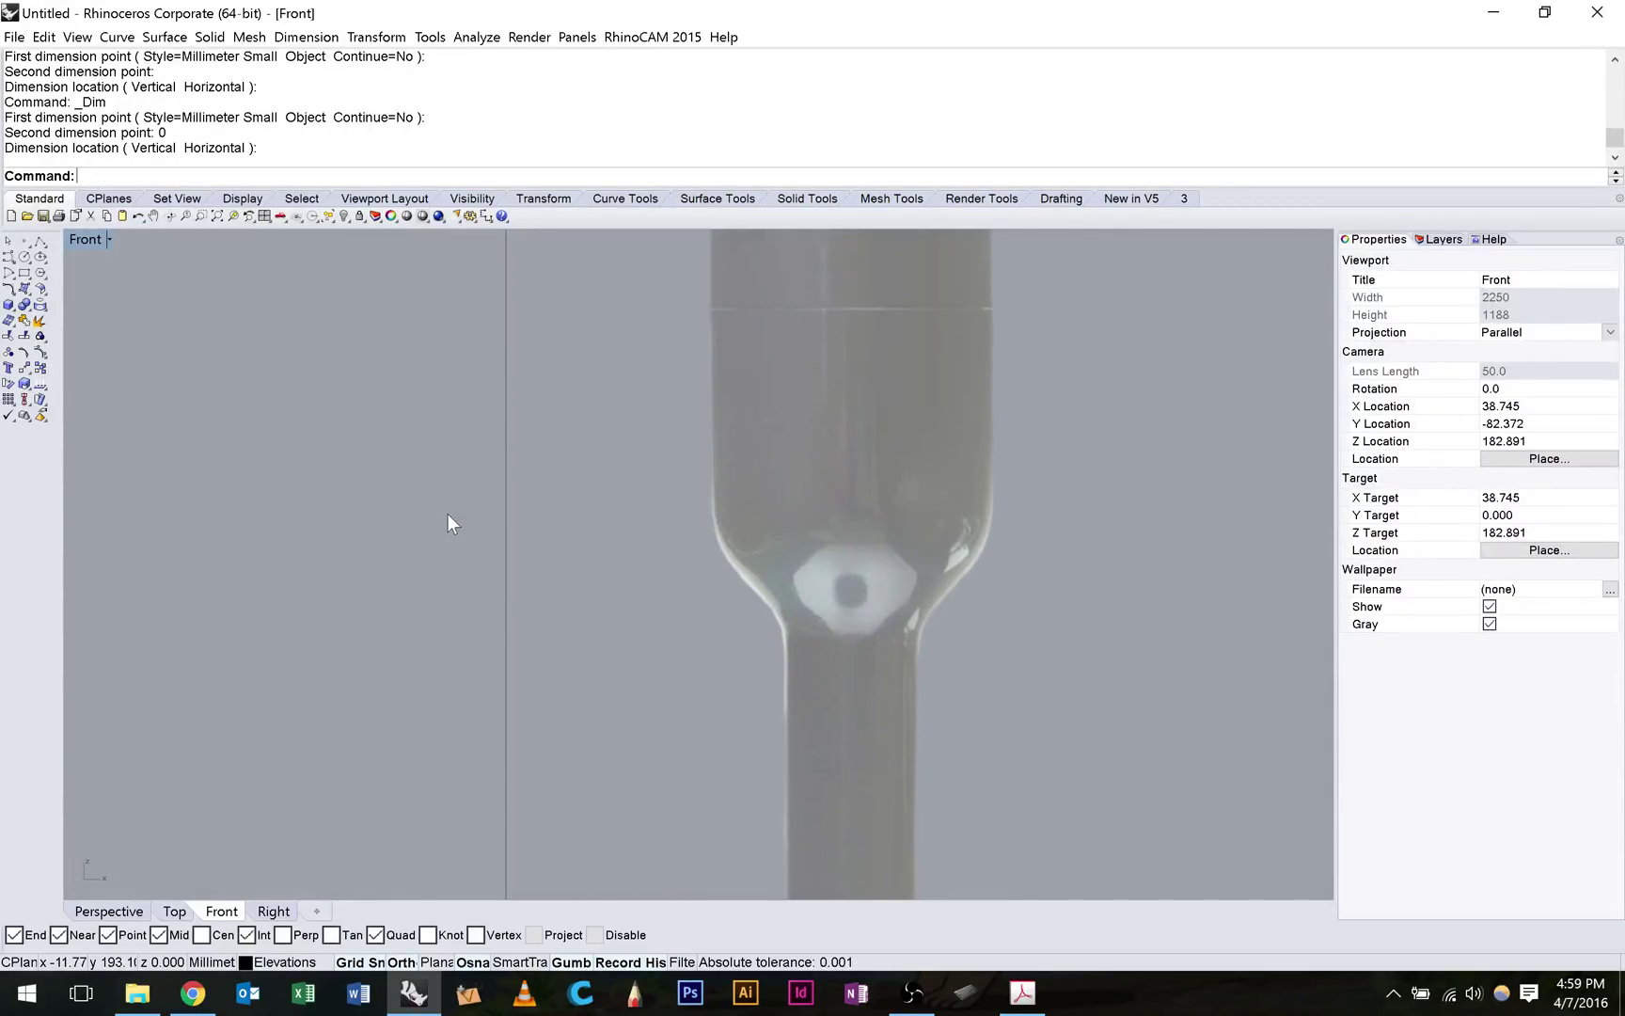
# Move the front picture sideways in the Front view so the blender's centreline lies on the origin's vertical axis.
pyautogui.scroll(-15, 449, 514)
pyautogui.doubleClick(89, 239)
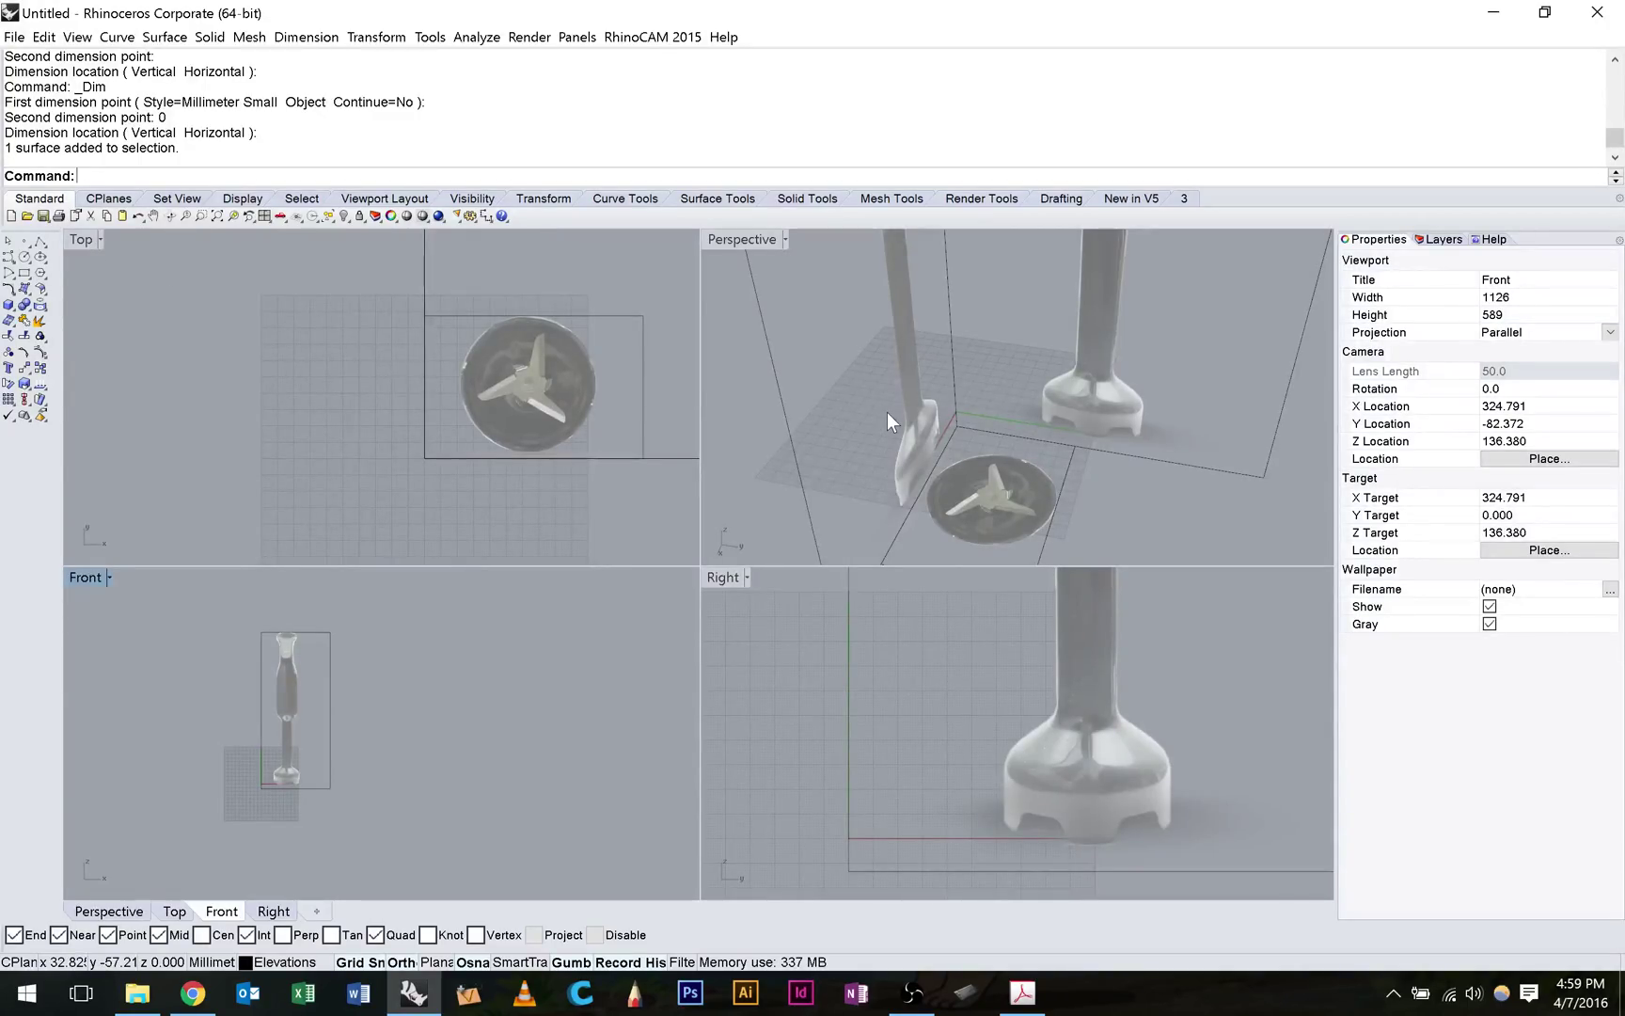
pyautogui.moveTo(888, 420); pyautogui.dragTo(845, 473, button='right')
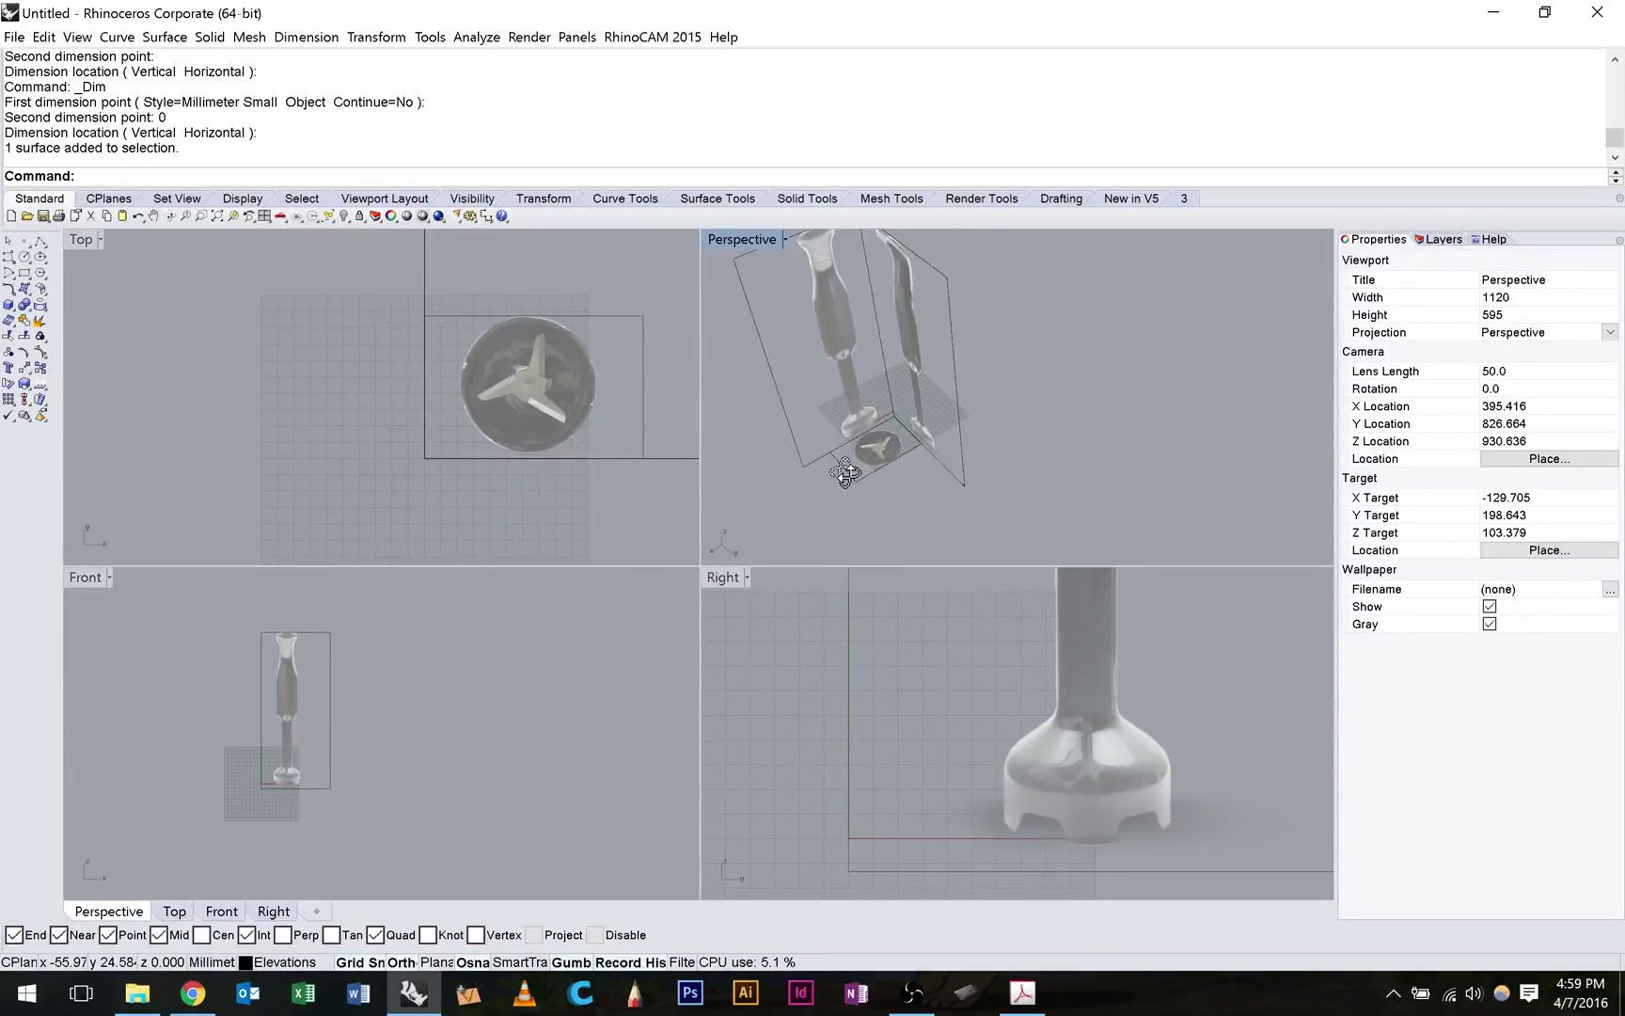
pyautogui.hotkey('ctrl', 'F2')
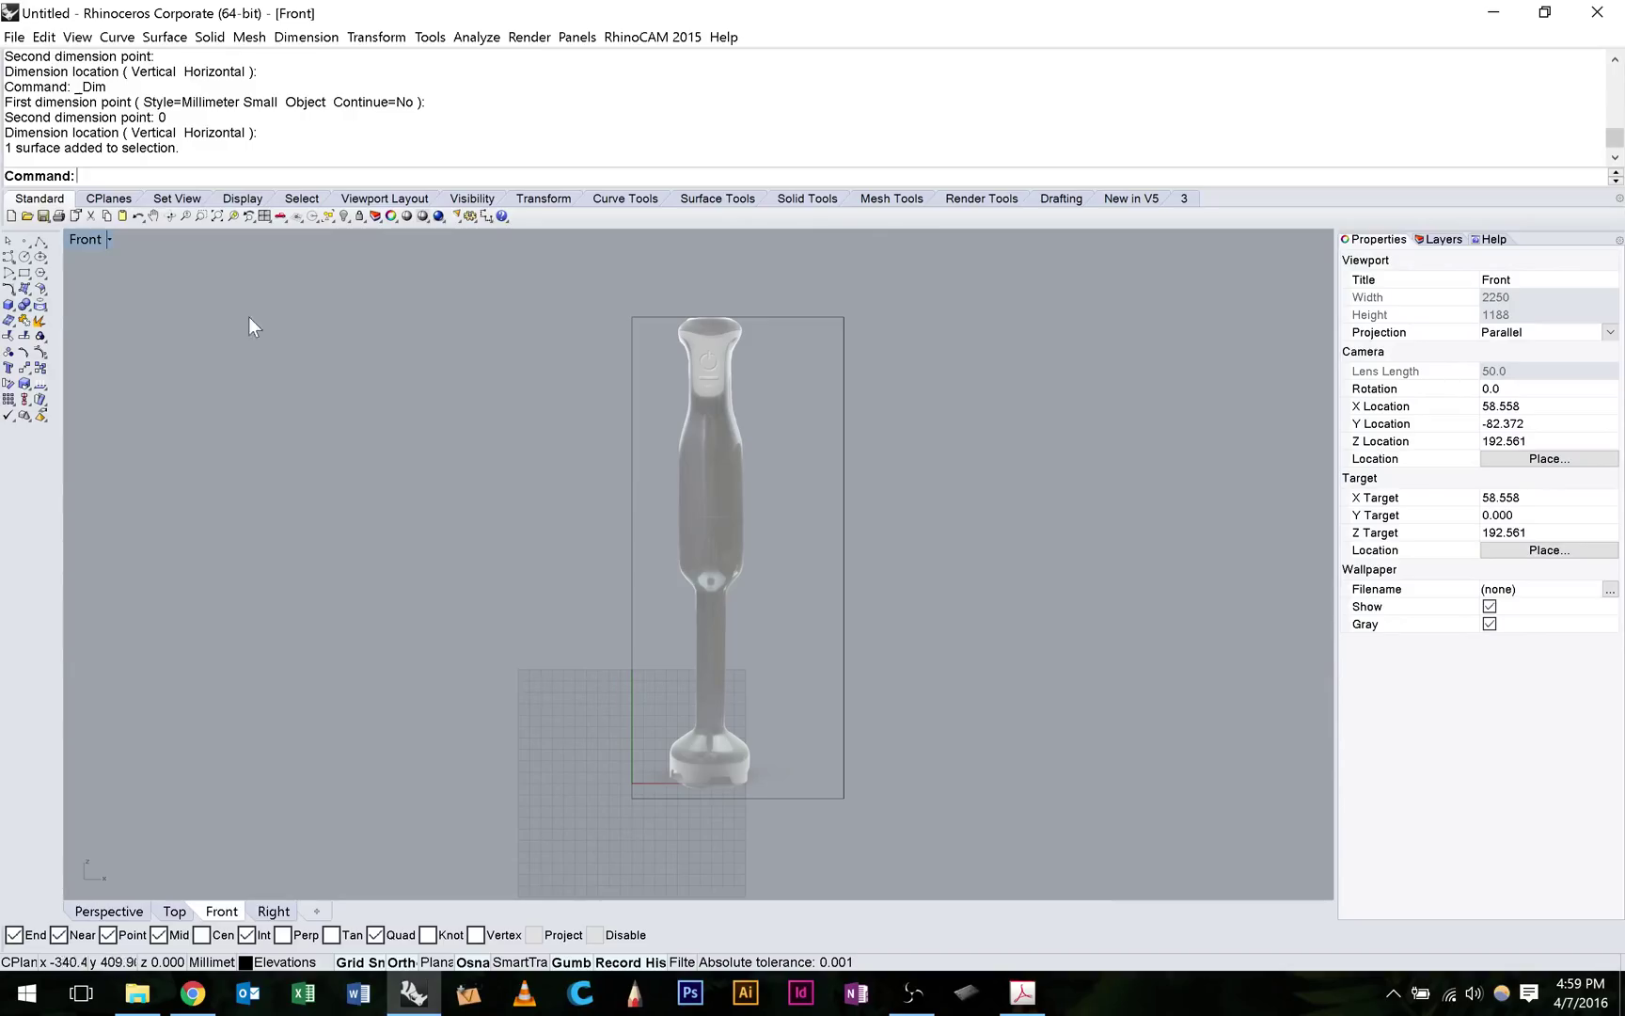
pyautogui.doubleClick(84, 240)
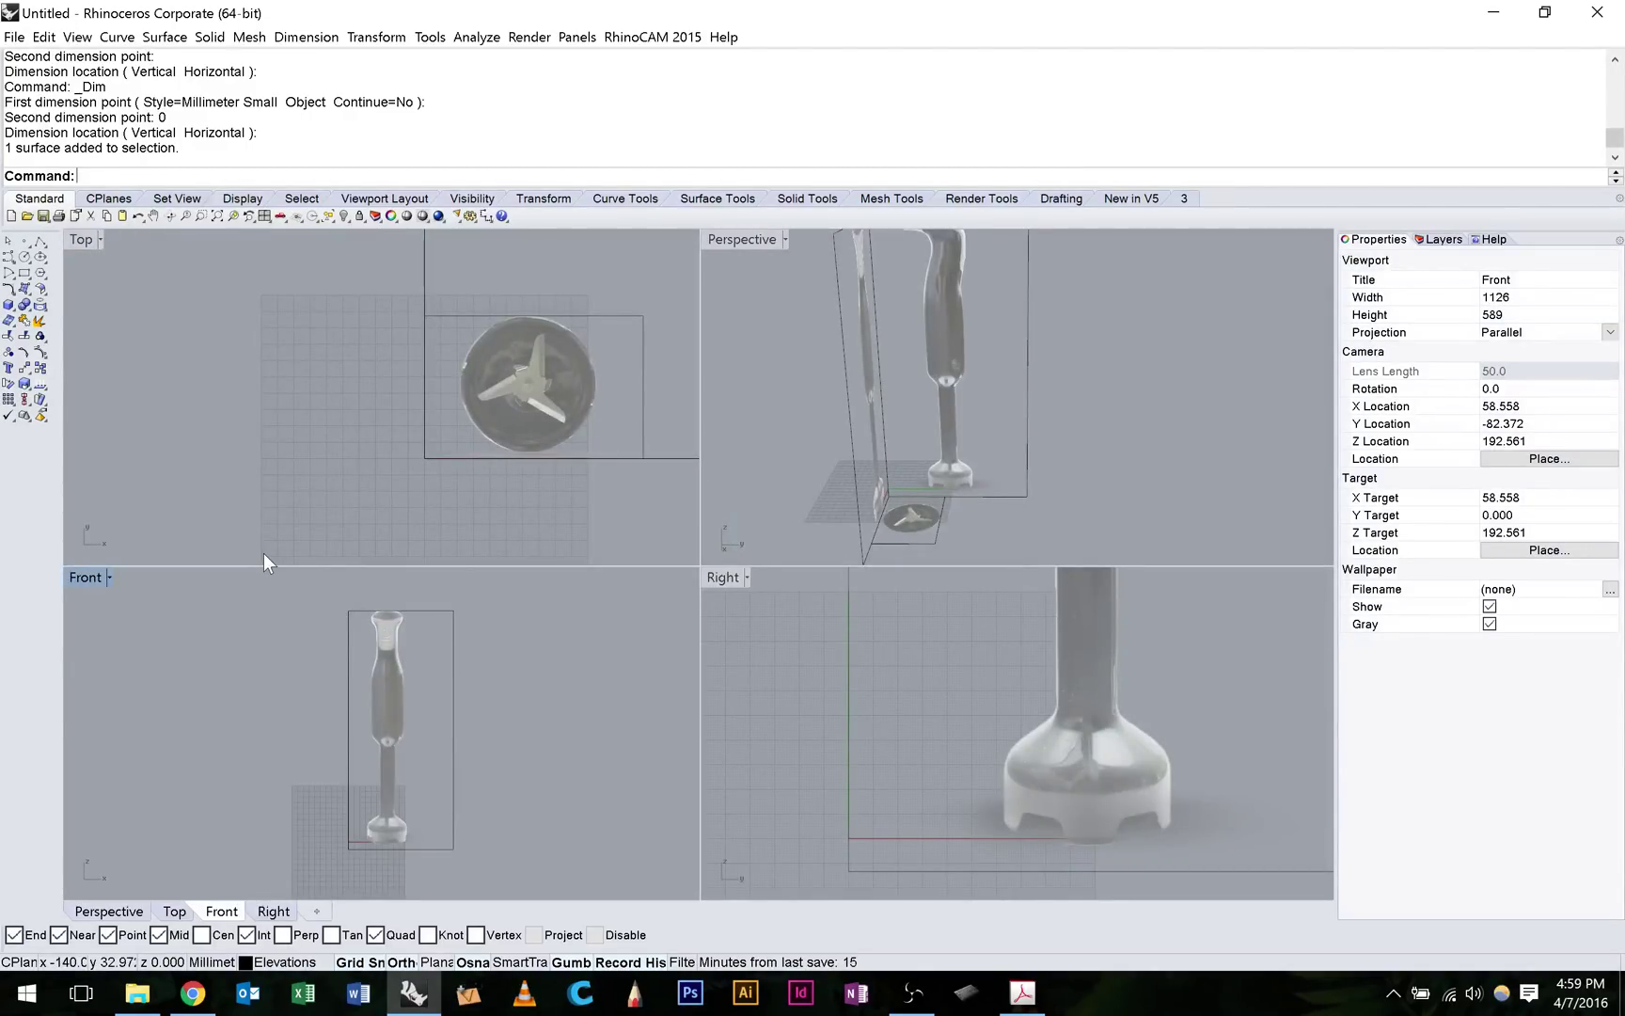
pyautogui.scroll(-3, 263, 556)
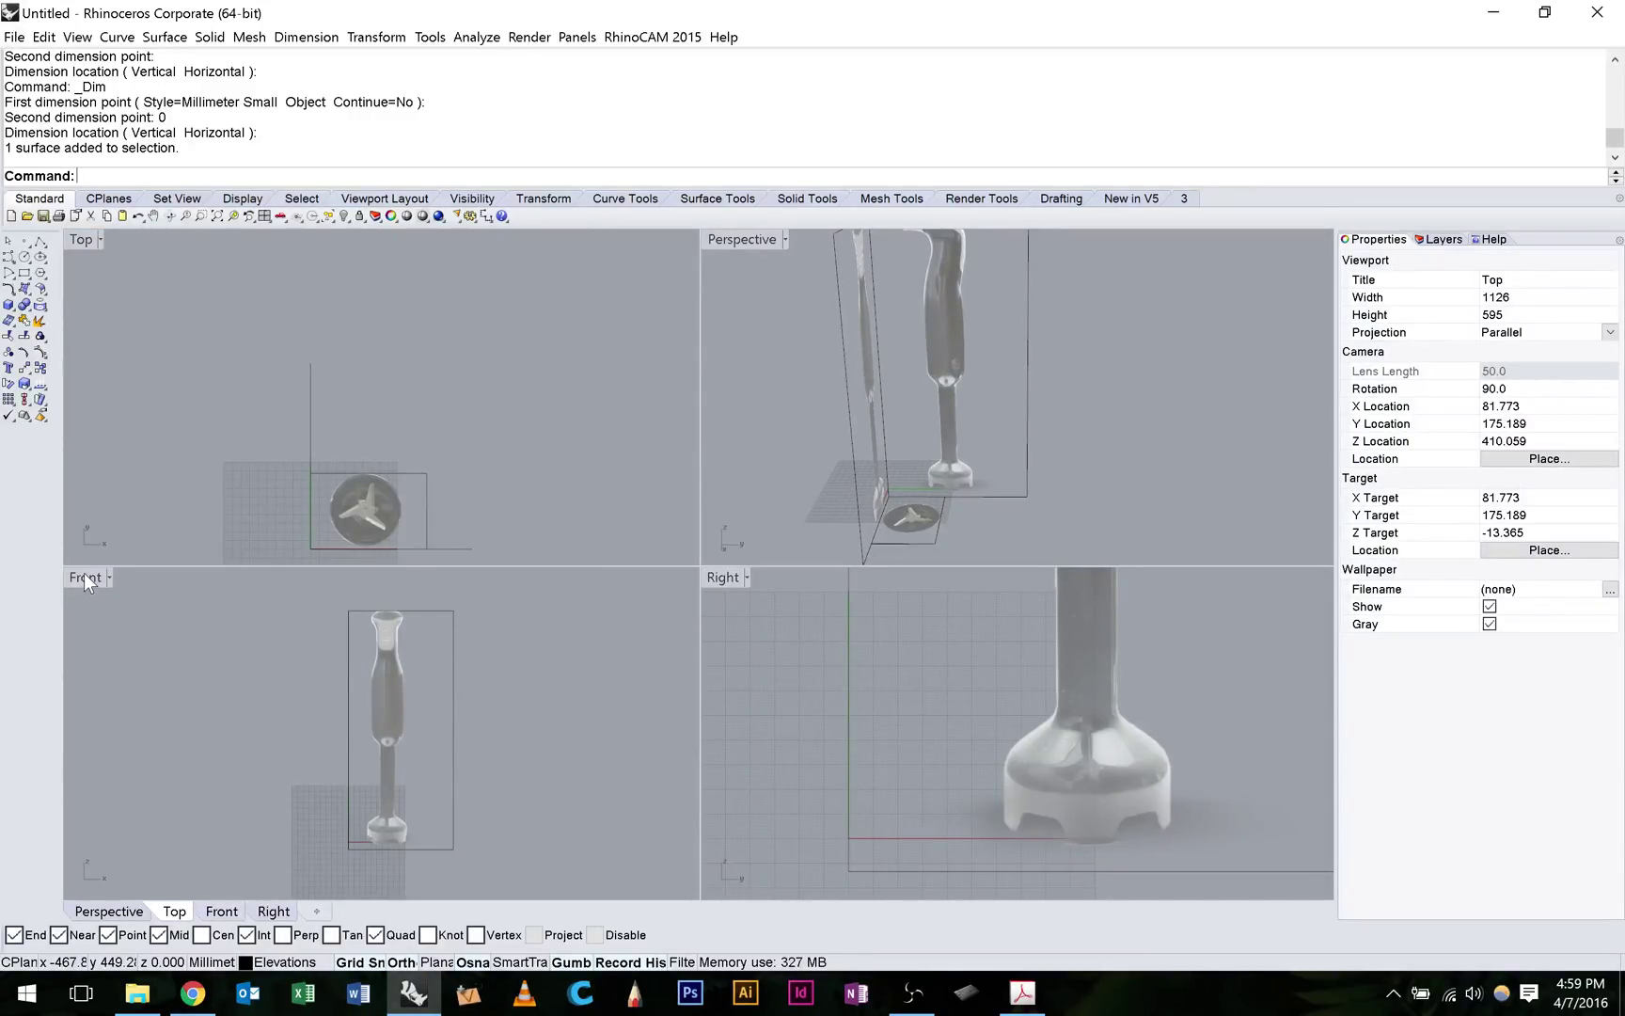
pyautogui.doubleClick(85, 575)
pyautogui.click(541, 485)
pyautogui.moveTo(628, 464); pyautogui.dragTo(549, 468)
pyautogui.scroll(2, 430, 677)
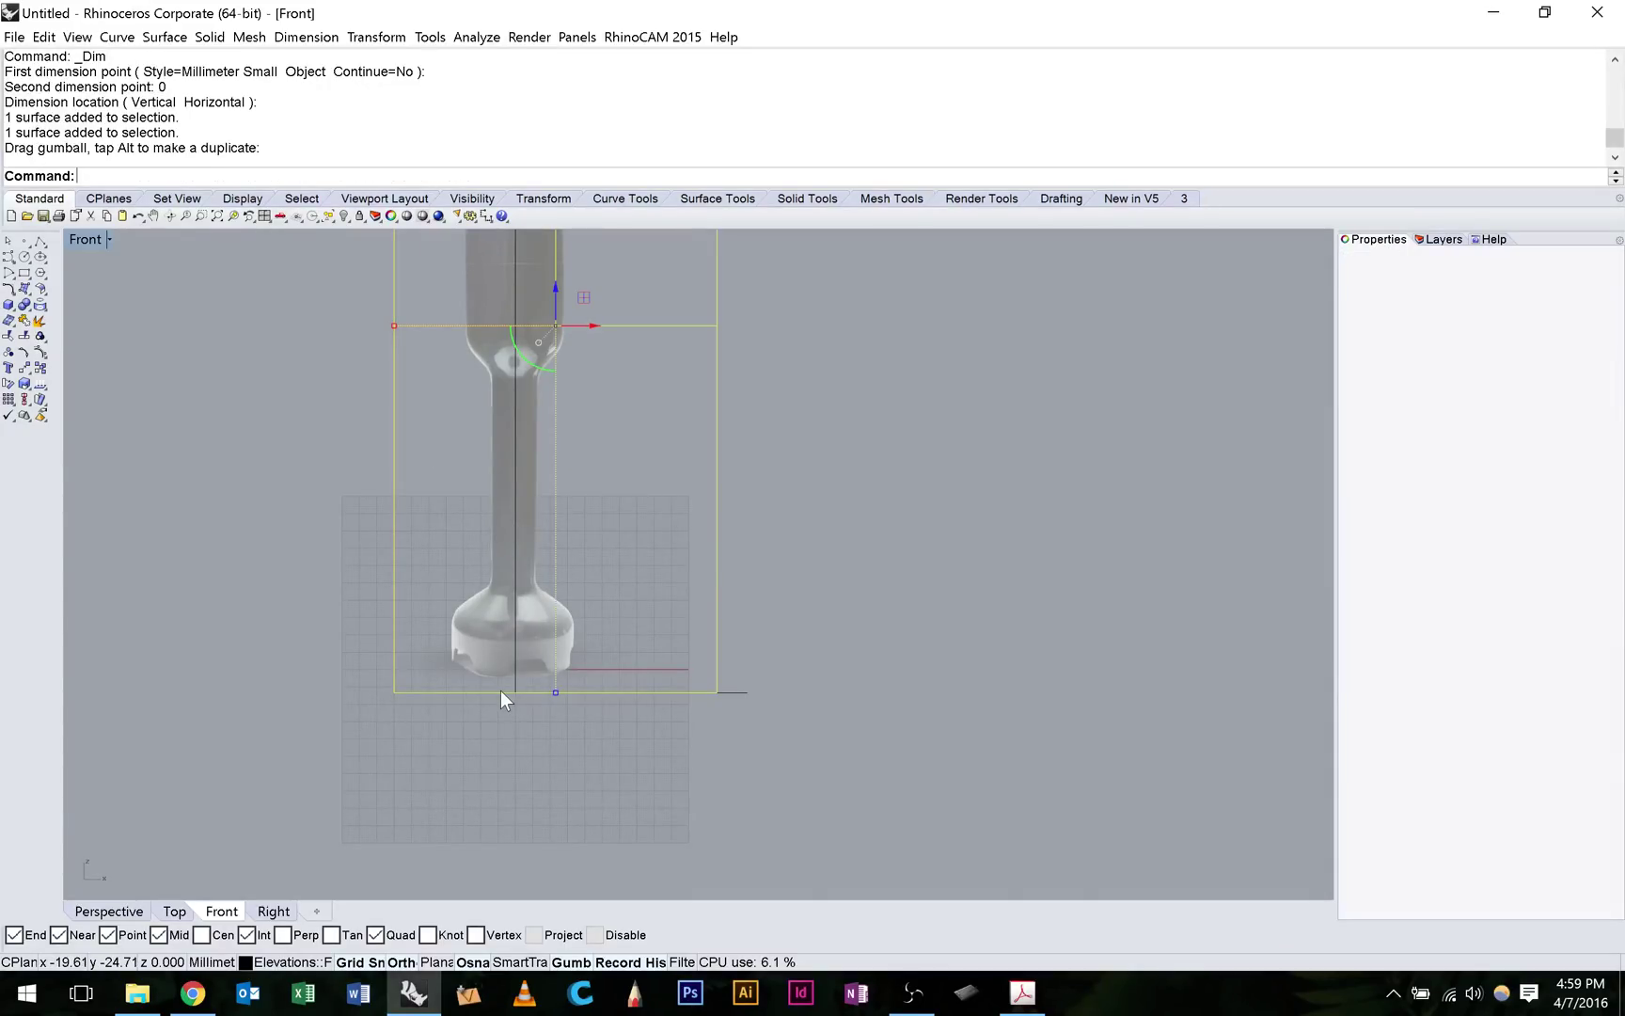
# Nudge the front picture sideways in the Front view to refine the shaft's alignment with the vertical centre axis.
pyautogui.scroll(-3, 501, 690)
pyautogui.scroll(11, 510, 413)
pyautogui.moveTo(646, 449); pyautogui.dragTo(645, 449)
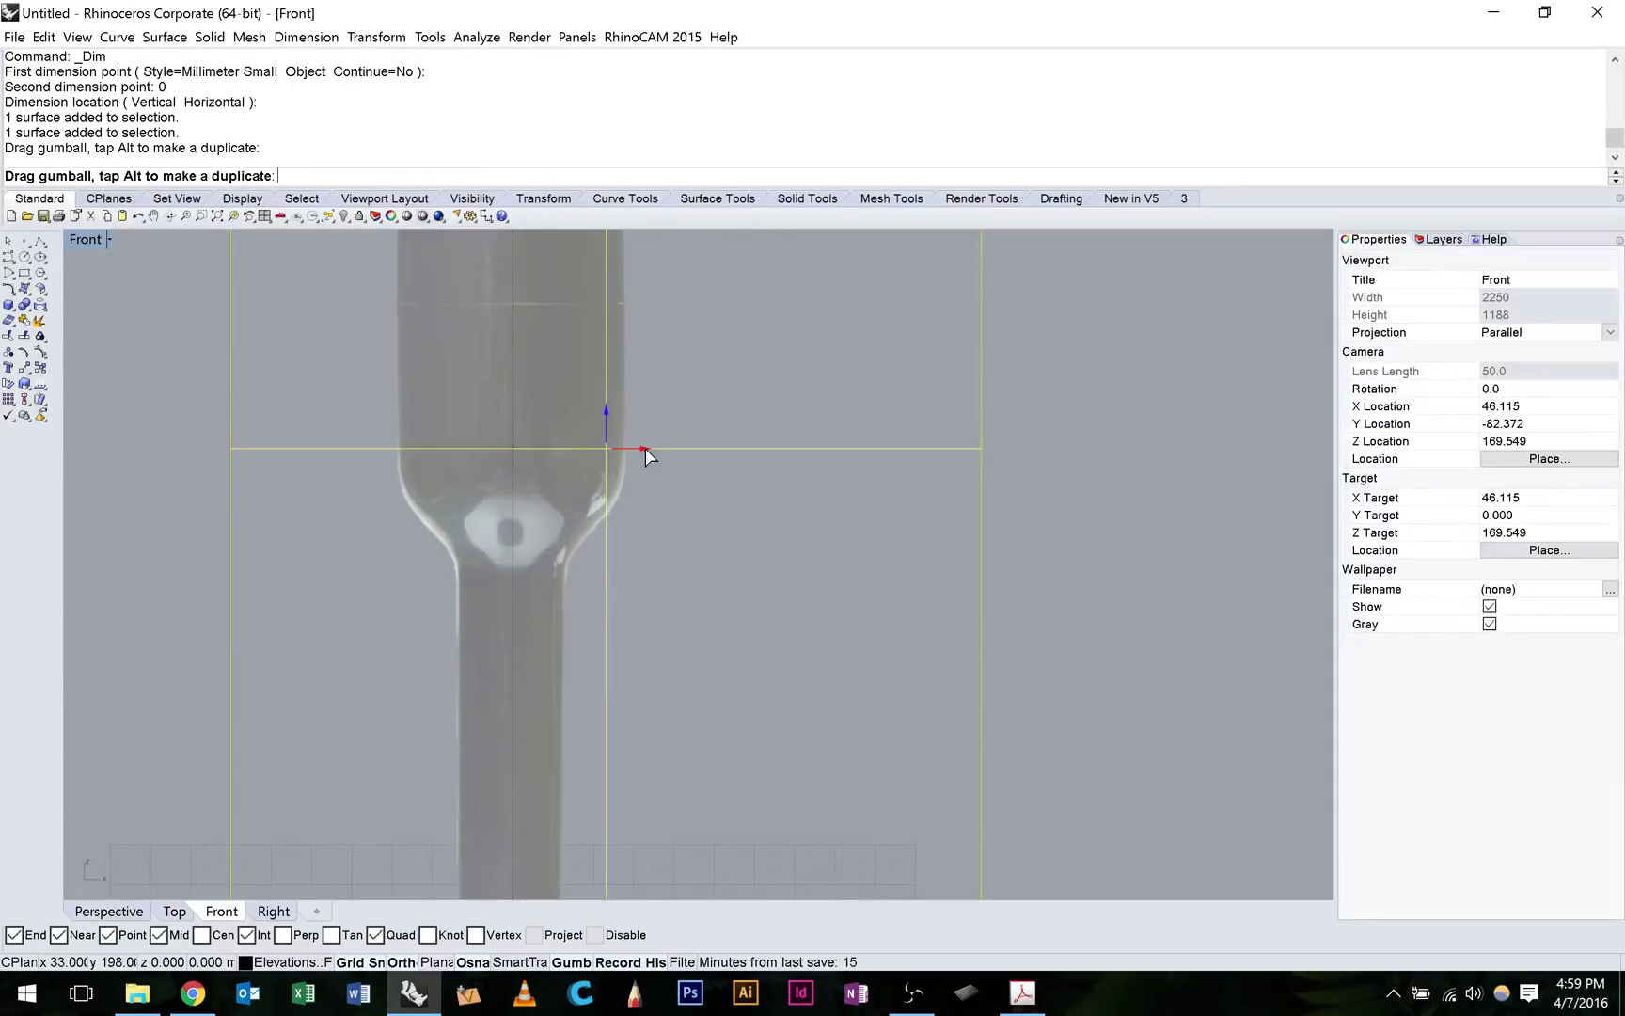
pyautogui.moveTo(645, 448); pyautogui.dragTo(647, 449)
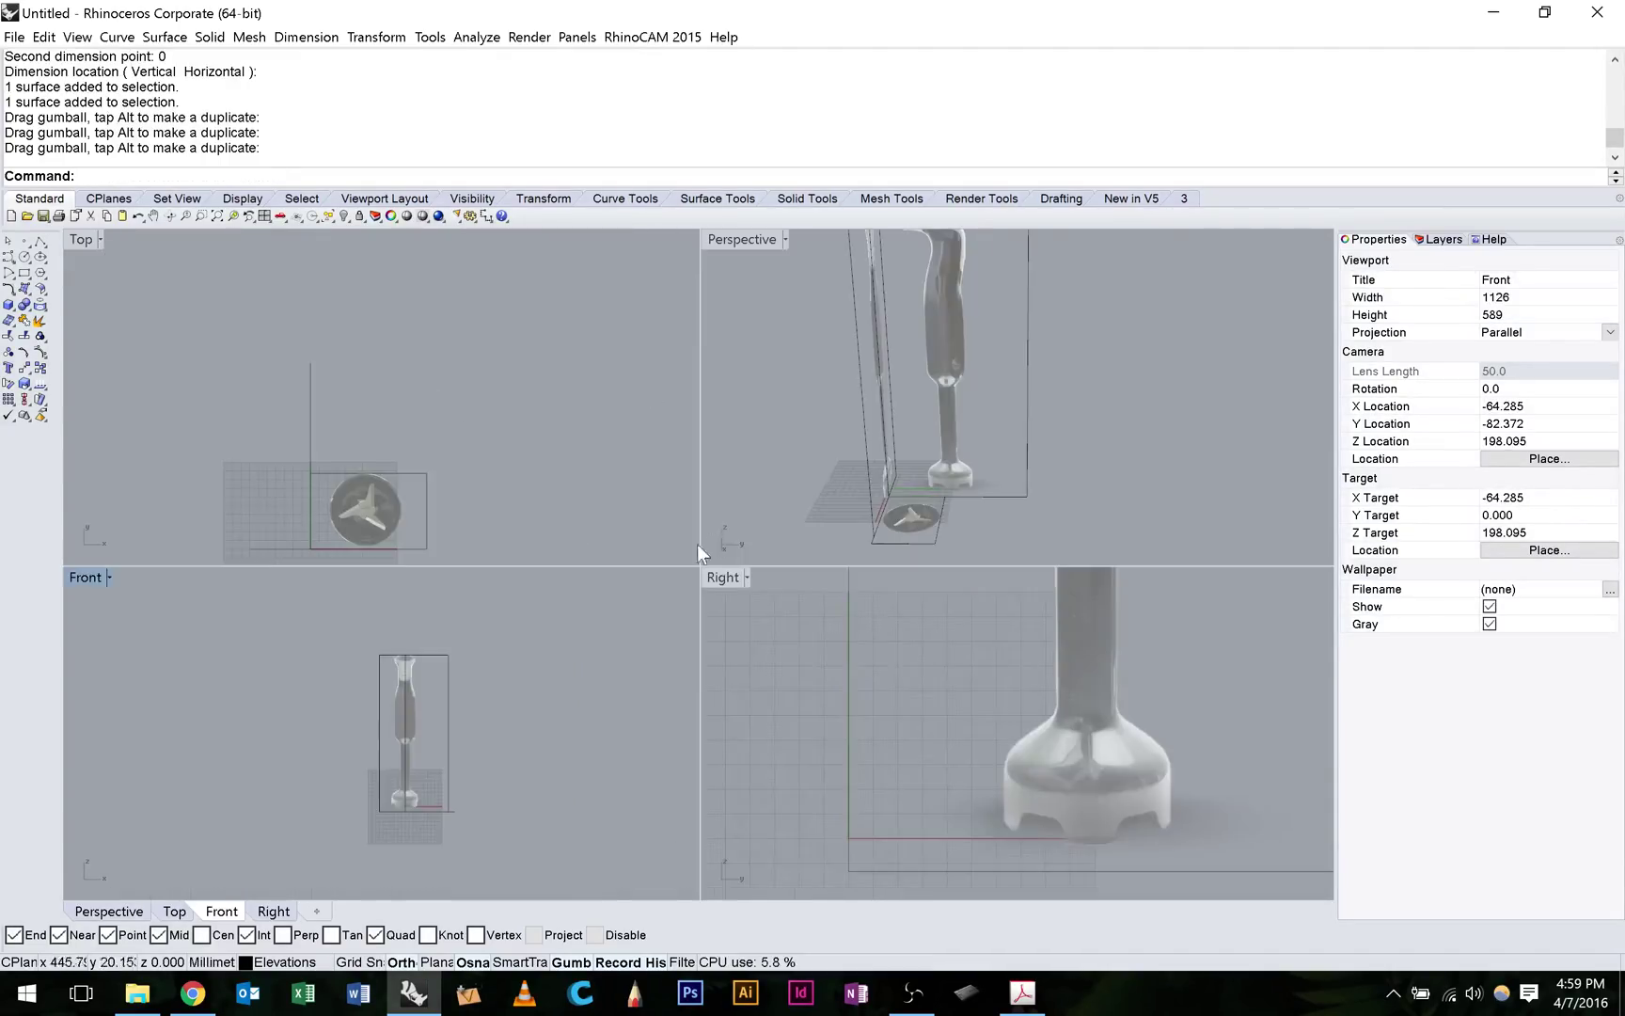
# Move the side picture sideways in the Right view so the blender's centreline lies on the origin's vertical axis.
pyautogui.doubleClick(715, 573)
pyautogui.scroll(-2, 687, 536)
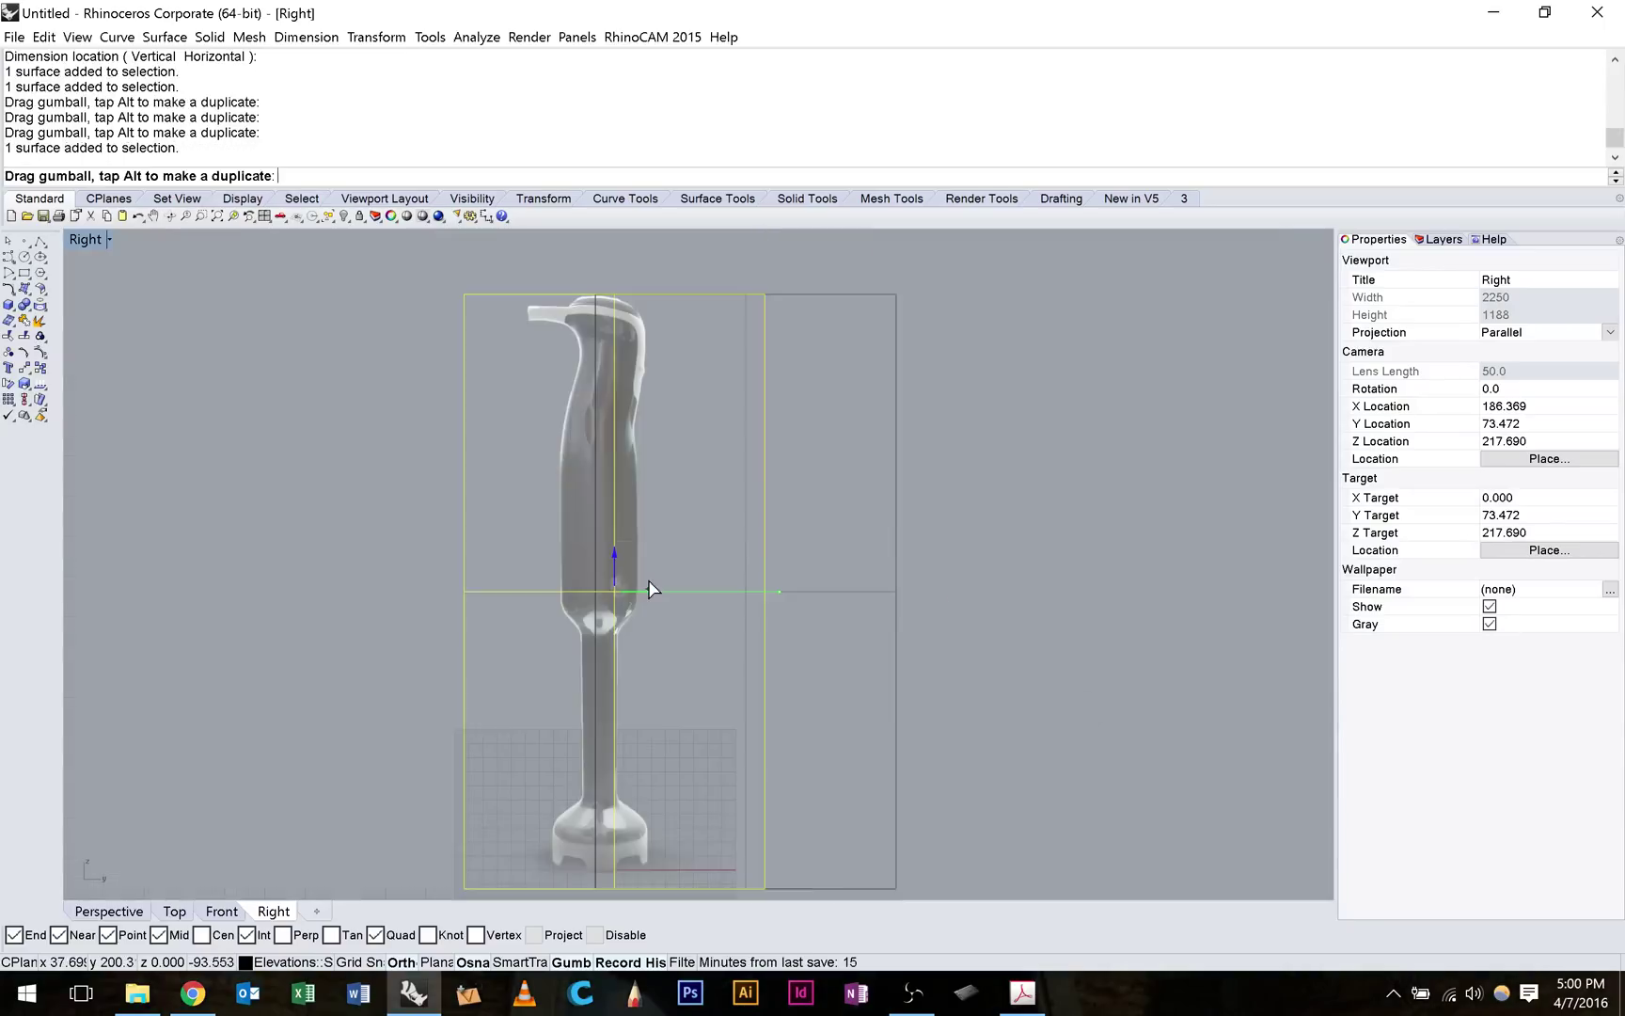
pyautogui.moveTo(649, 589); pyautogui.dragTo(648, 589)
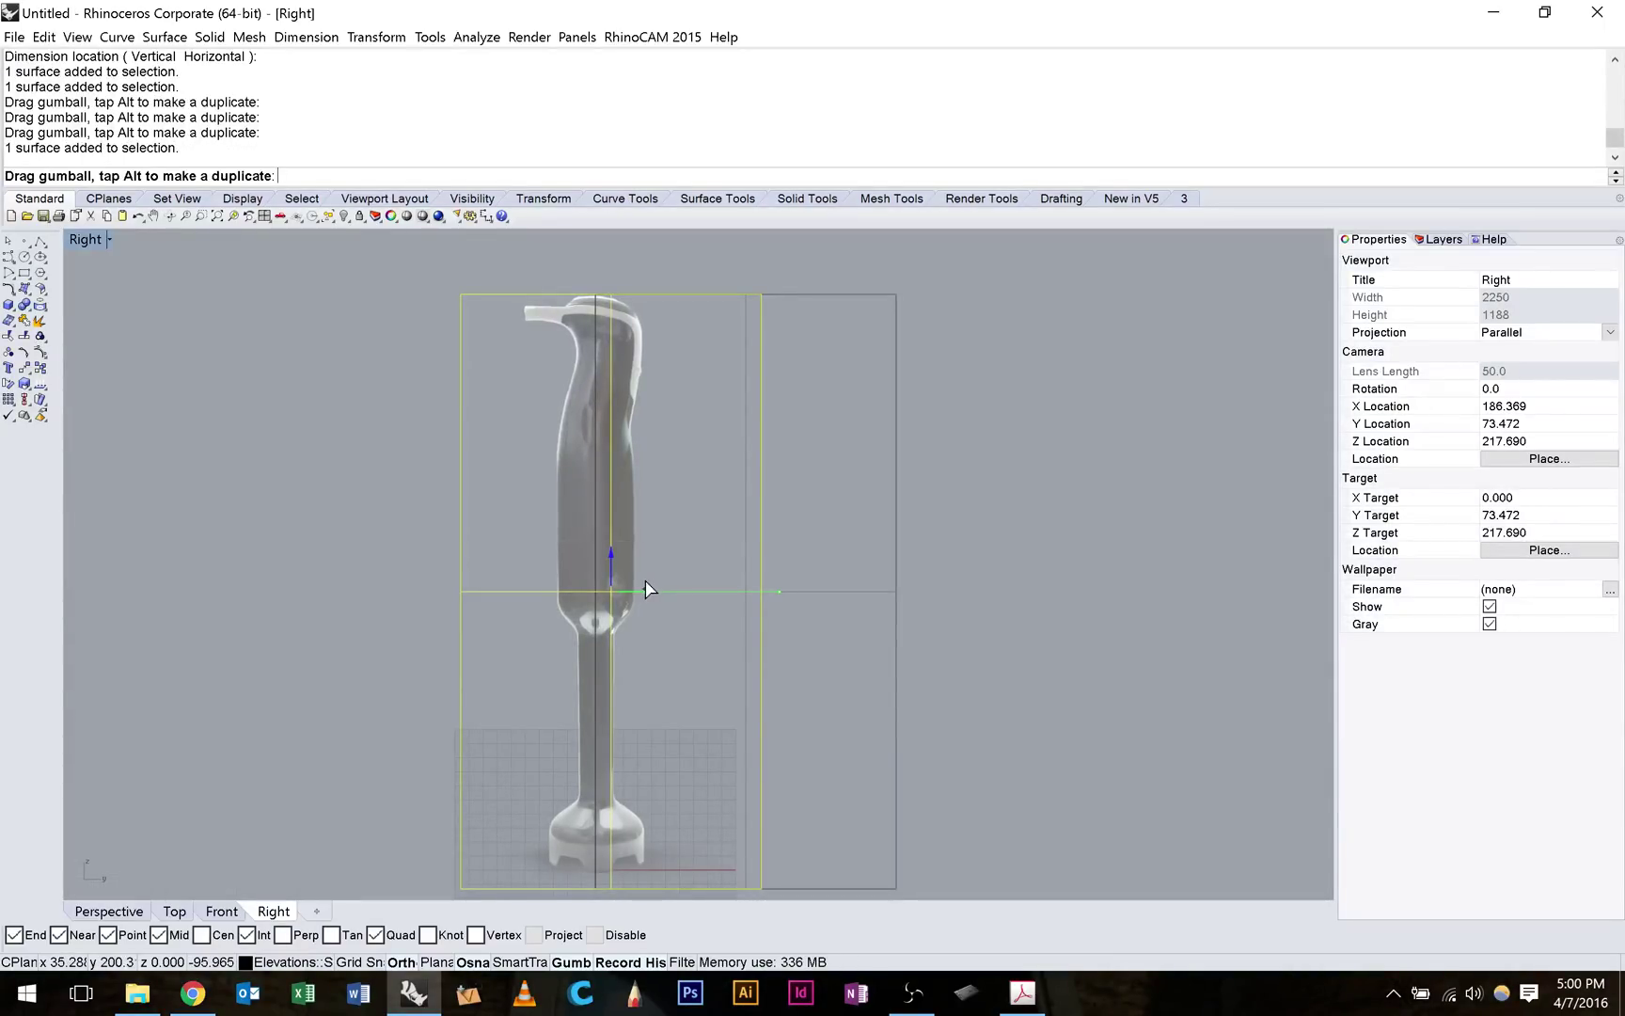
pyautogui.moveTo(649, 590); pyautogui.dragTo(648, 589)
pyautogui.scroll(3, 527, 499)
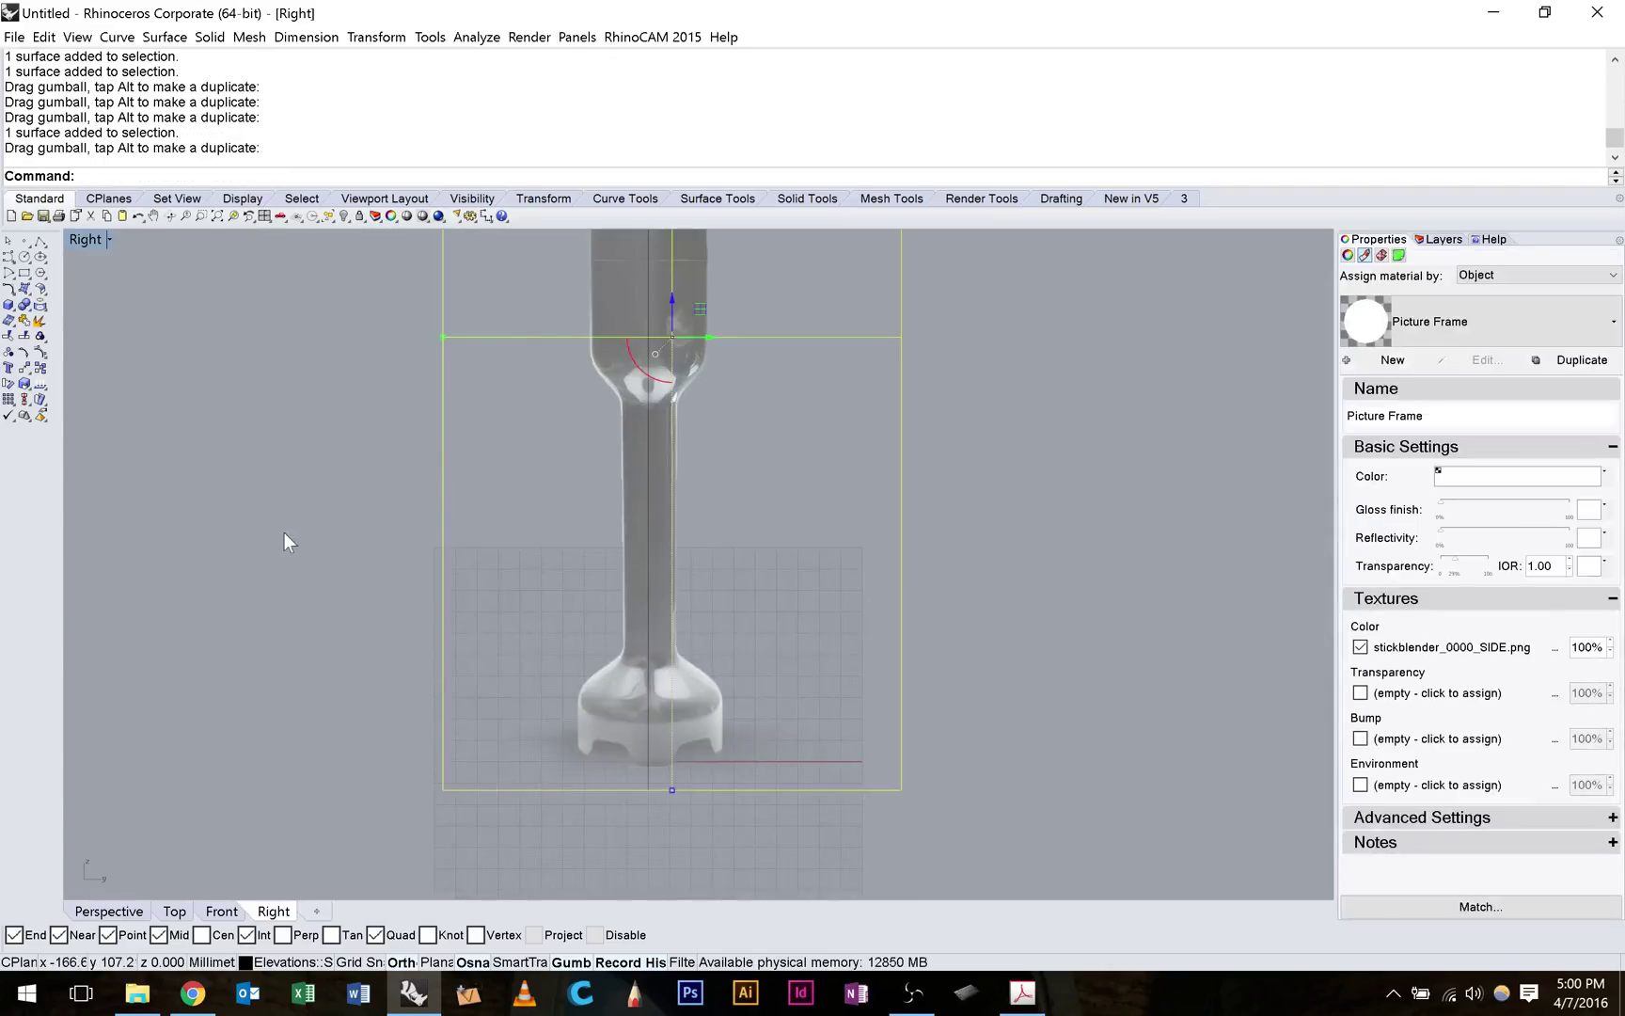
pyautogui.click(288, 478)
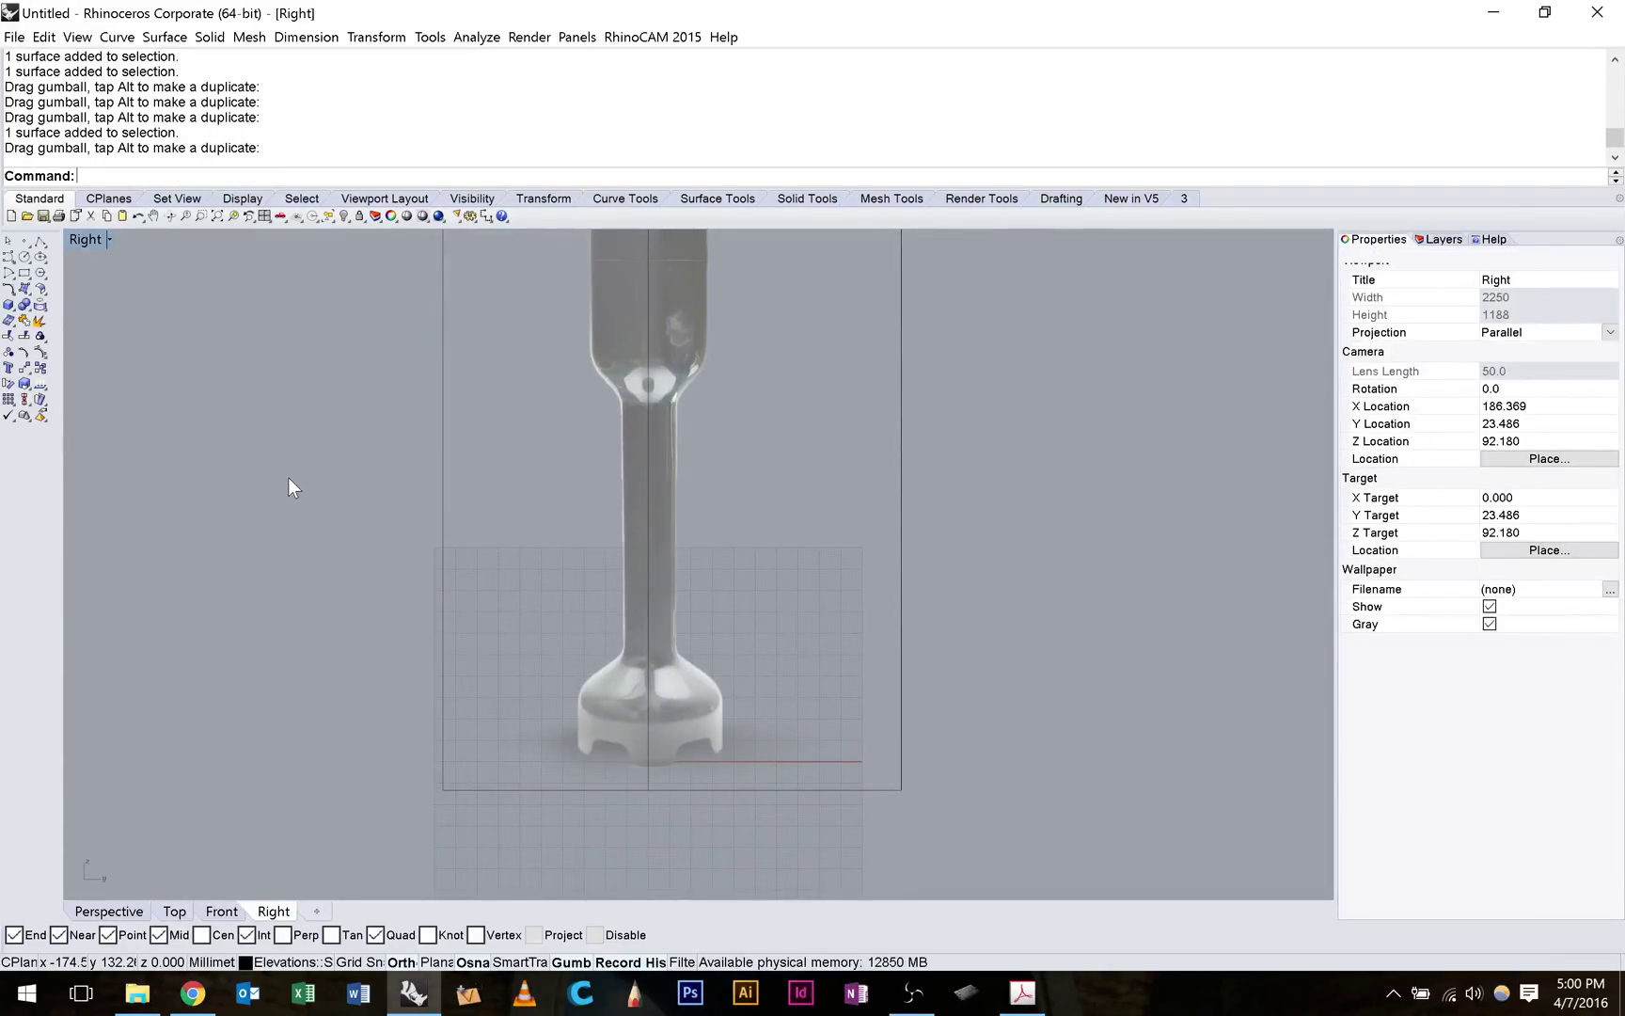
# Examine in the Perspective view how the front and side pictures line up at the blender's base and top.
pyautogui.hotkey('ctrl', 'm')
pyautogui.moveTo(884, 437); pyautogui.dragTo(952, 371, button='right')
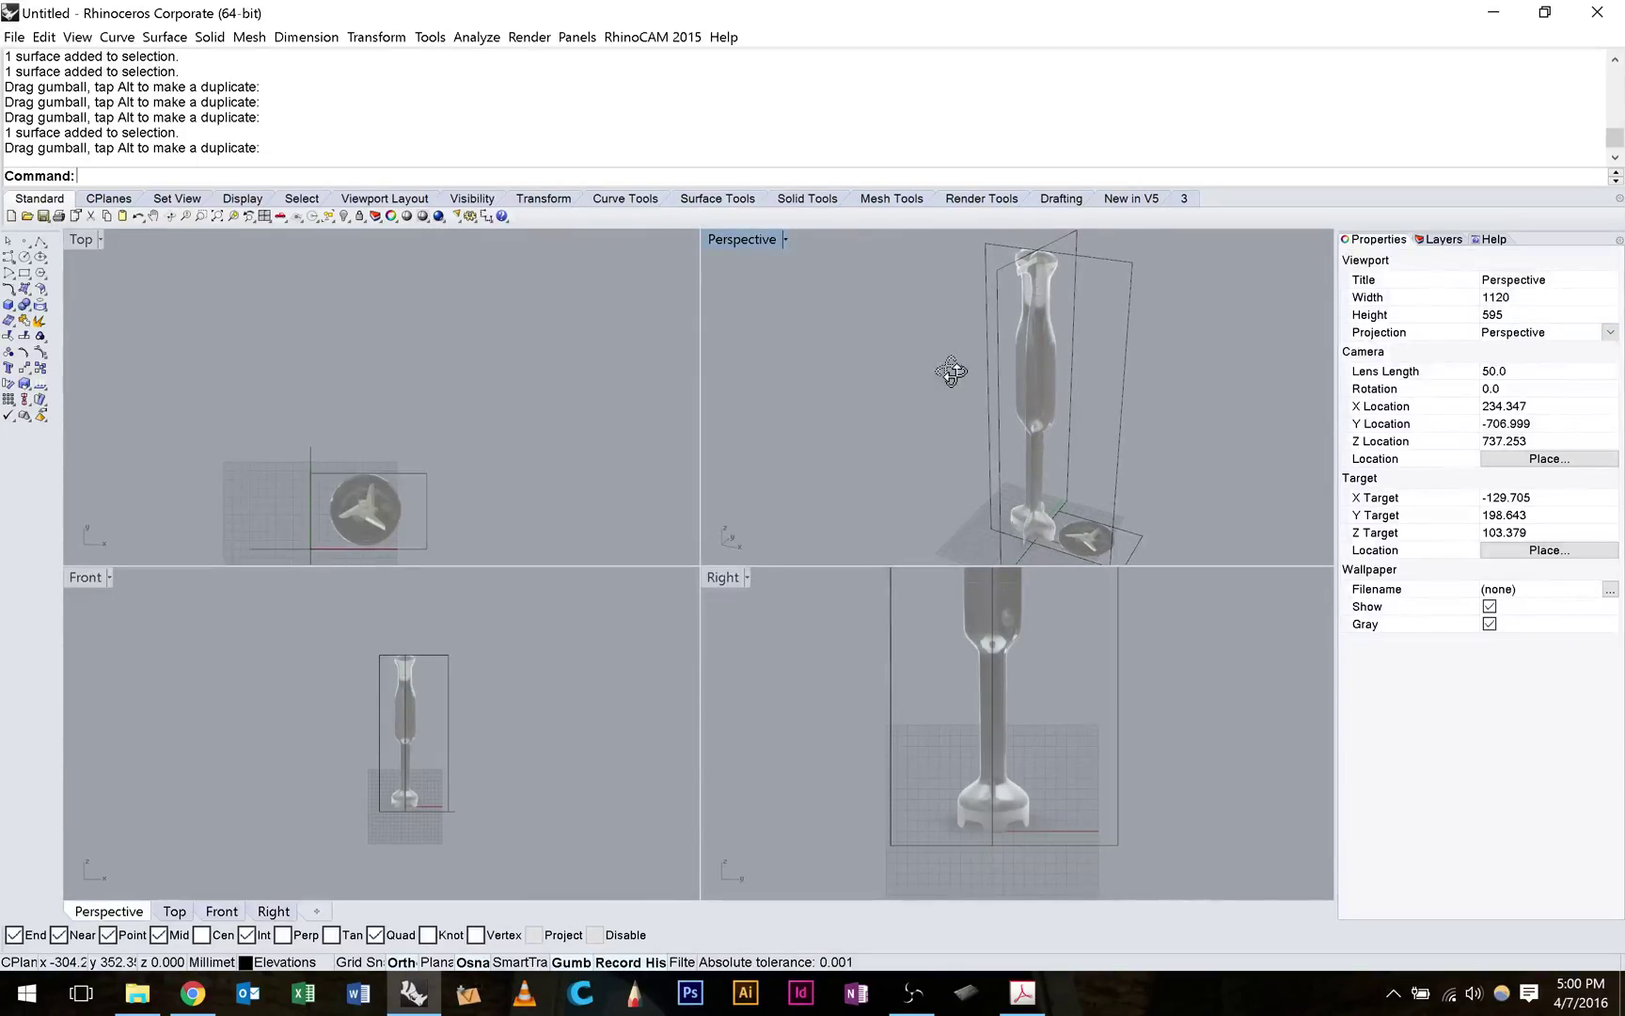
pyautogui.moveTo(952, 372); pyautogui.dragTo(969, 367, button='right')
pyautogui.hotkey('ctrl', 'm')
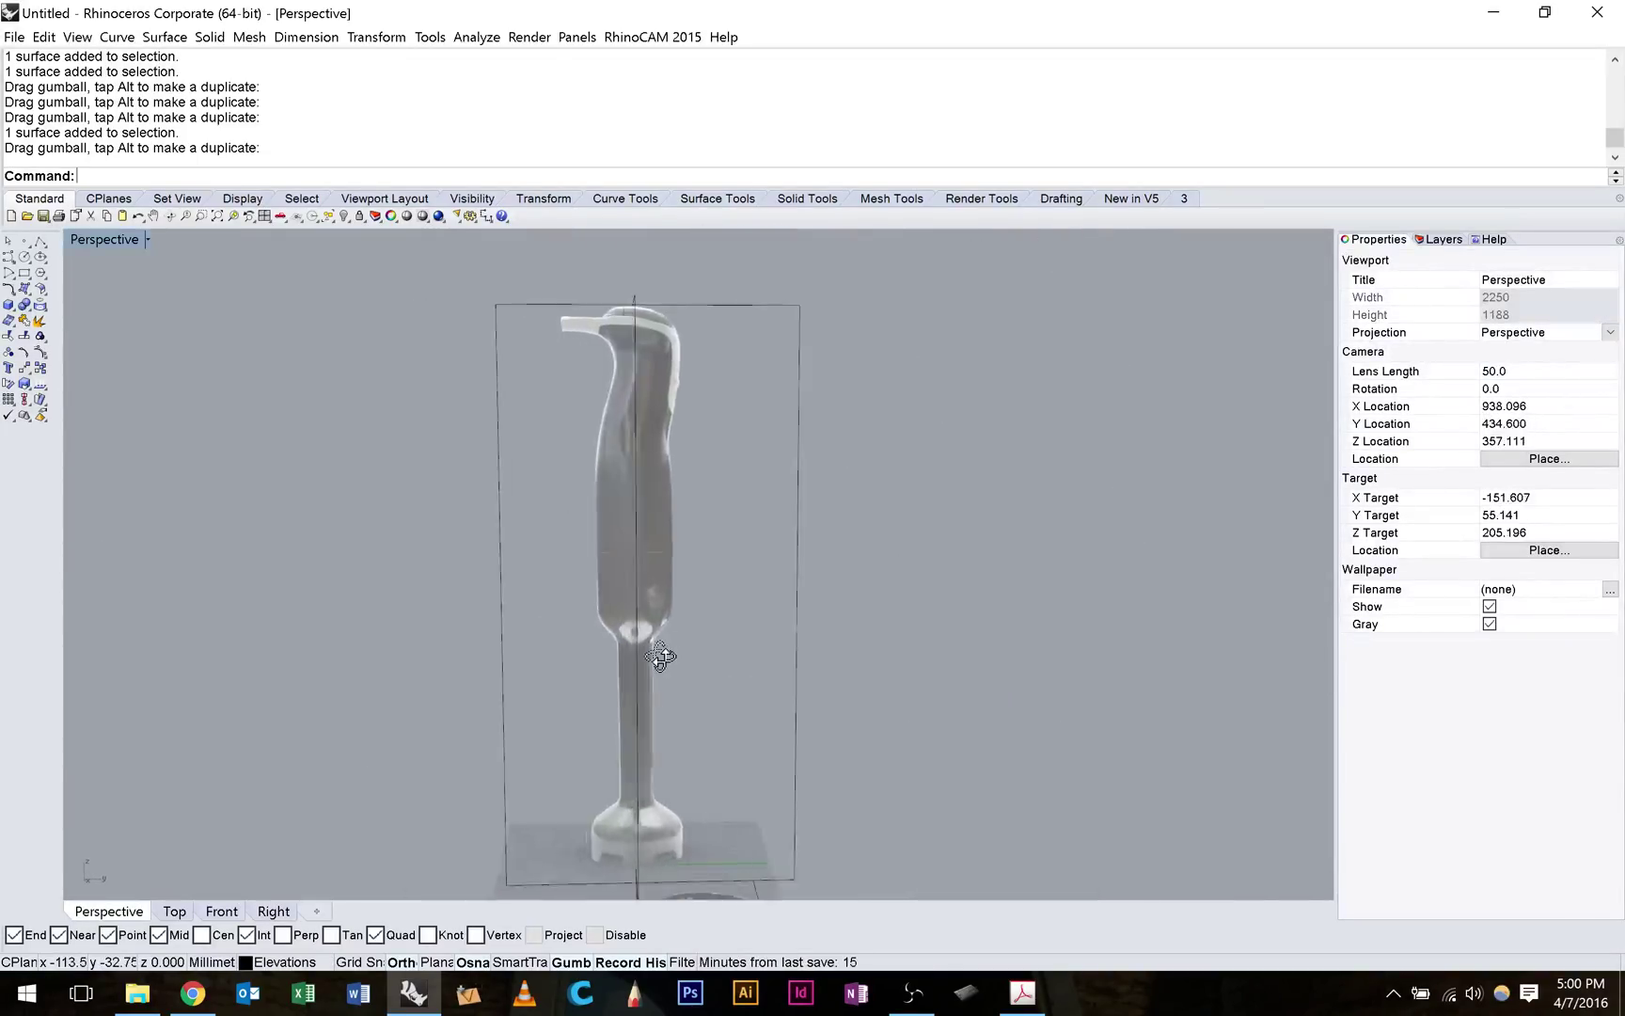
pyautogui.moveTo(661, 657); pyautogui.dragTo(559, 446, button='right')
pyautogui.scroll(7, 542, 300)
pyautogui.scroll(4, 542, 300)
pyautogui.scroll(-2, 544, 320)
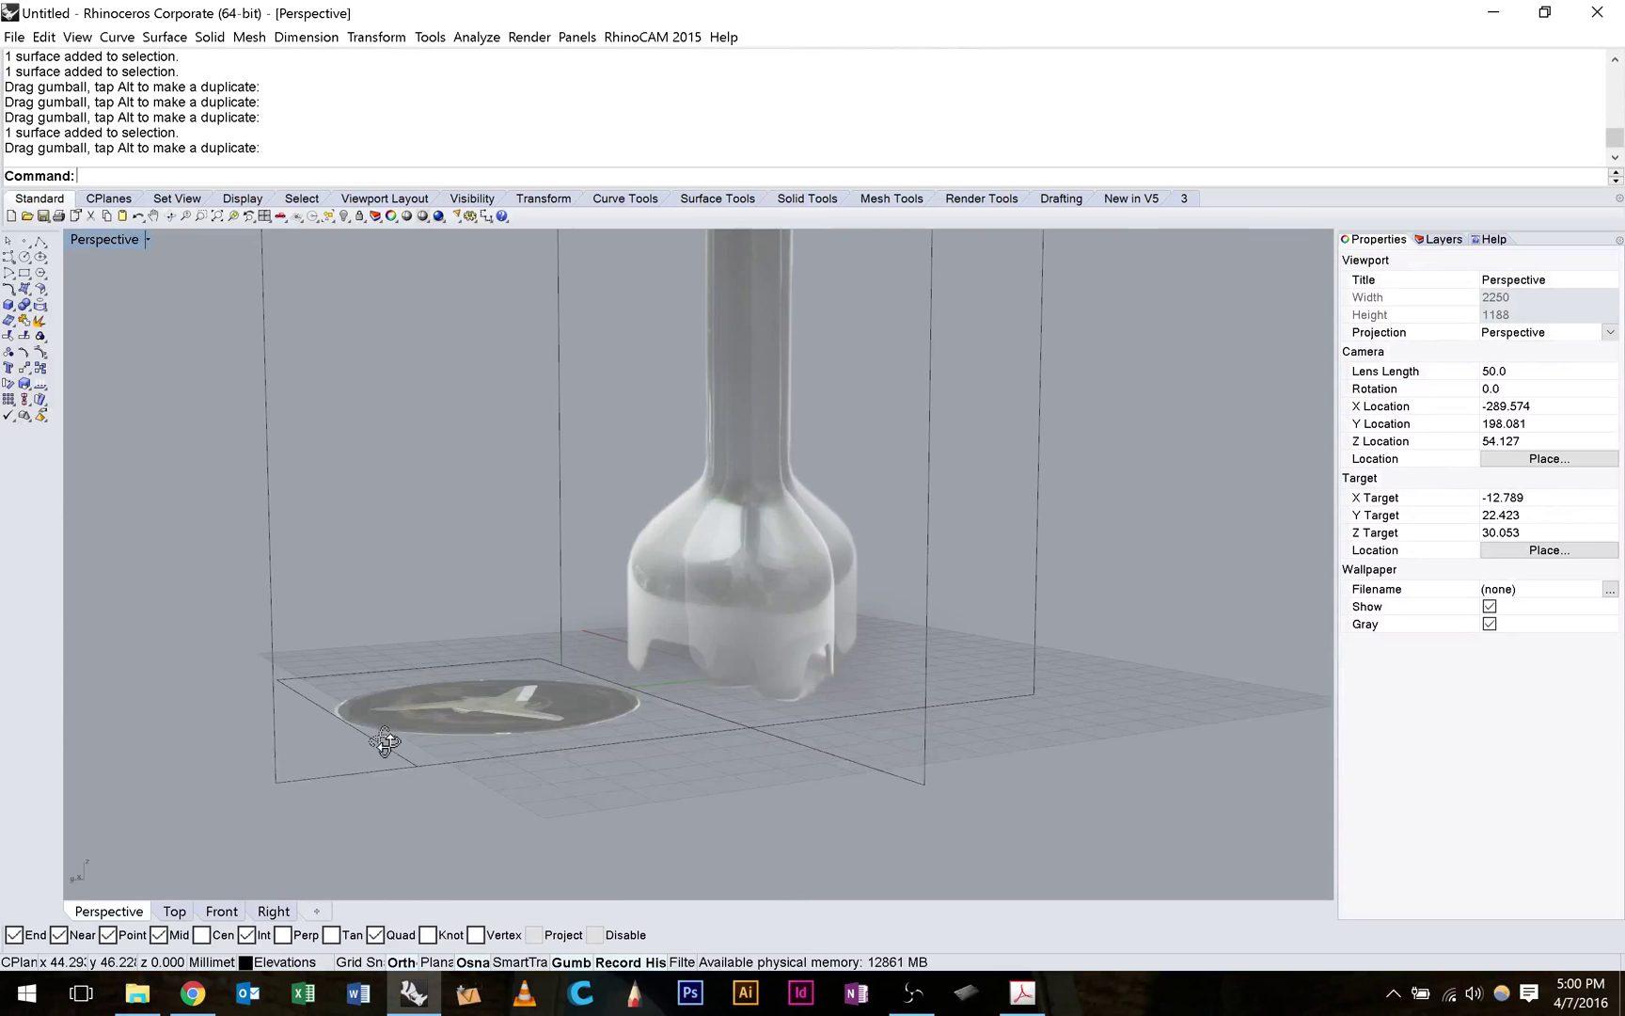
pyautogui.moveTo(384, 740); pyautogui.dragTo(950, 715, button='right')
pyautogui.scroll(-4, 656, 605)
pyautogui.scroll(-3, 656, 604)
pyautogui.keyDown('shift'); pyautogui.moveTo(697, 381); pyautogui.dragTo(487, 859, button='right'); pyautogui.keyUp('shift')
pyautogui.moveTo(484, 628); pyautogui.dragTo(437, 638, button='right')
pyautogui.scroll(6, 649, 348)
pyautogui.scroll(4, 386, 384)
pyautogui.moveTo(384, 378); pyautogui.dragTo(420, 388, button='right')
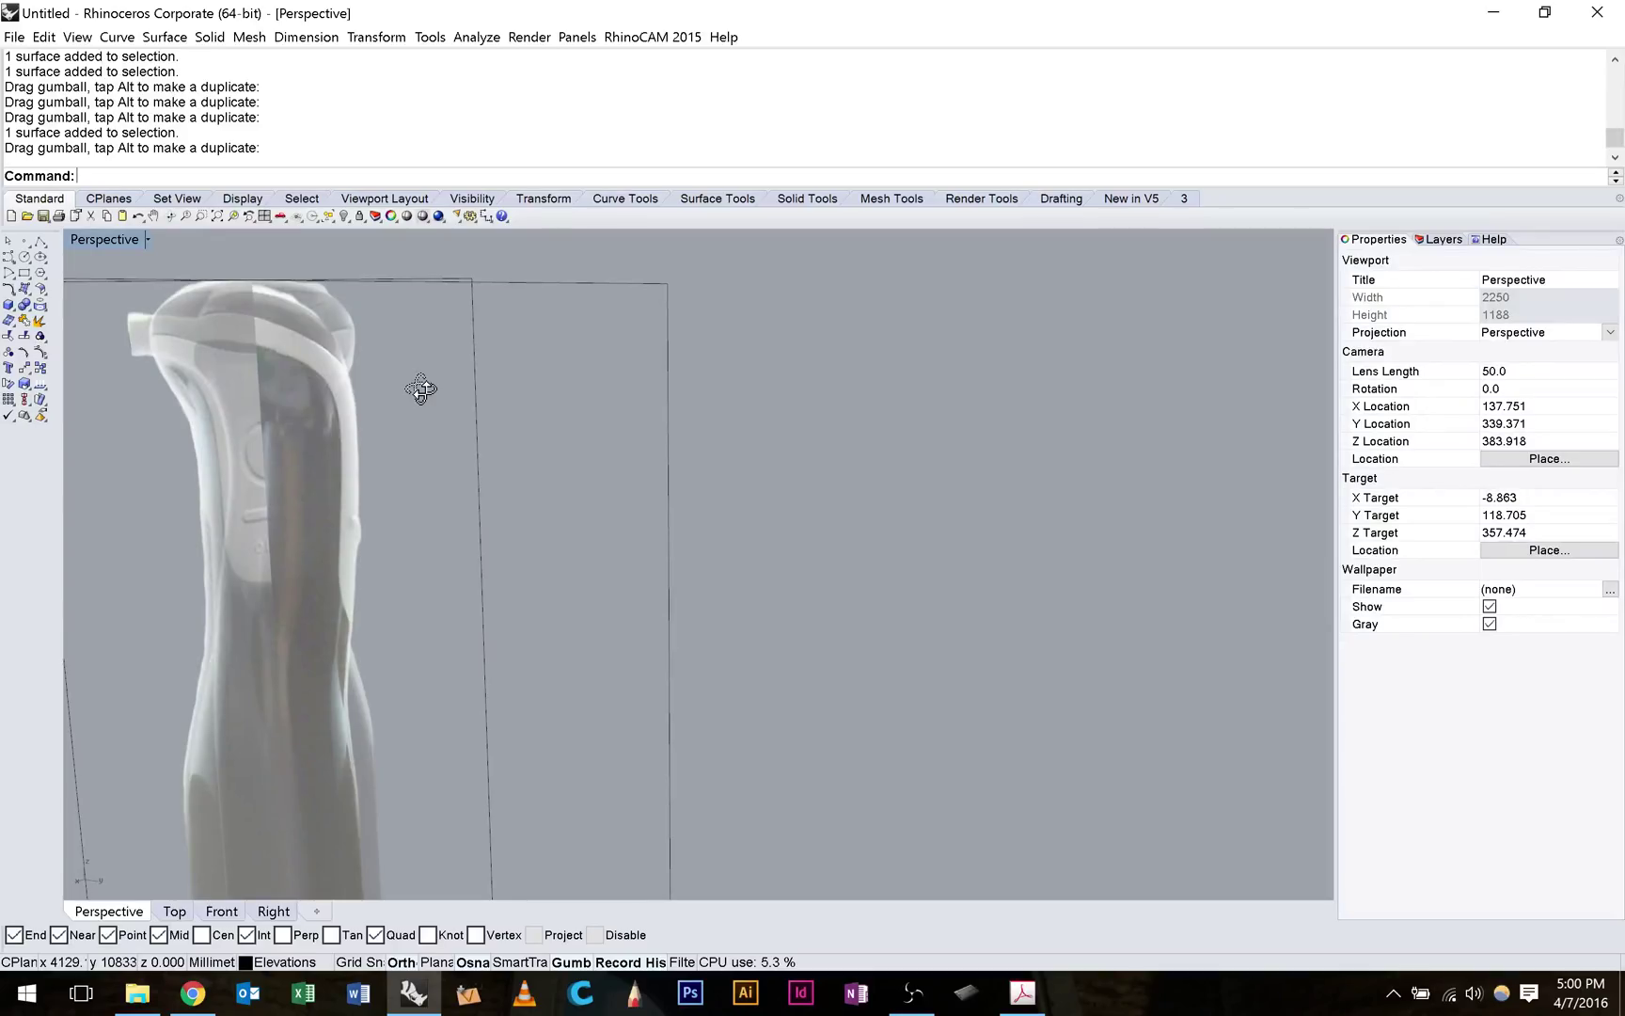
# Adjust the side picture's height in the Perspective view so the top of its blender meets that of the front picture.
pyautogui.scroll(-3, 420, 388)
pyautogui.click(530, 593)
pyautogui.scroll(-3, 530, 592)
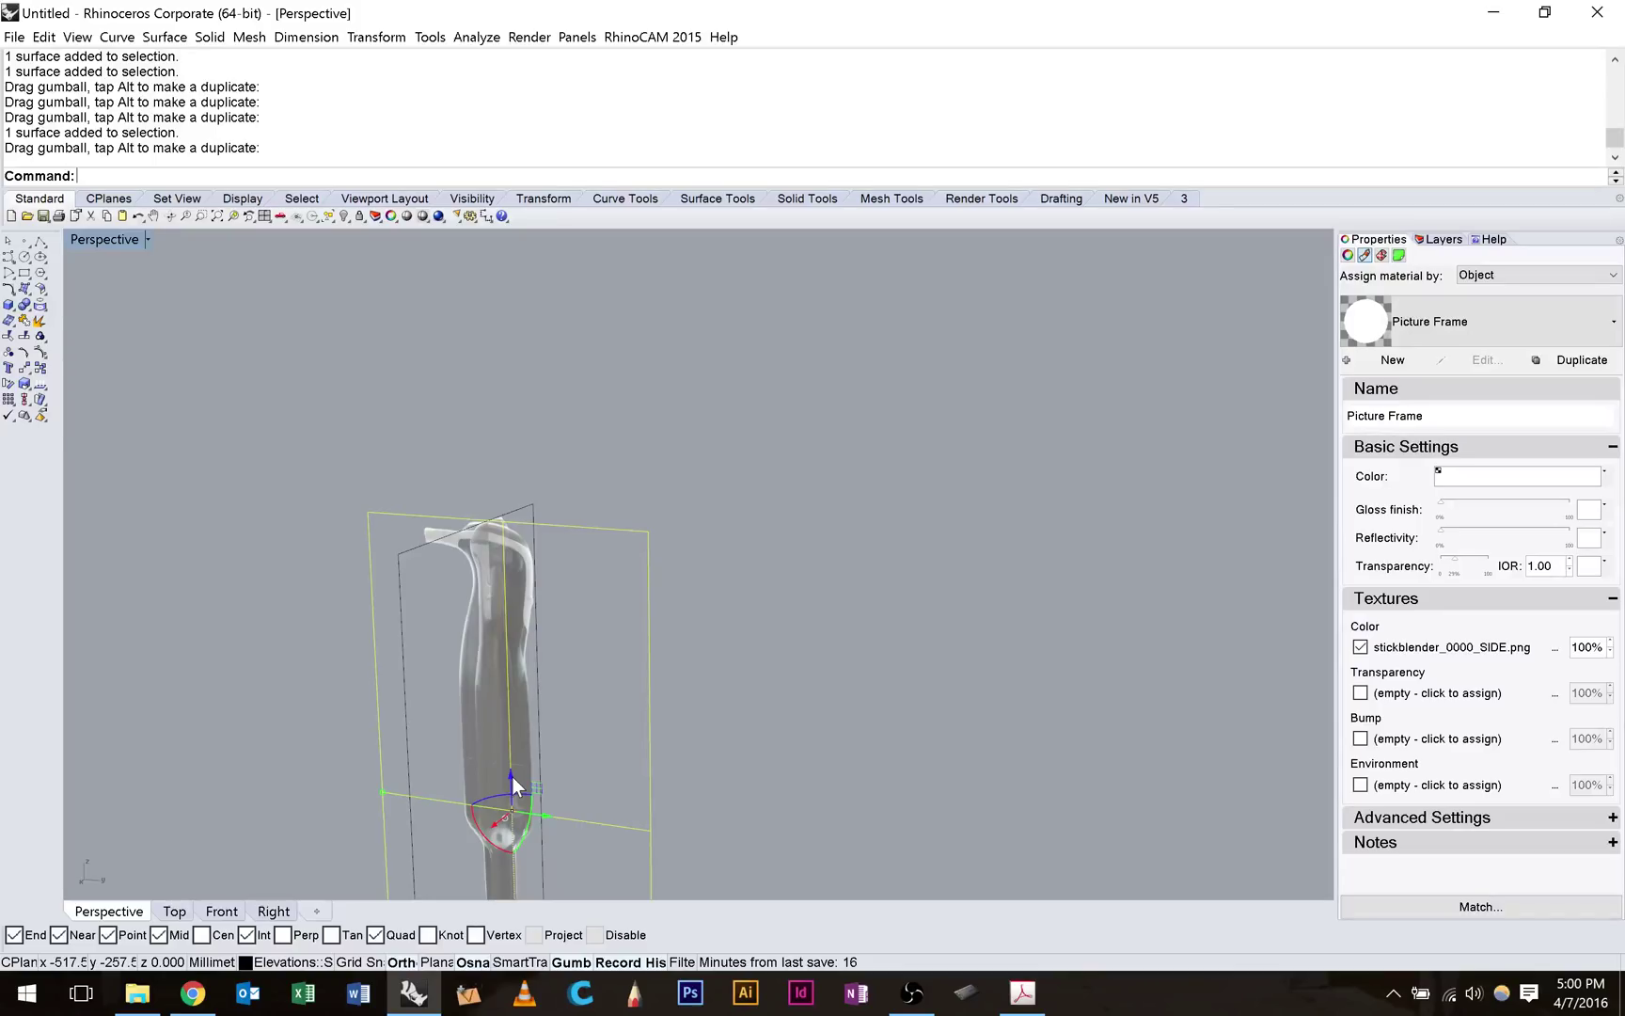
pyautogui.moveTo(513, 777); pyautogui.dragTo(512, 771)
pyautogui.scroll(10, 513, 512)
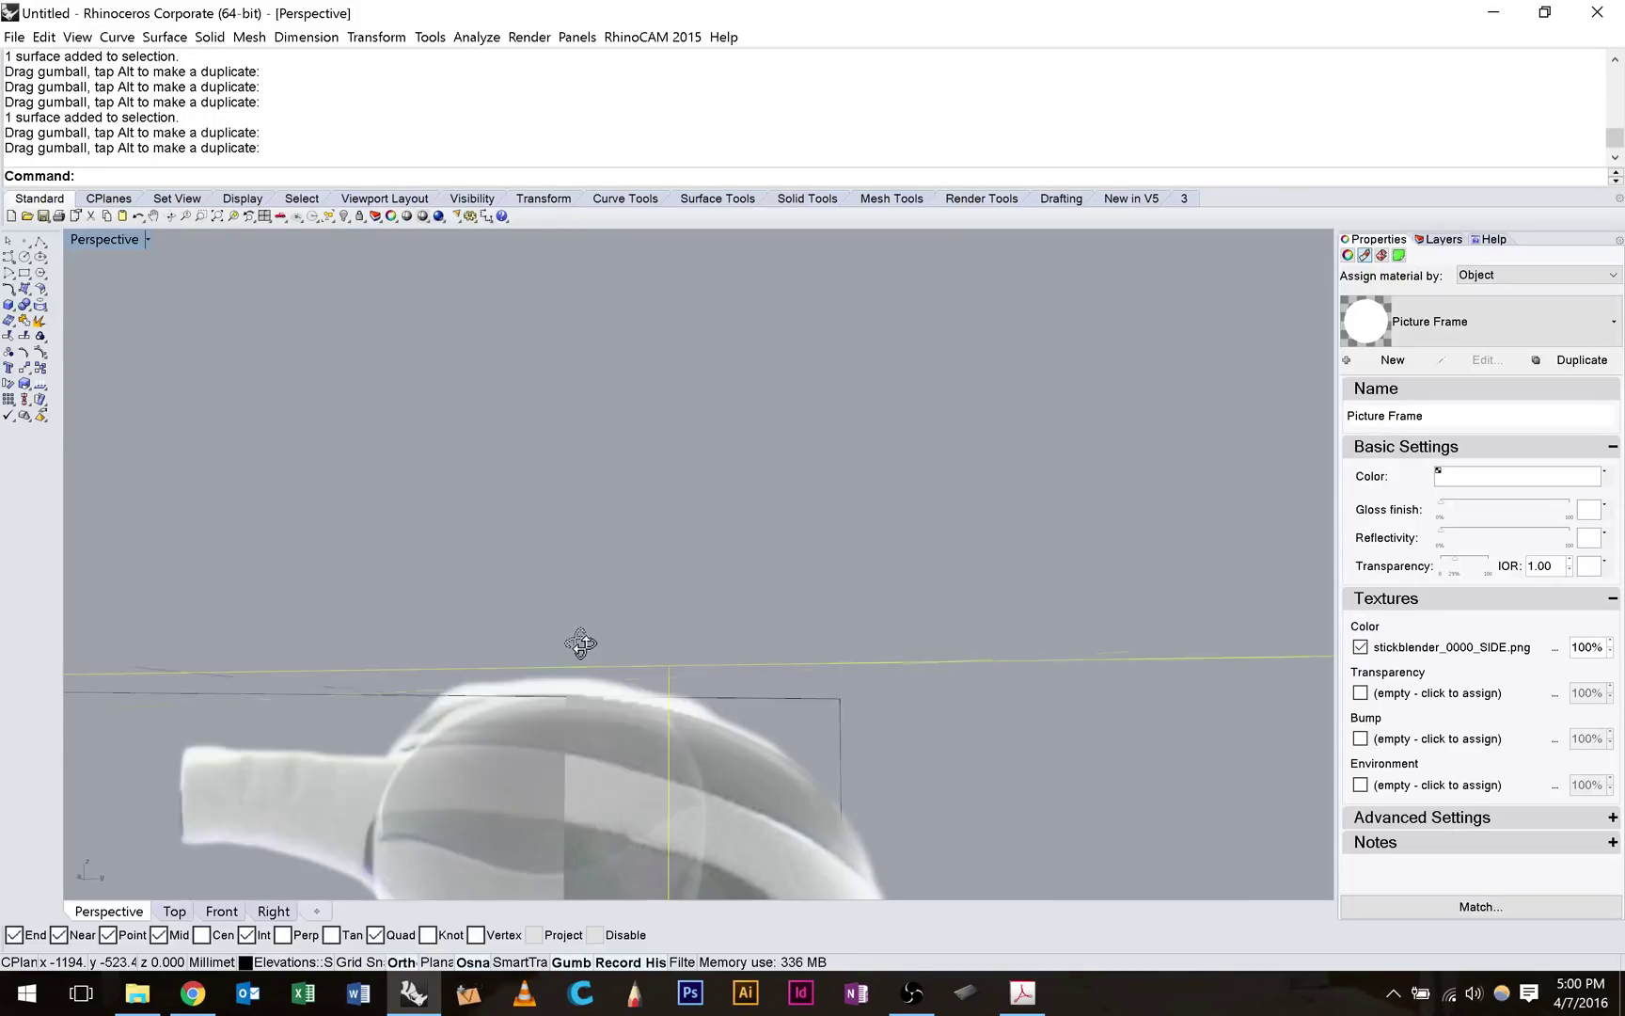
pyautogui.moveTo(581, 639); pyautogui.dragTo(569, 504, button='right')
pyautogui.scroll(-8, 571, 631)
pyautogui.scroll(-4, 569, 504)
pyautogui.scroll(-4, 551, 708)
pyautogui.keyDown('shift'); pyautogui.moveTo(561, 774); pyautogui.dragTo(562, 682, button='right'); pyautogui.keyUp('shift')
pyautogui.scroll(4, 552, 741)
pyautogui.moveTo(574, 785); pyautogui.dragTo(574, 791)
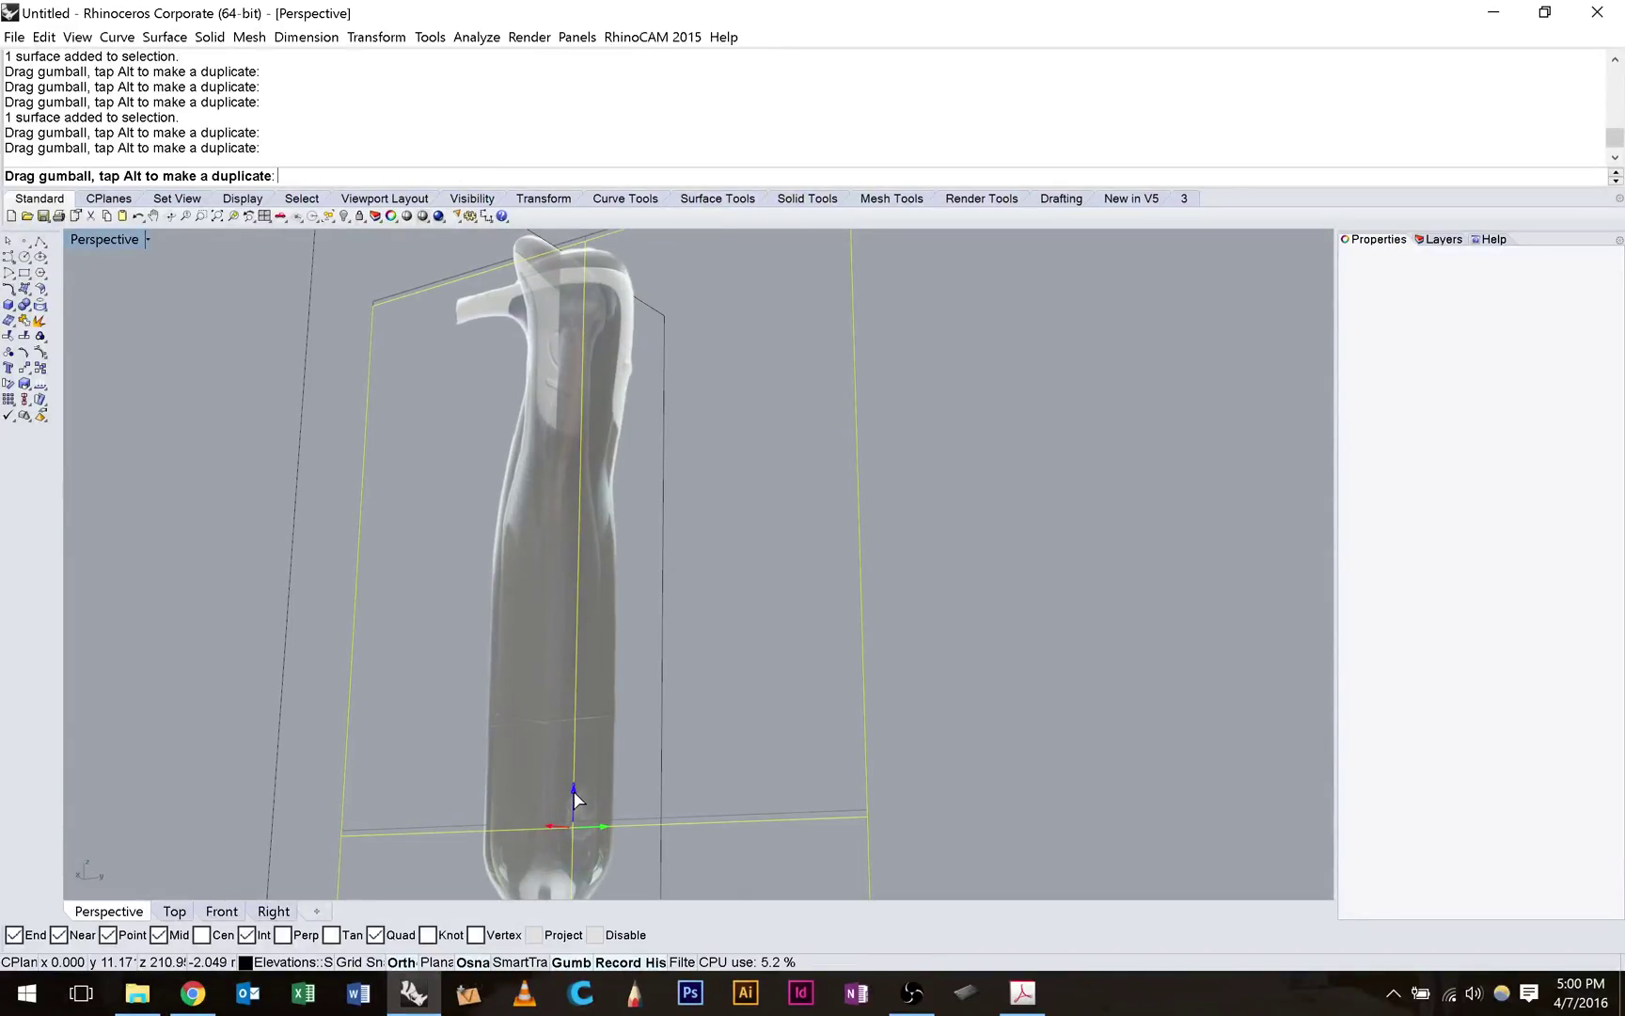
pyautogui.moveTo(574, 791); pyautogui.dragTo(574, 792)
pyautogui.moveTo(575, 376); pyautogui.dragTo(533, 492, button='right')
pyautogui.scroll(-2, 534, 491)
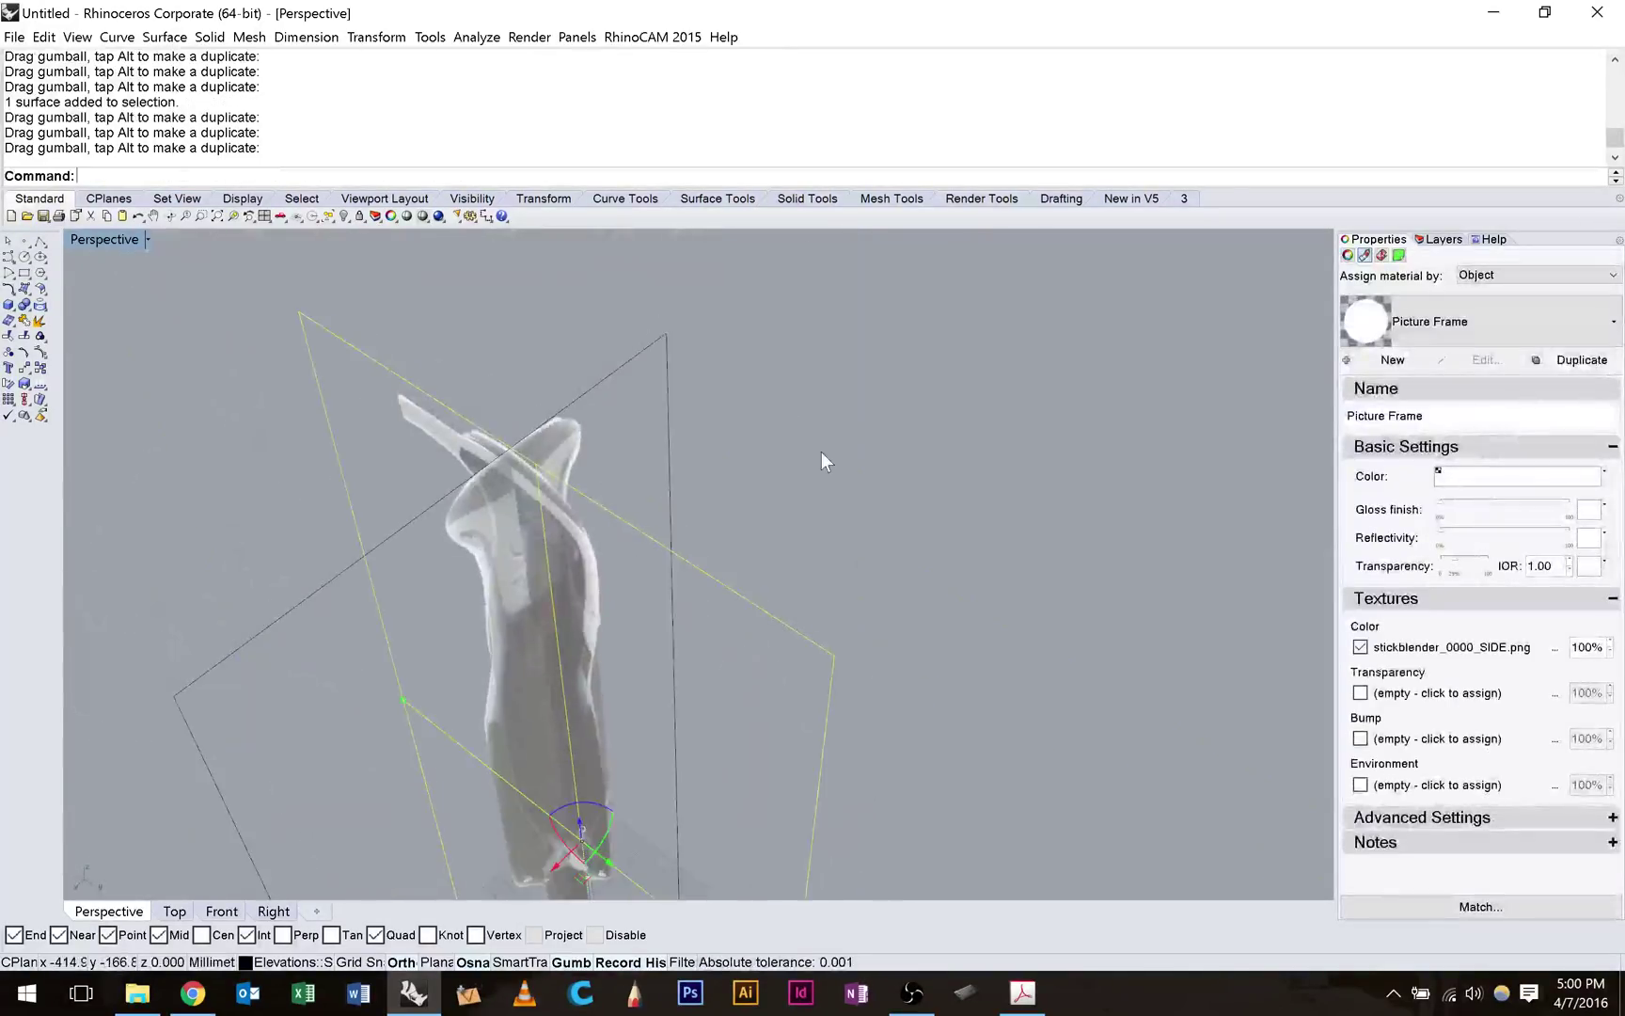
pyautogui.rightClick(822, 452)
pyautogui.click(823, 452)
pyautogui.scroll(-6, 823, 451)
pyautogui.scroll(-2, 823, 451)
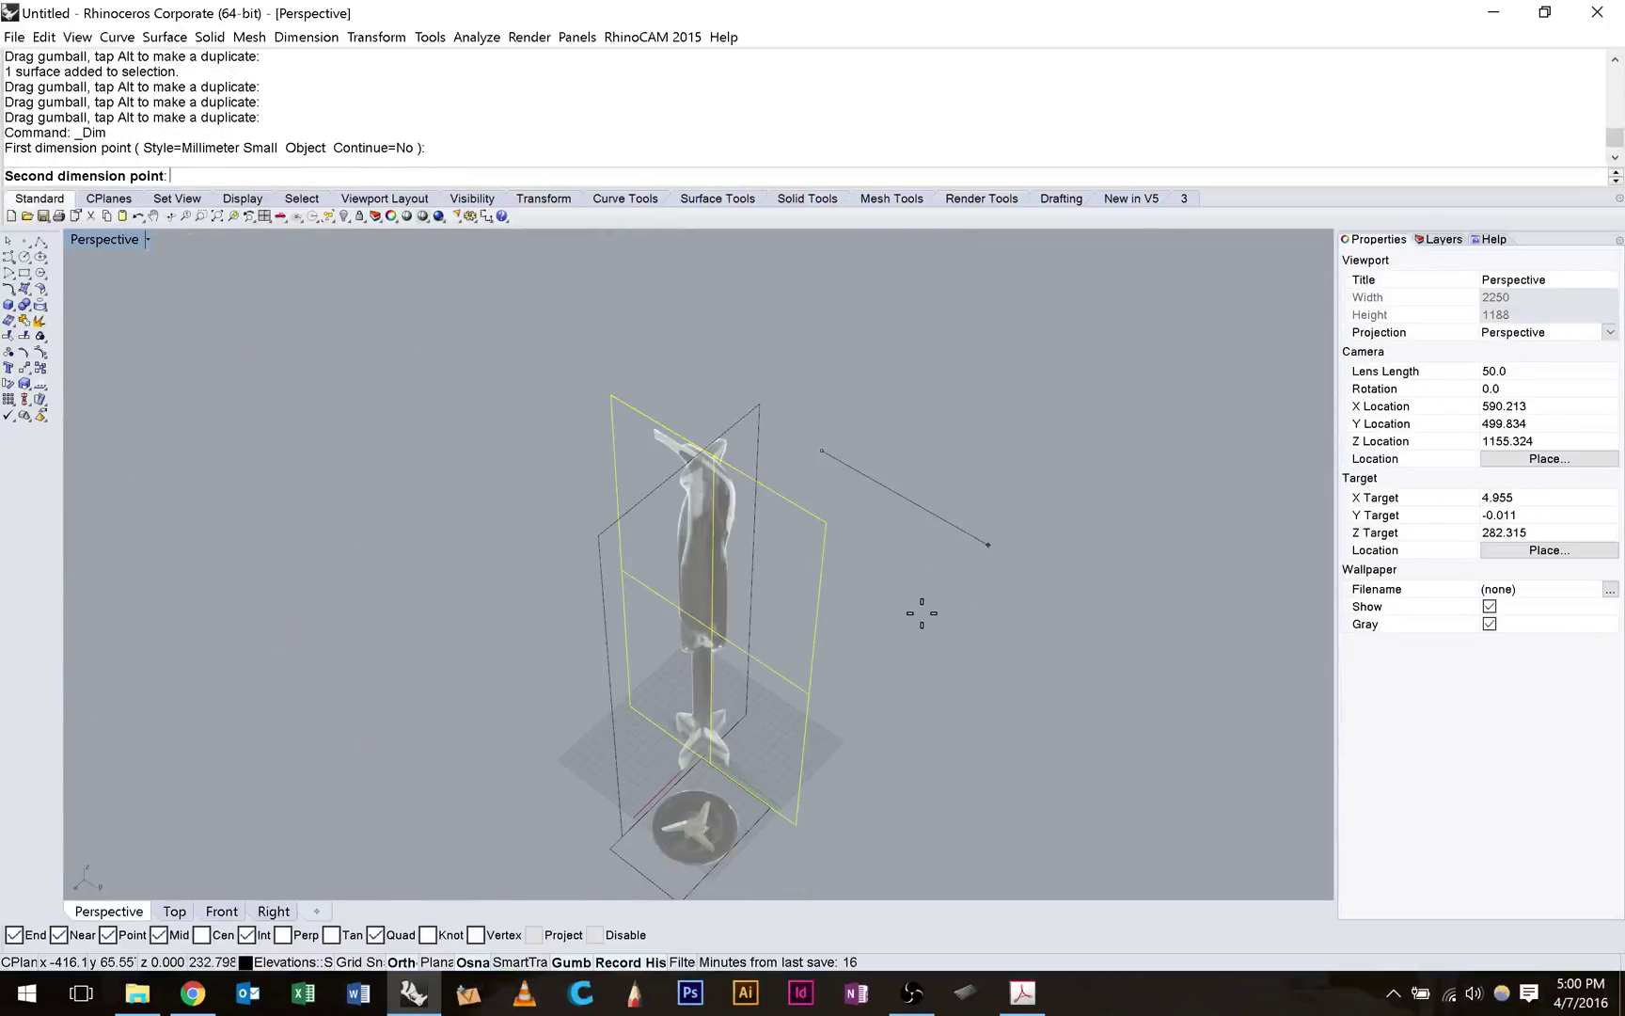
pyautogui.press('Escape')
pyautogui.press('Escape')
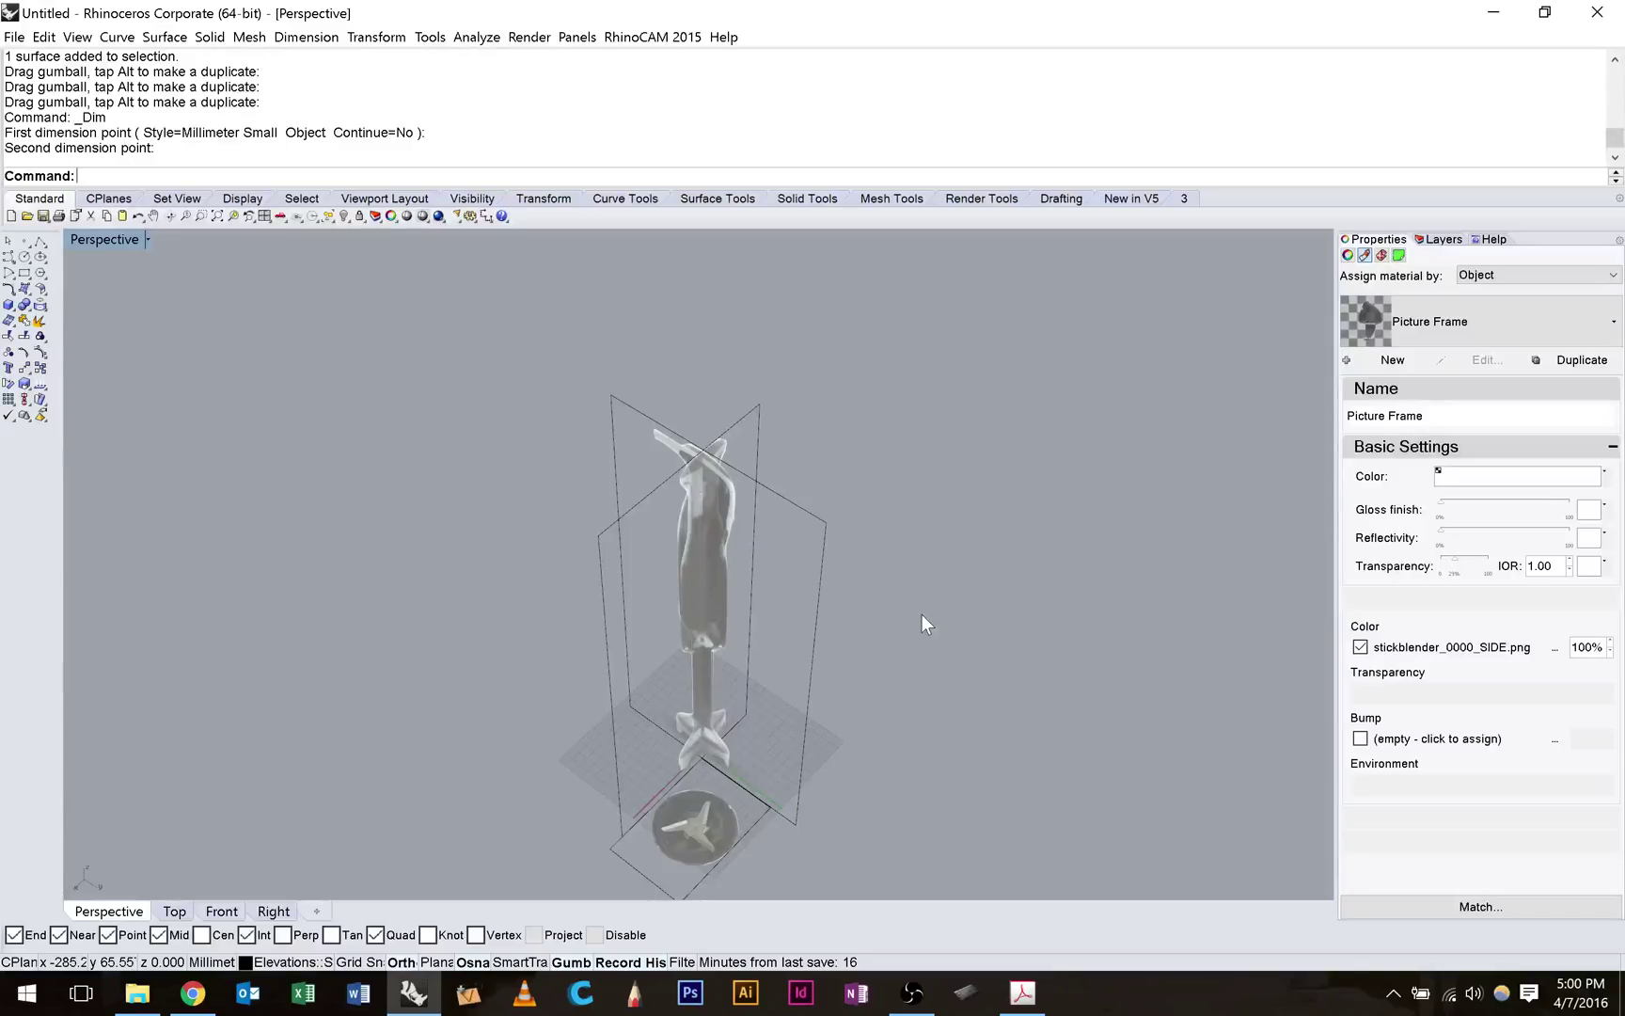
# Draw a 72 mm vertical polyline from origin 0 in the Top view.
pyautogui.moveTo(922, 614); pyautogui.dragTo(799, 715, button='right')
pyautogui.click(656, 702)
pyautogui.click(378, 643)
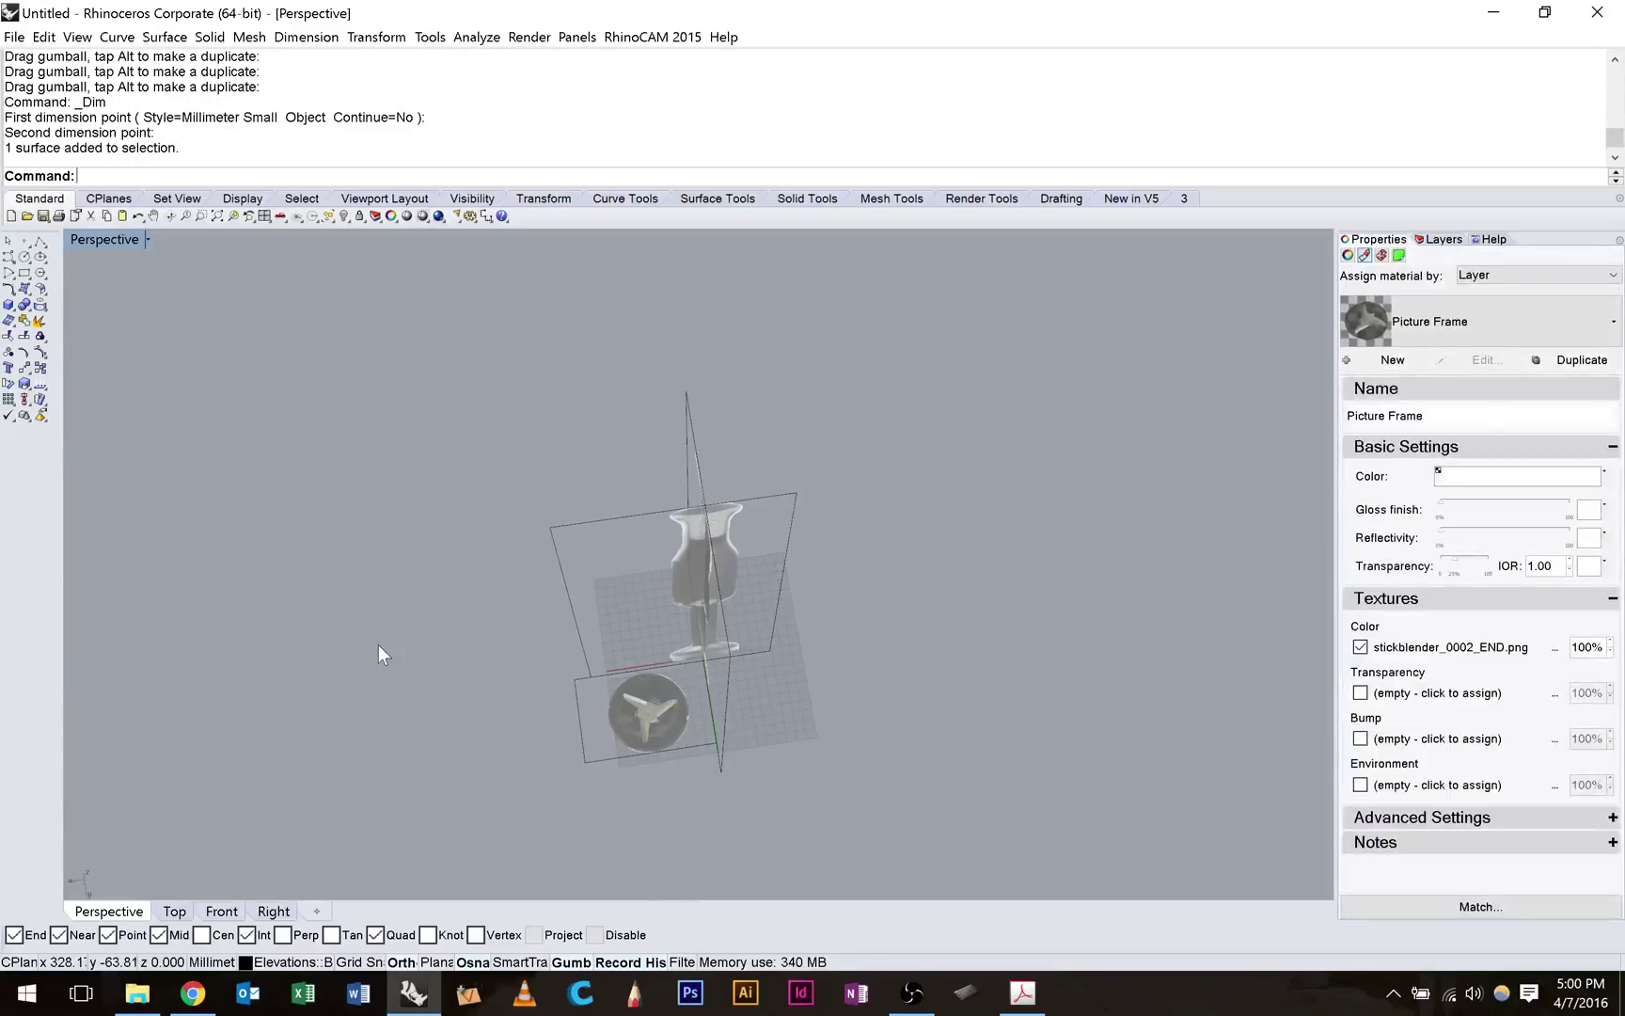
pyautogui.doubleClick(93, 241)
pyautogui.doubleClick(93, 241)
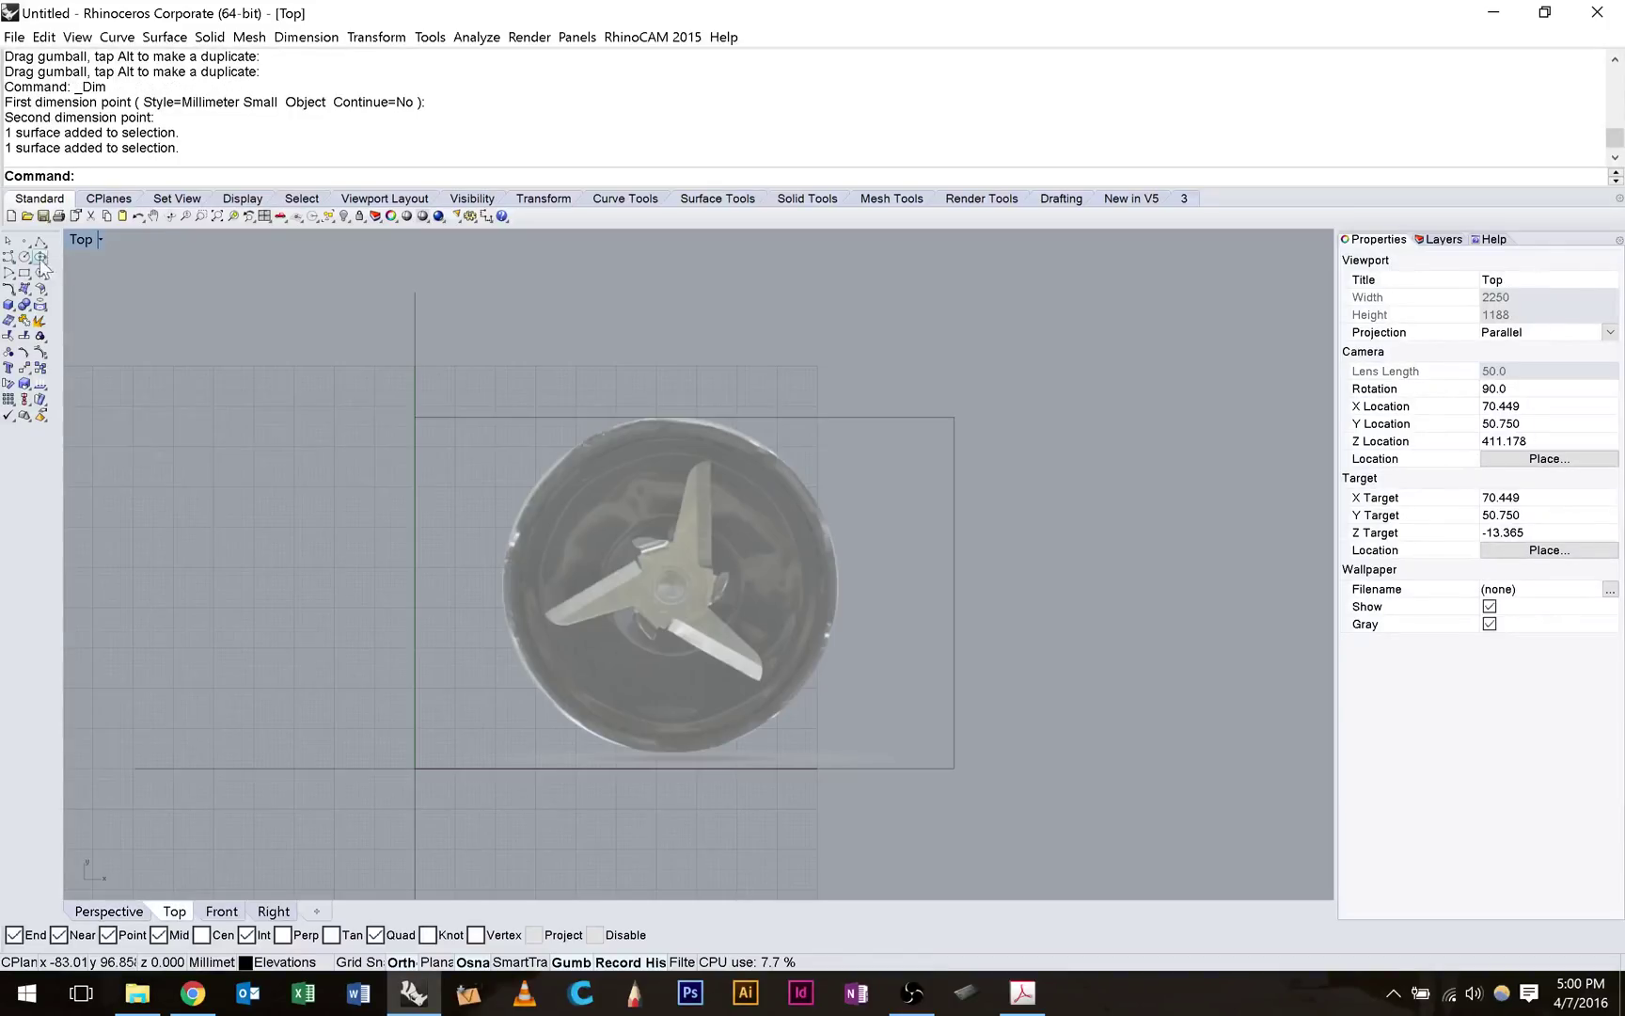
pyautogui.click(39, 242)
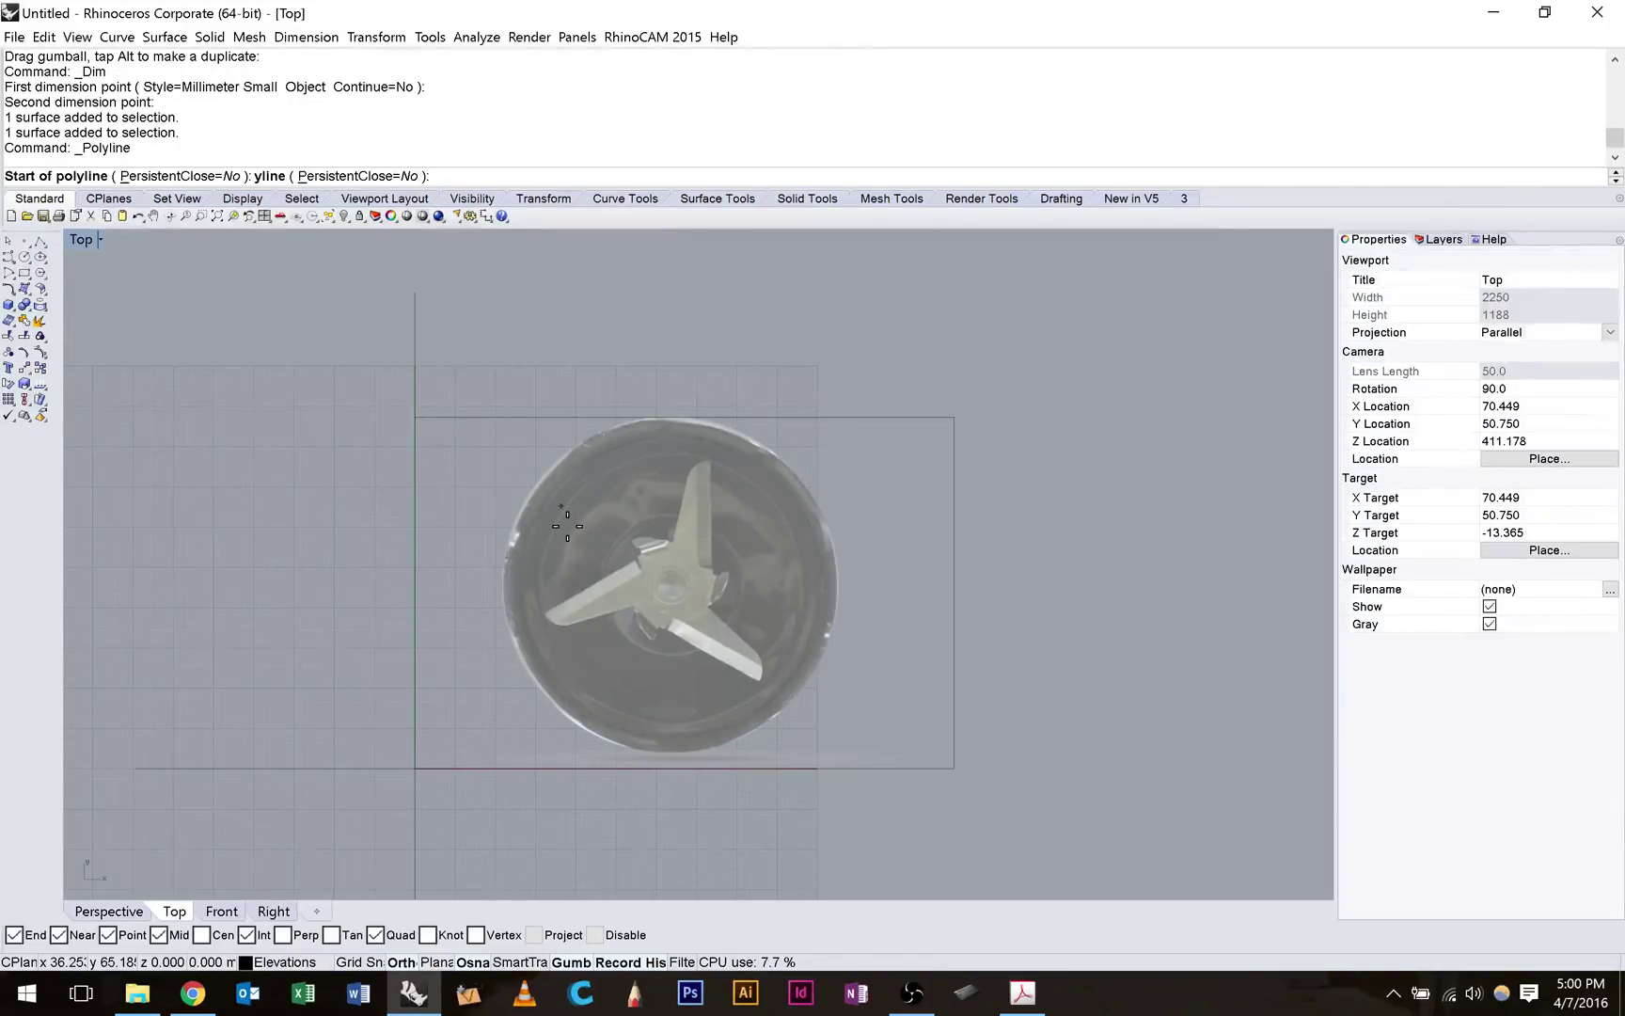
pyautogui.write('0')
pyautogui.press('Return')
pyautogui.write('72')
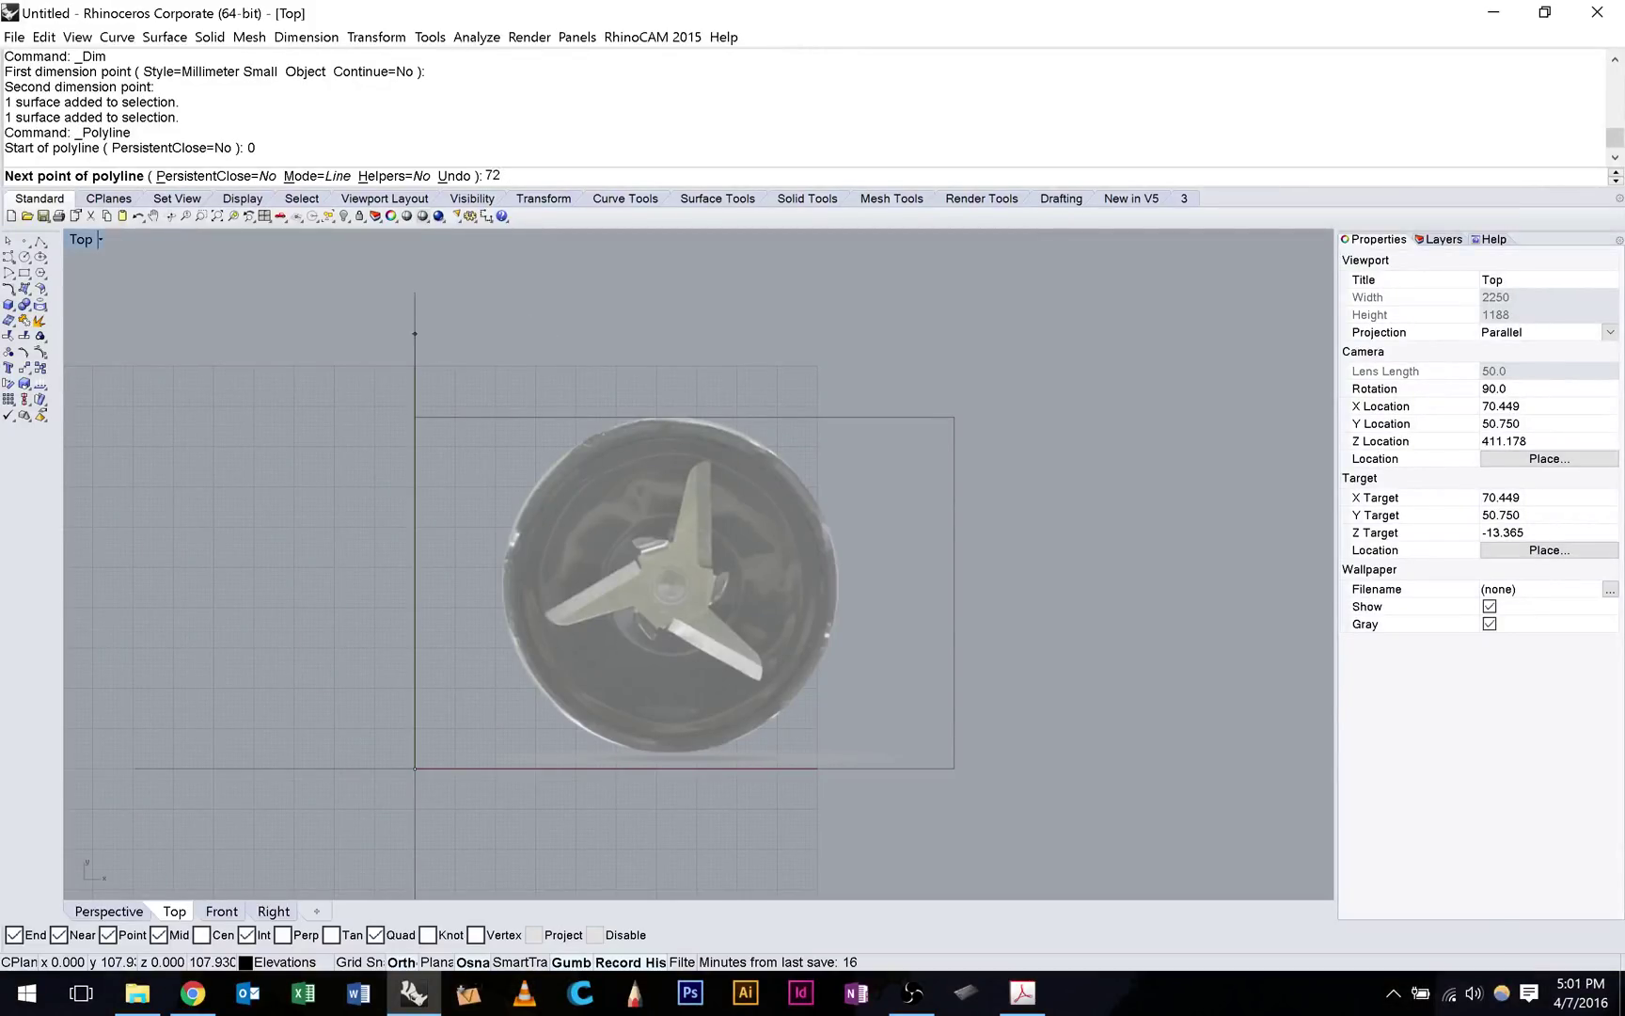
pyautogui.press('Return')
pyautogui.click(475, 301)
pyautogui.press('Return')
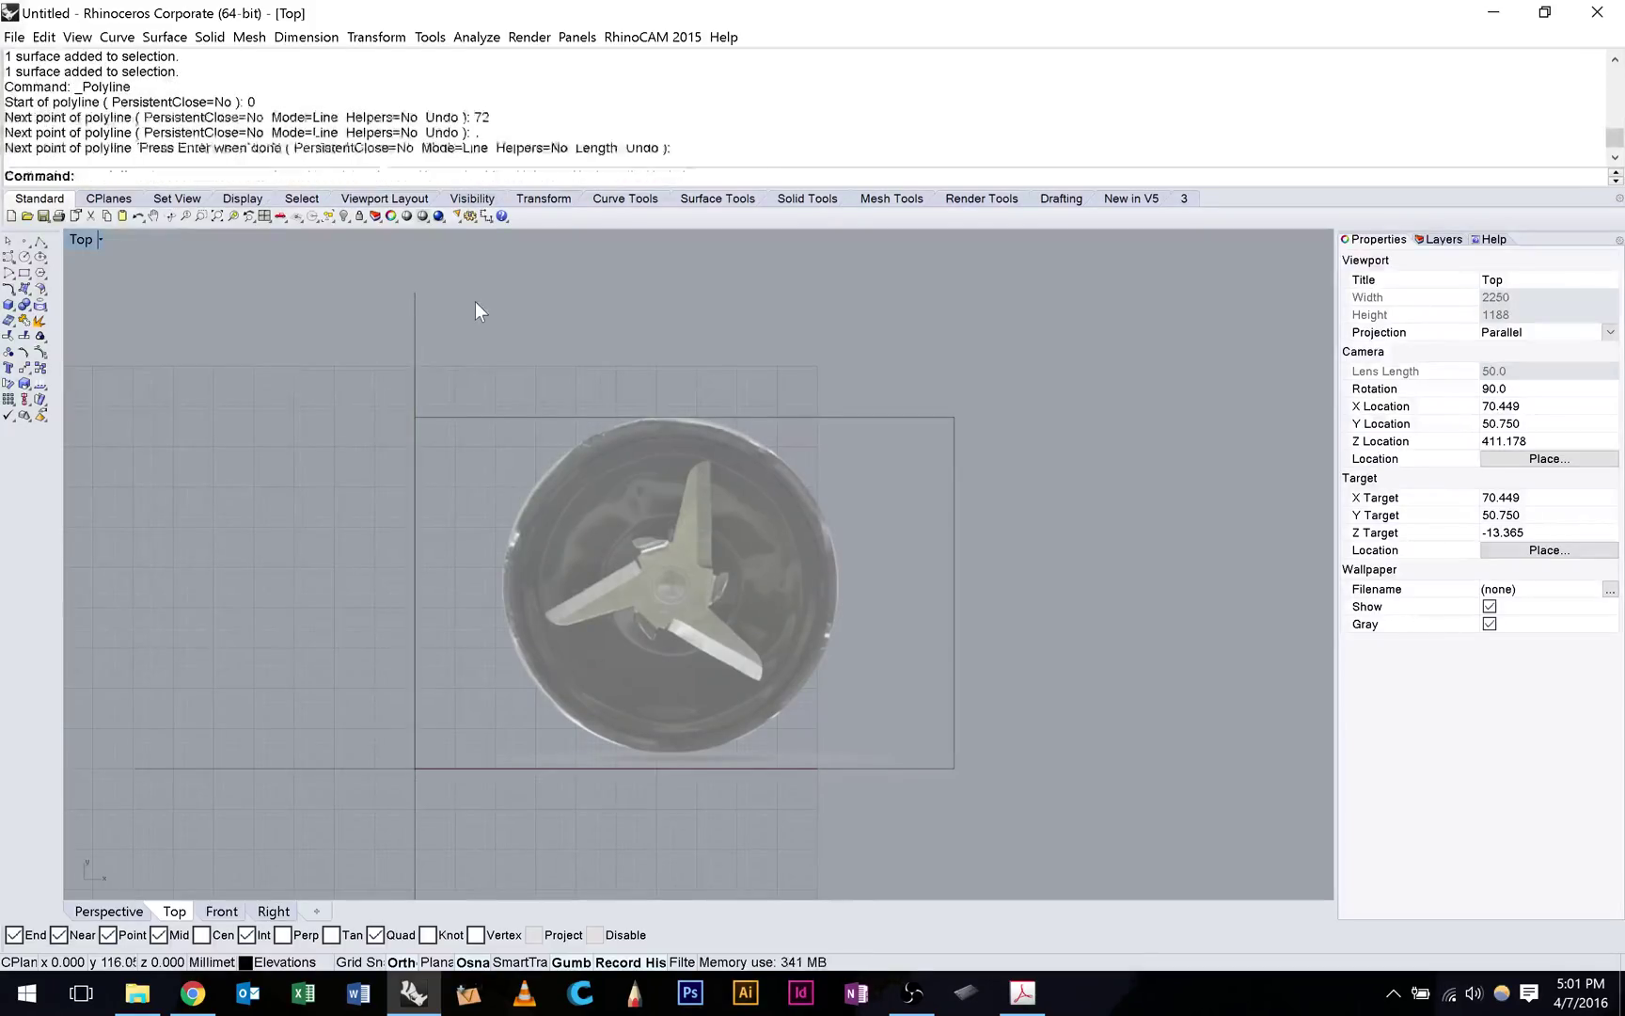
# Move the end picture sideways off the vertical axis and place the 72 mm line over the centre of its blade hub.
pyautogui.click(411, 508)
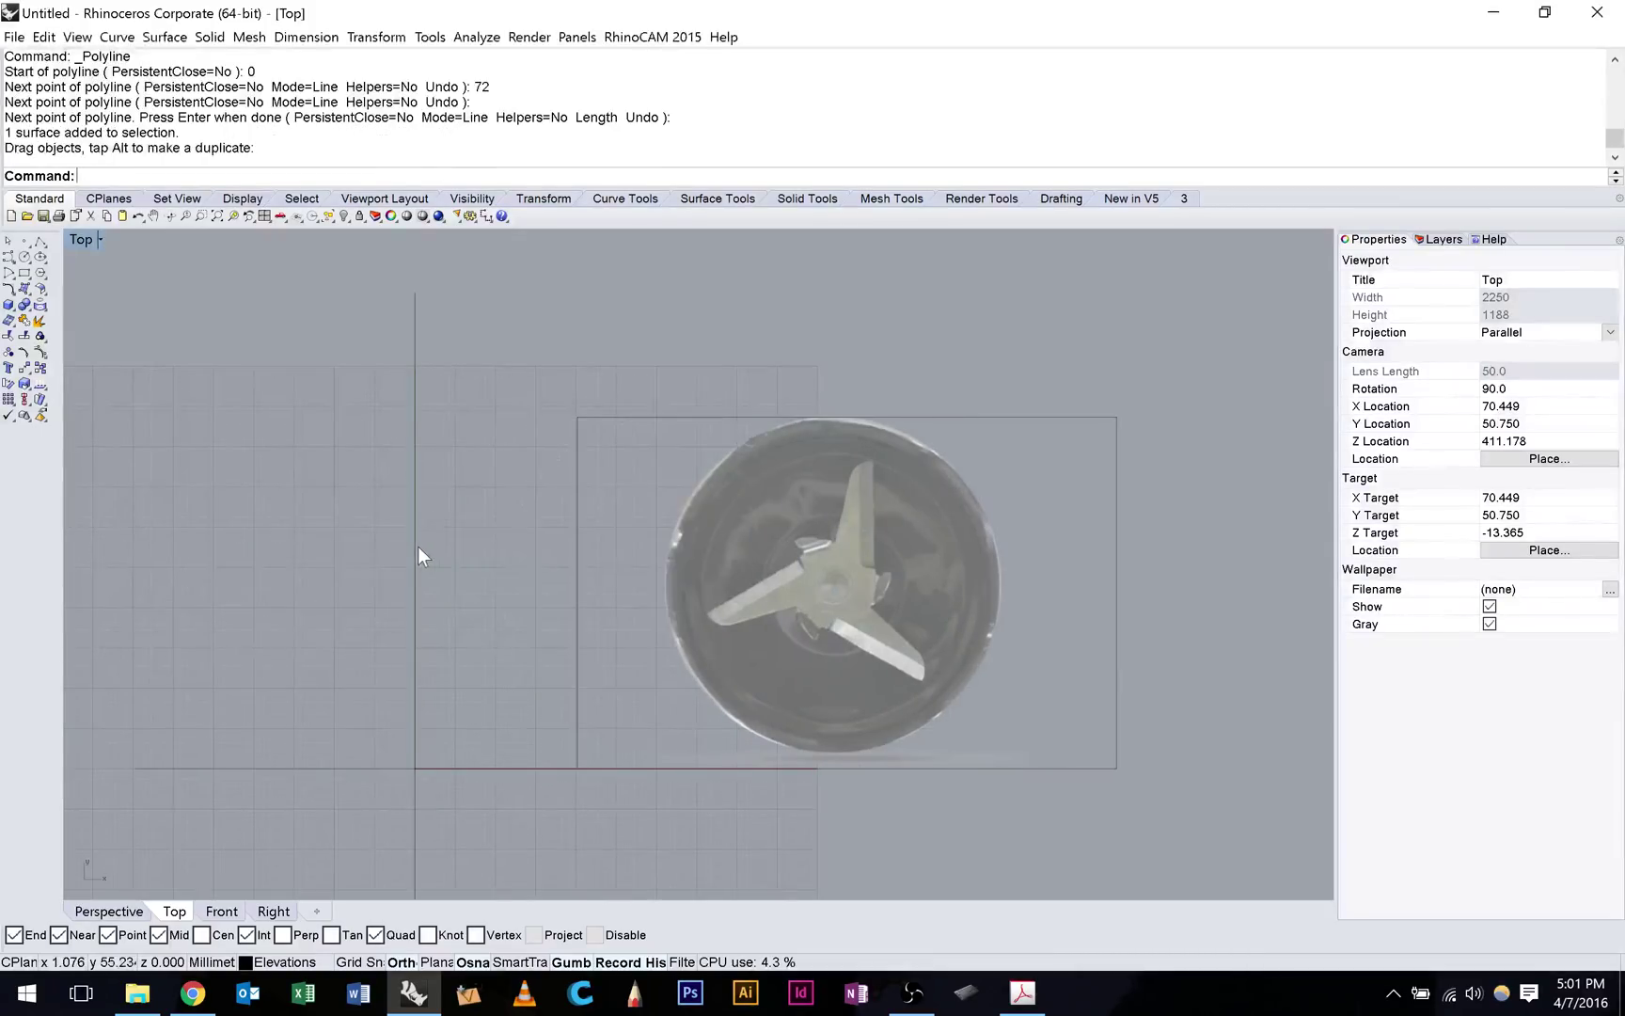
pyautogui.click(418, 547)
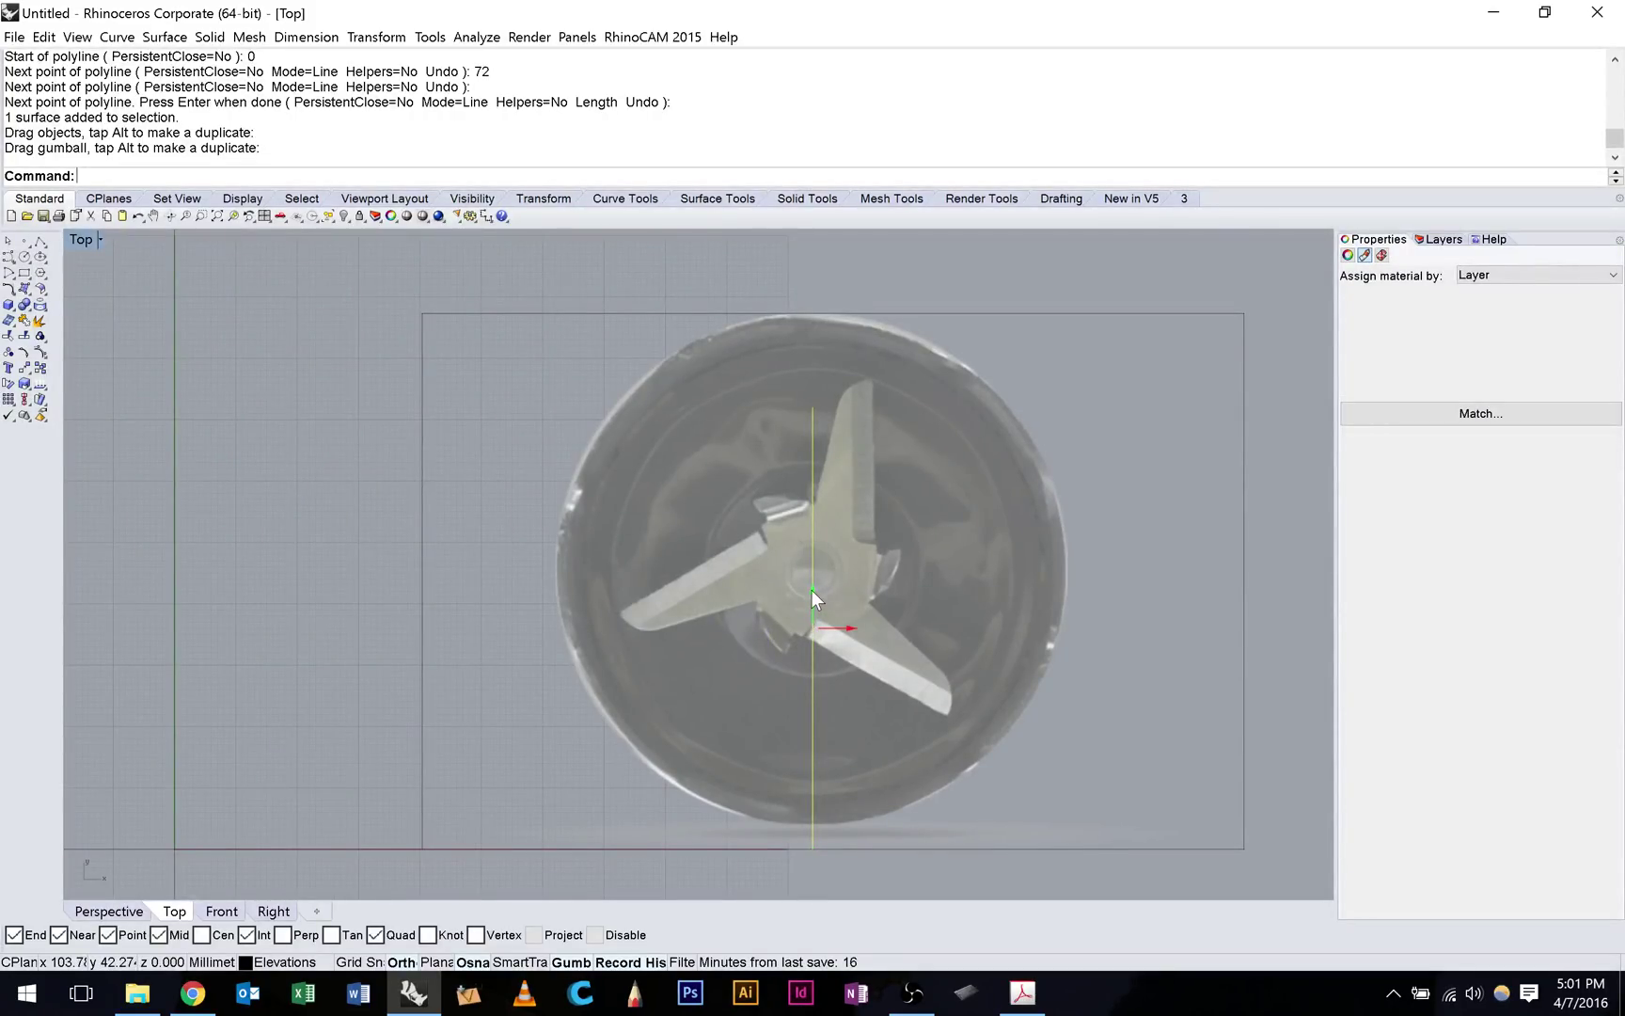
# Scale the end picture down from its upper corner, using its width as reference, and shift the 72 mm line back towards the hub.
pyautogui.click(661, 440)
pyautogui.write('Sc')
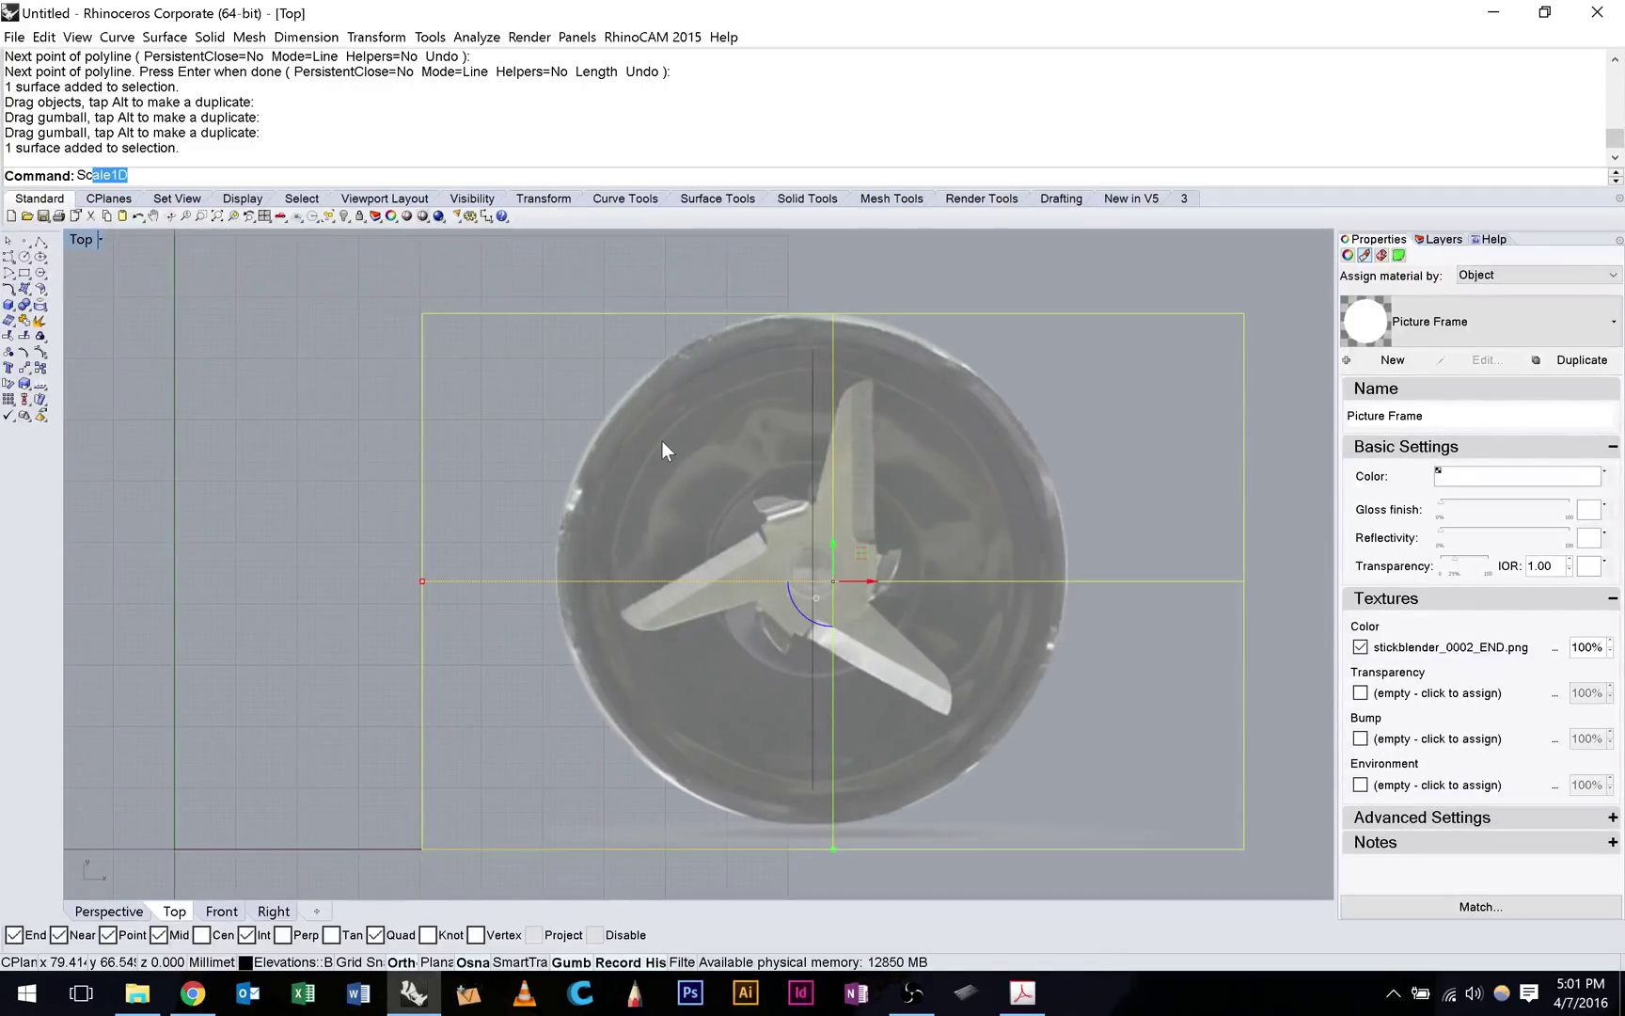
pyautogui.write('ale')
pyautogui.press('Return')
pyautogui.click(423, 313)
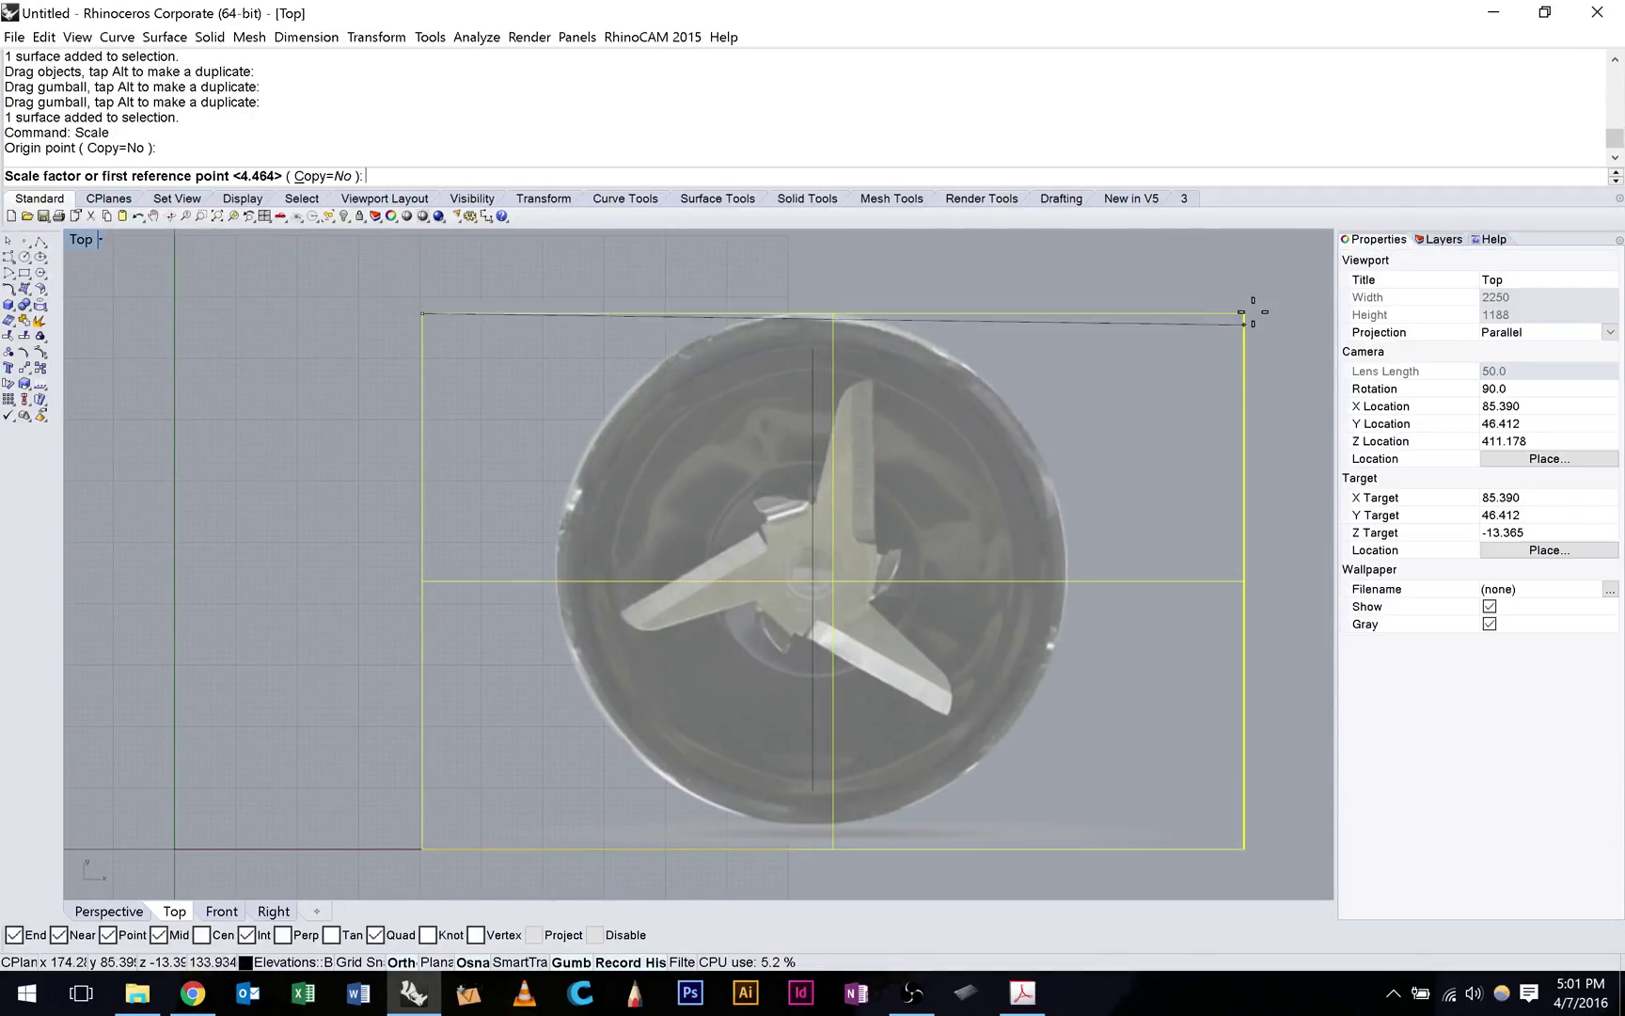
pyautogui.click(1247, 313)
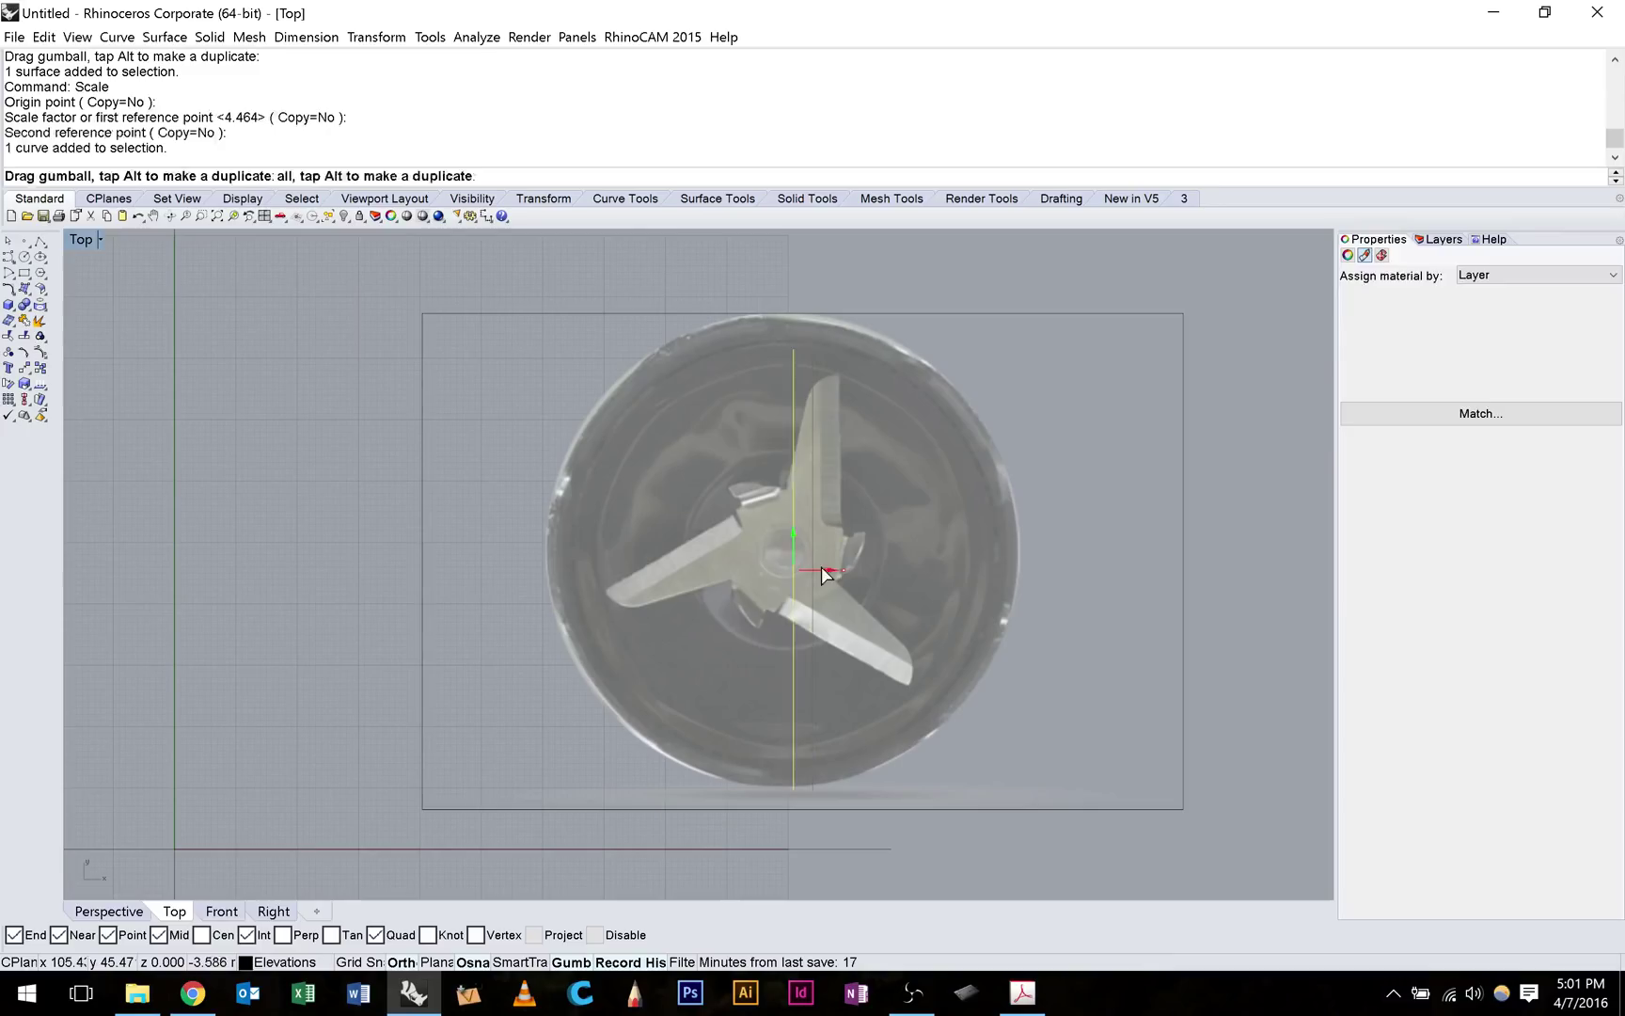
pyautogui.moveTo(822, 570); pyautogui.dragTo(809, 570)
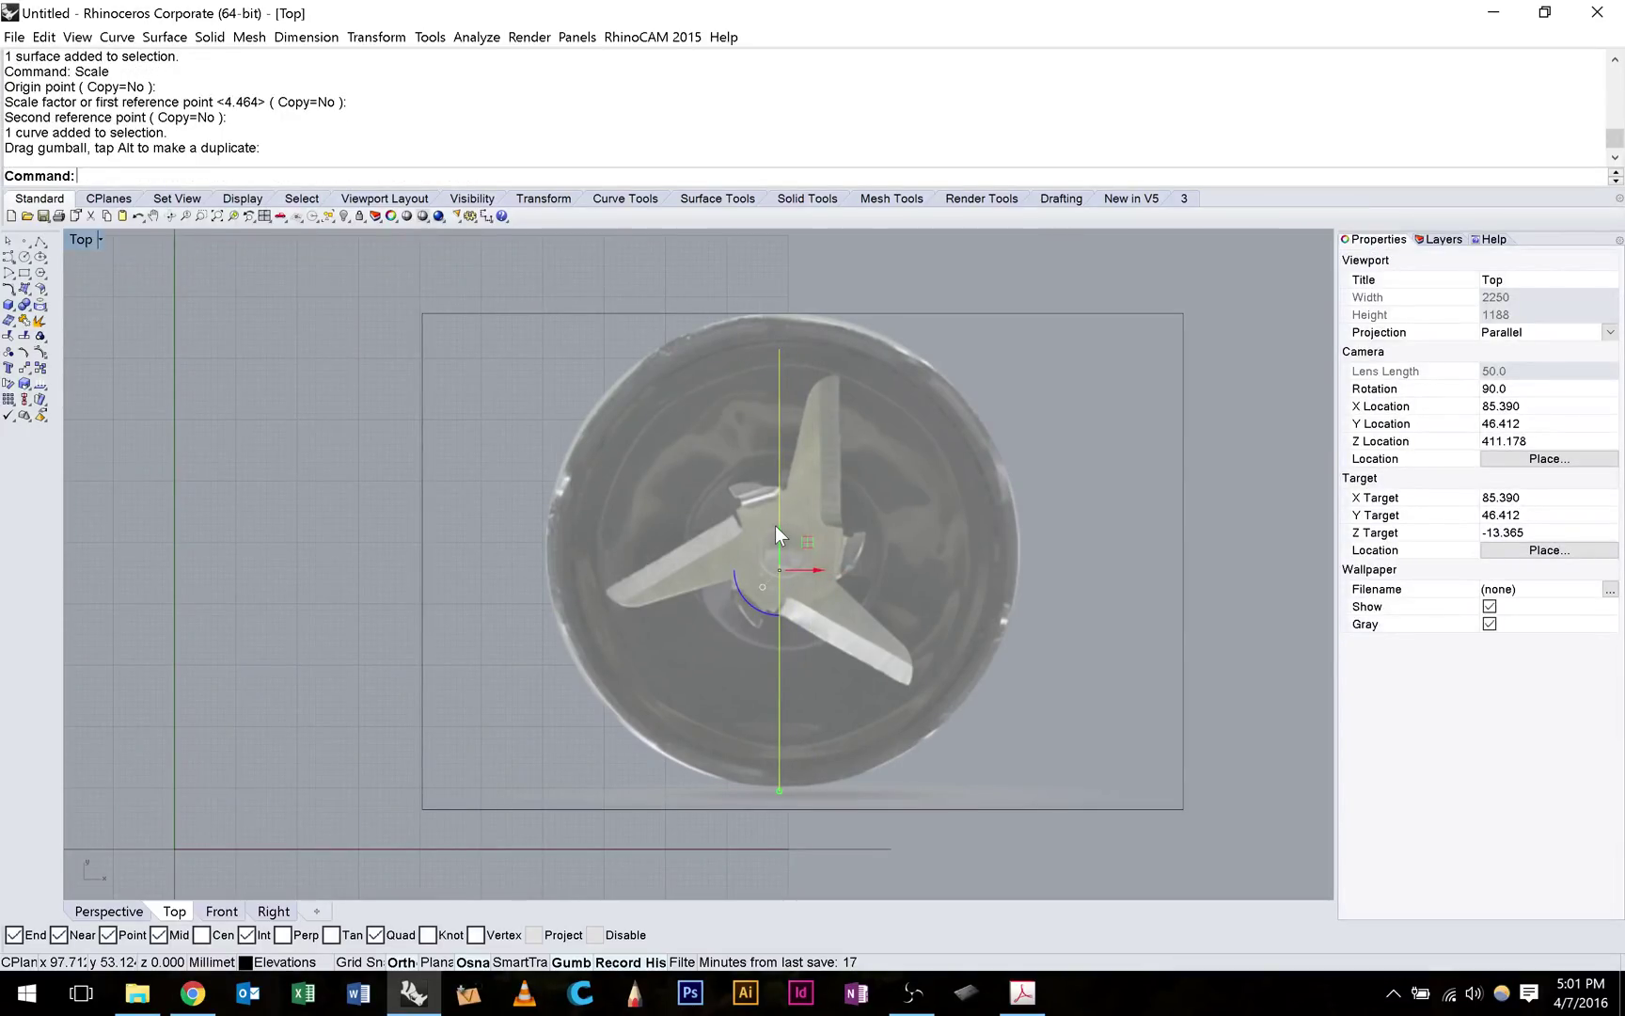
# Scale the end picture down again from its upper corner, using its side edge as reference, to match the blender circle to the 72 mm line.
pyautogui.click(425, 335)
pyautogui.write('scale')
pyautogui.press('Return')
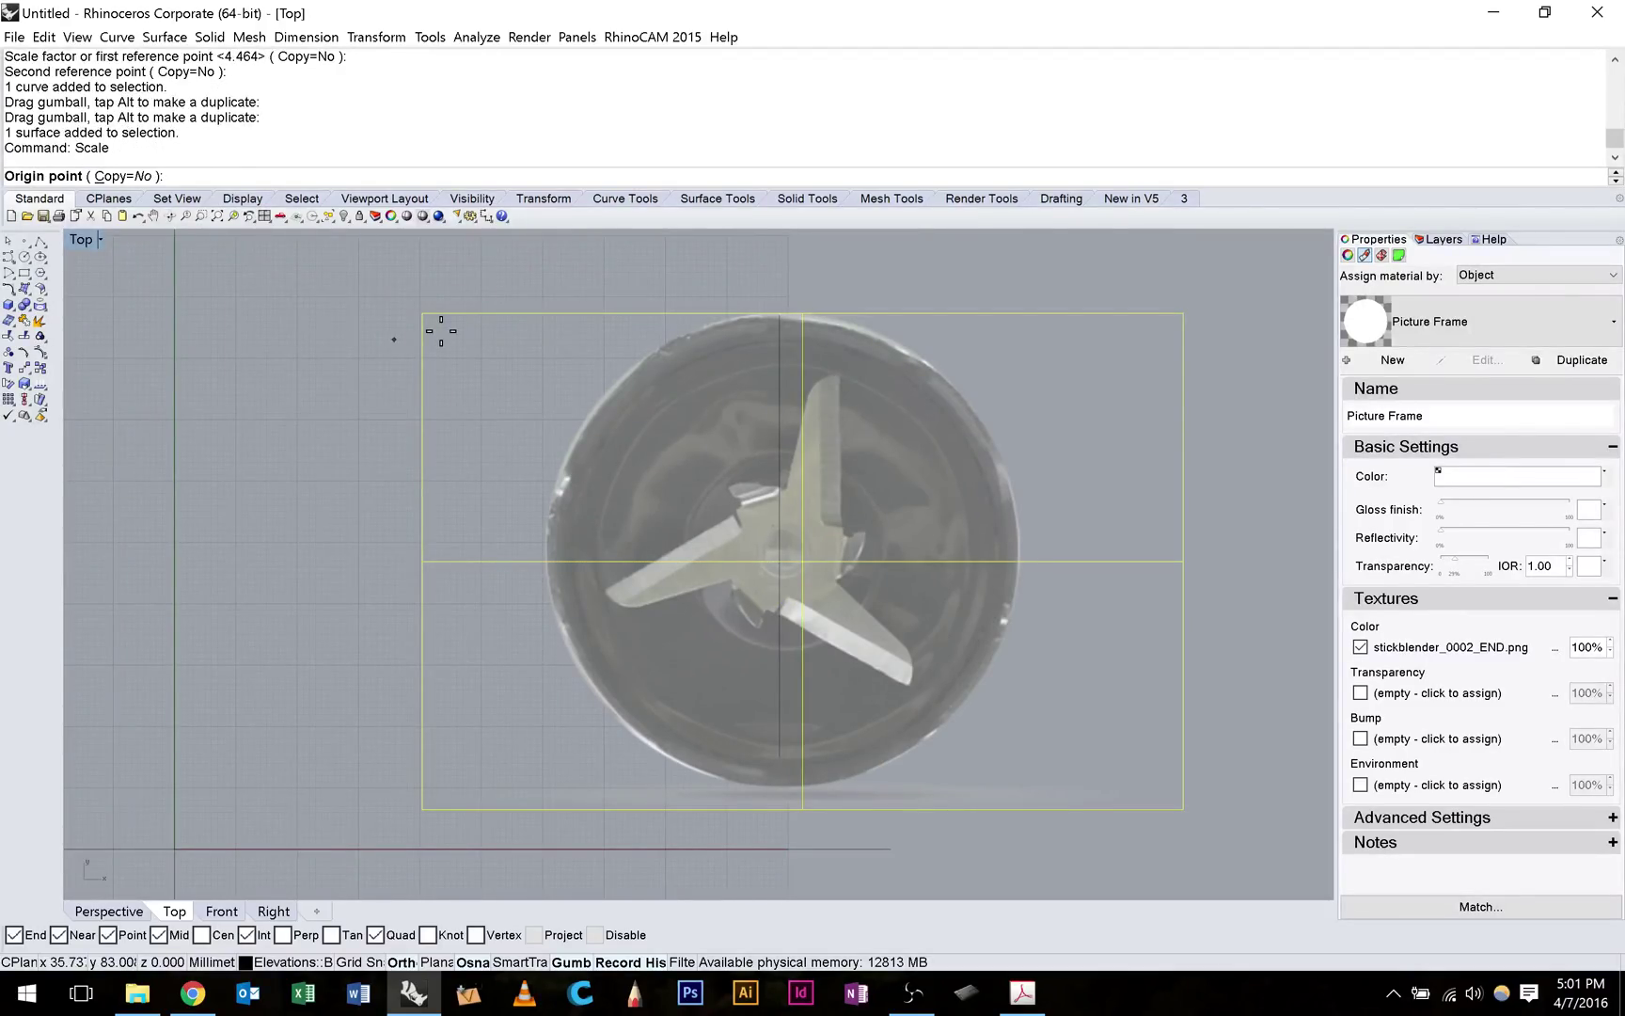
pyautogui.click(442, 331)
pyautogui.click(422, 809)
pyautogui.click(421, 779)
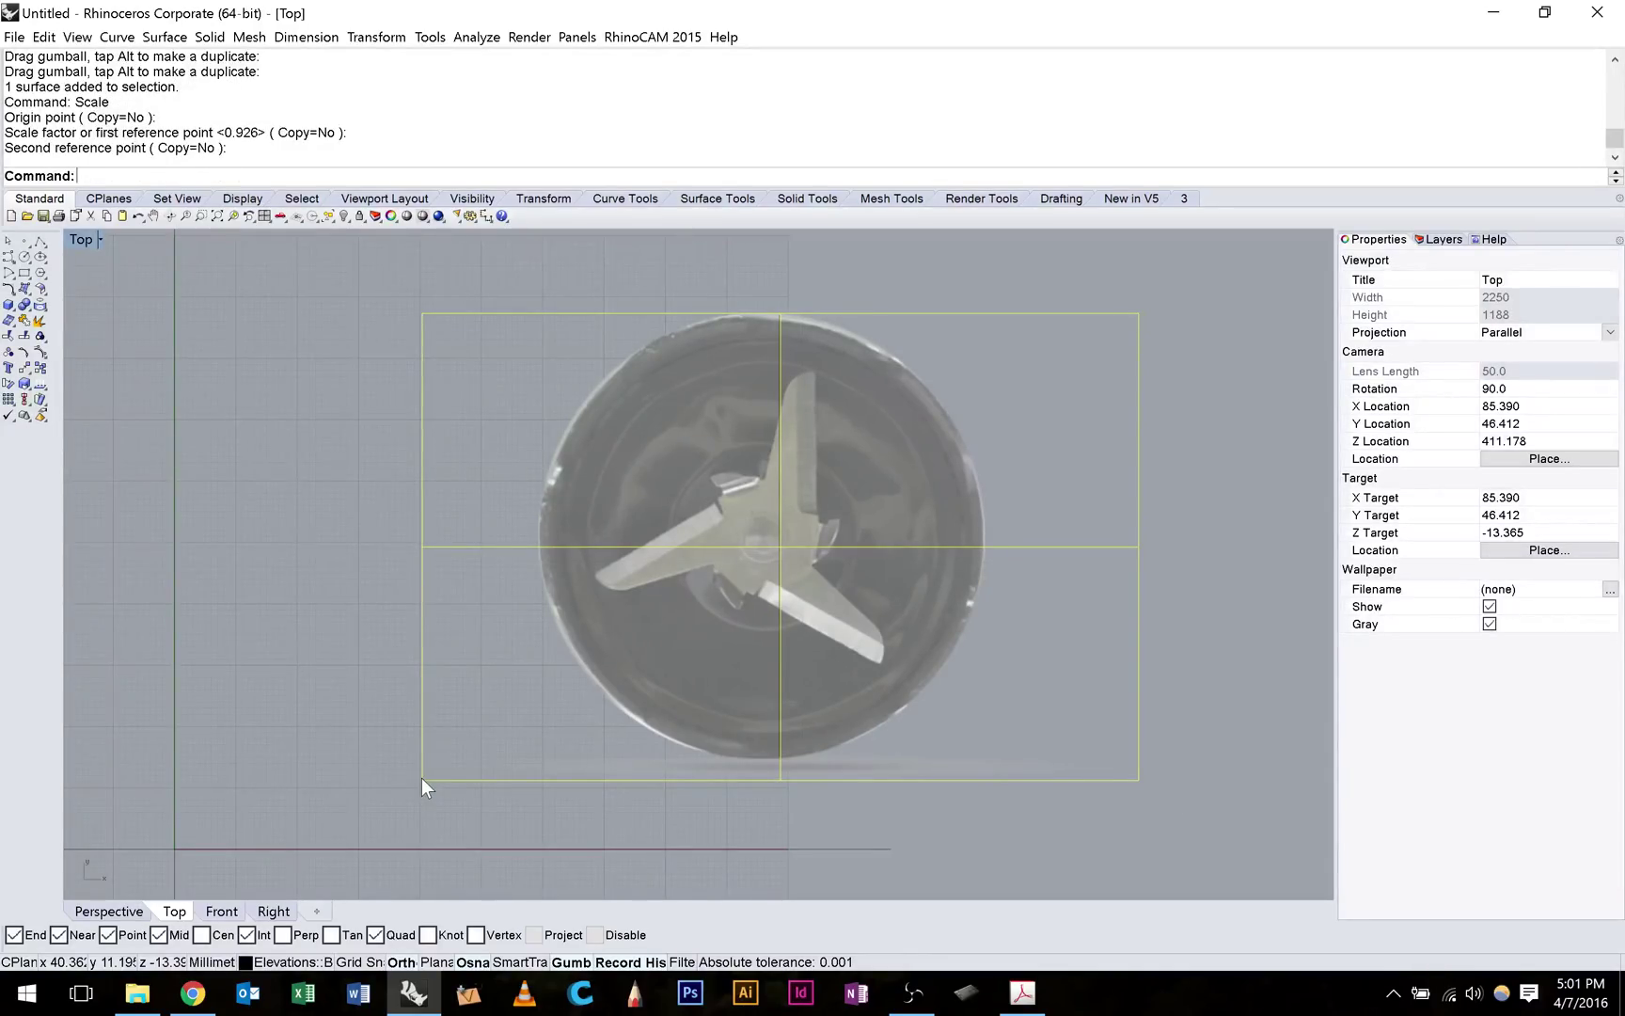
# Move the 72 mm line sideways so it passes through the centre of the blade hub.
pyautogui.click(1224, 389)
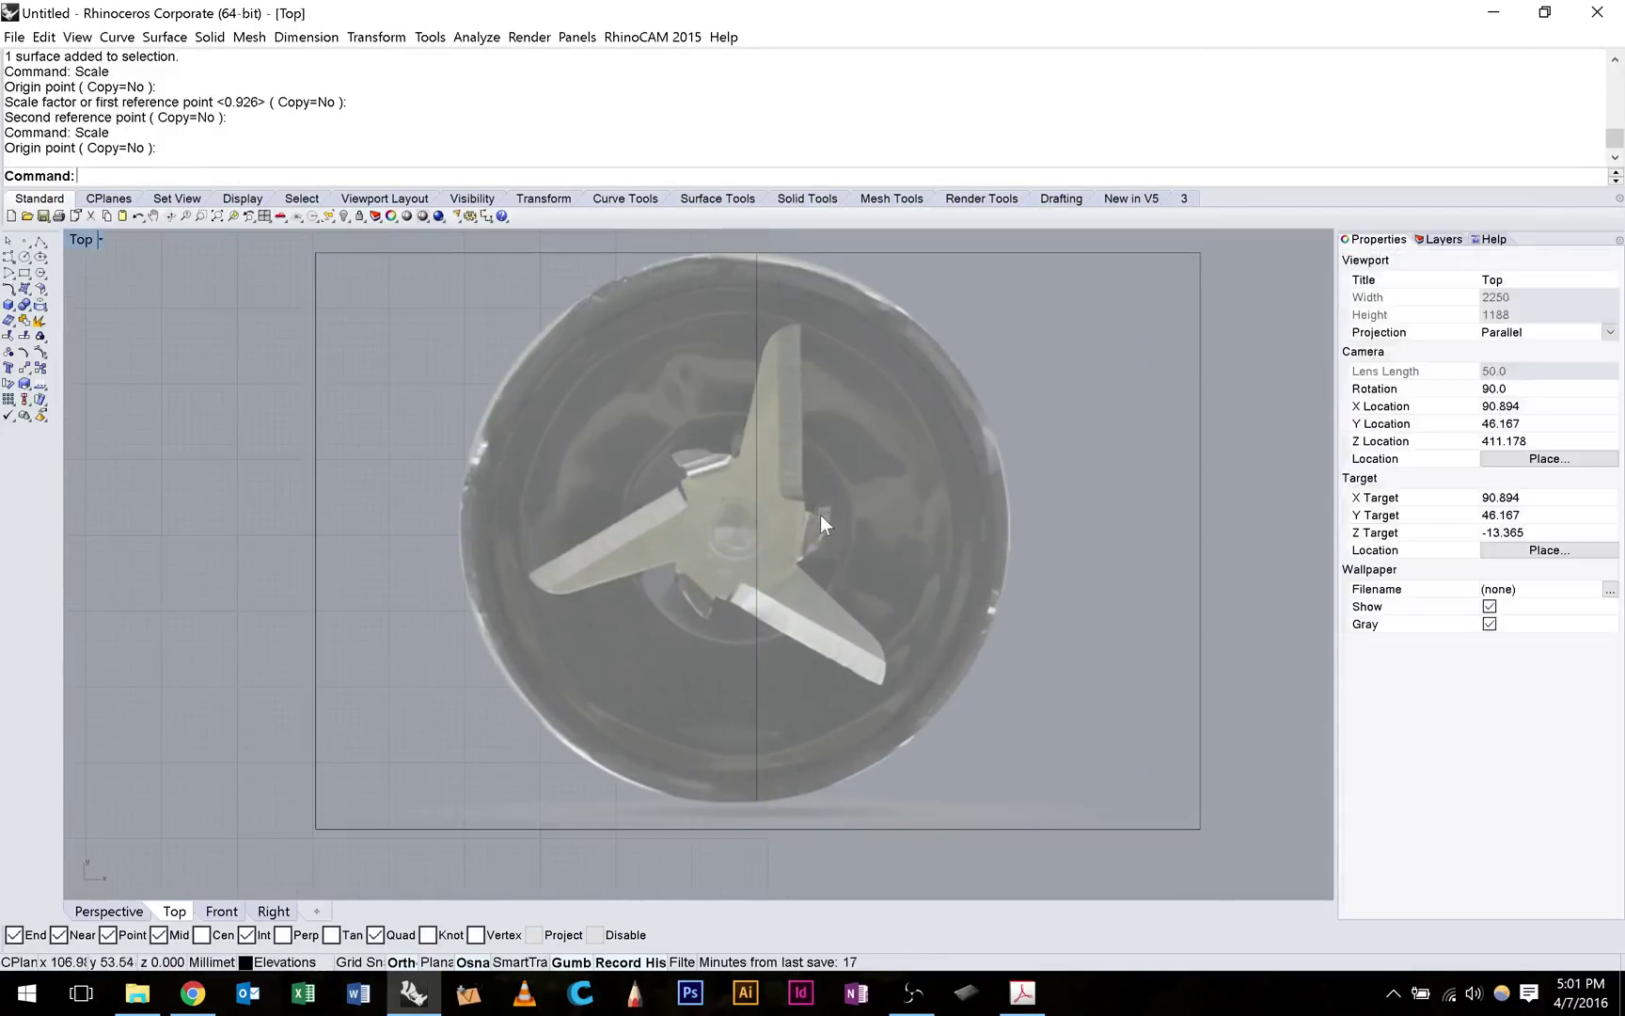
pyautogui.click(765, 533)
pyautogui.moveTo(791, 528); pyautogui.dragTo(778, 529)
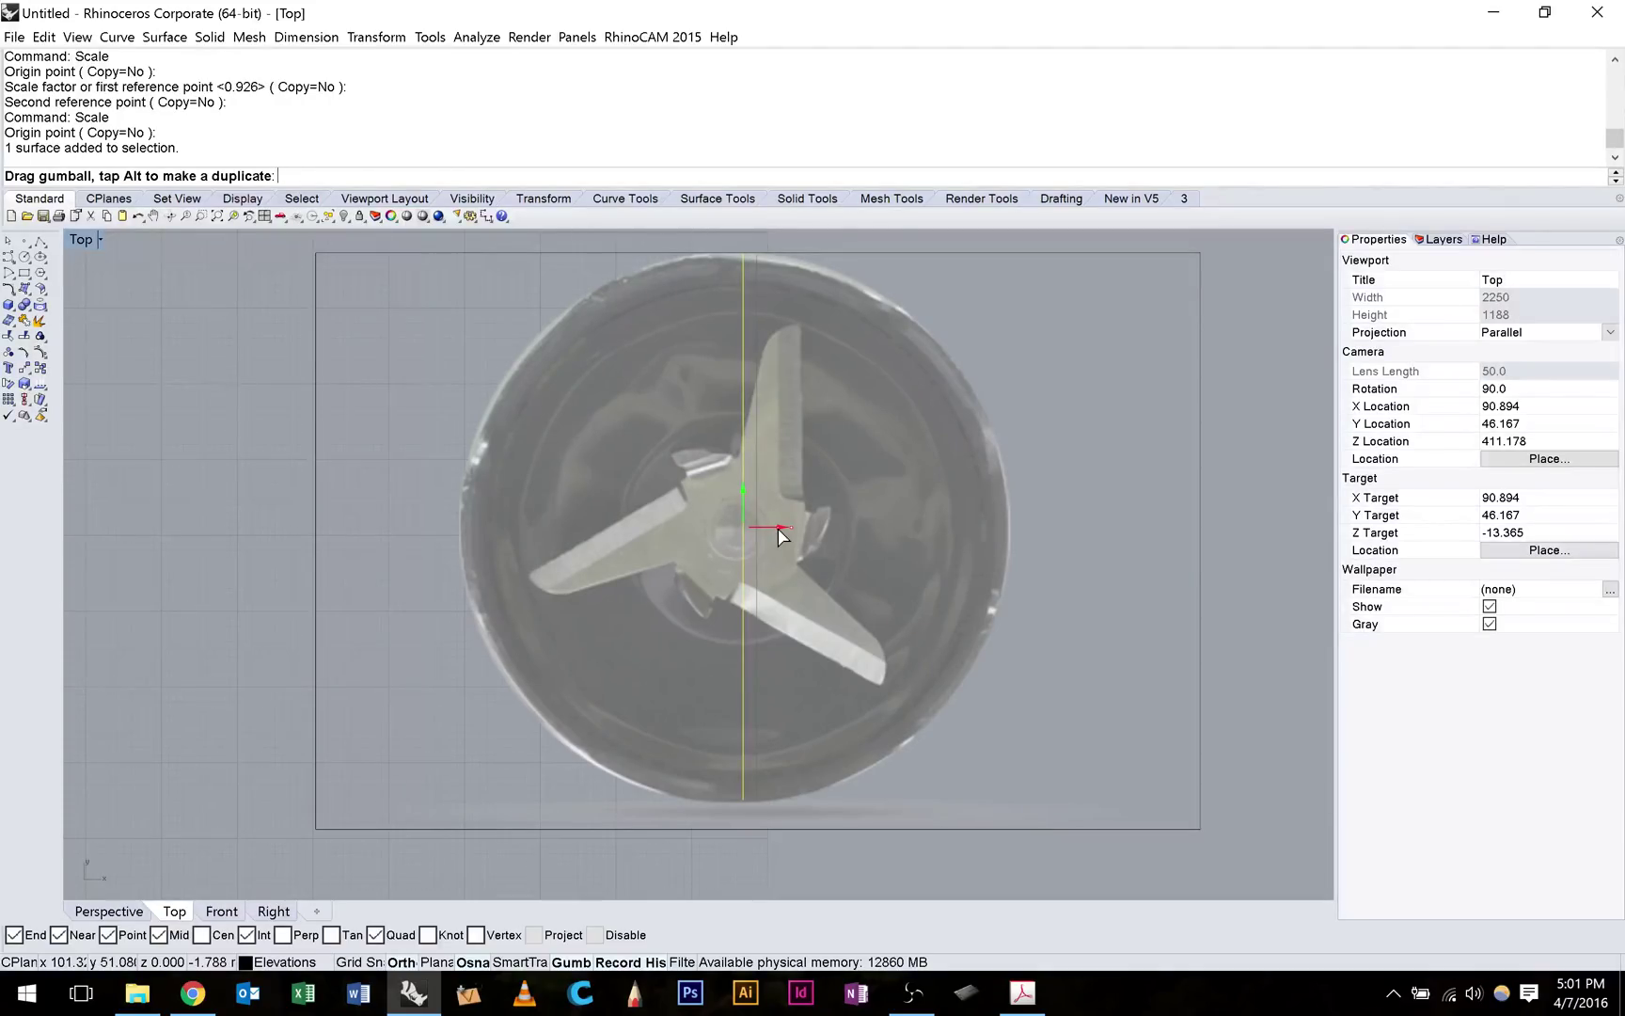
pyautogui.moveTo(780, 535); pyautogui.dragTo(772, 534)
pyautogui.click(205, 512)
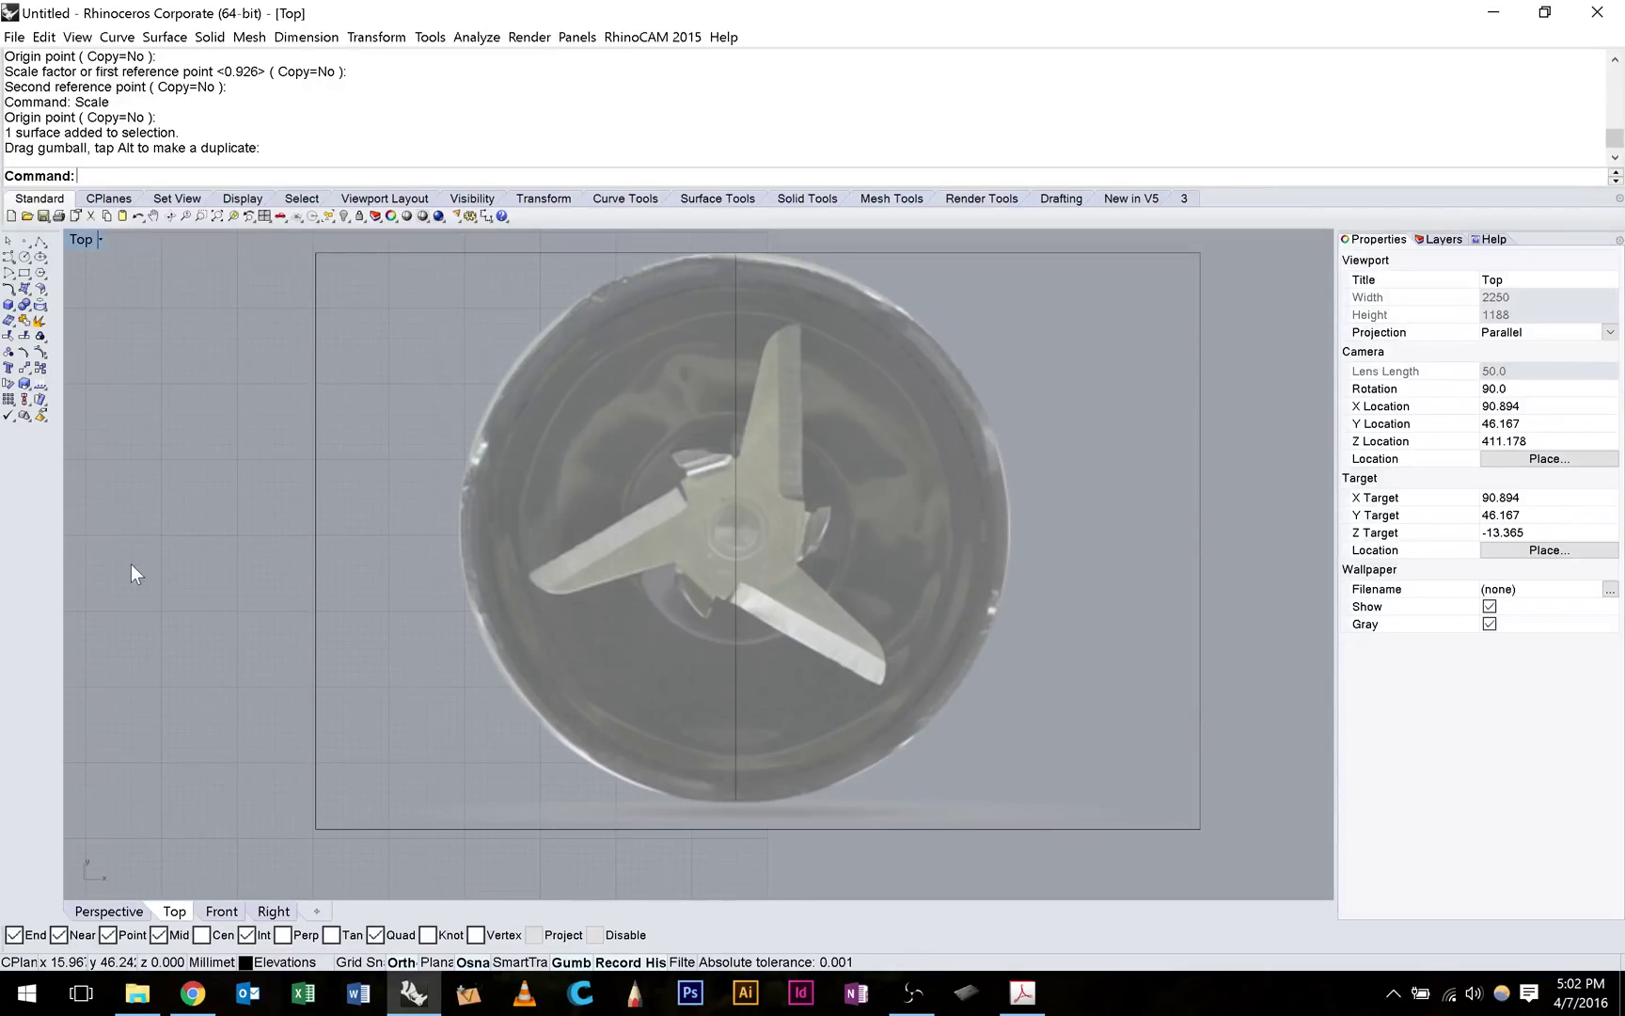
pyautogui.scroll(-5, 131, 563)
pyautogui.scroll(2, 681, 487)
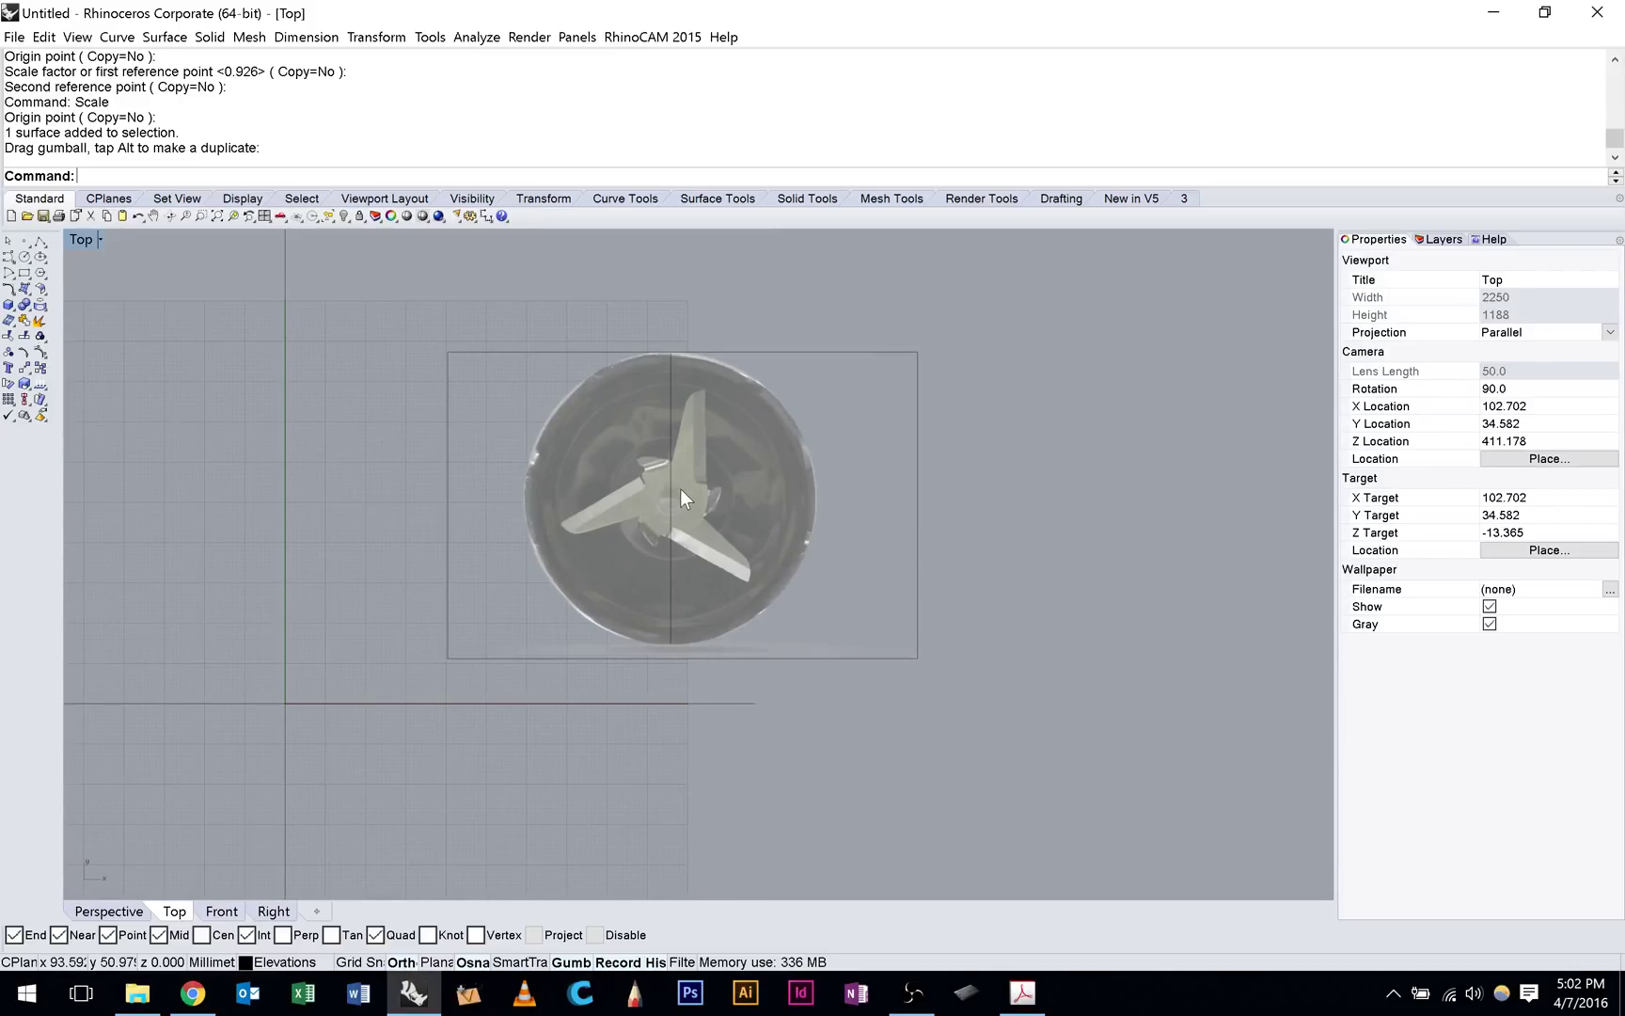
pyautogui.scroll(1, 681, 487)
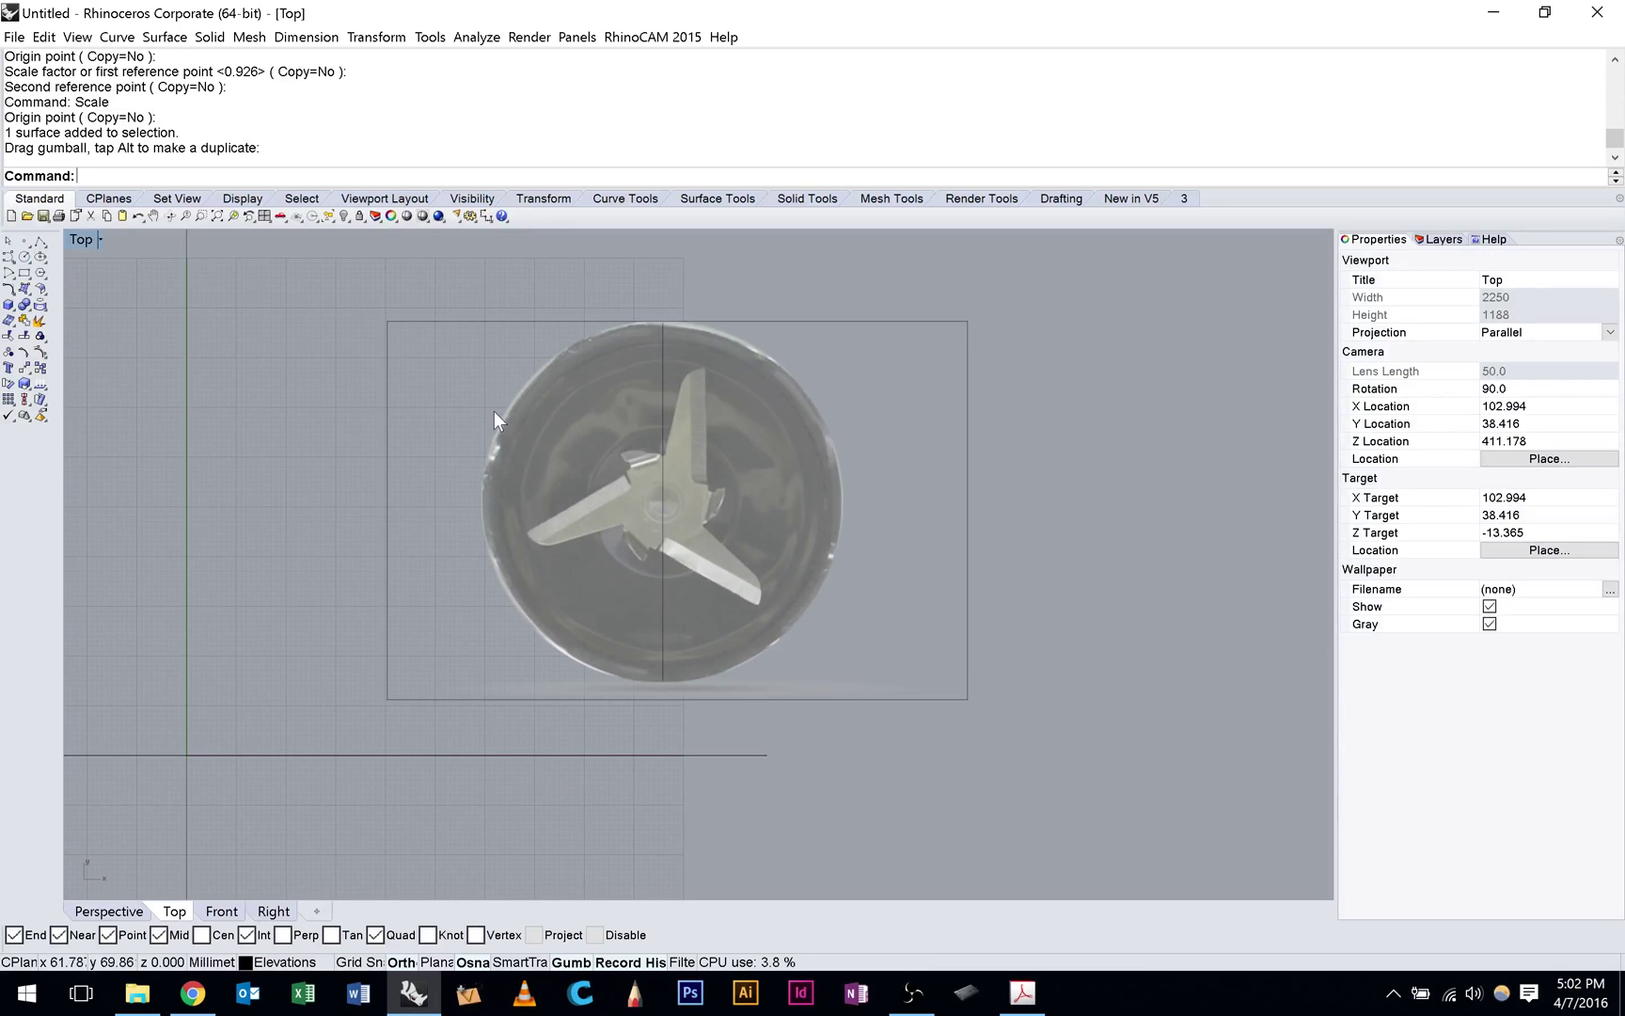
pyautogui.scroll(2, 679, 610)
pyautogui.moveTo(702, 558); pyautogui.dragTo(701, 634, button='right')
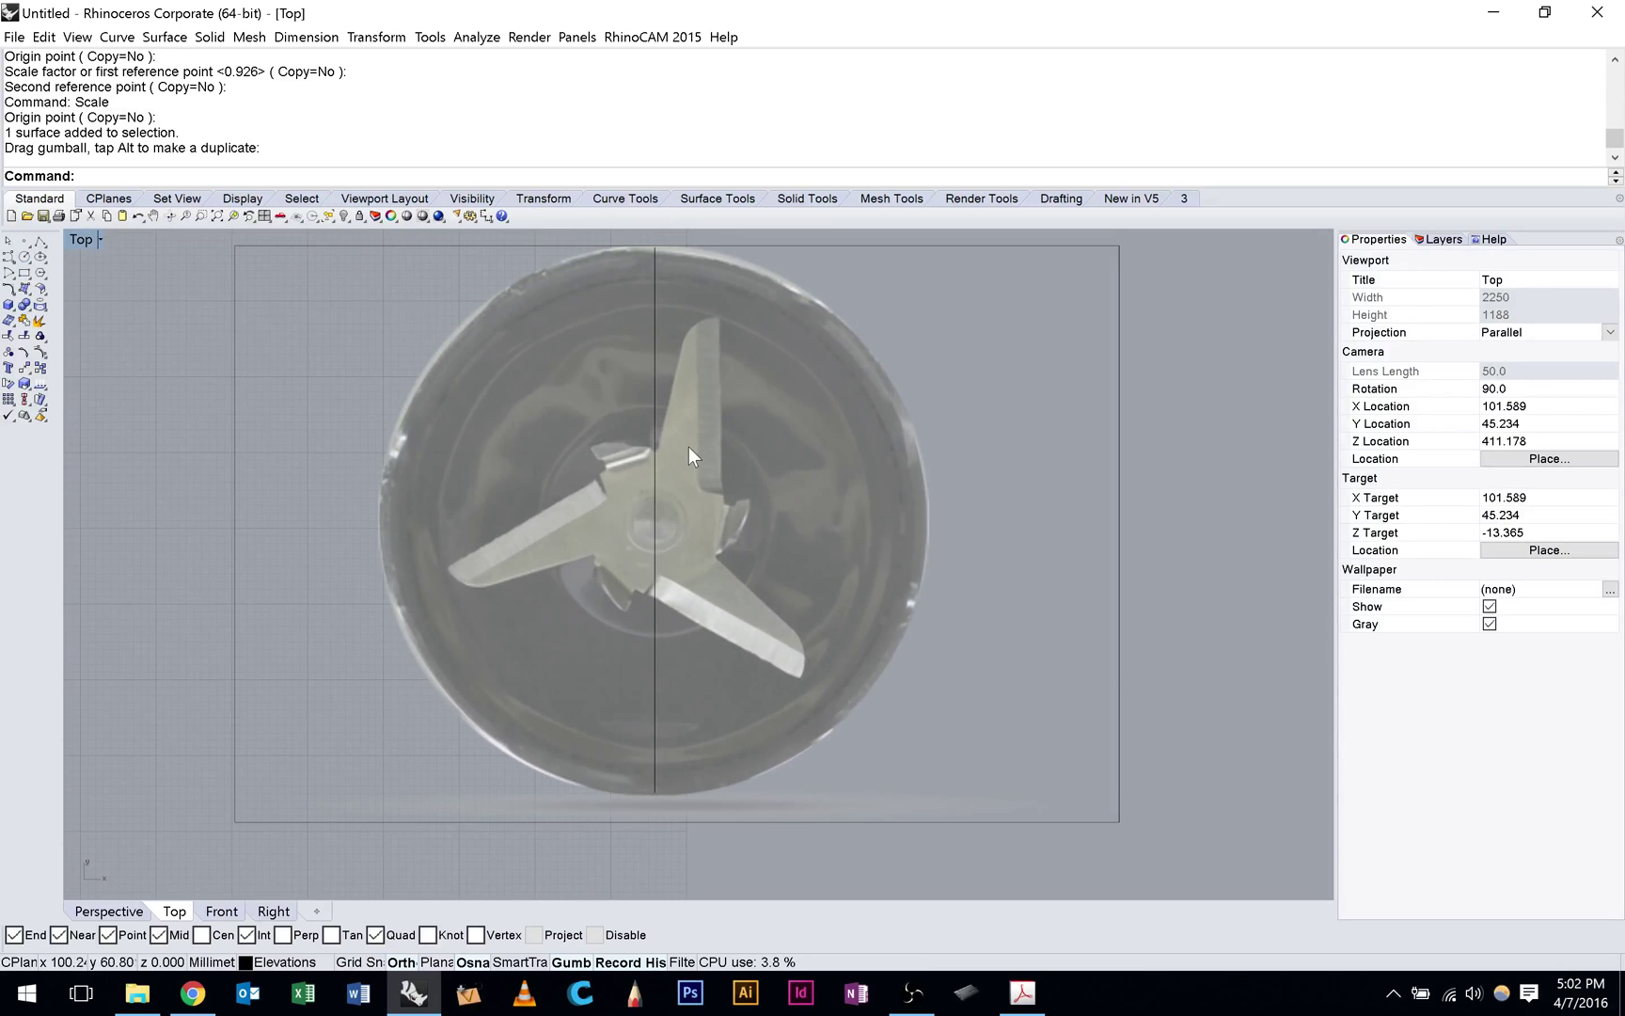
# Move the end picture from the midpoint of the 72 mm line to the origin (0), centring the blade hub on the axes.
pyautogui.scroll(-4, 686, 509)
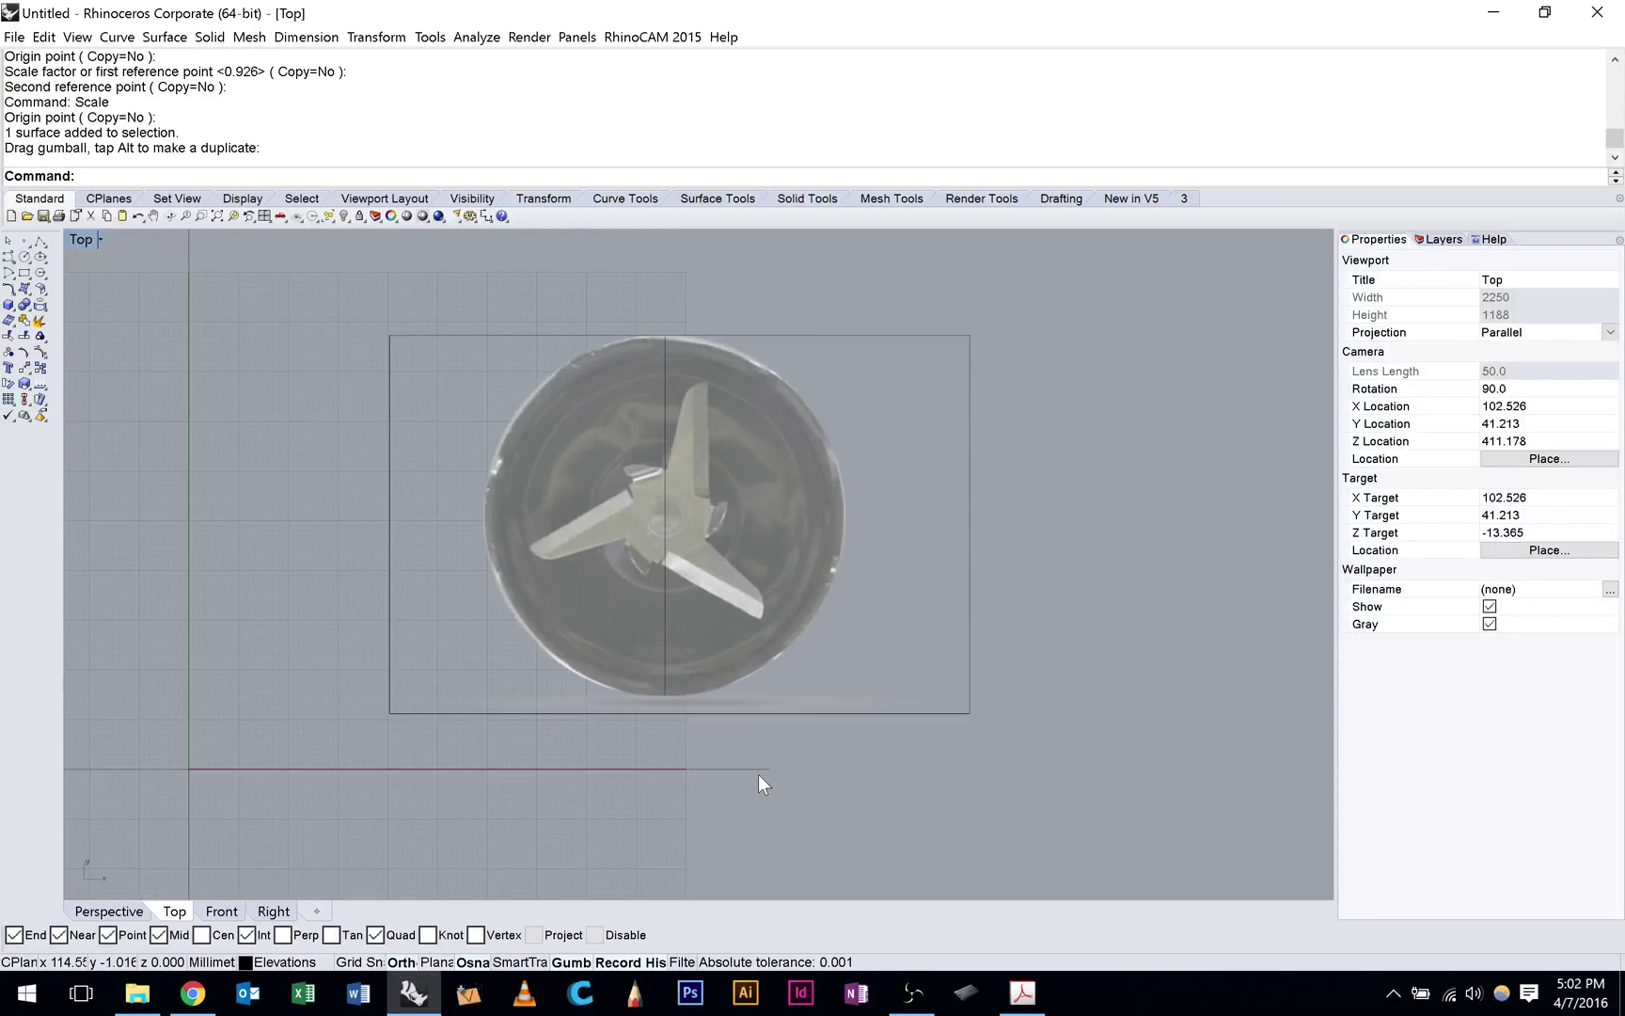
pyautogui.moveTo(595, 512); pyautogui.dragTo(753, 605)
pyautogui.click(1181, 402)
pyautogui.click(763, 497)
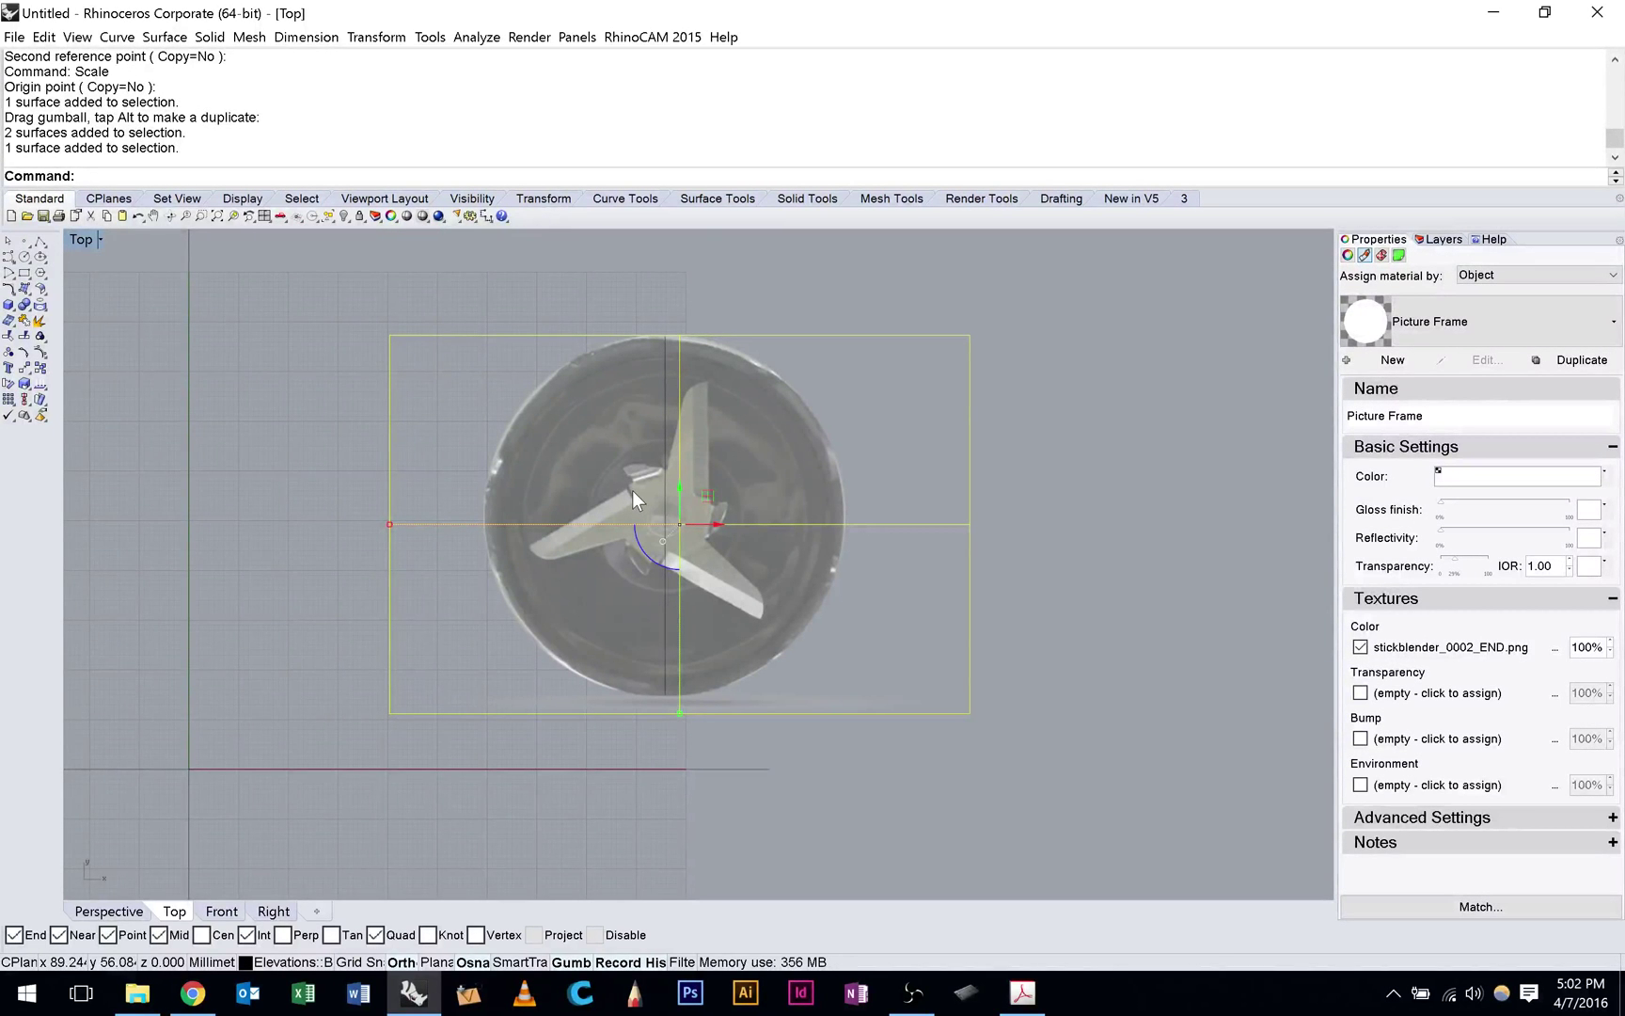
pyautogui.scroll(4, 632, 490)
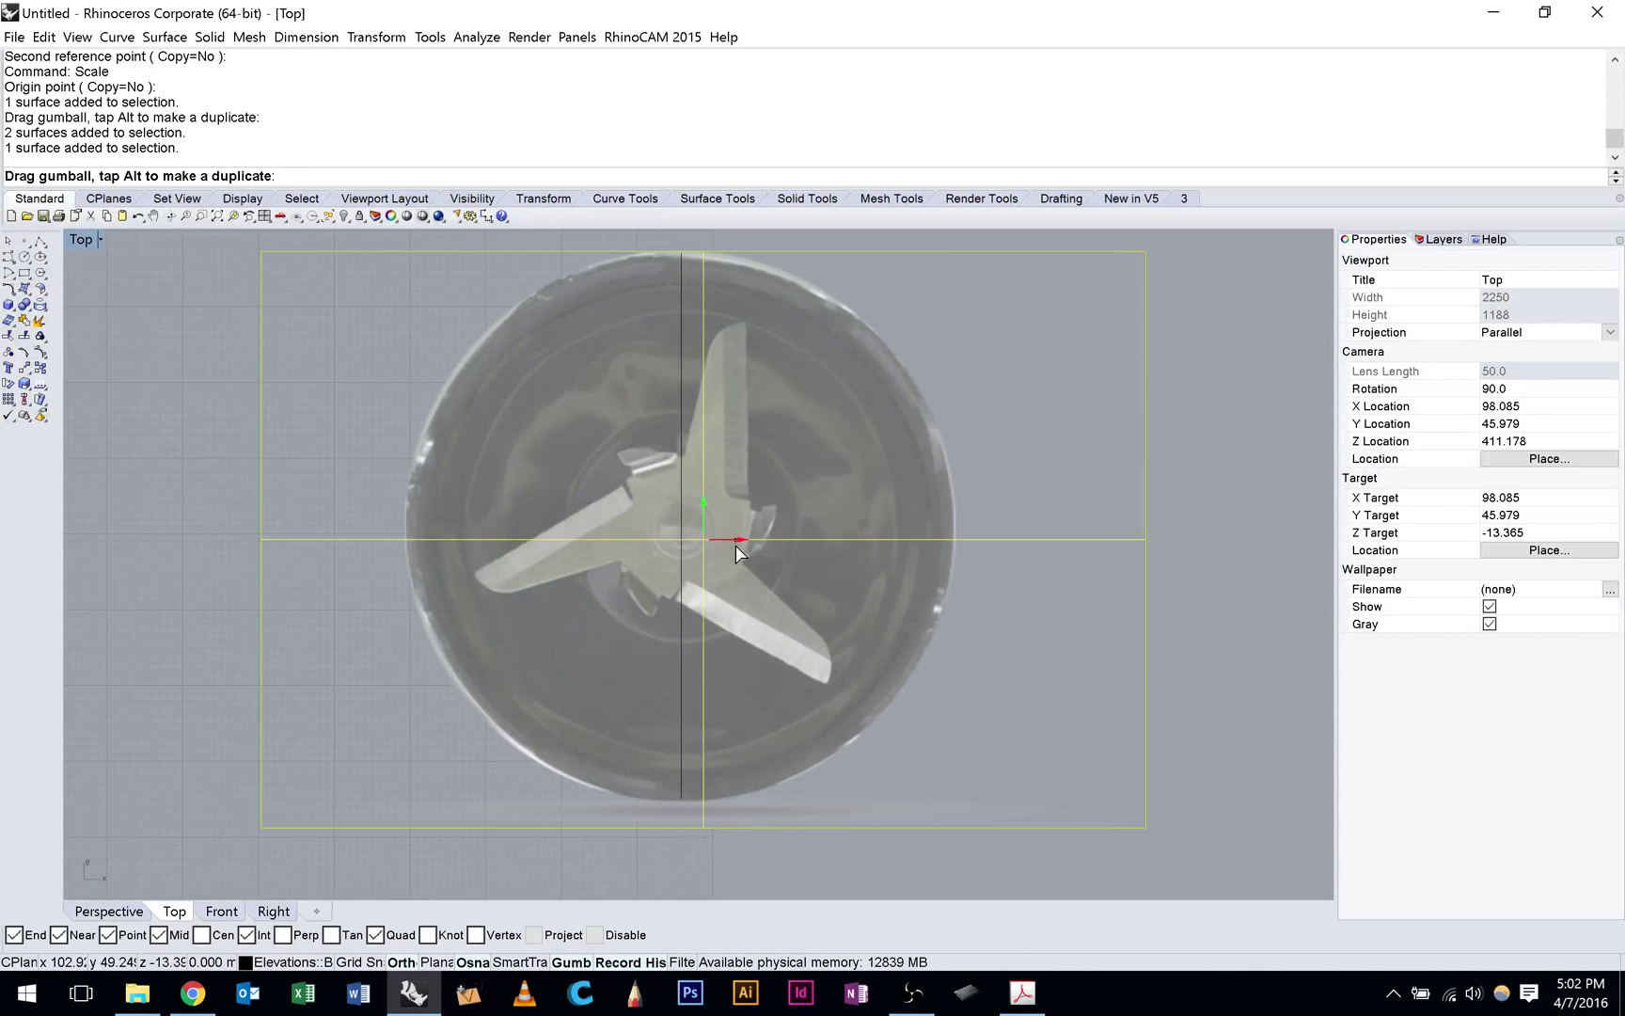
pyautogui.click(736, 545)
pyautogui.write('Move')
pyautogui.press('Return')
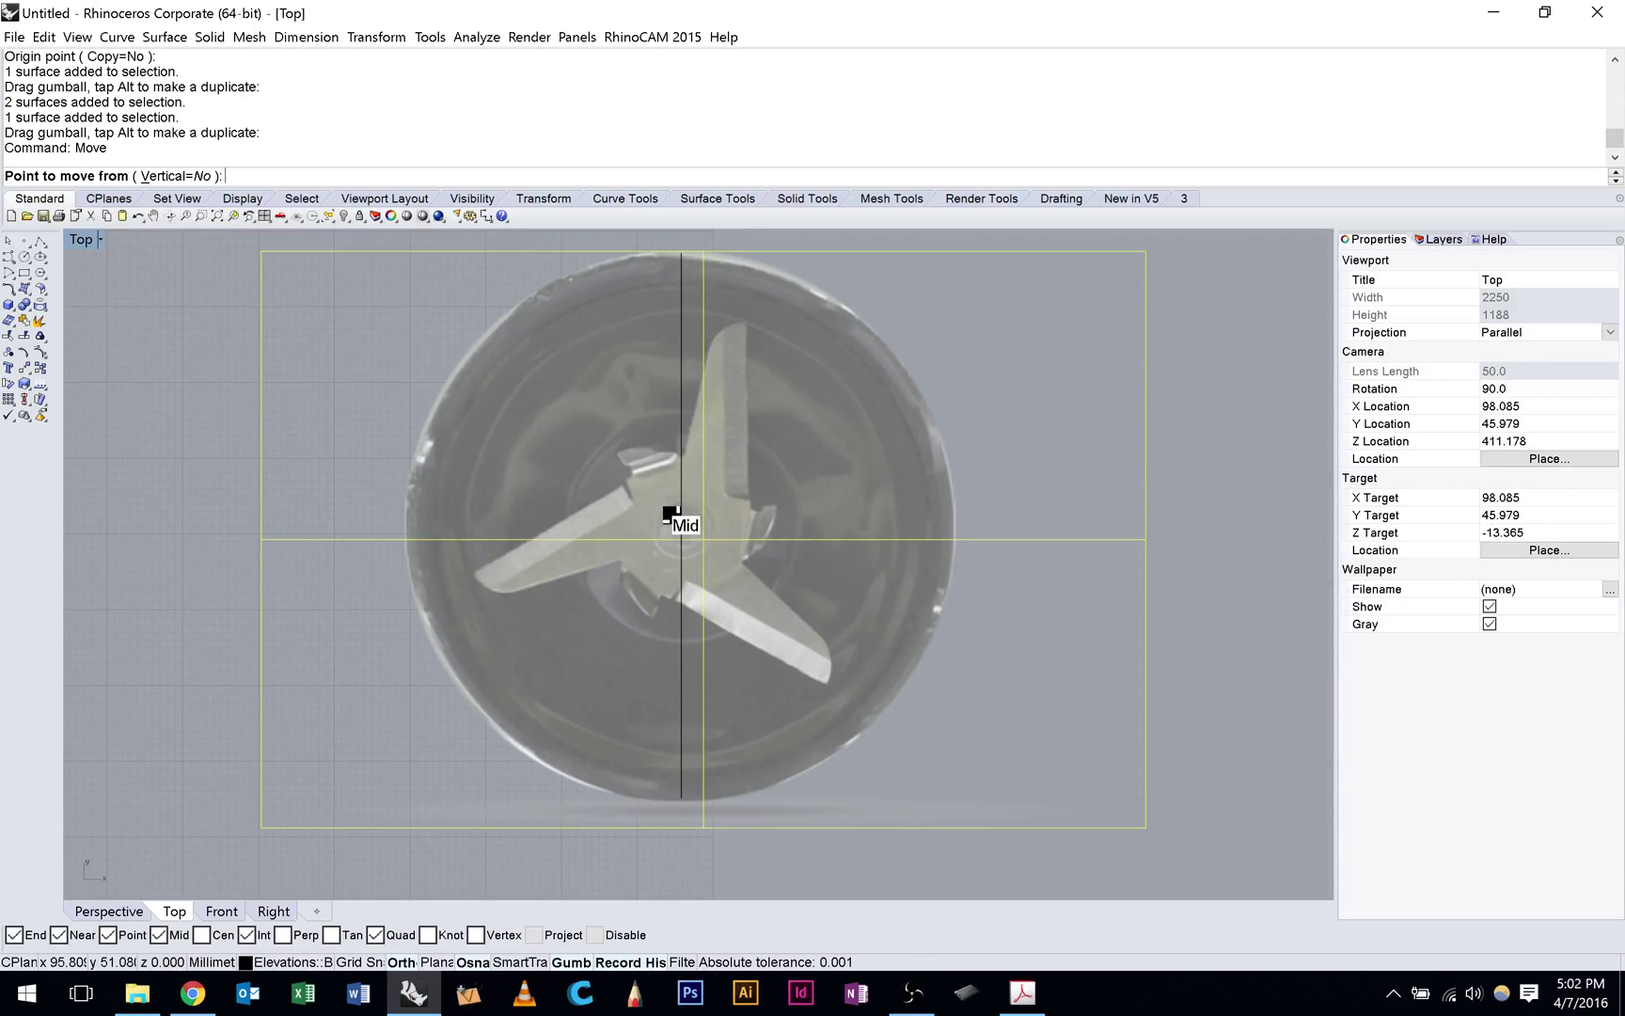
pyautogui.click(681, 525)
pyautogui.scroll(-4, 582, 521)
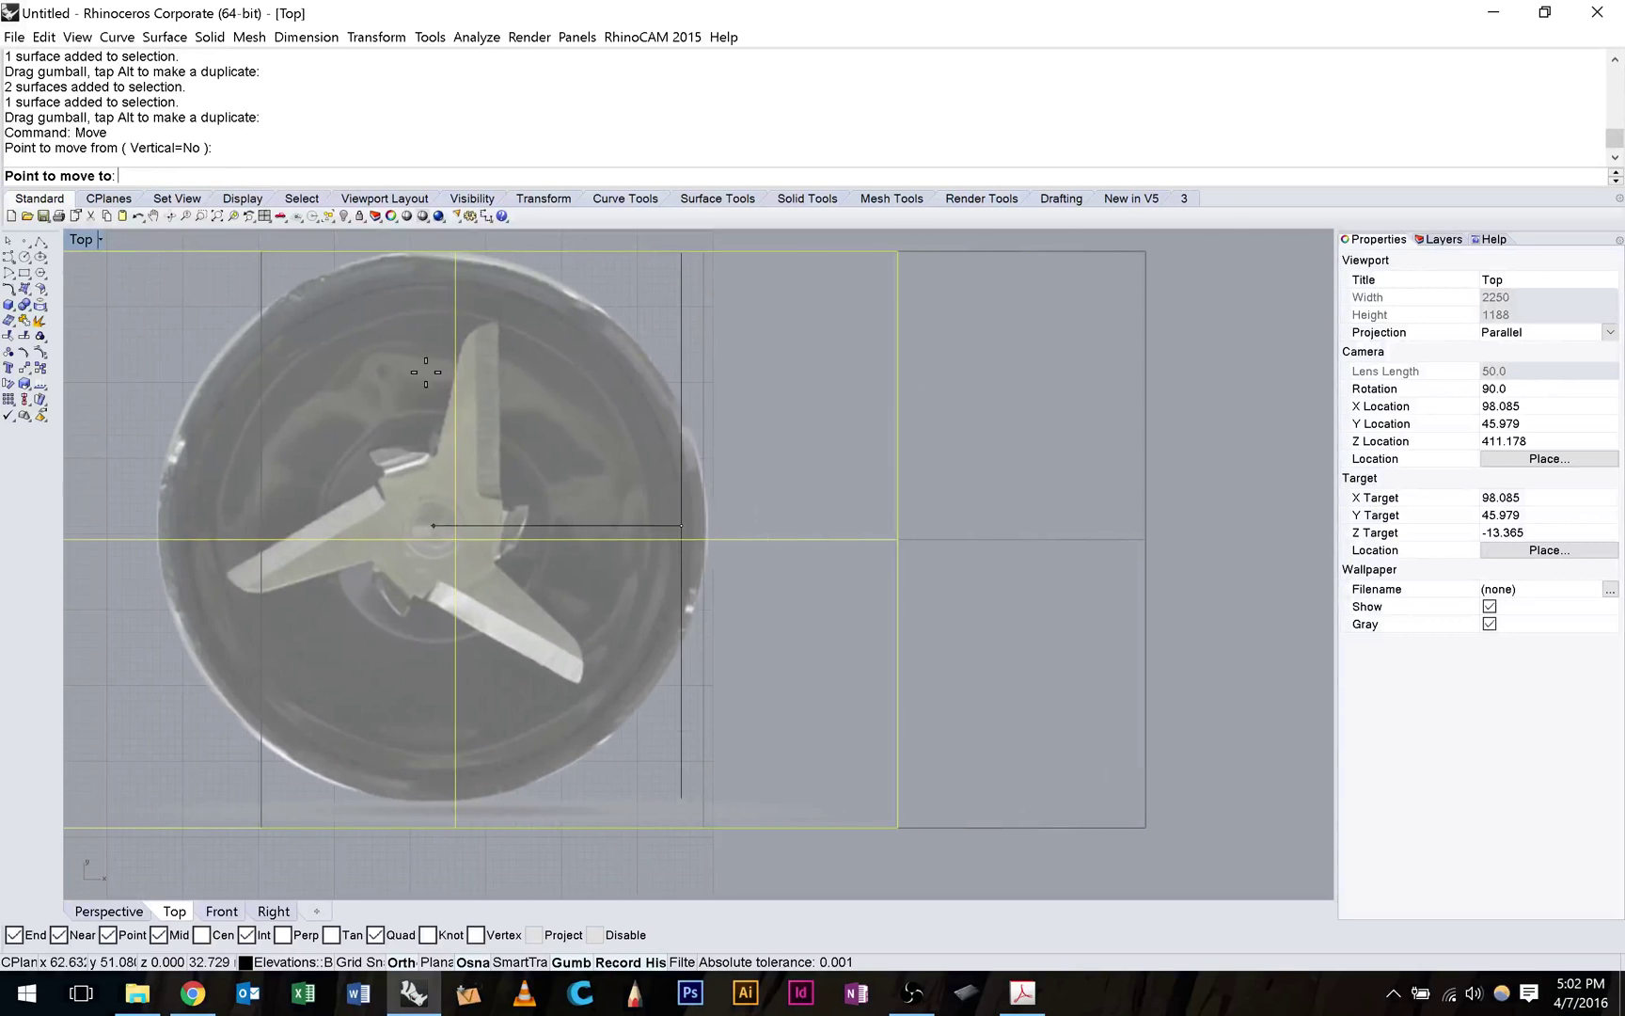
pyautogui.moveTo(356, 479); pyautogui.dragTo(539, 453, button='right')
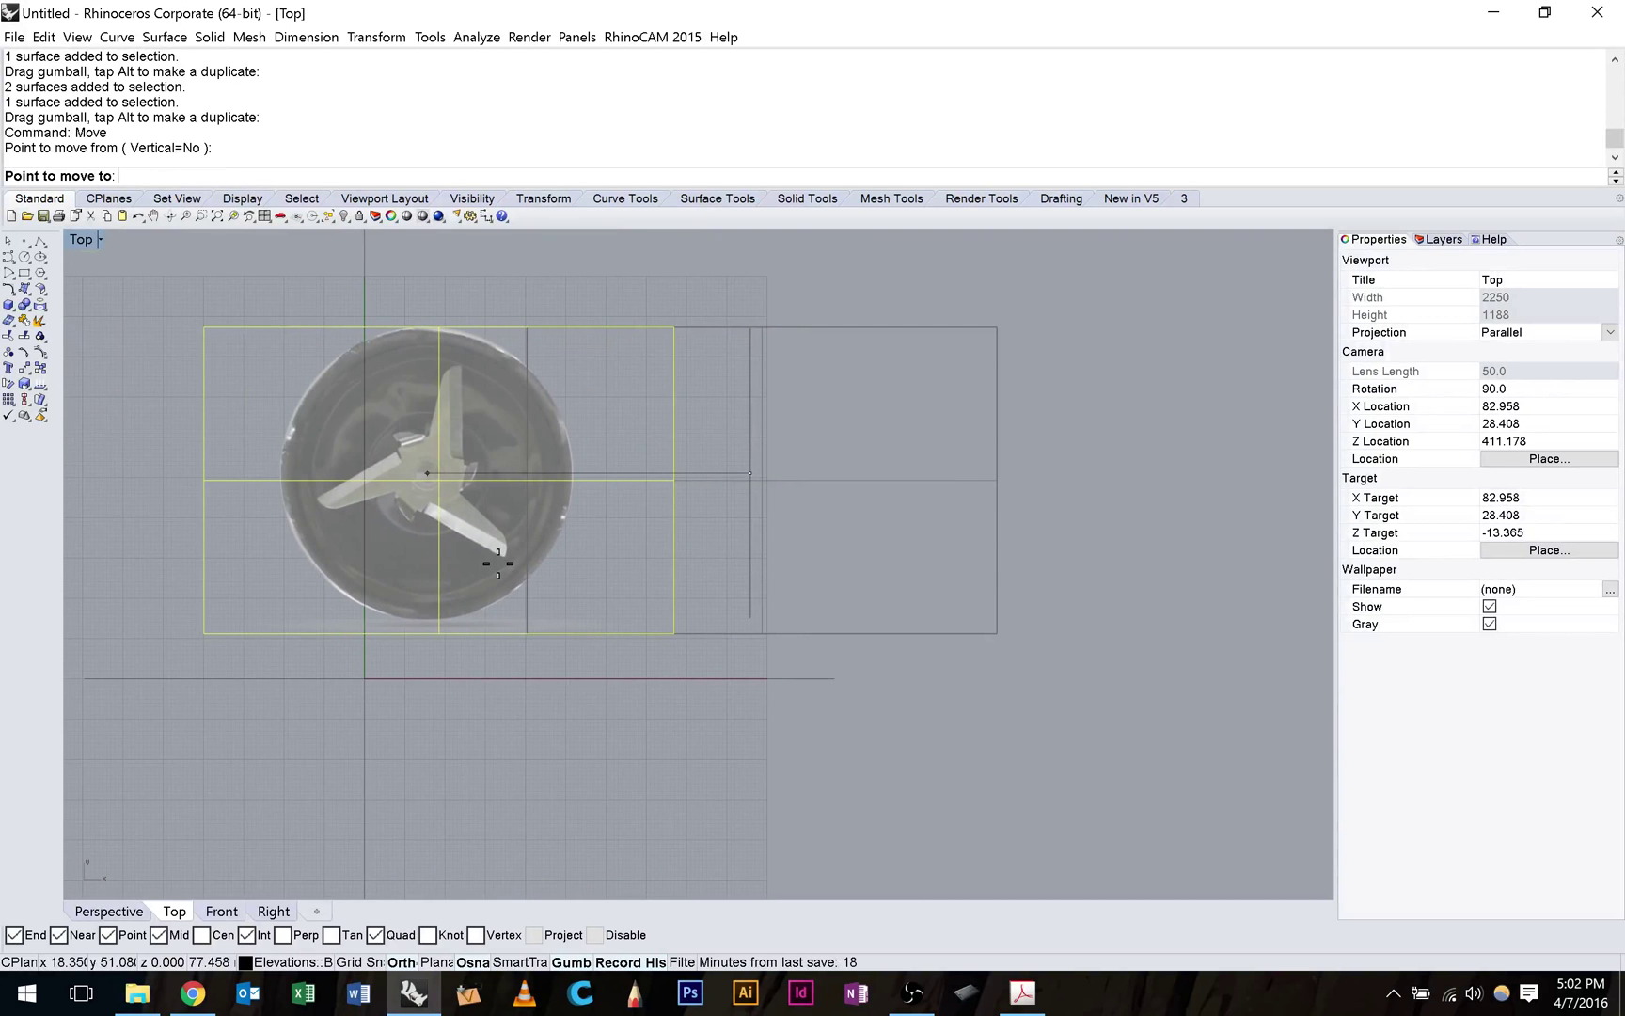
pyautogui.write('0')
pyautogui.press('Return')
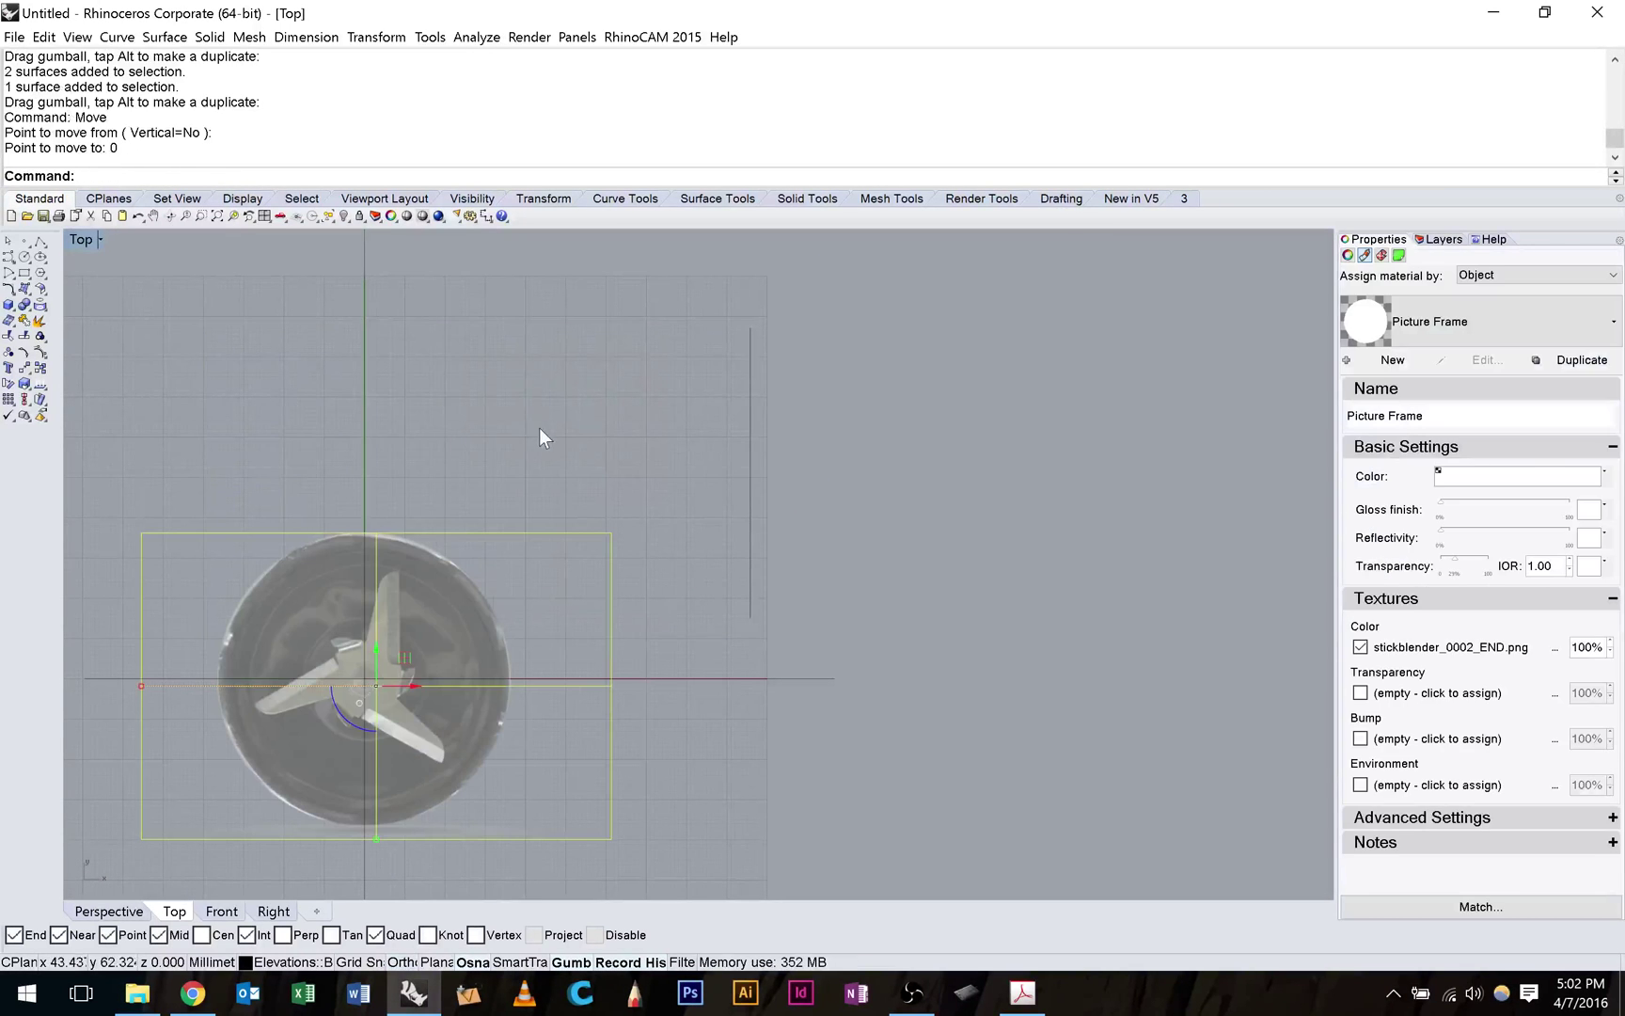
pyautogui.moveTo(534, 407); pyautogui.dragTo(613, 316, button='right')
pyautogui.click(613, 316)
# Examine the end picture's alignment with the axes and its height relative to the base of the upright blender pictures.
pyautogui.scroll(3, 474, 601)
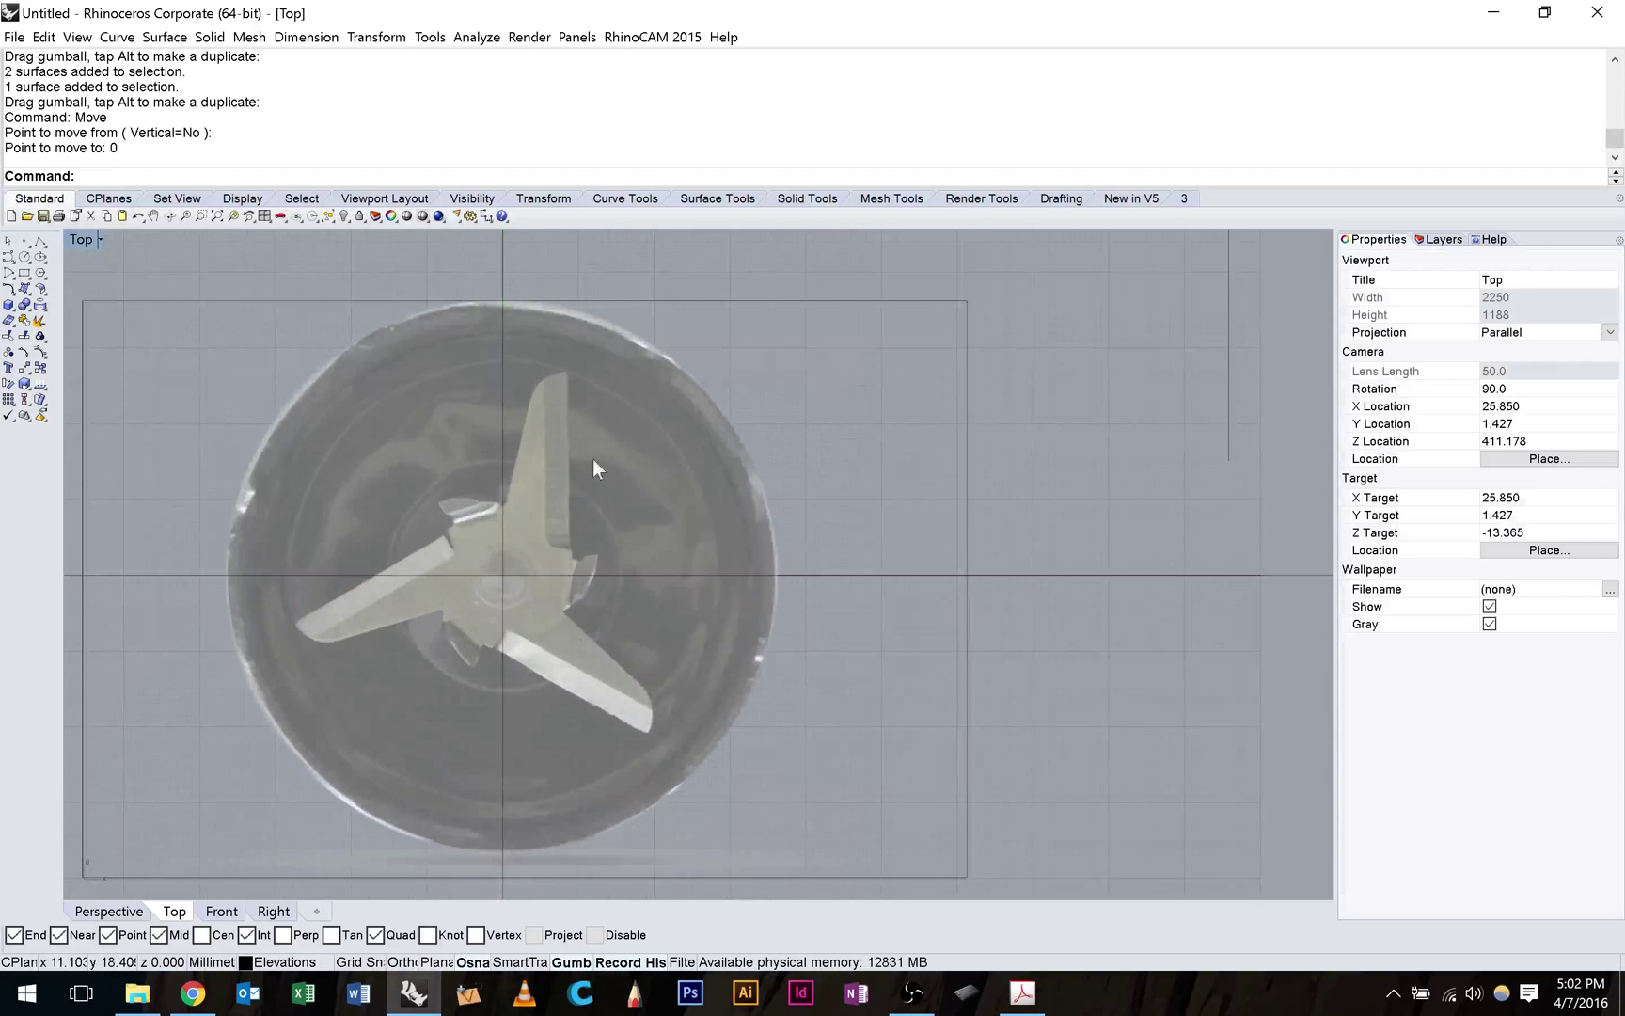
pyautogui.scroll(-3, 736, 507)
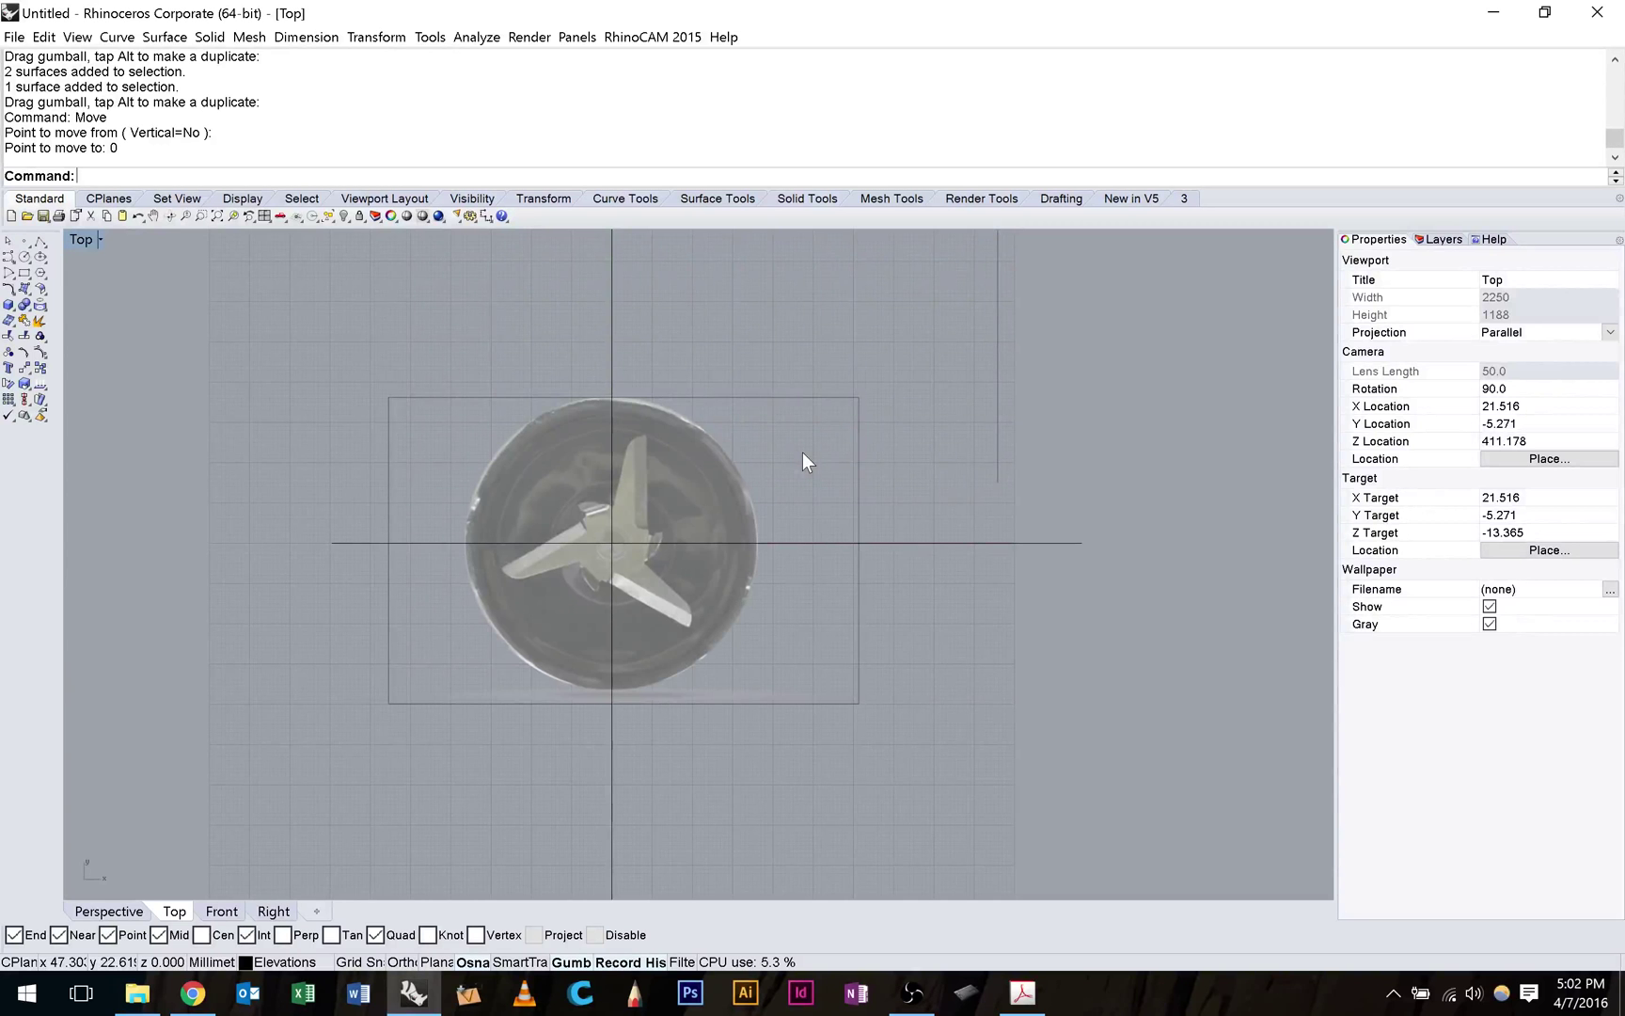
pyautogui.hotkey('ctrl', 'F4')
pyautogui.moveTo(802, 452); pyautogui.dragTo(737, 484, button='right')
pyautogui.scroll(8, 737, 483)
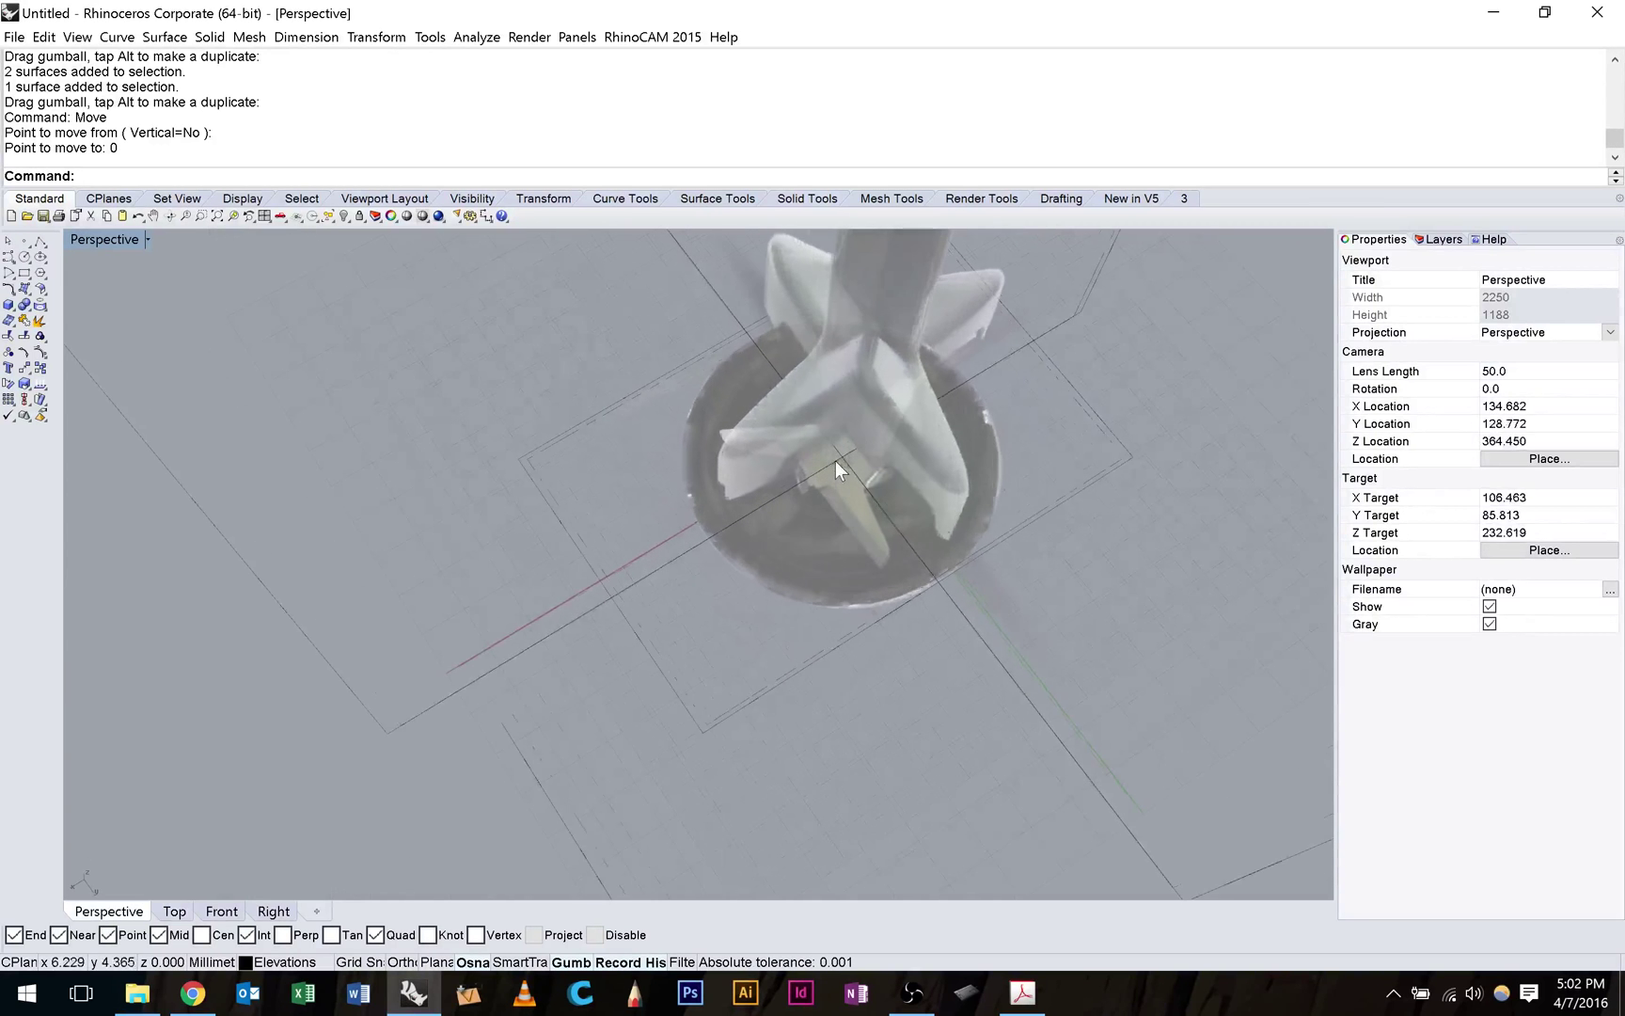
pyautogui.moveTo(836, 461); pyautogui.dragTo(835, 362, button='right')
pyautogui.scroll(-16, 777, 349)
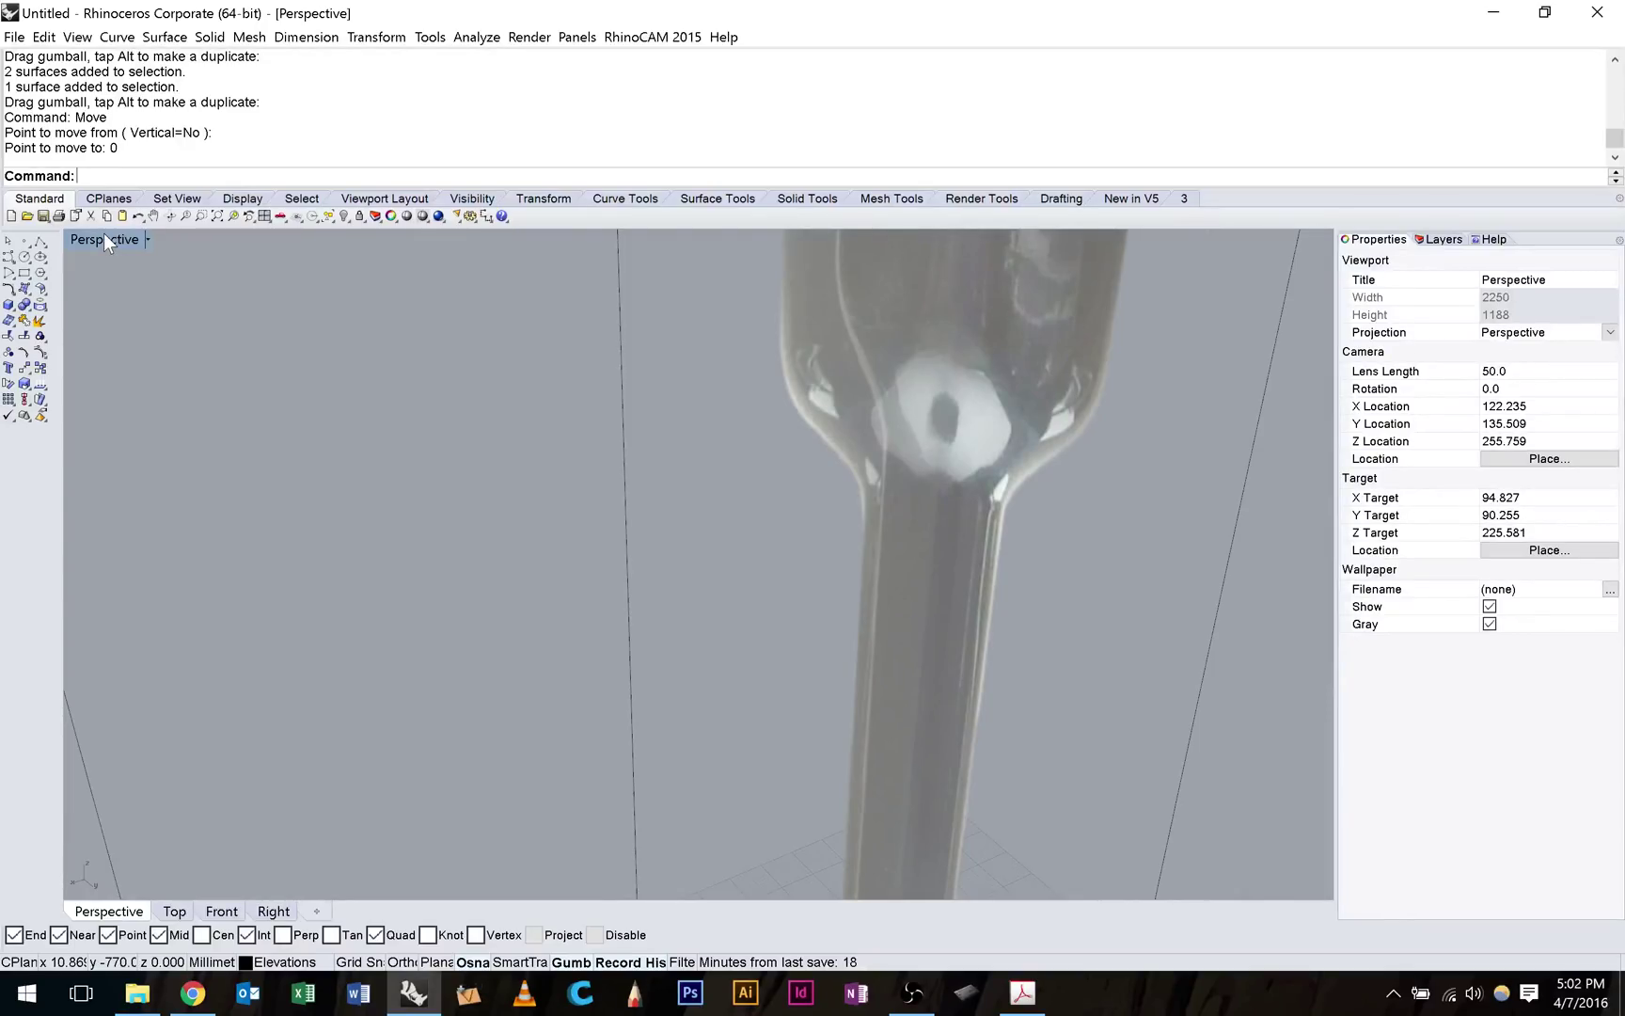
pyautogui.scroll(-15, 574, 376)
pyautogui.keyDown('shift'); pyautogui.moveTo(712, 358); pyautogui.dragTo(678, 211, button='right'); pyautogui.keyUp('shift')
pyautogui.scroll(1, 691, 753)
pyautogui.scroll(7, 635, 461)
pyautogui.scroll(4, 636, 480)
pyautogui.moveTo(638, 527); pyautogui.dragTo(597, 404, button='right')
pyautogui.keyDown('shift'); pyautogui.moveTo(597, 404); pyautogui.dragTo(529, 285, button='right'); pyautogui.keyUp('shift')
pyautogui.scroll(-3, 753, 502)
pyautogui.keyDown('shift'); pyautogui.moveTo(806, 679); pyautogui.dragTo(649, 672, button='right'); pyautogui.keyUp('shift')
# Raise the end picture straight up until it lies level with the ground plane at the blender's base.
pyautogui.click(621, 623)
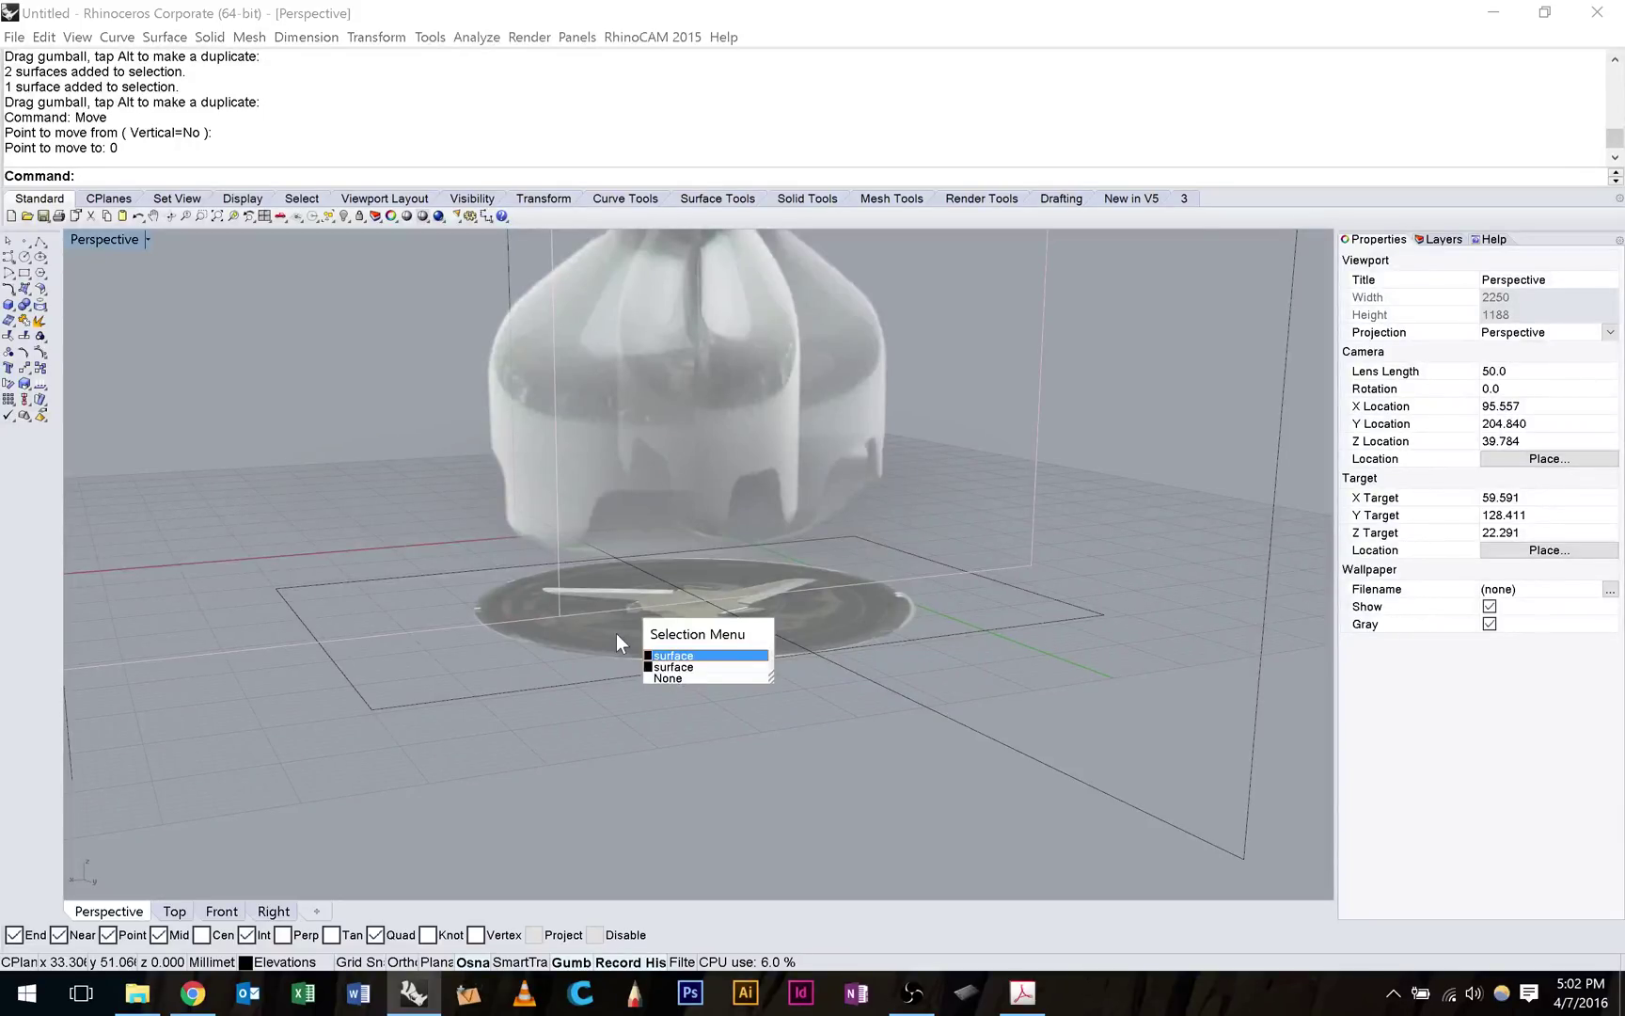
pyautogui.doubleClick(101, 240)
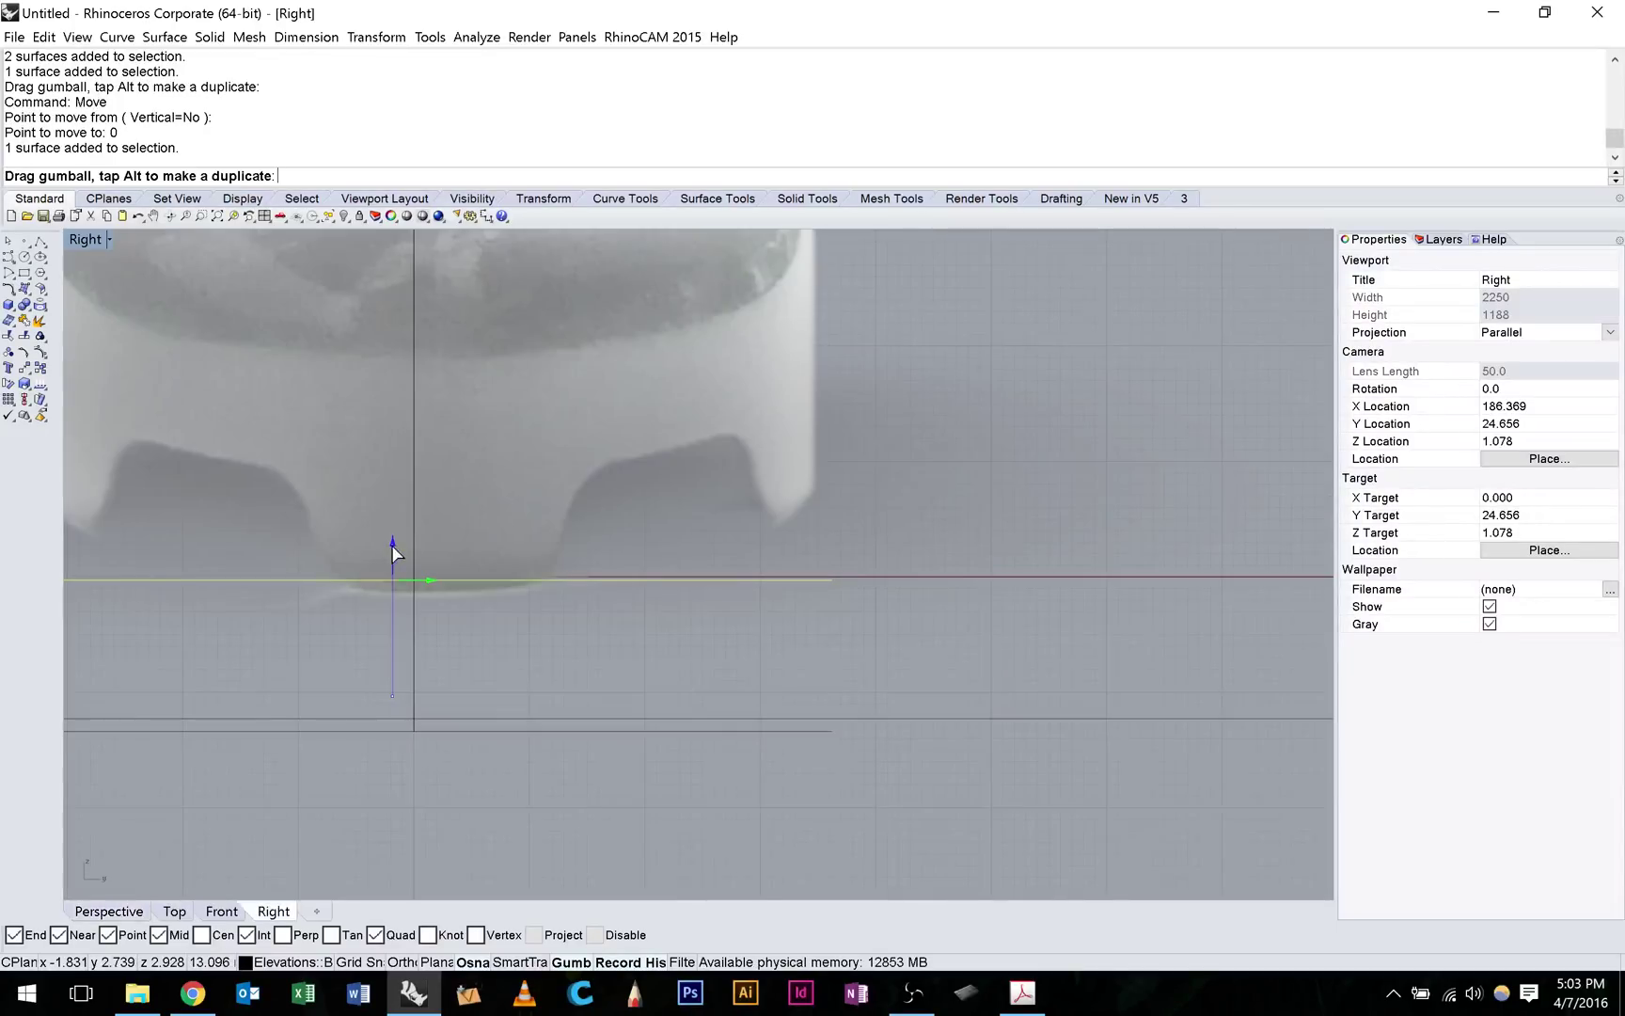
pyautogui.moveTo(391, 545); pyautogui.dragTo(411, 542)
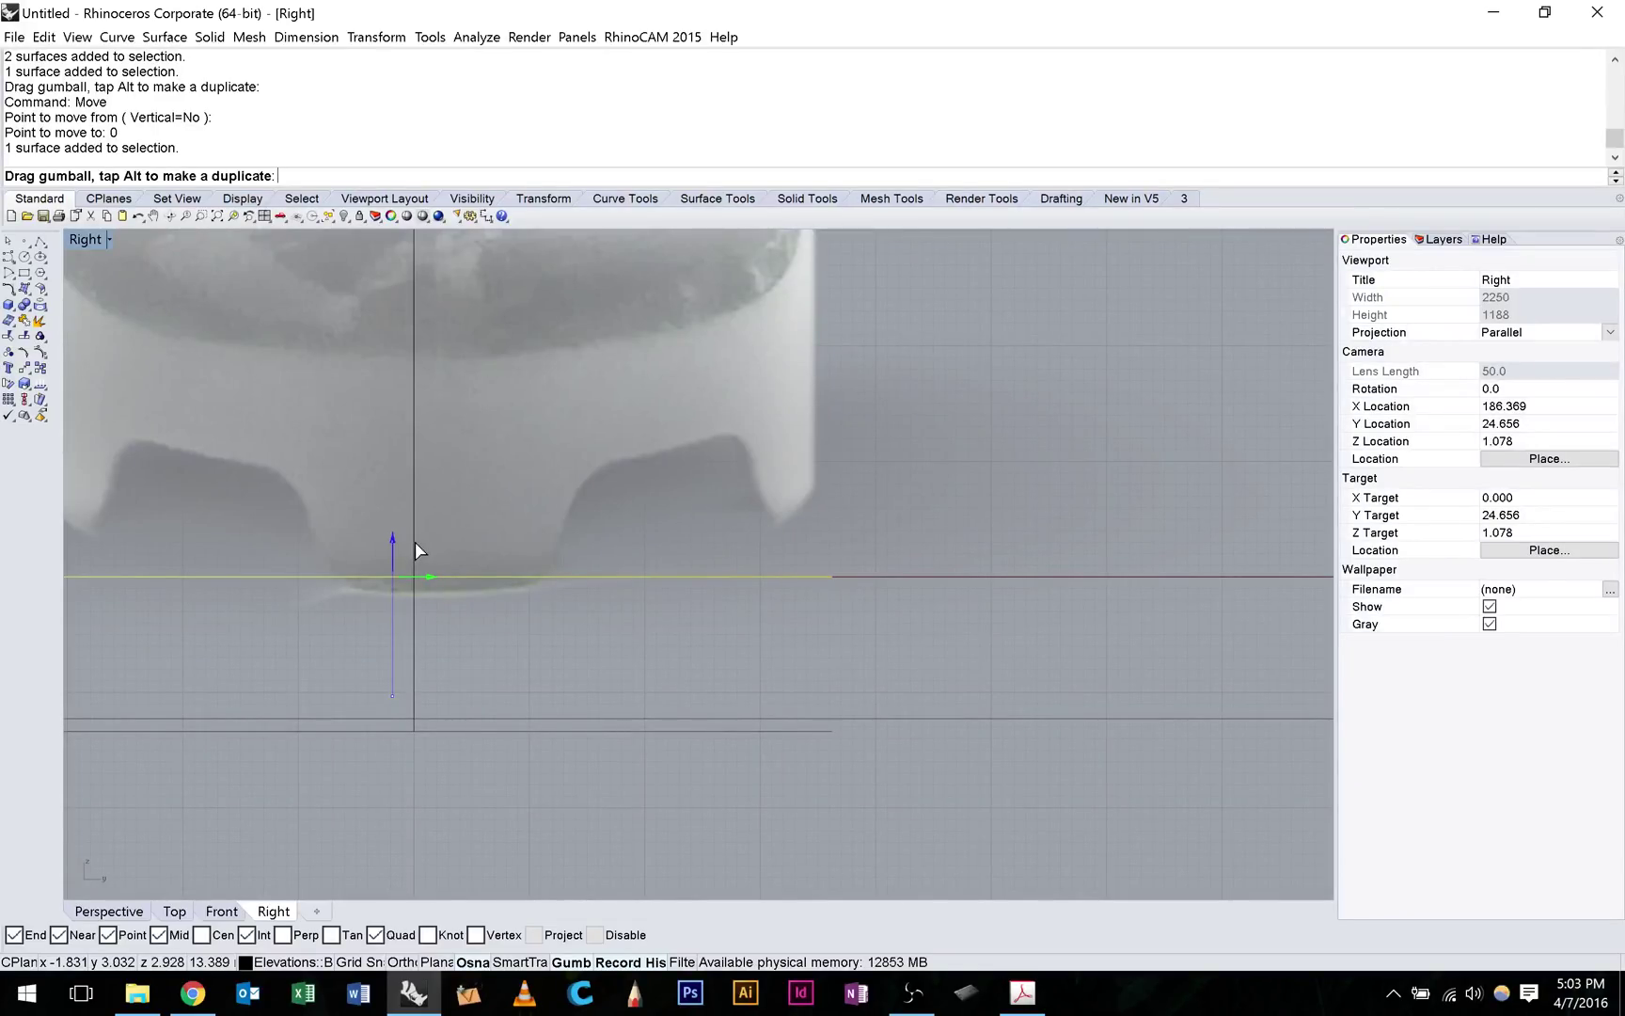
pyautogui.moveTo(415, 542); pyautogui.dragTo(415, 542)
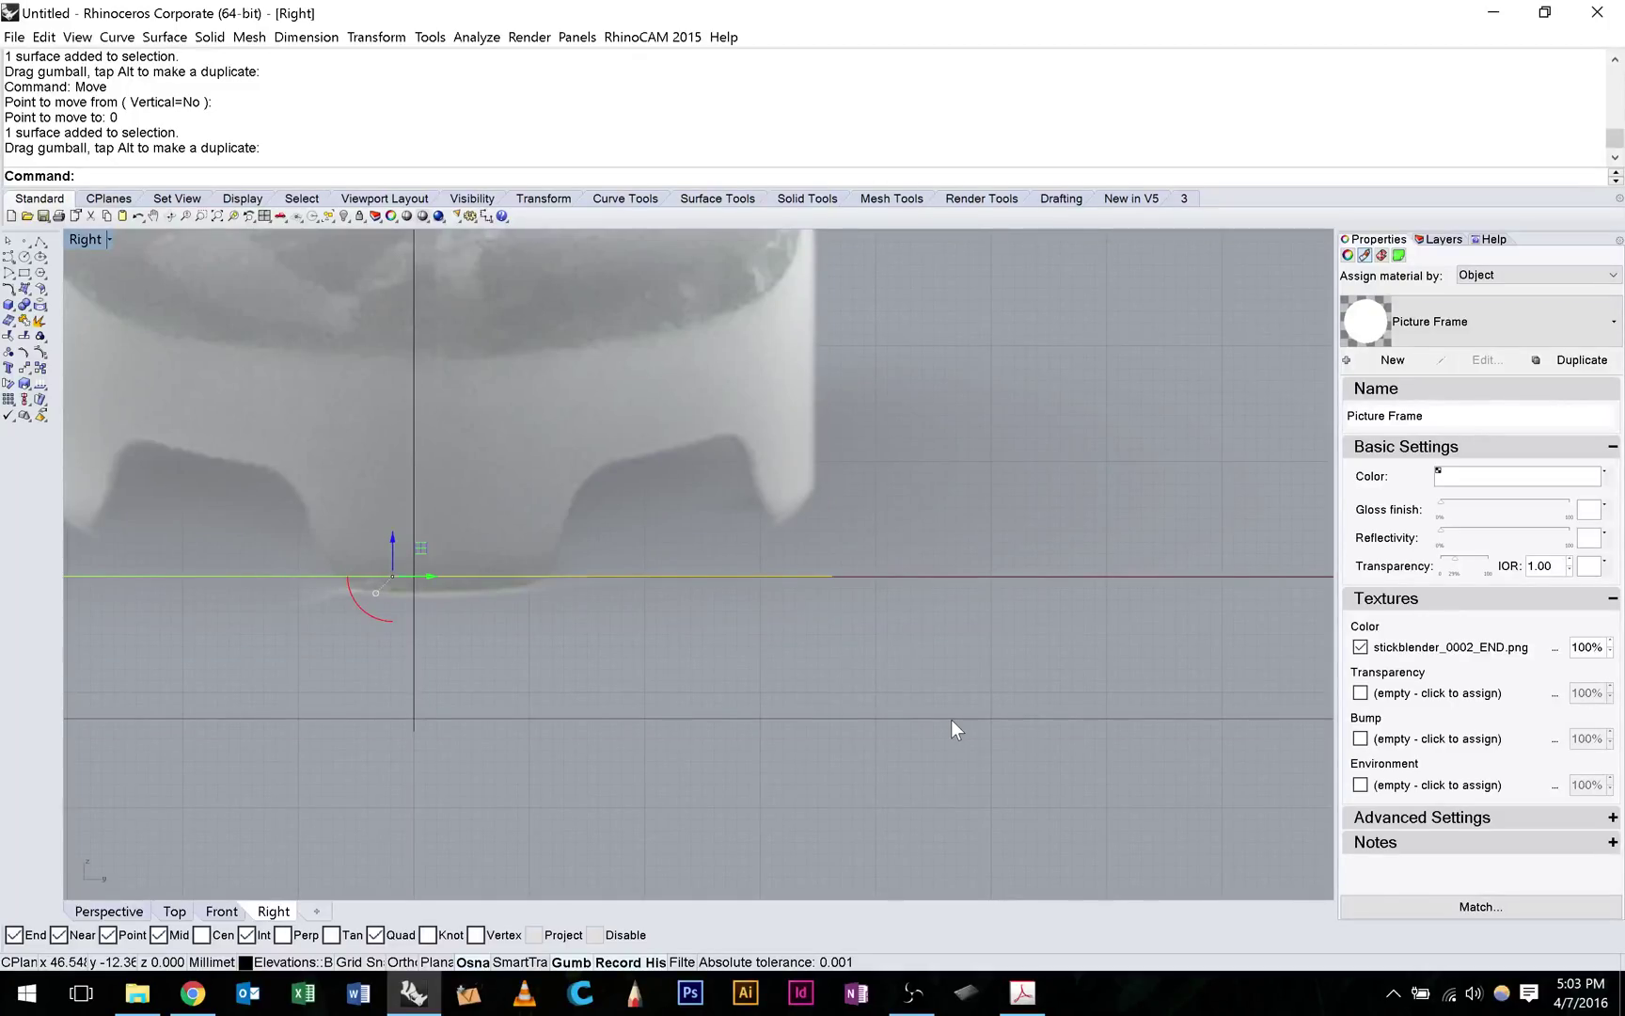
pyautogui.hotkey('ctrl', 'z')
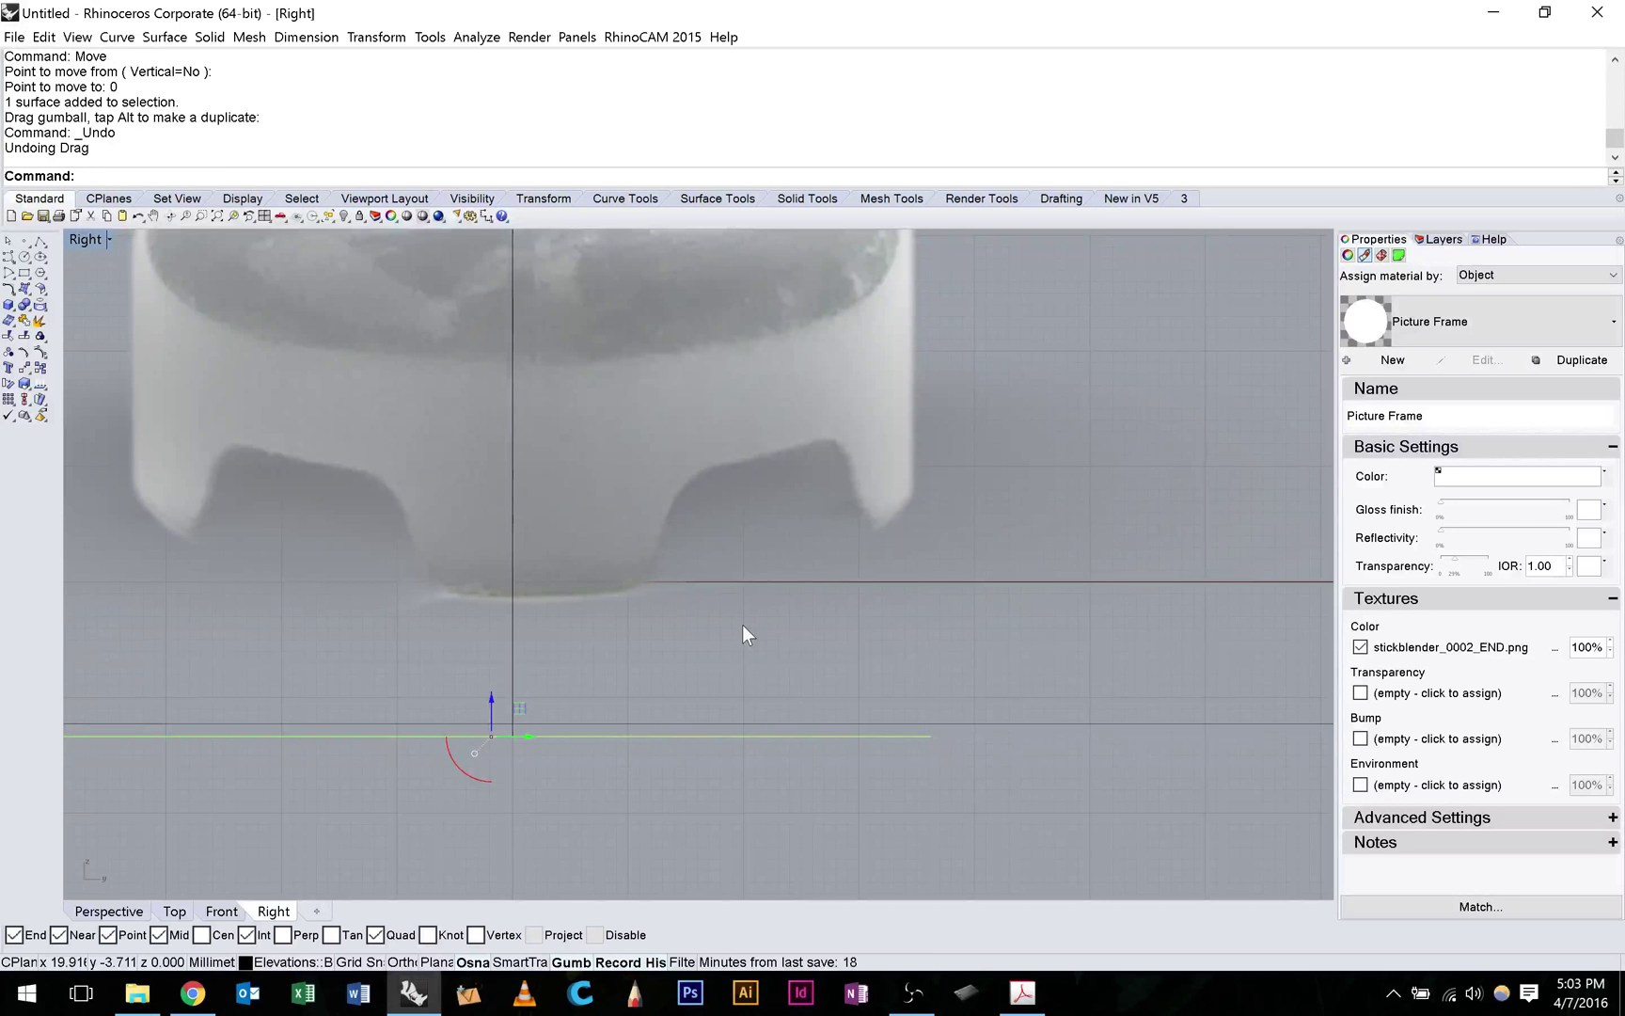
pyautogui.moveTo(641, 704); pyautogui.dragTo(664, 611)
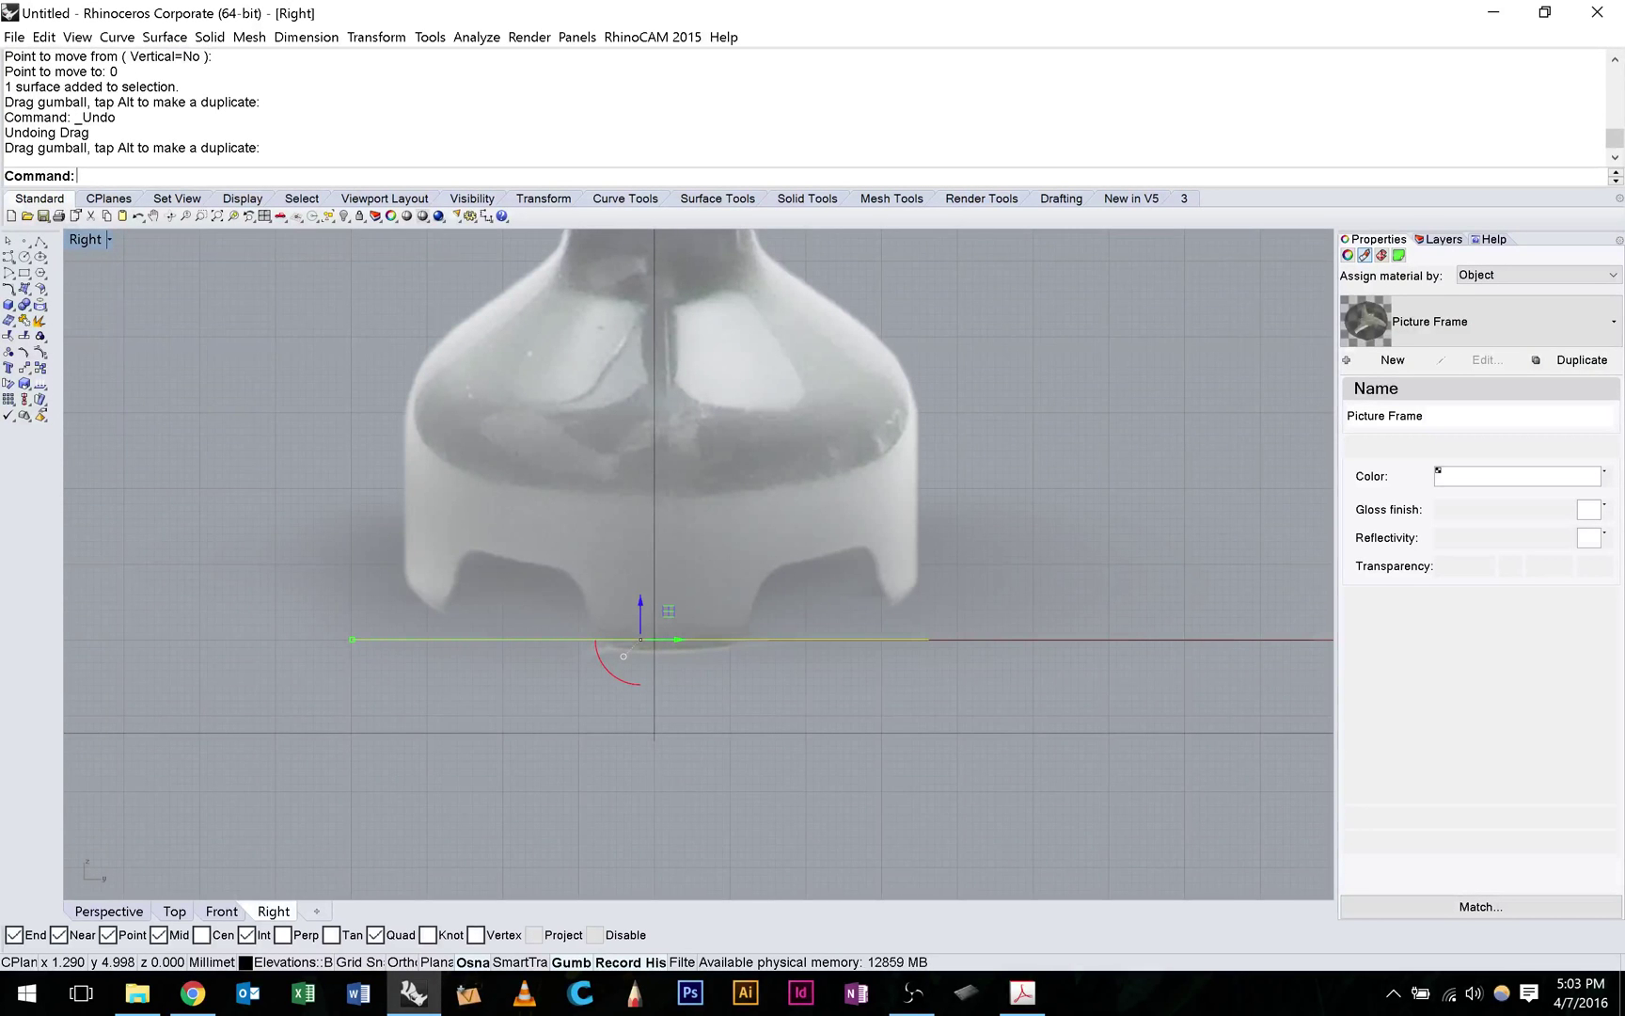
# Make Layer 01 the current layer and lock the Elevations layer with its Front, Side and Bottom sublayers.
pyautogui.doubleClick(84, 239)
pyautogui.moveTo(1119, 376); pyautogui.dragTo(1135, 461, button='right')
pyautogui.click(1136, 463)
pyautogui.doubleClick(728, 241)
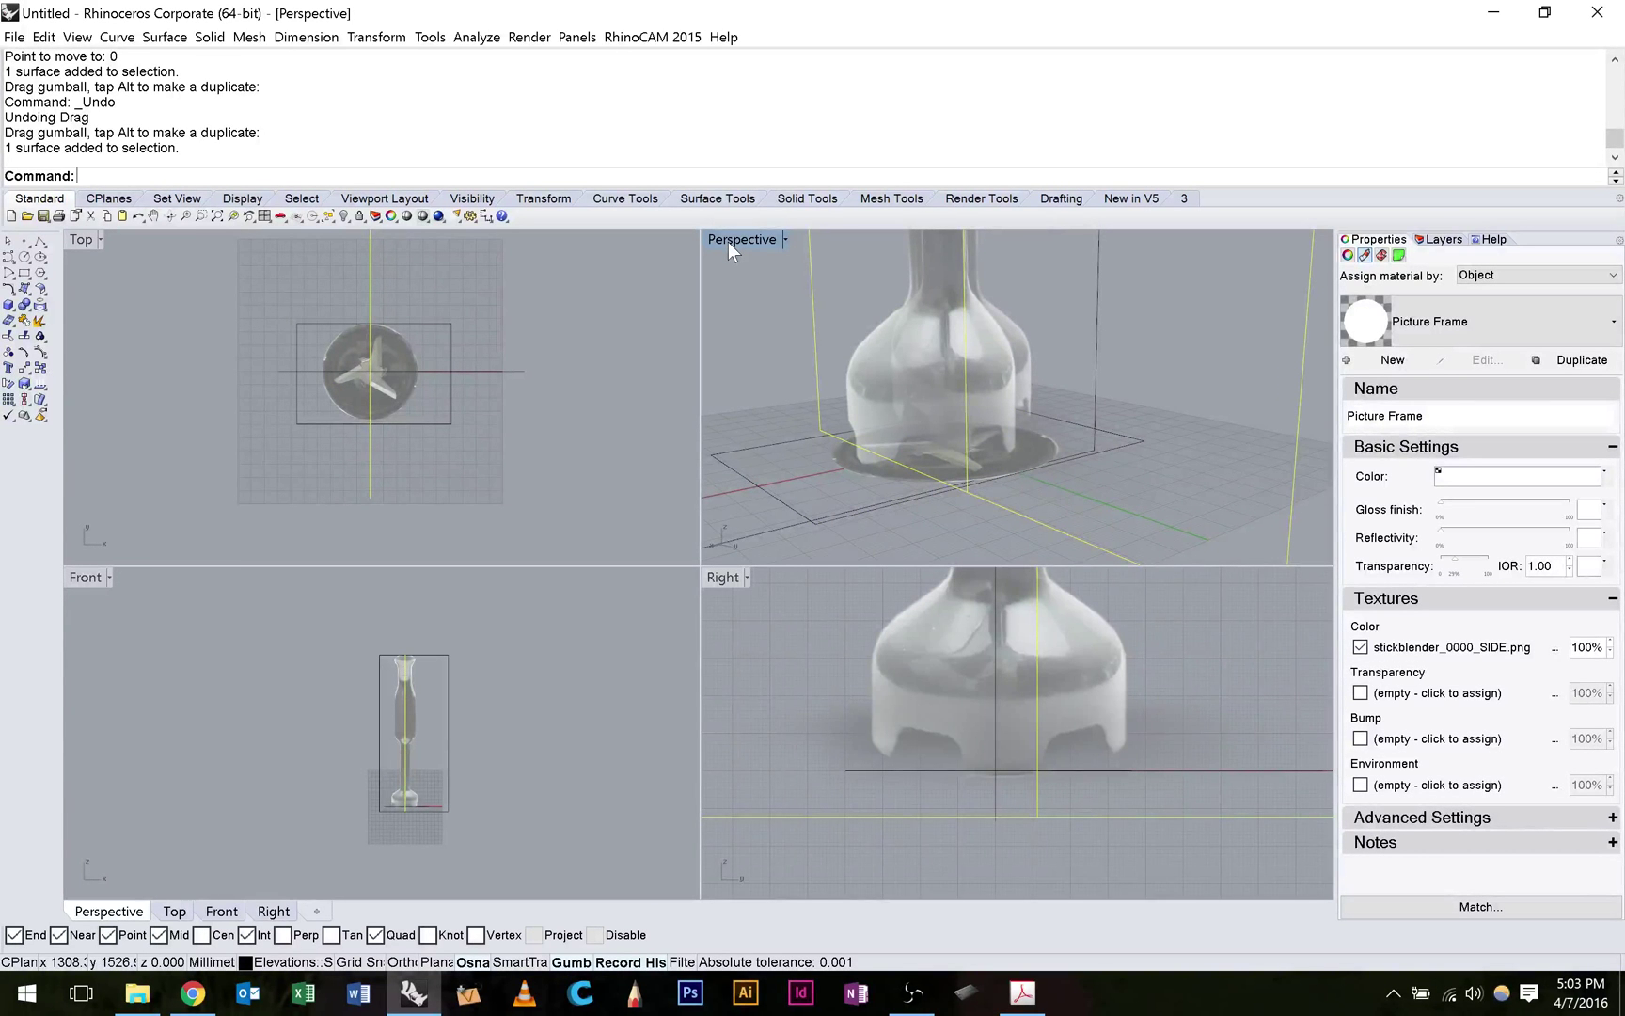
pyautogui.doubleClick(728, 241)
pyautogui.moveTo(702, 694); pyautogui.dragTo(643, 696, button='right')
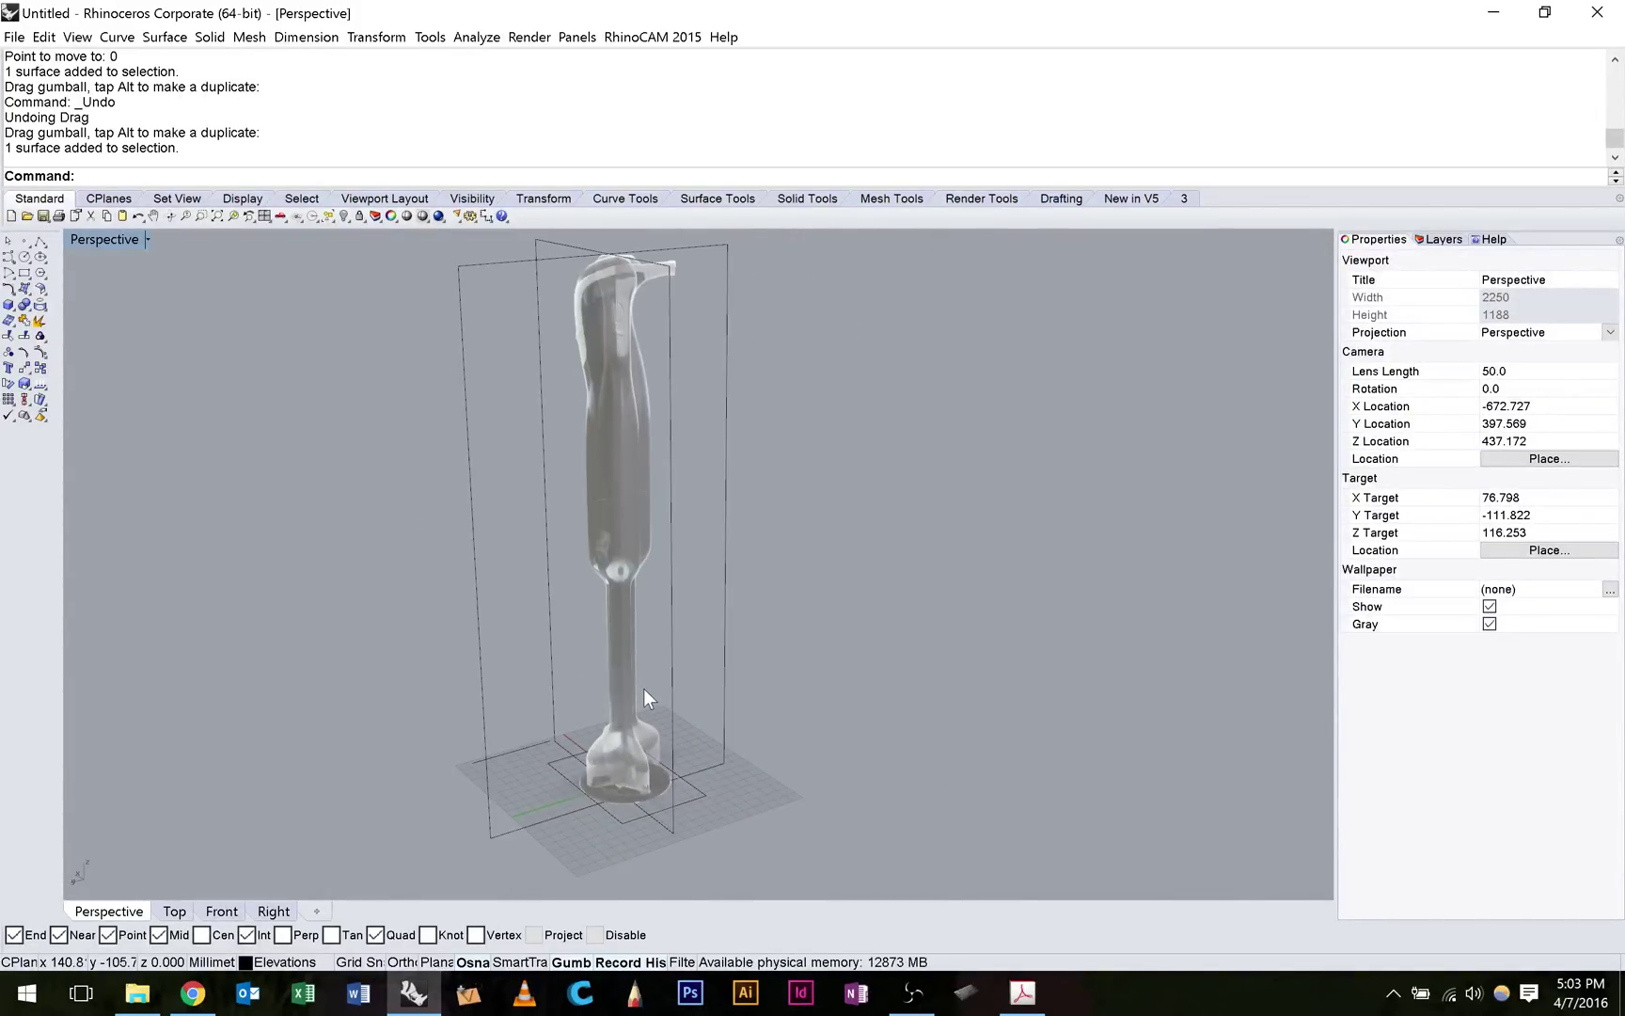
pyautogui.click(1439, 239)
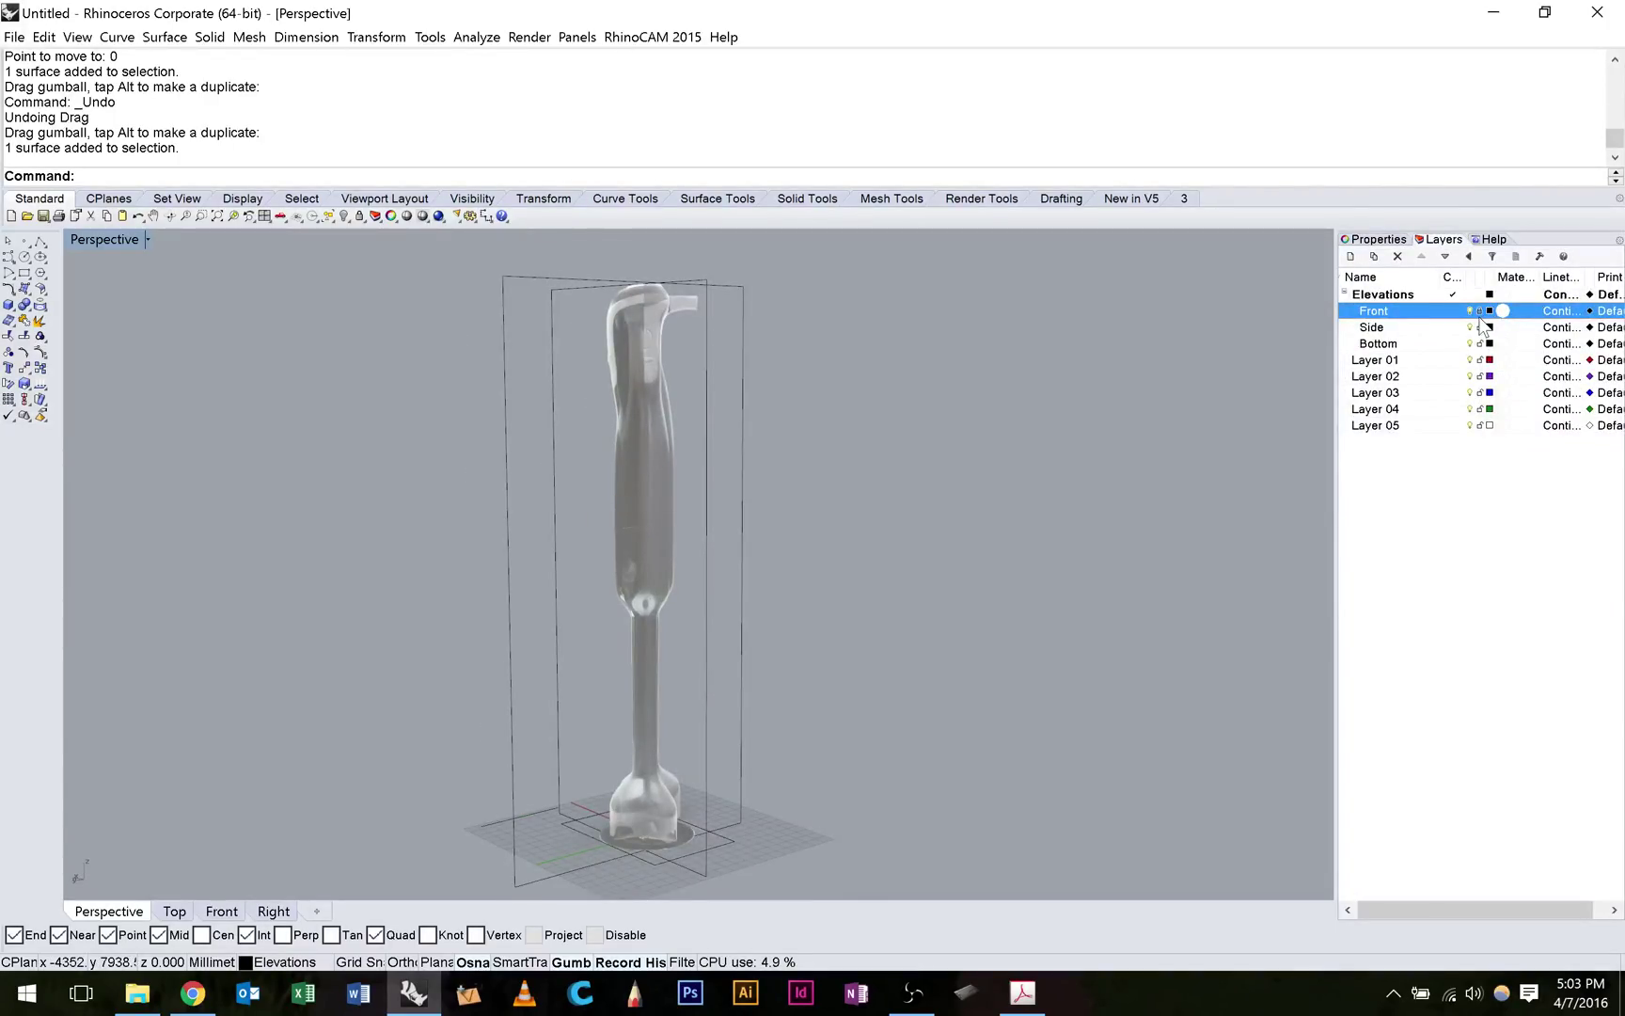
pyautogui.doubleClick(1396, 364)
pyautogui.moveTo(928, 500); pyautogui.dragTo(812, 623, button='right')
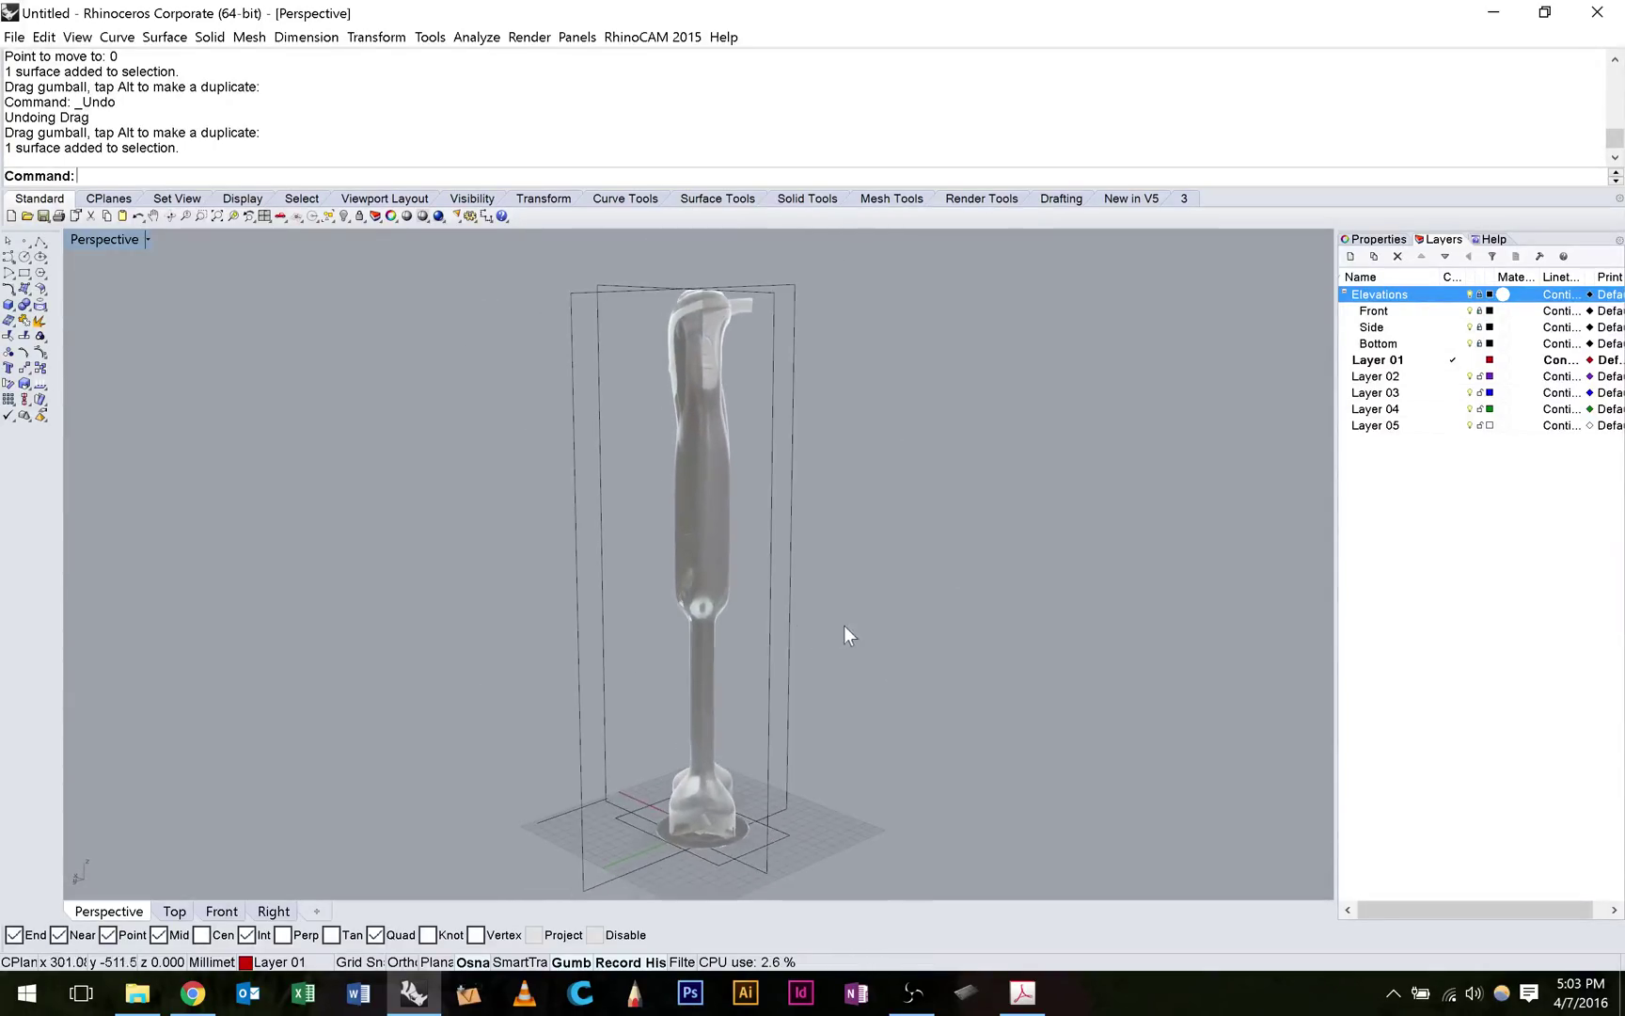